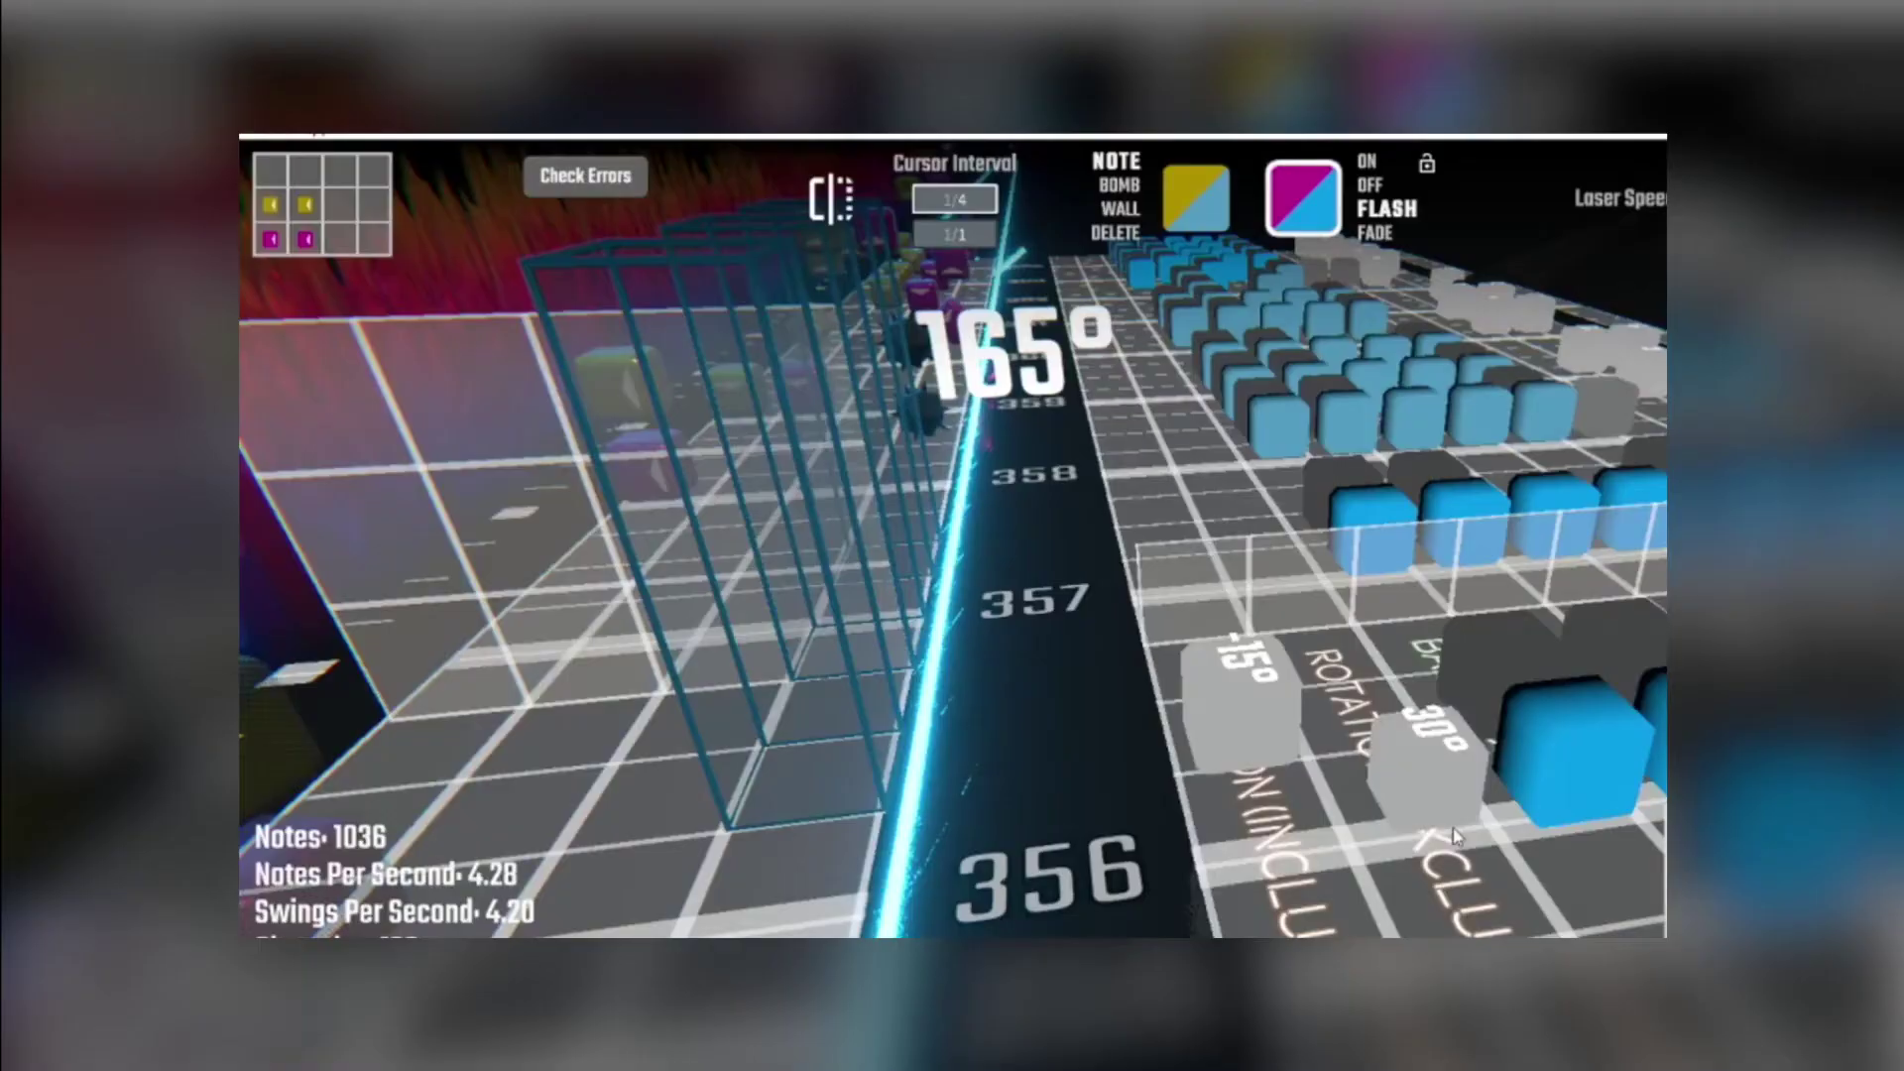
scroll(1455, 836, "up", 2)
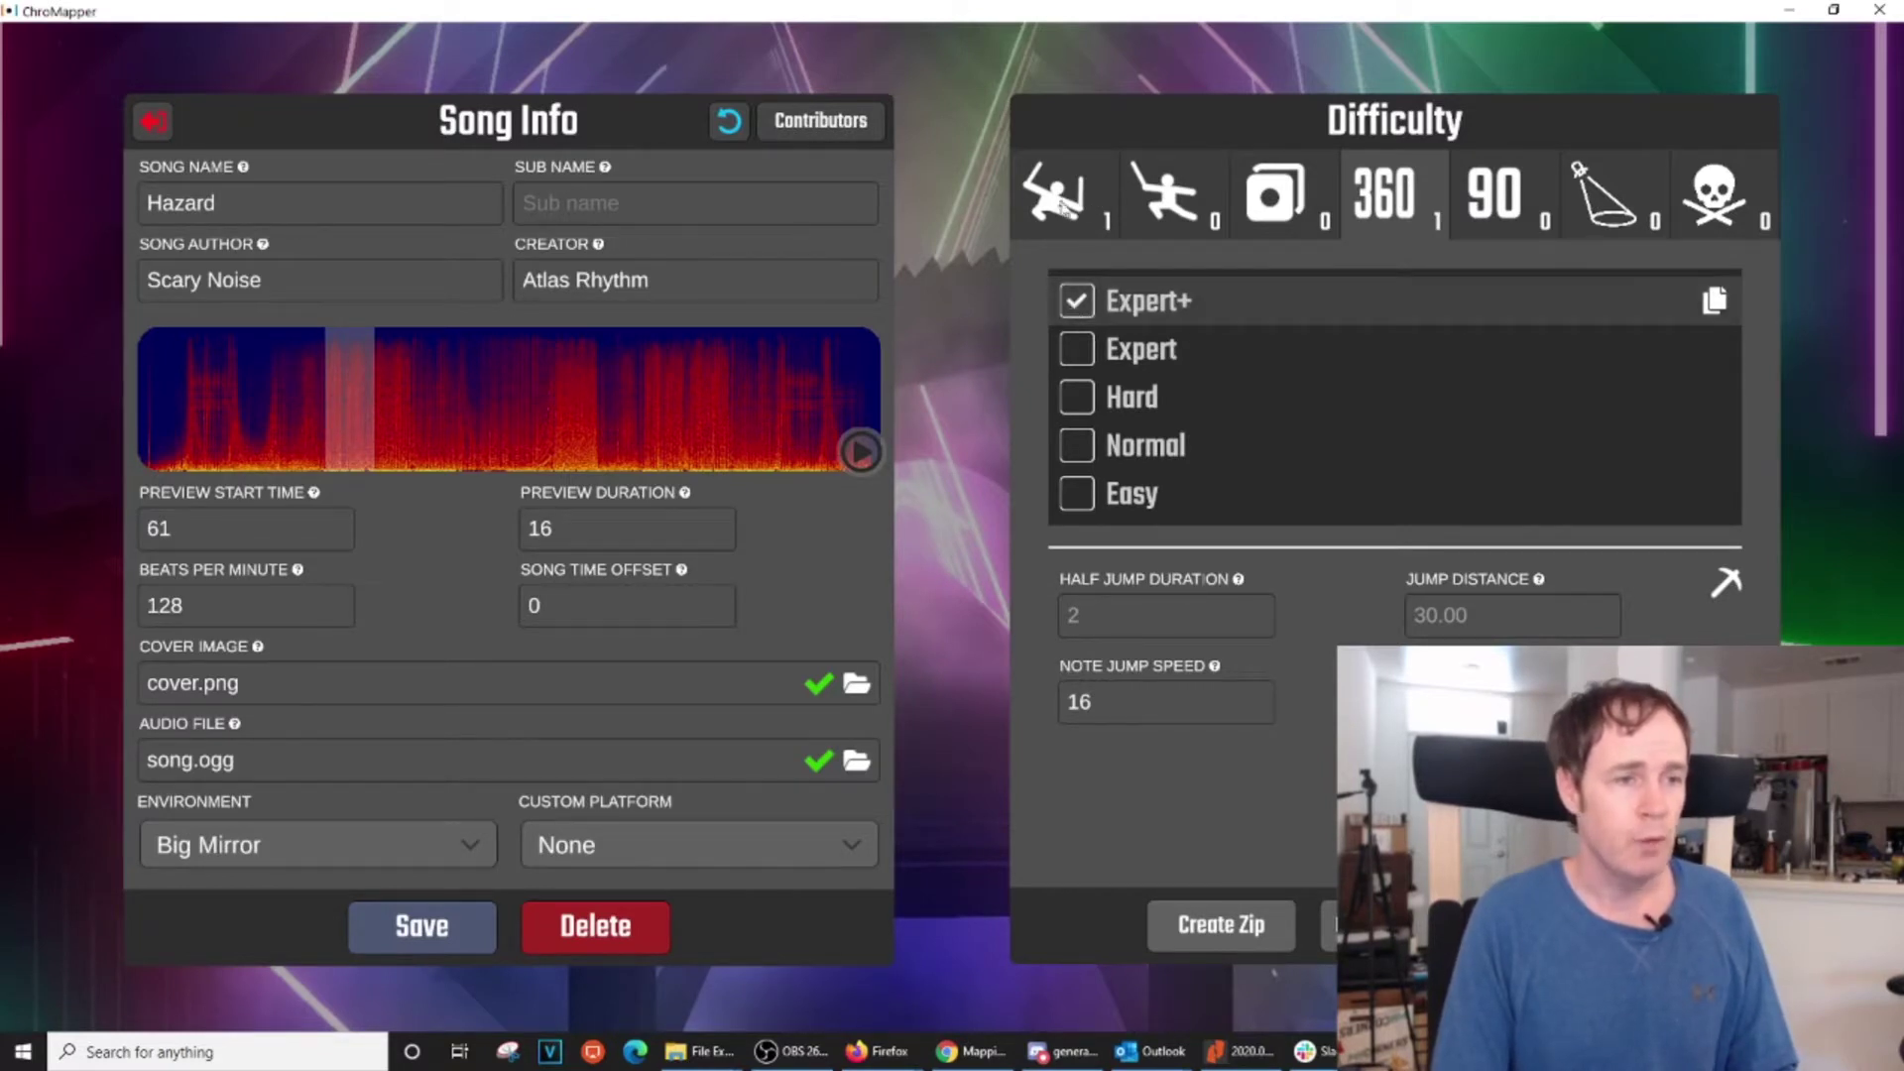
Copy the standard-mode Expert+ difficulty into the empty Expert slot
left_click(1064, 200)
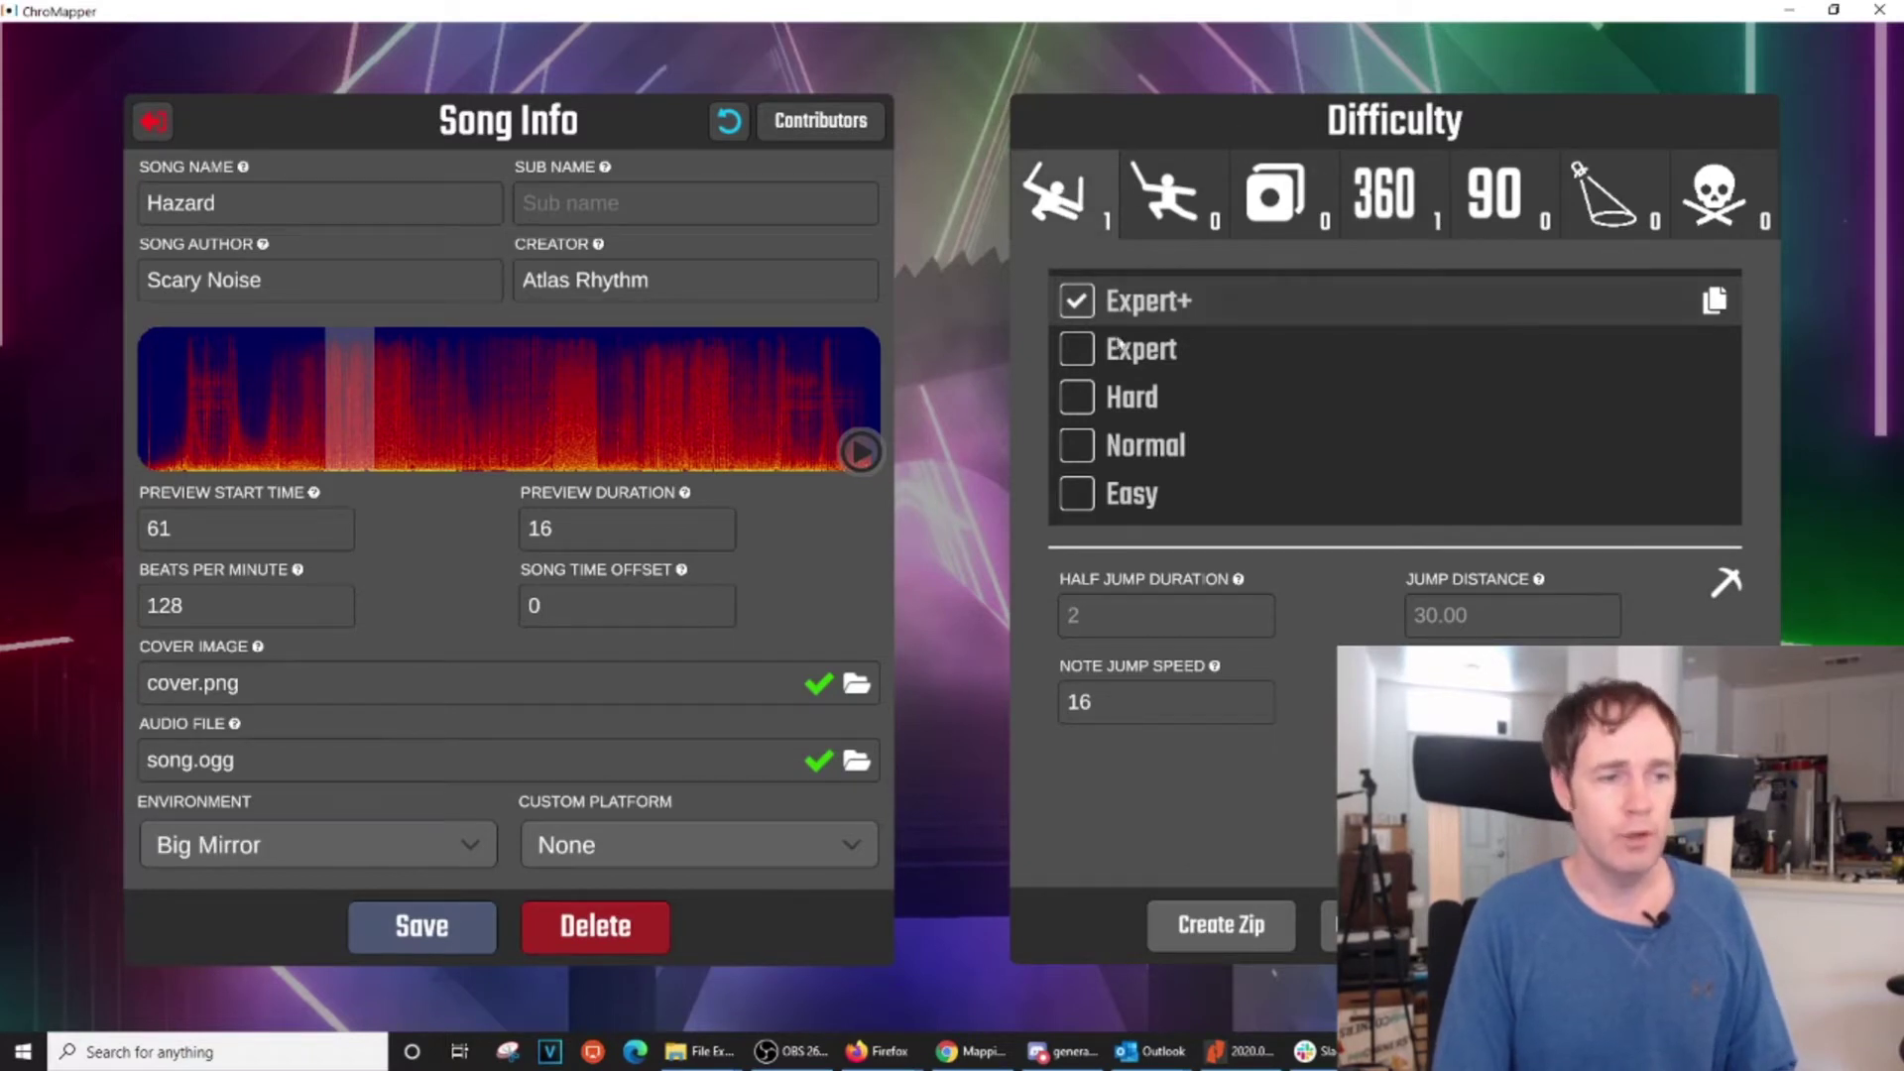
left_click(1715, 304)
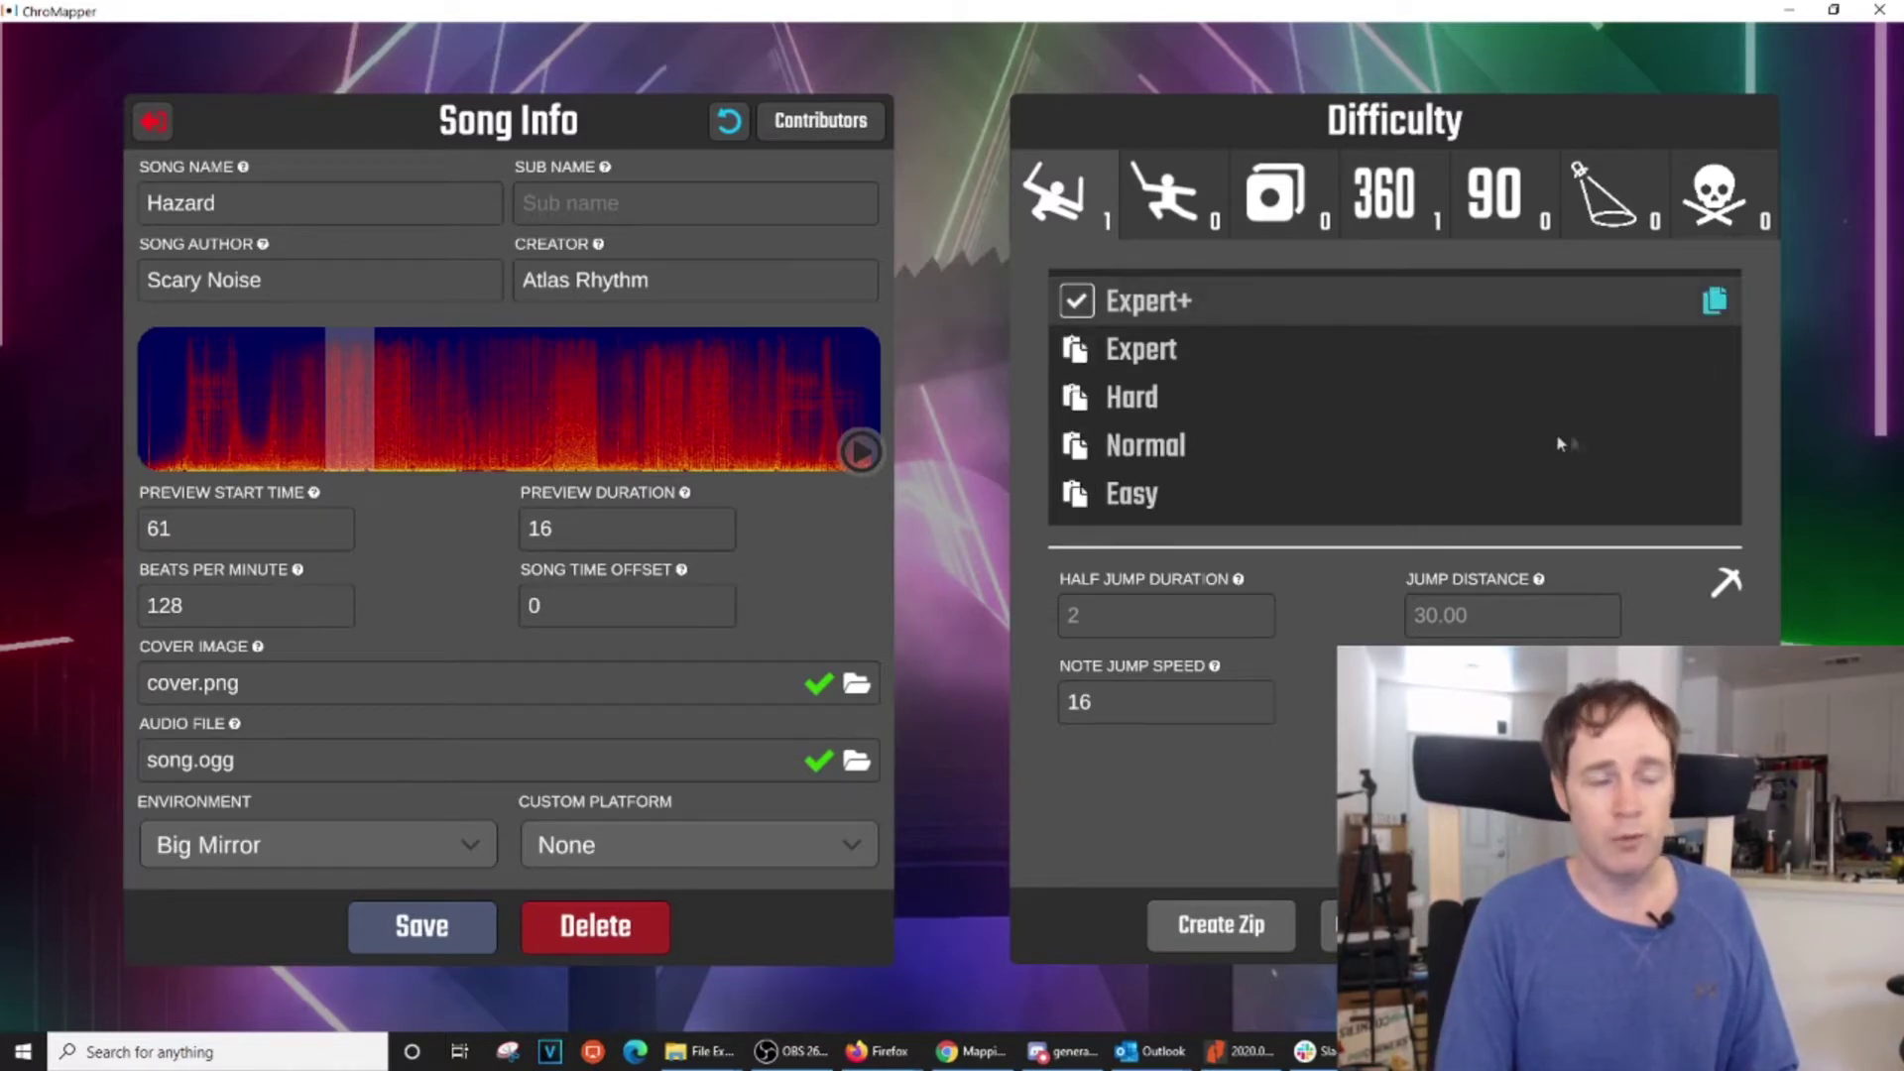
left_click(1078, 353)
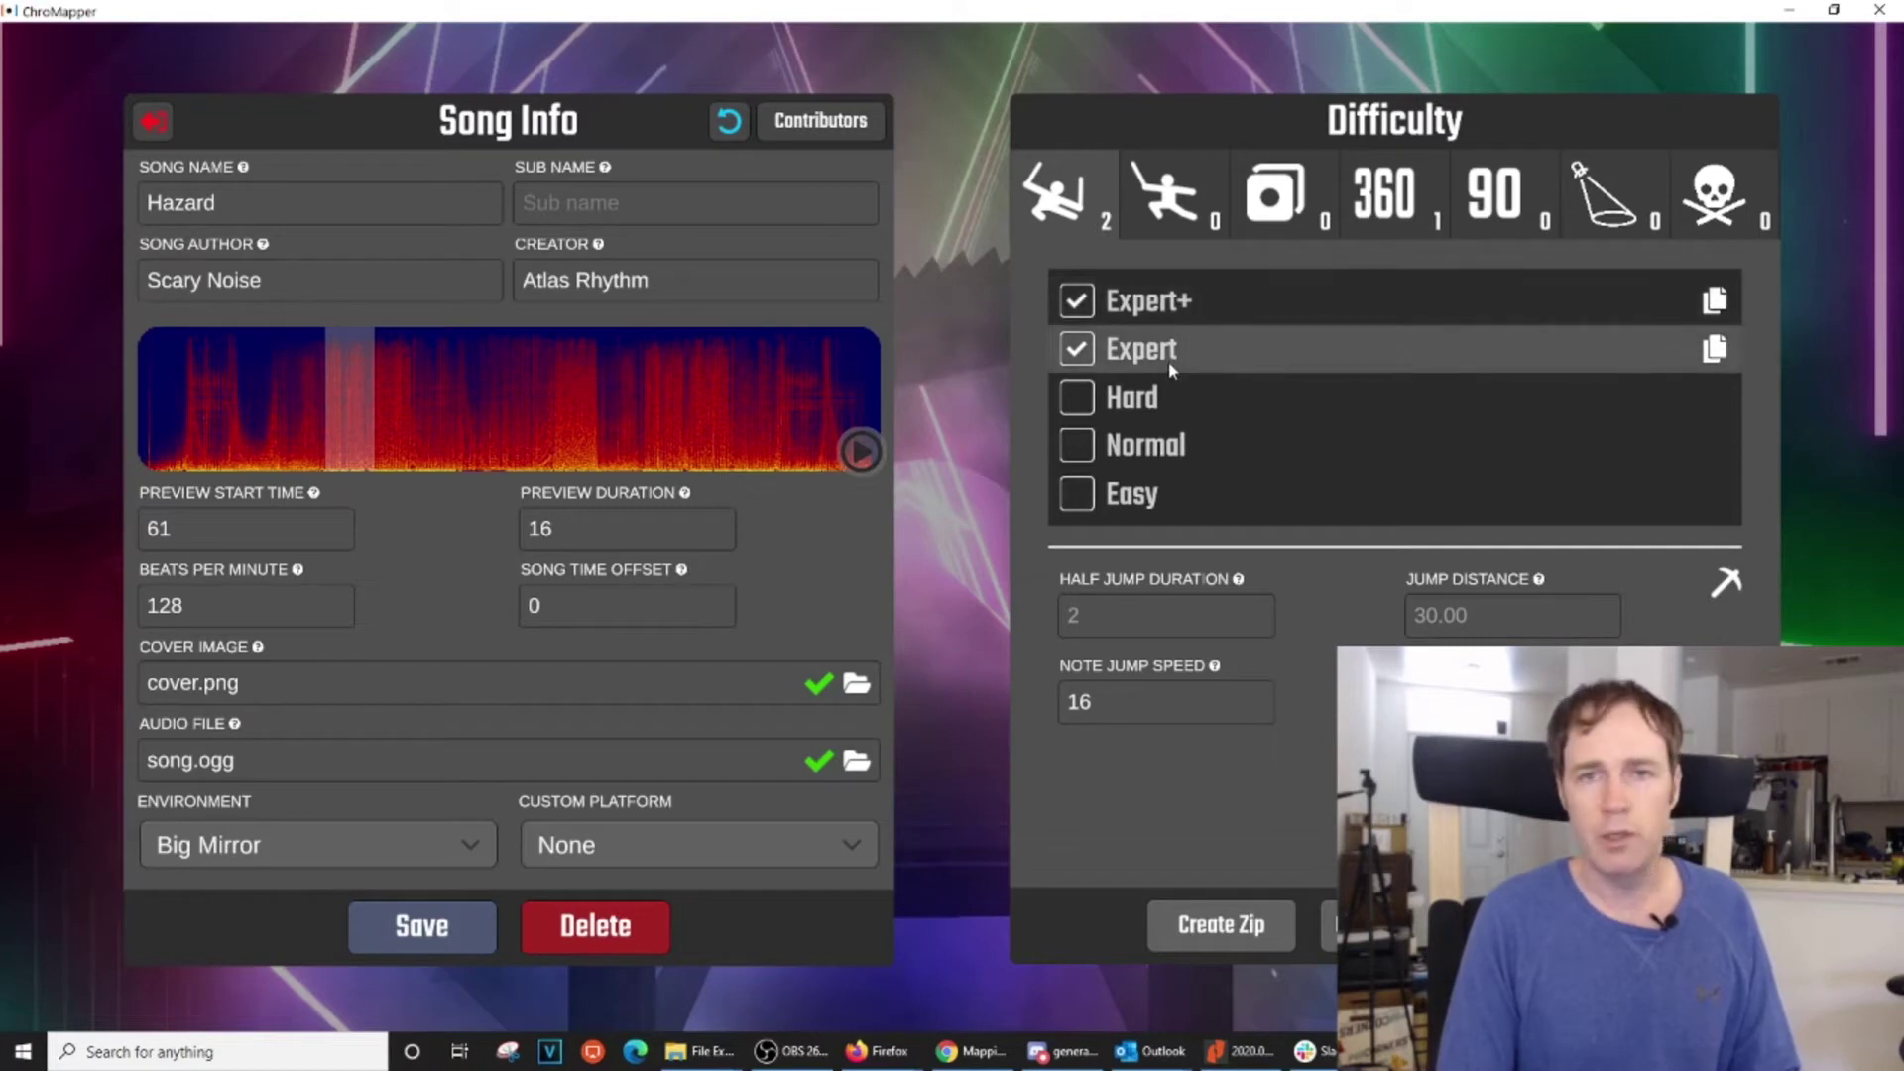
left_click(1135, 359)
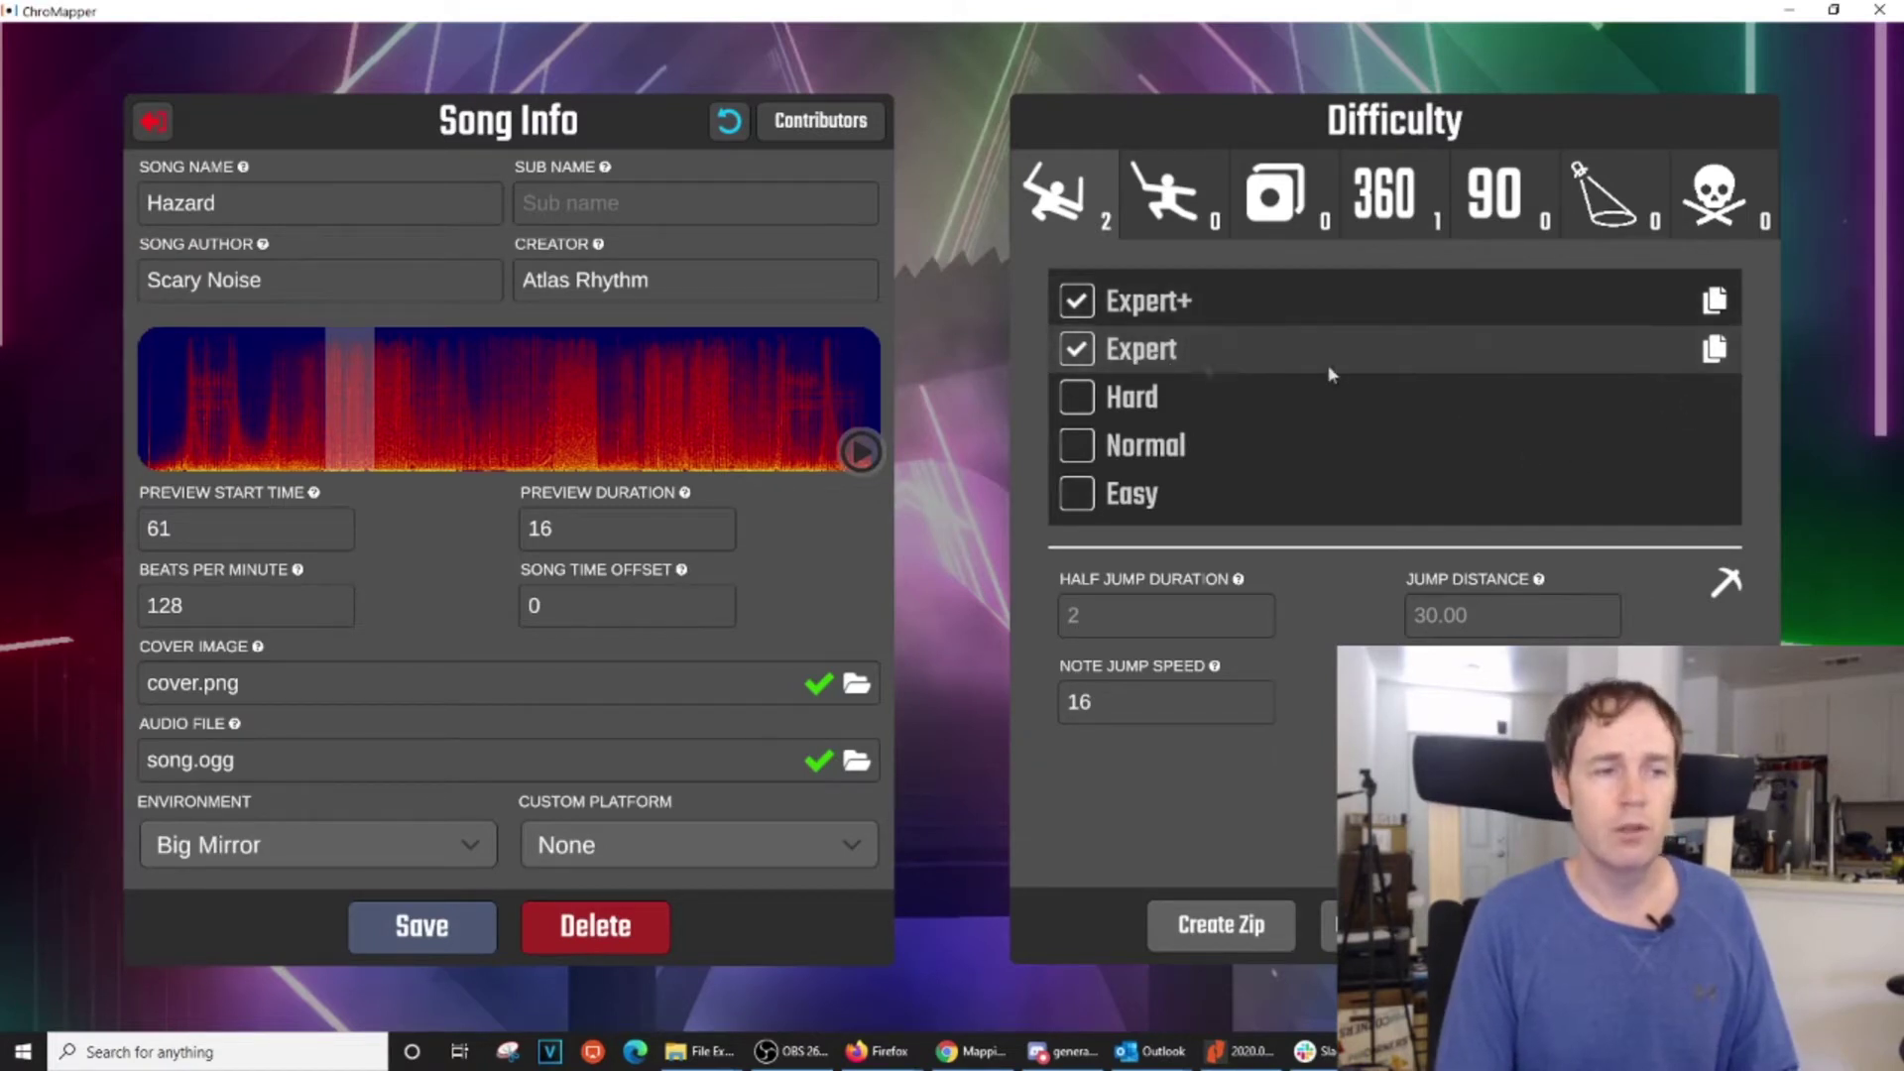
Delete the standard-mode Expert difficulty and approve its permanent removal
left_click(1078, 353)
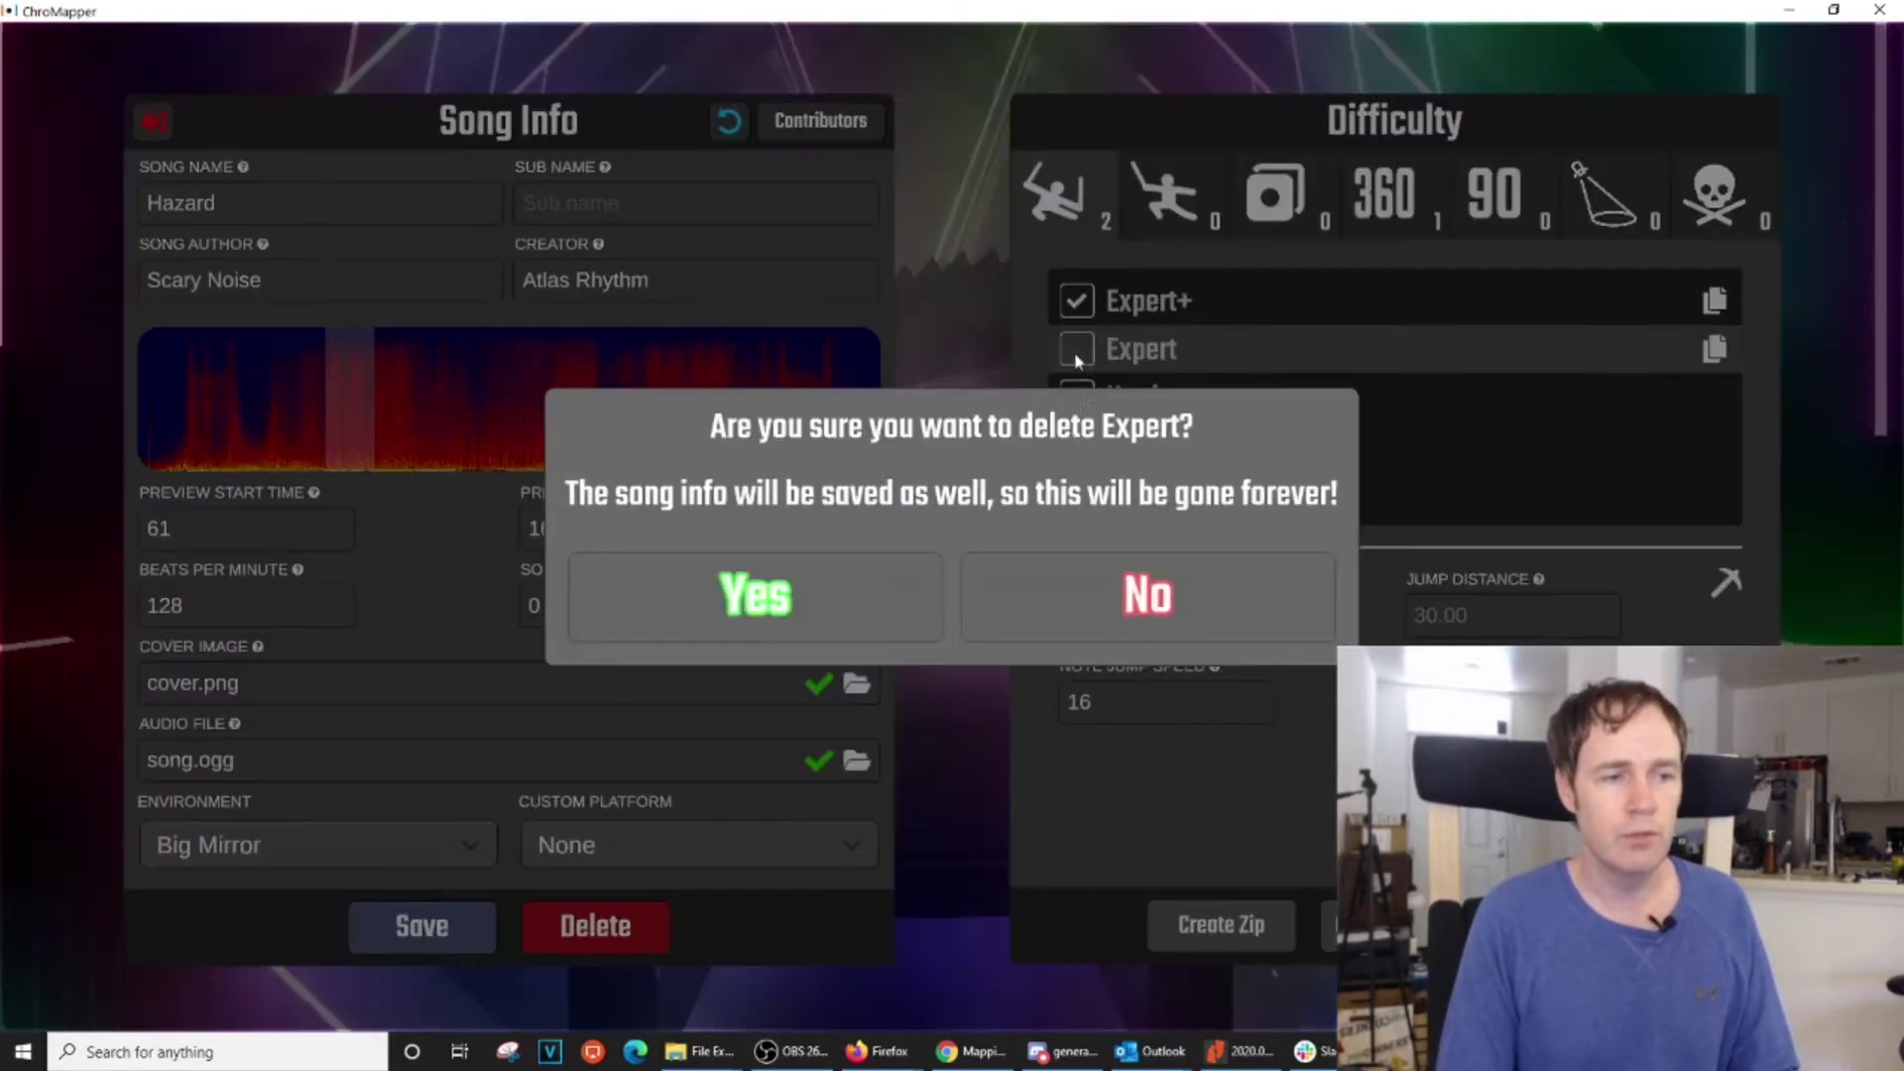
left_click(784, 623)
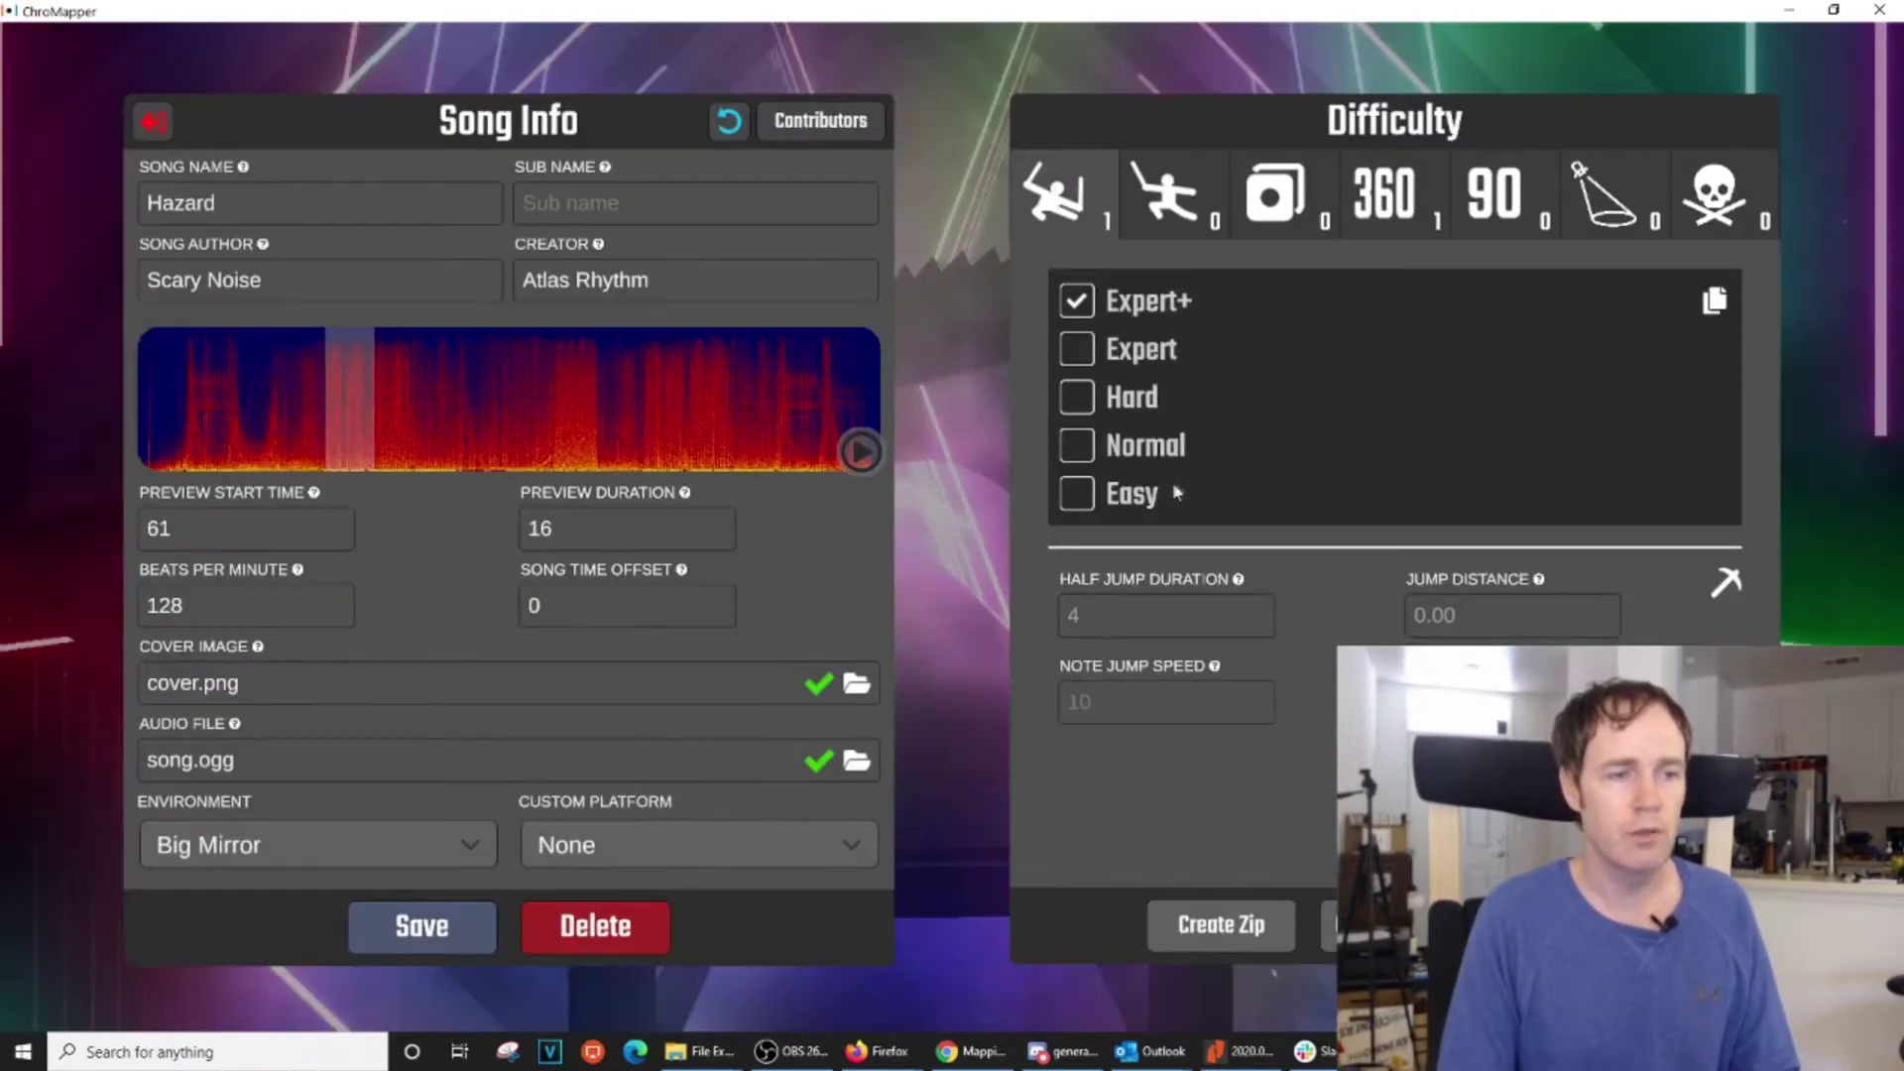
Open the 360-degree Expert+ difficulty in the map editor with the rotation lanes in view
left_click(1322, 300)
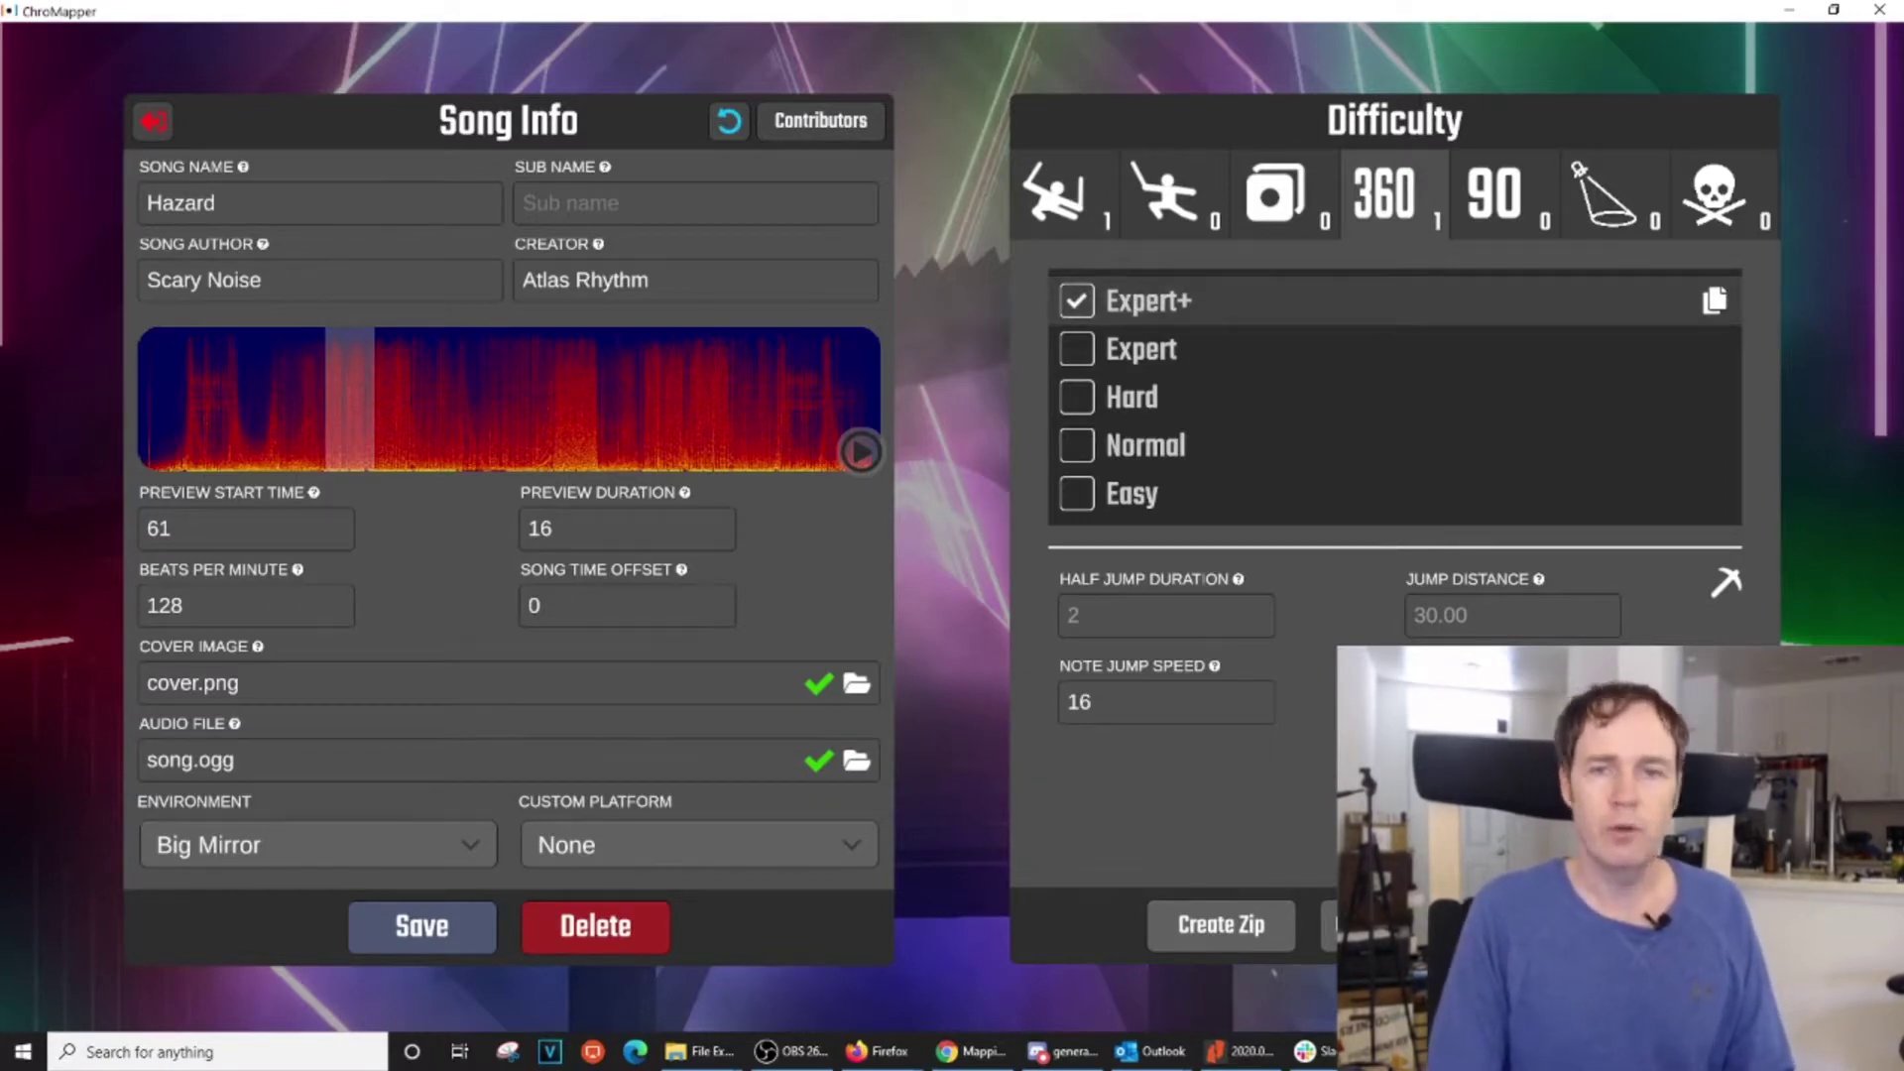
left_click(1568, 925)
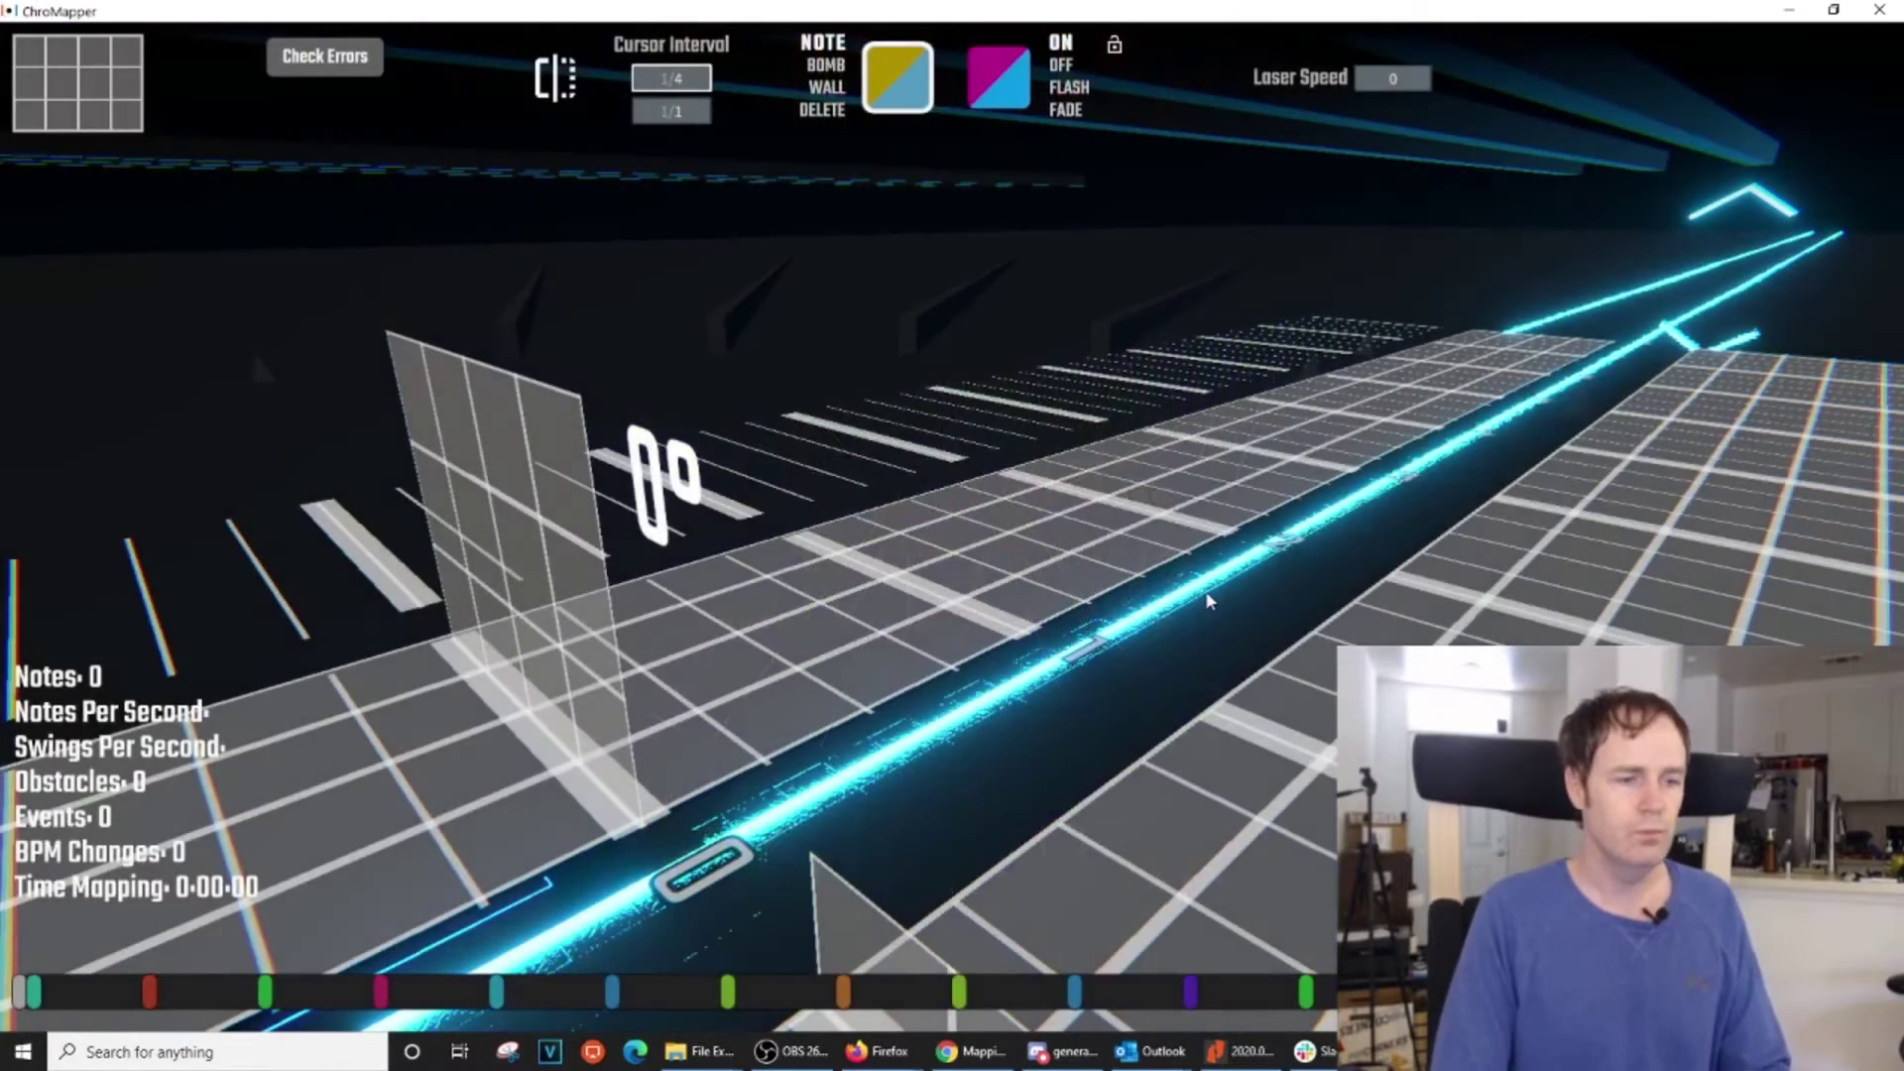
right_click_drag(1206, 601, 1220, 729)
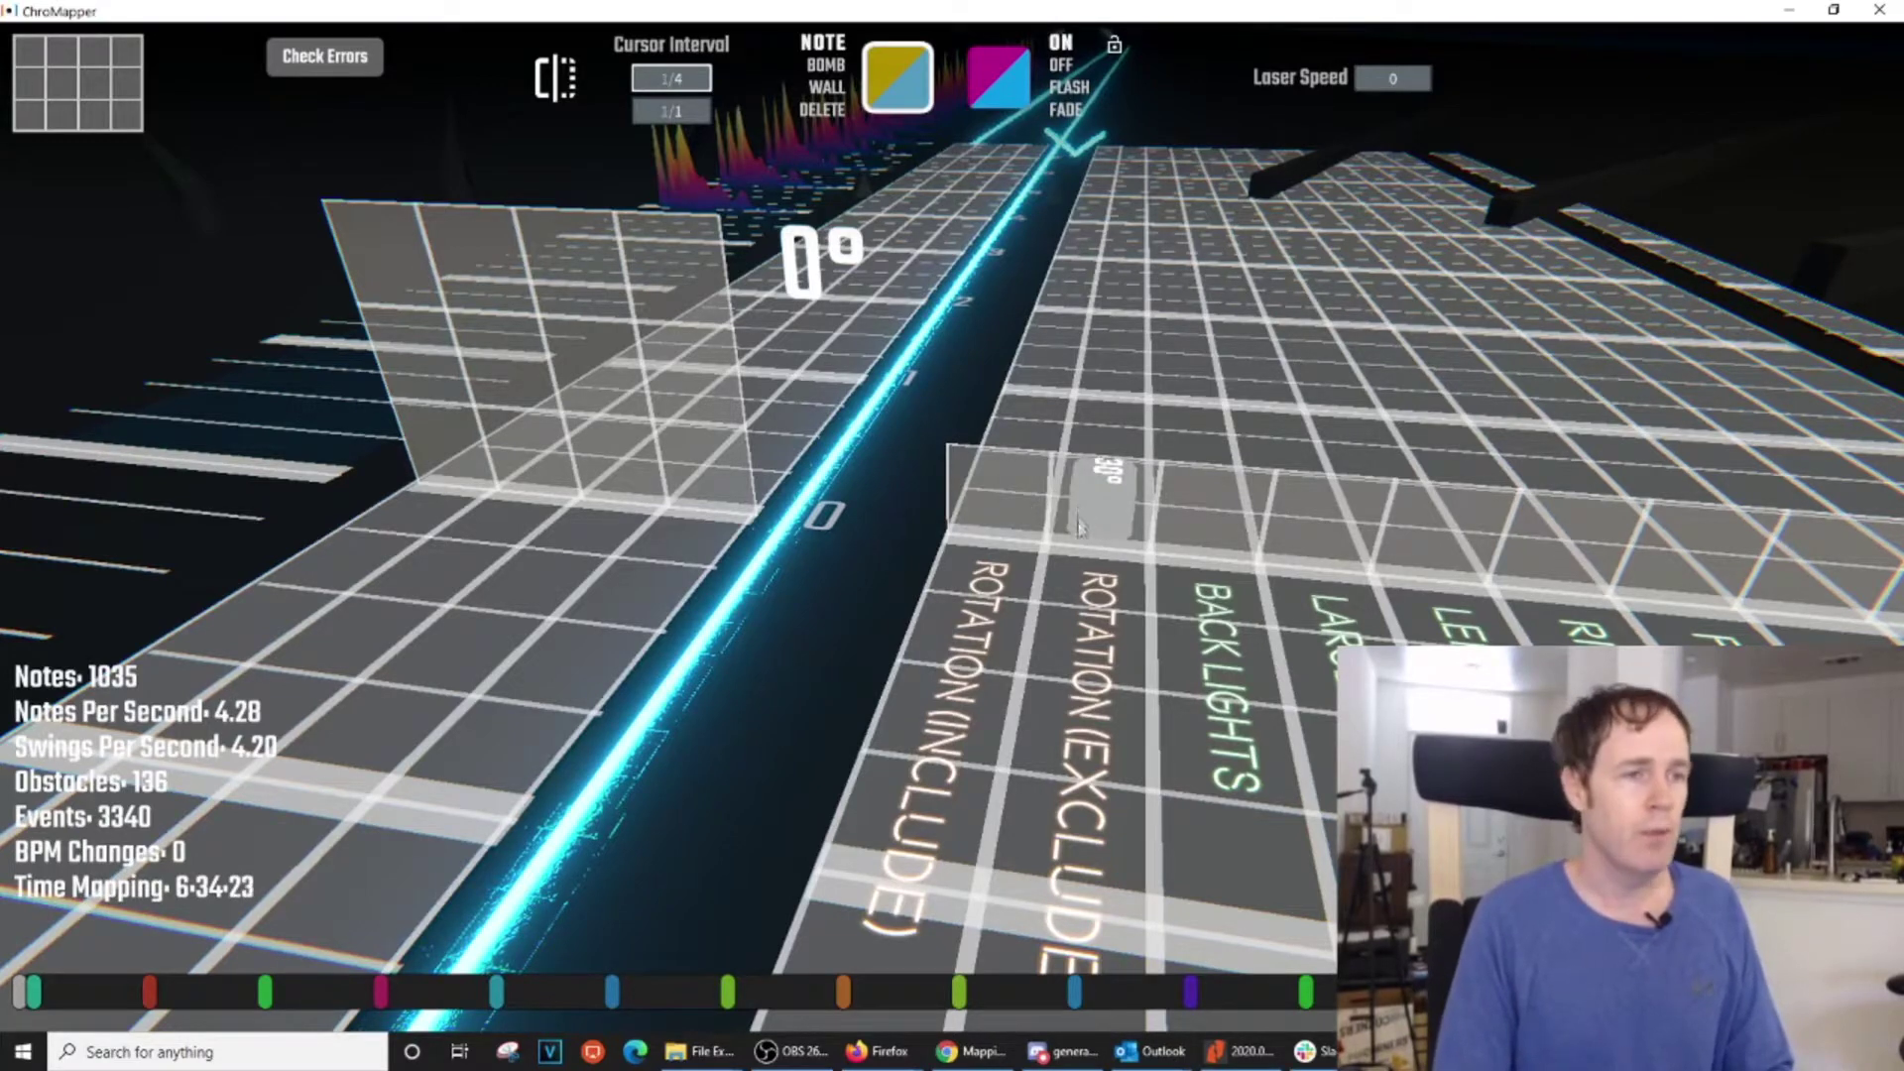
Jump to the D1A bookmark and look over the notes and lighting events around beats 129 to 131
left_click(497, 994)
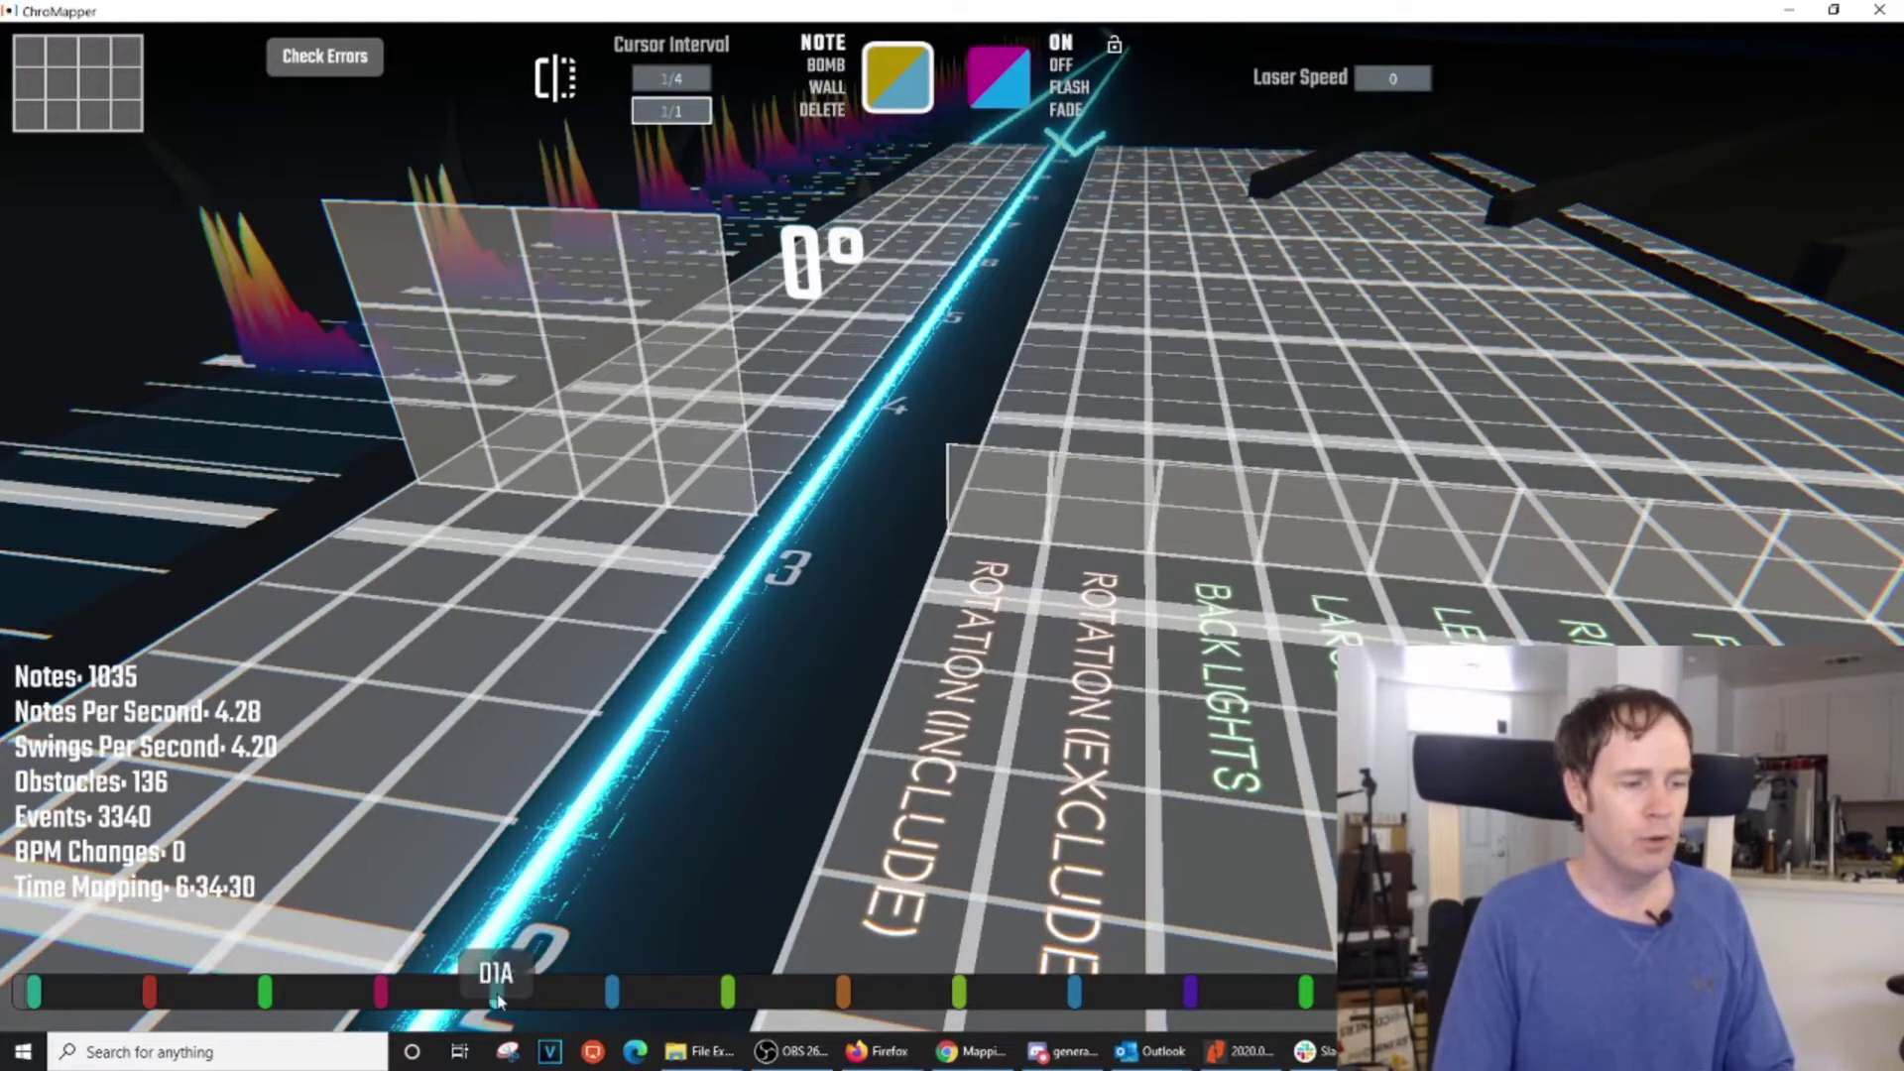
left_click(497, 993)
scroll(1030, 637, "down", 4)
scroll(1030, 637, "up", 1)
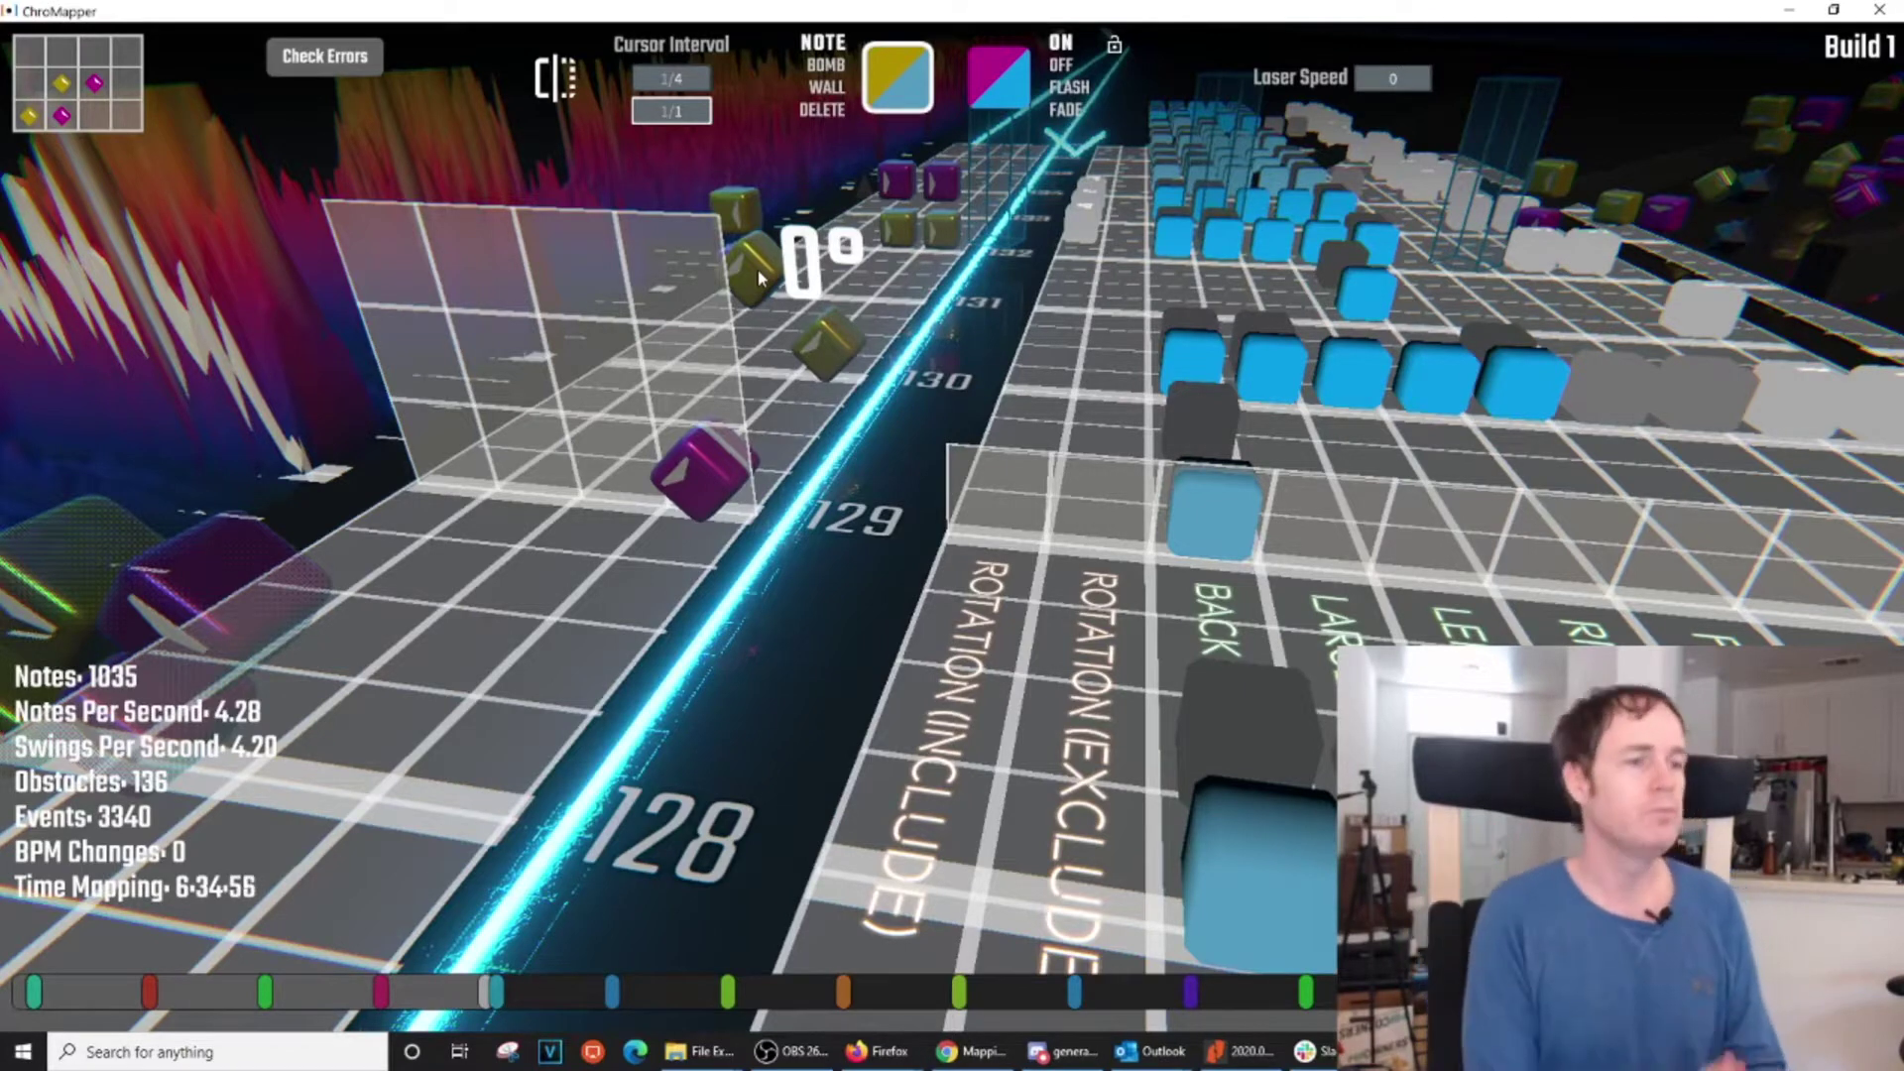
scroll(873, 468, "down", 4)
scroll(880, 493, "up", 2)
scroll(871, 506, "up", 1)
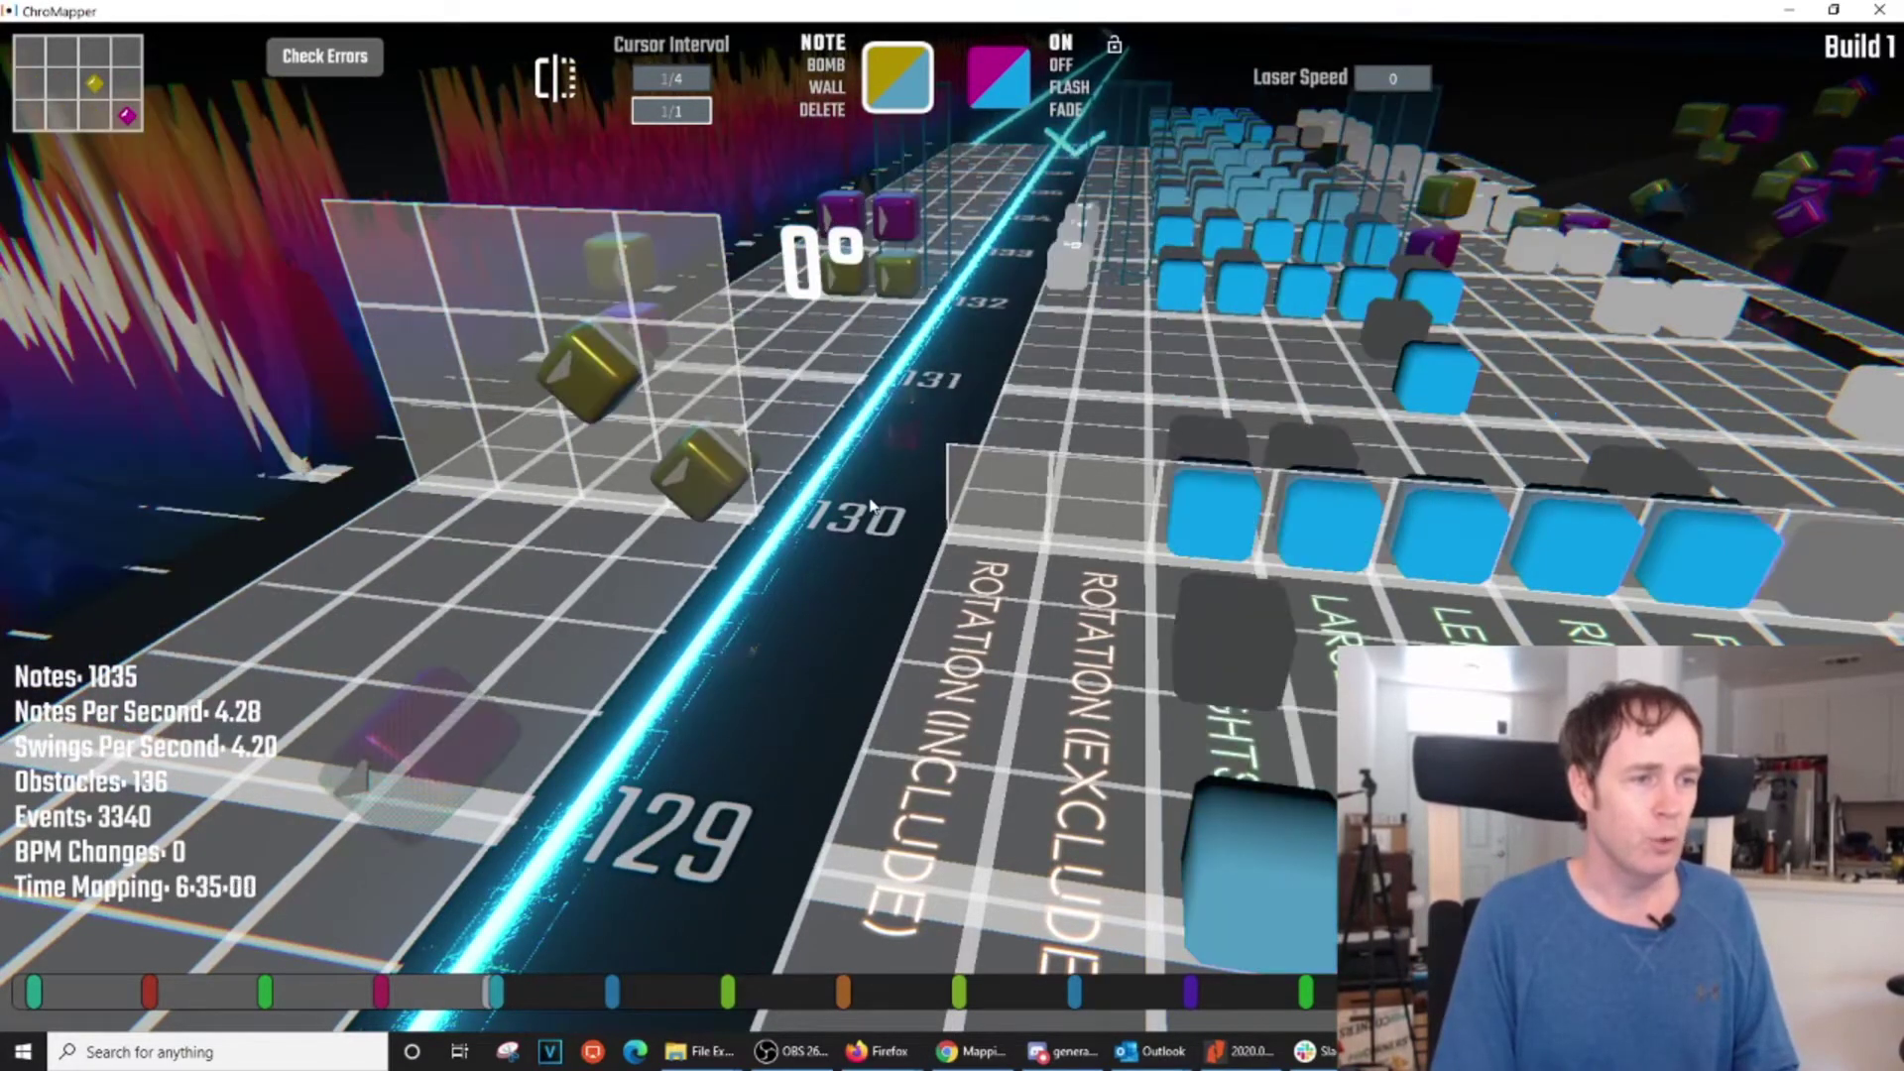
scroll(871, 515, "down", 1)
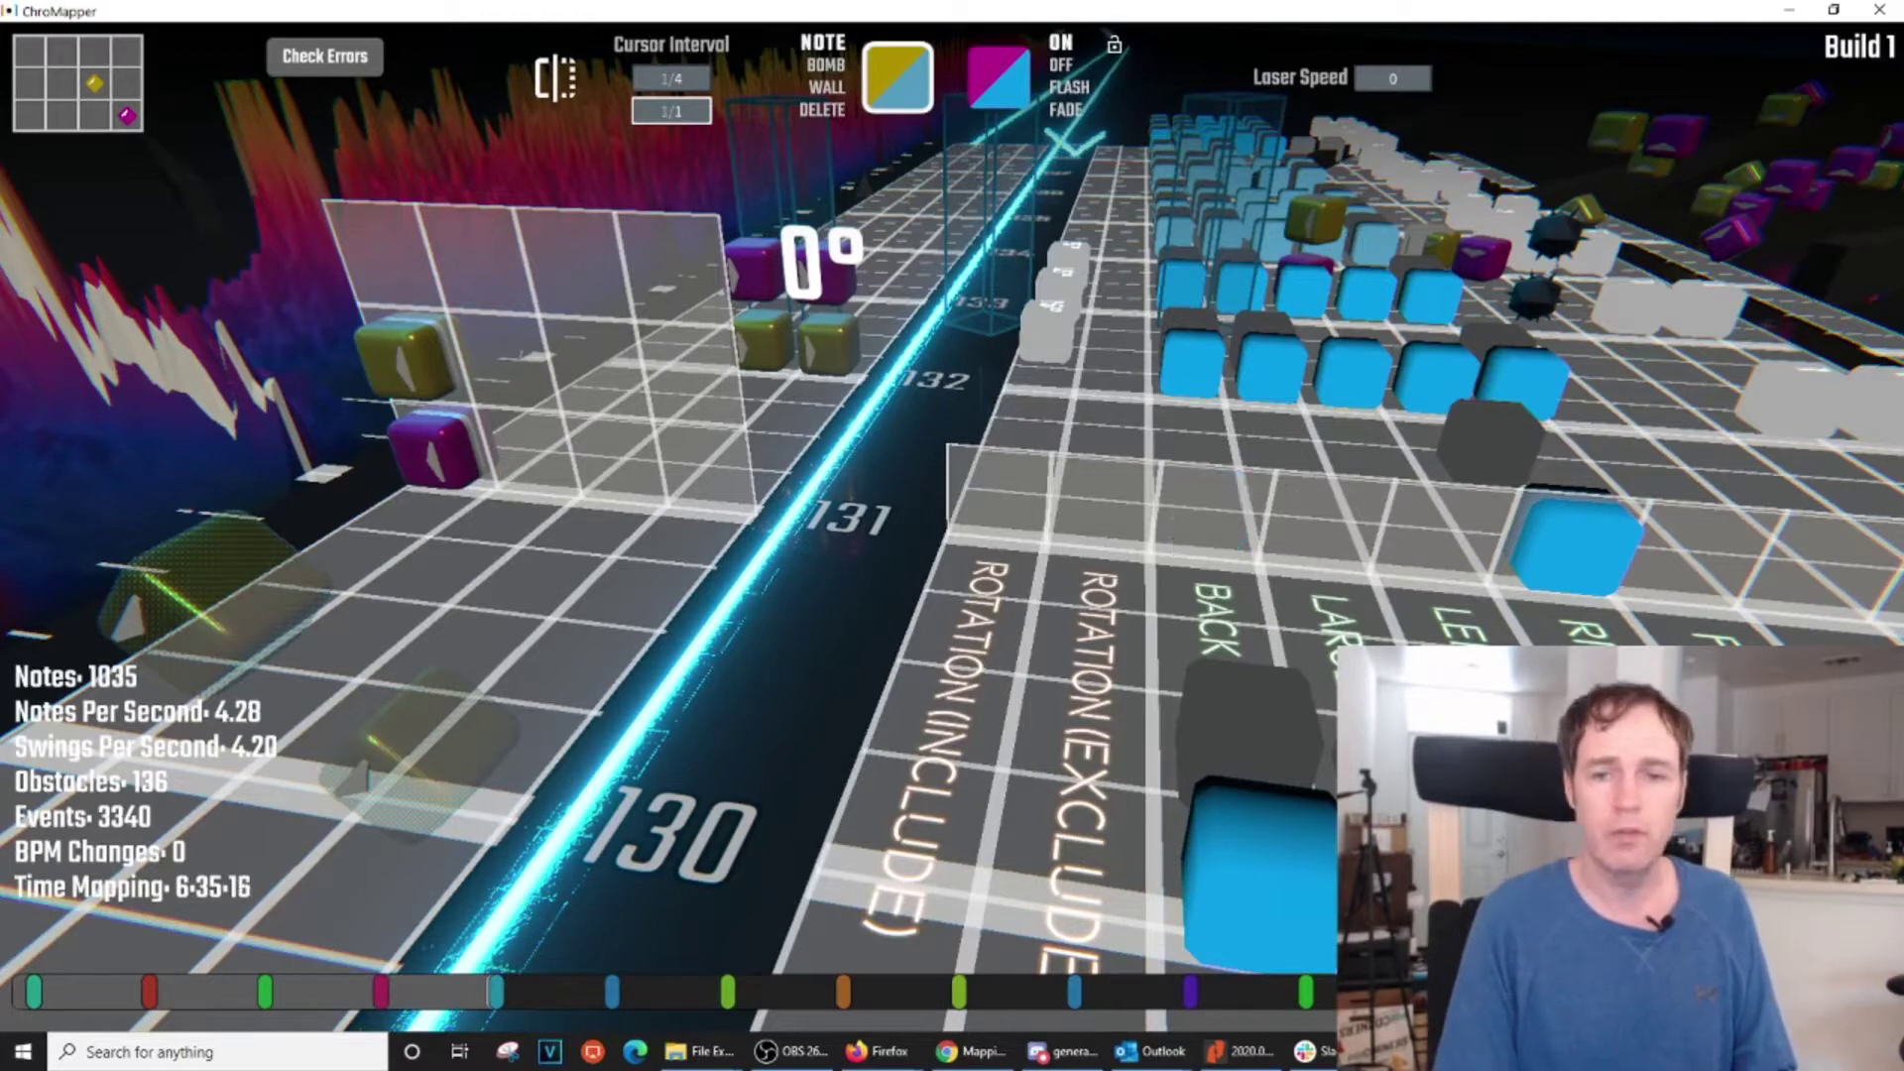
Examine the rotation events in the Rotation (Include) lane between beats 132 and 134 and how they turn the track
scroll(943, 425, "up", 2)
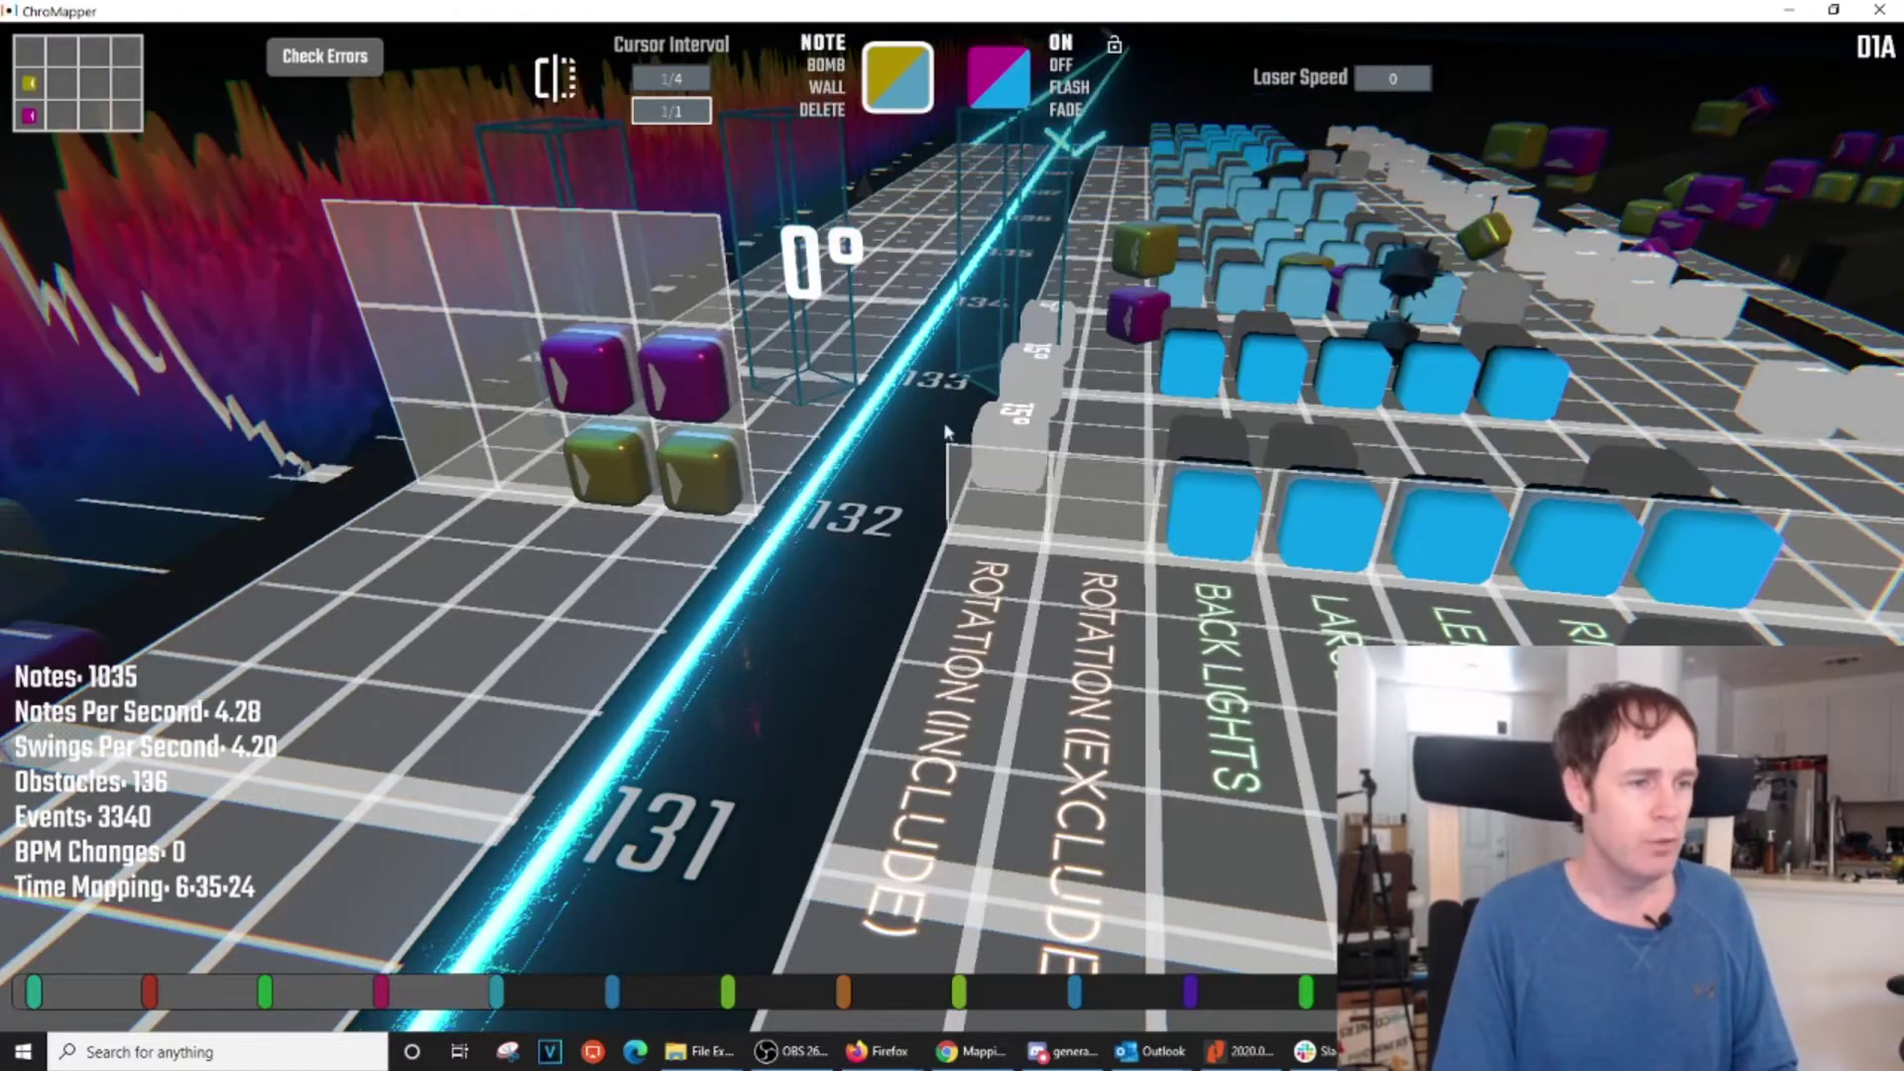
scroll(948, 452, "down", 1)
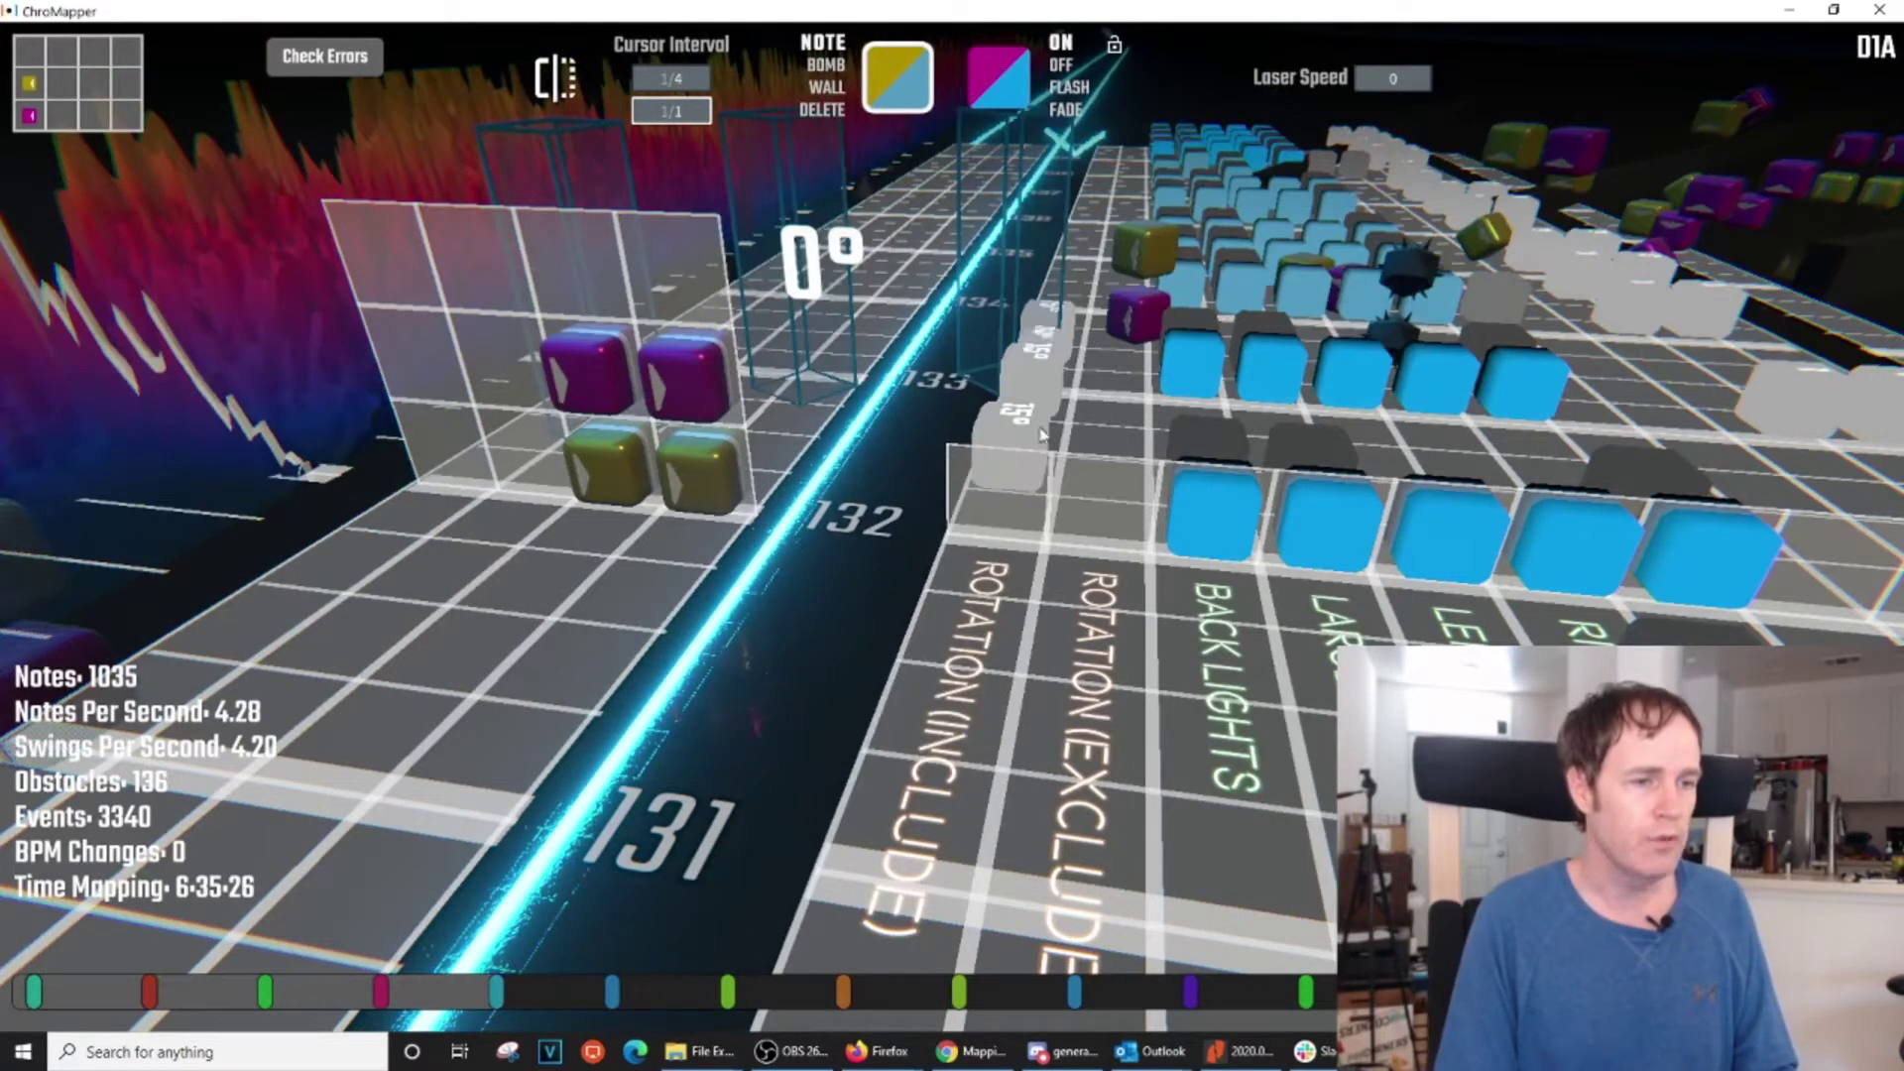
scroll(1042, 680, "up", 1)
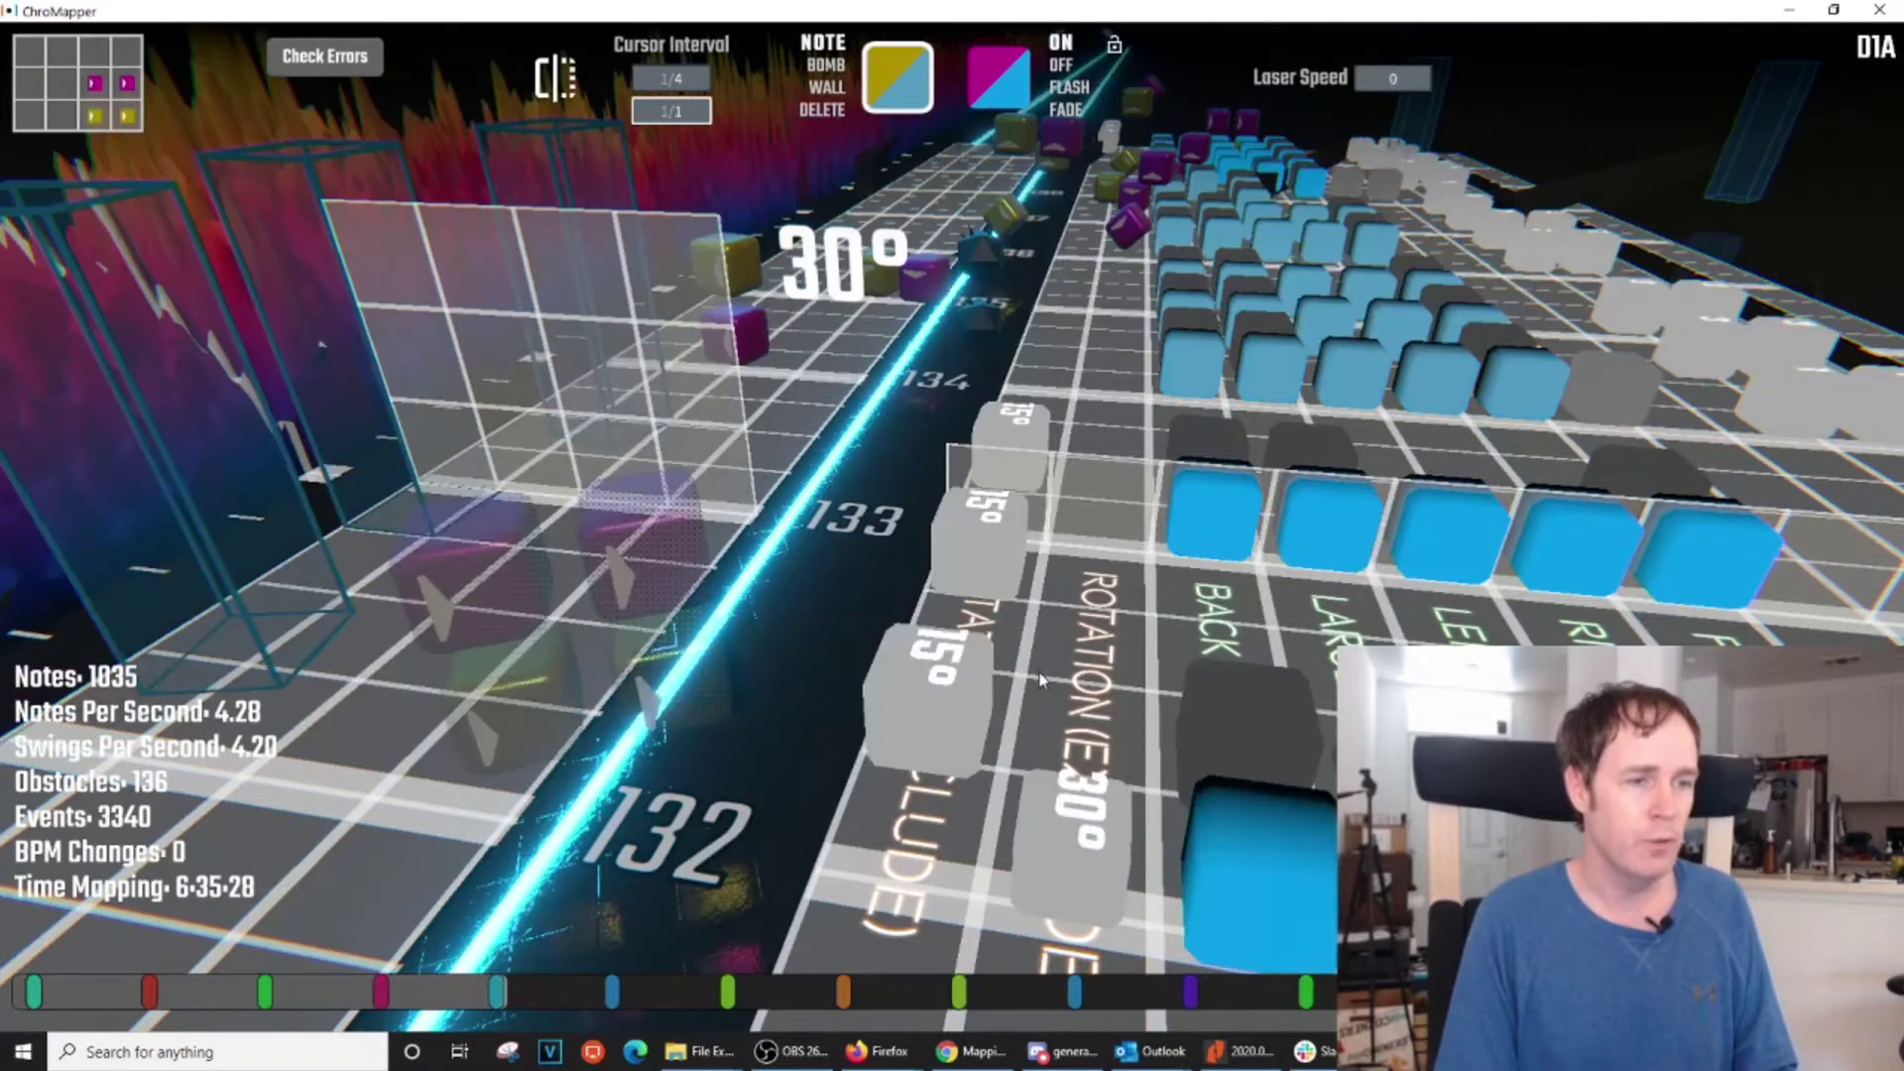
scroll(1041, 681, "down", 1)
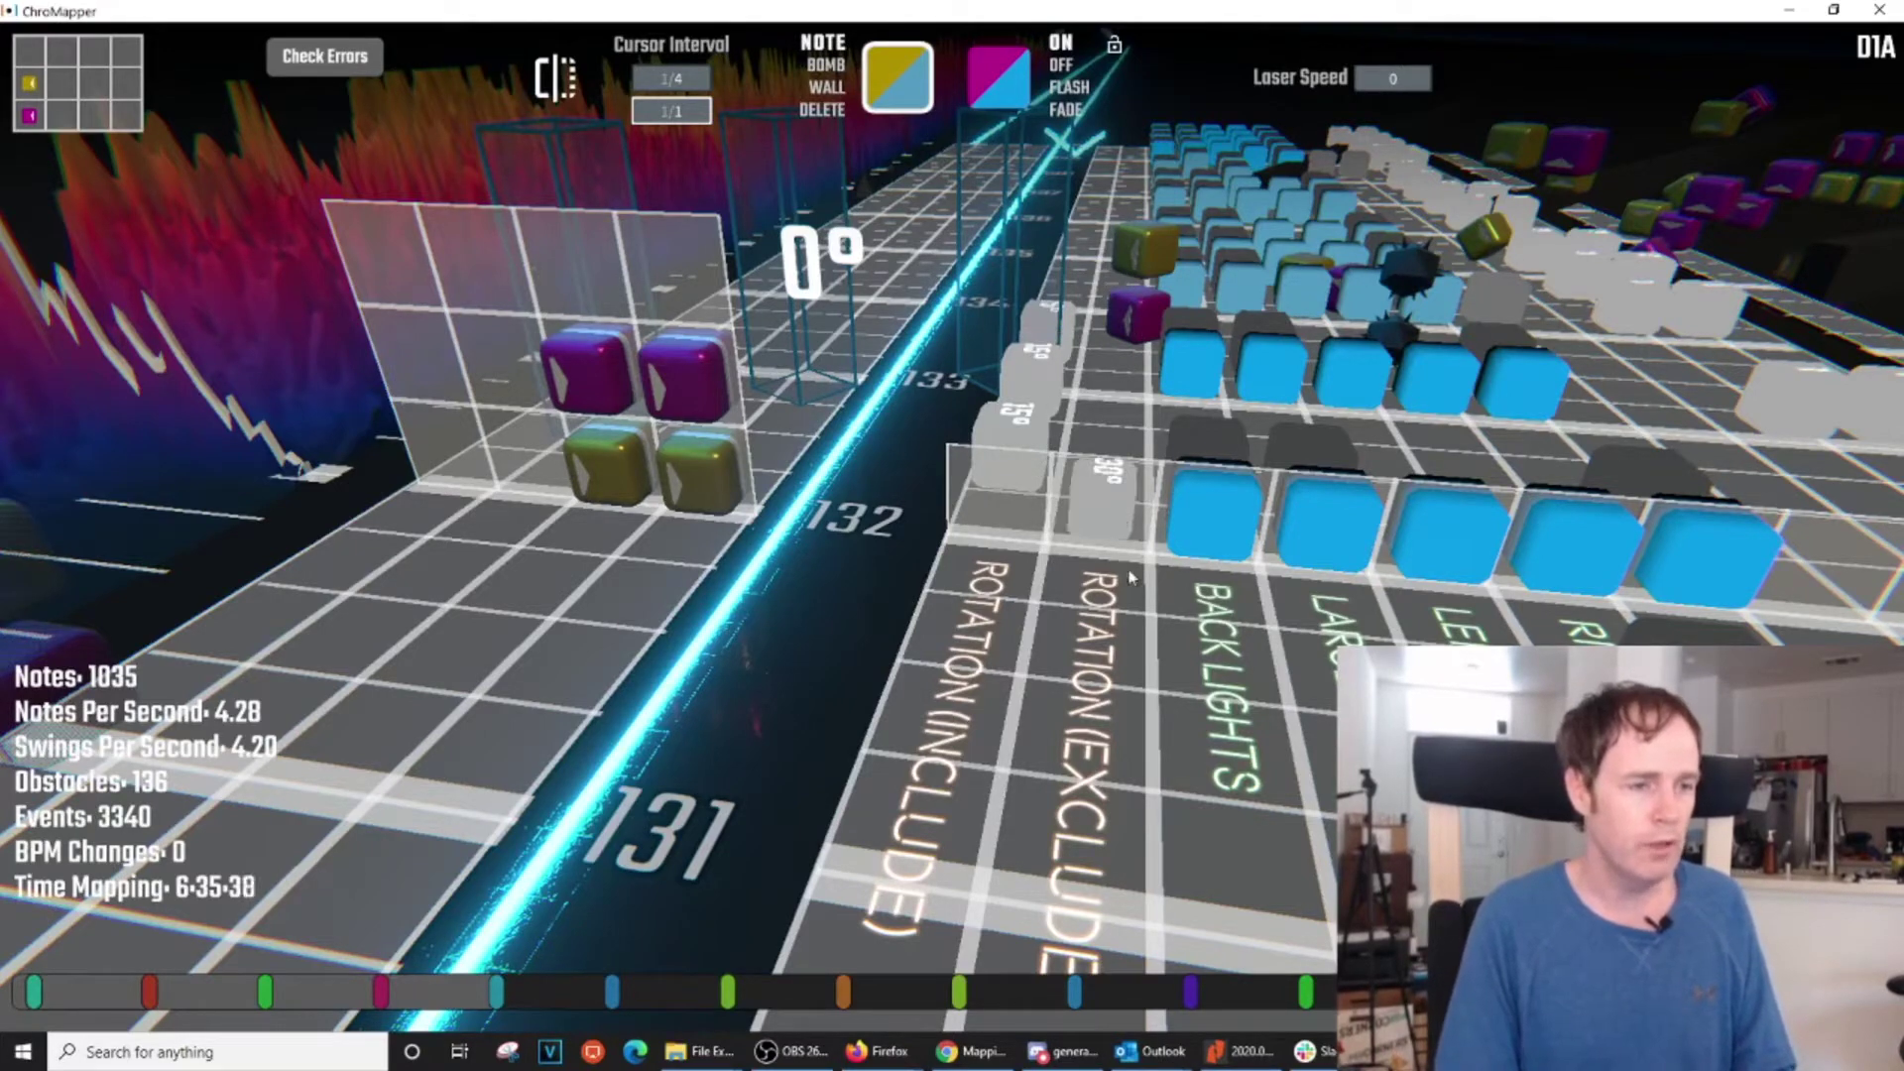
scroll(1129, 575, "up", 2)
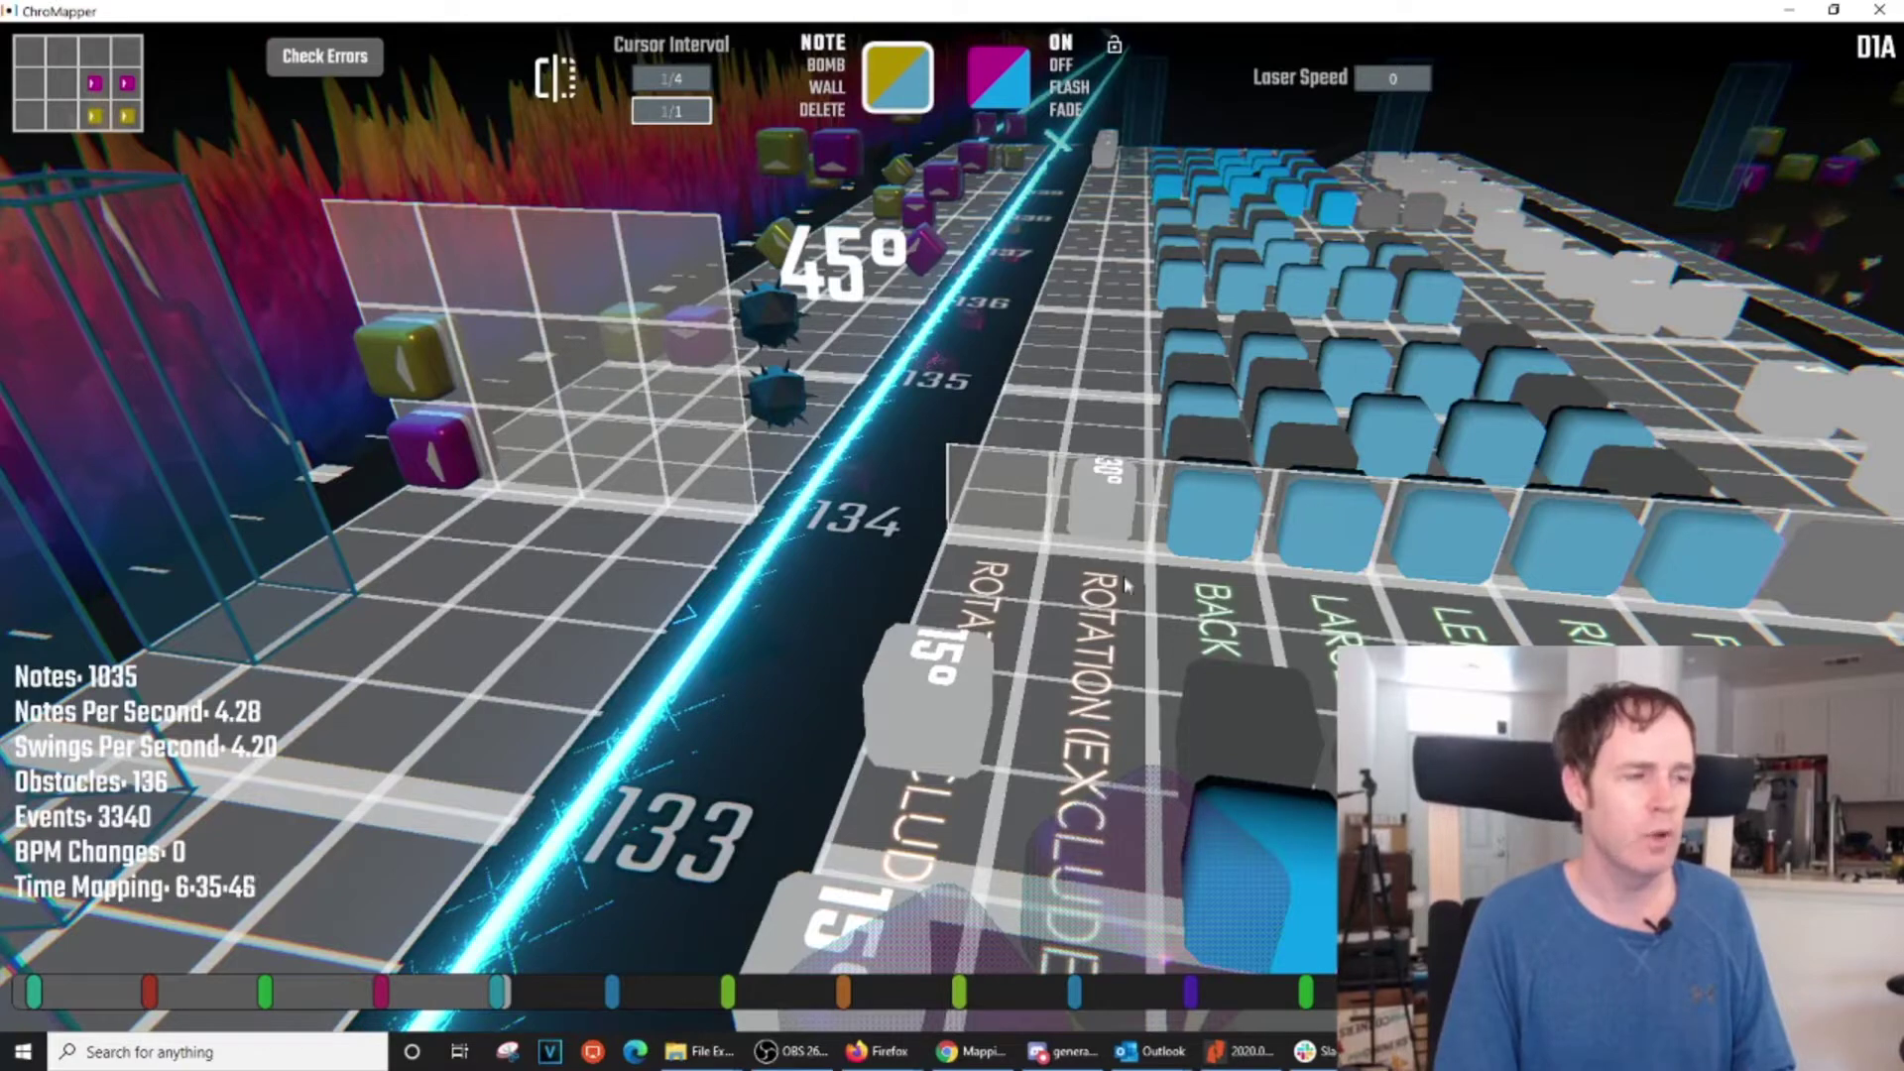
scroll(1122, 578, "down", 2)
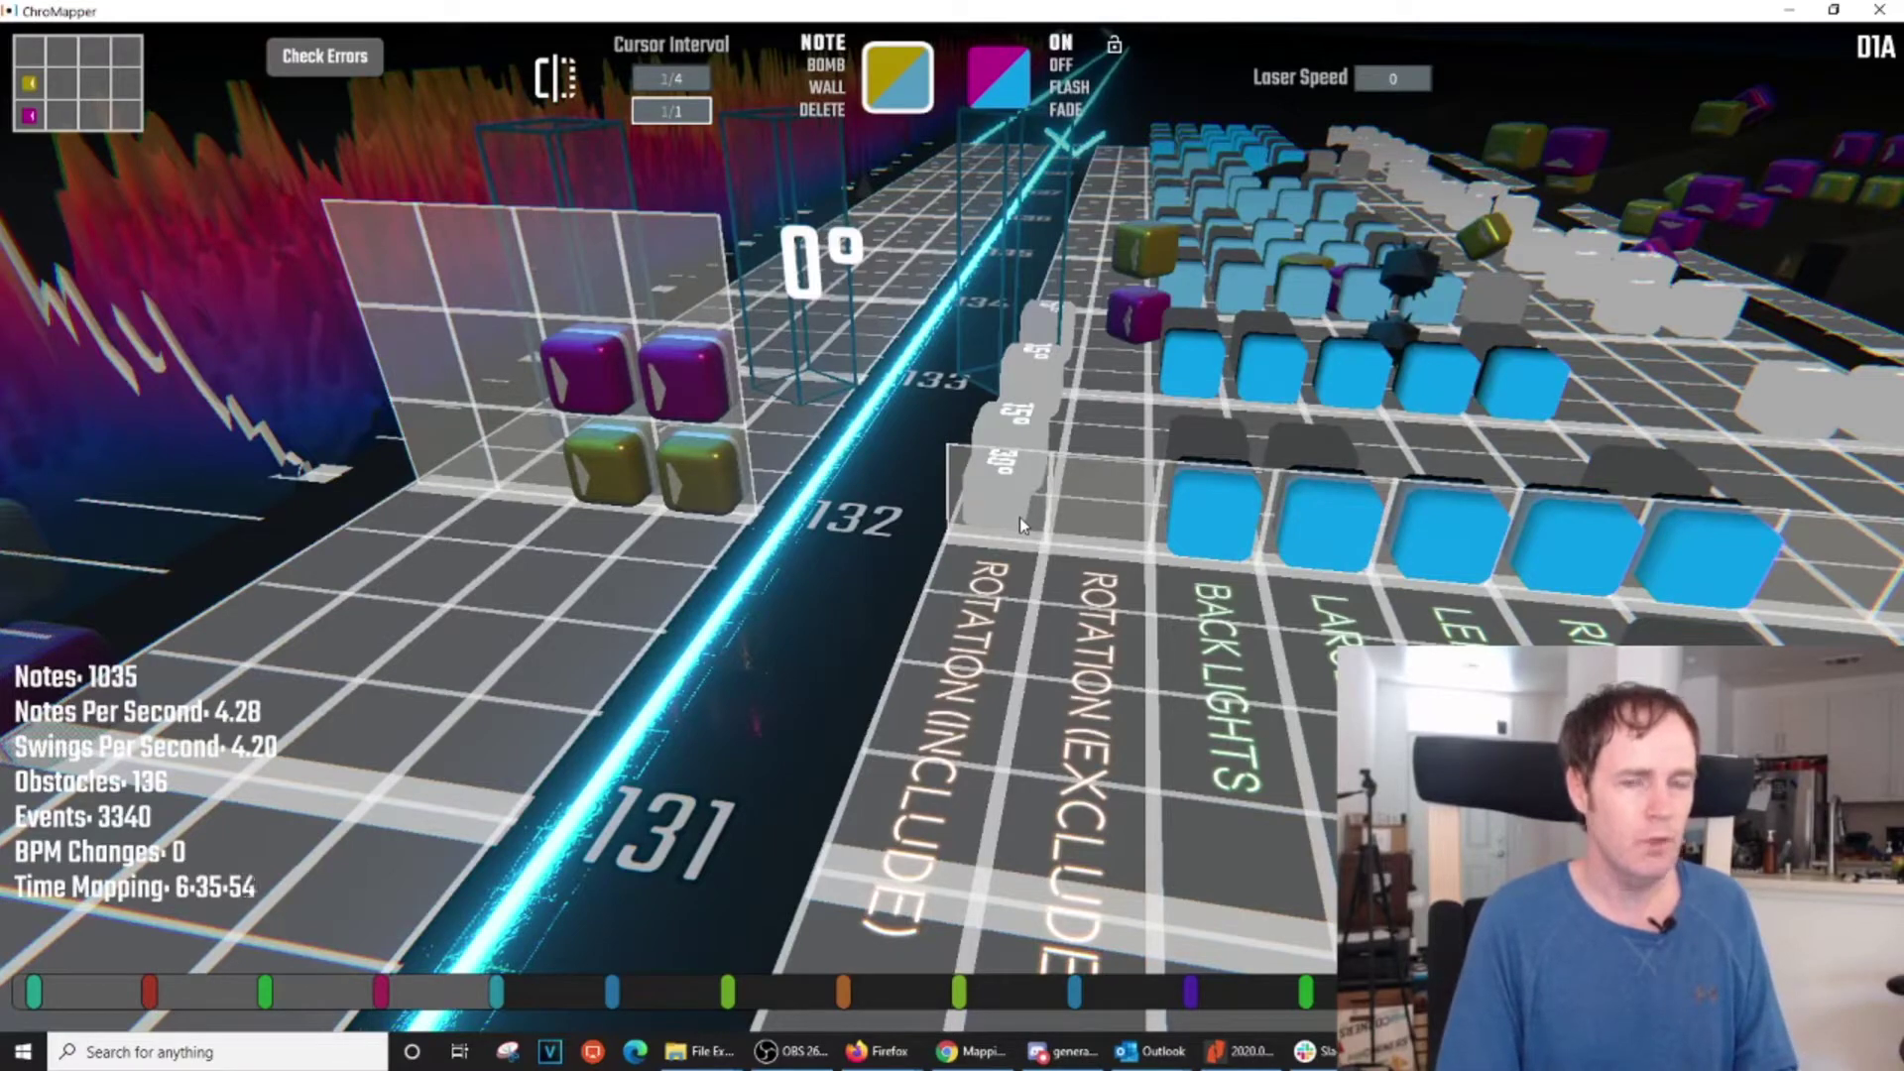
Place a 30° event in the Rotation (Exclude) lane at beat 132 and remove it again
key("period")
key("period")
key("period")
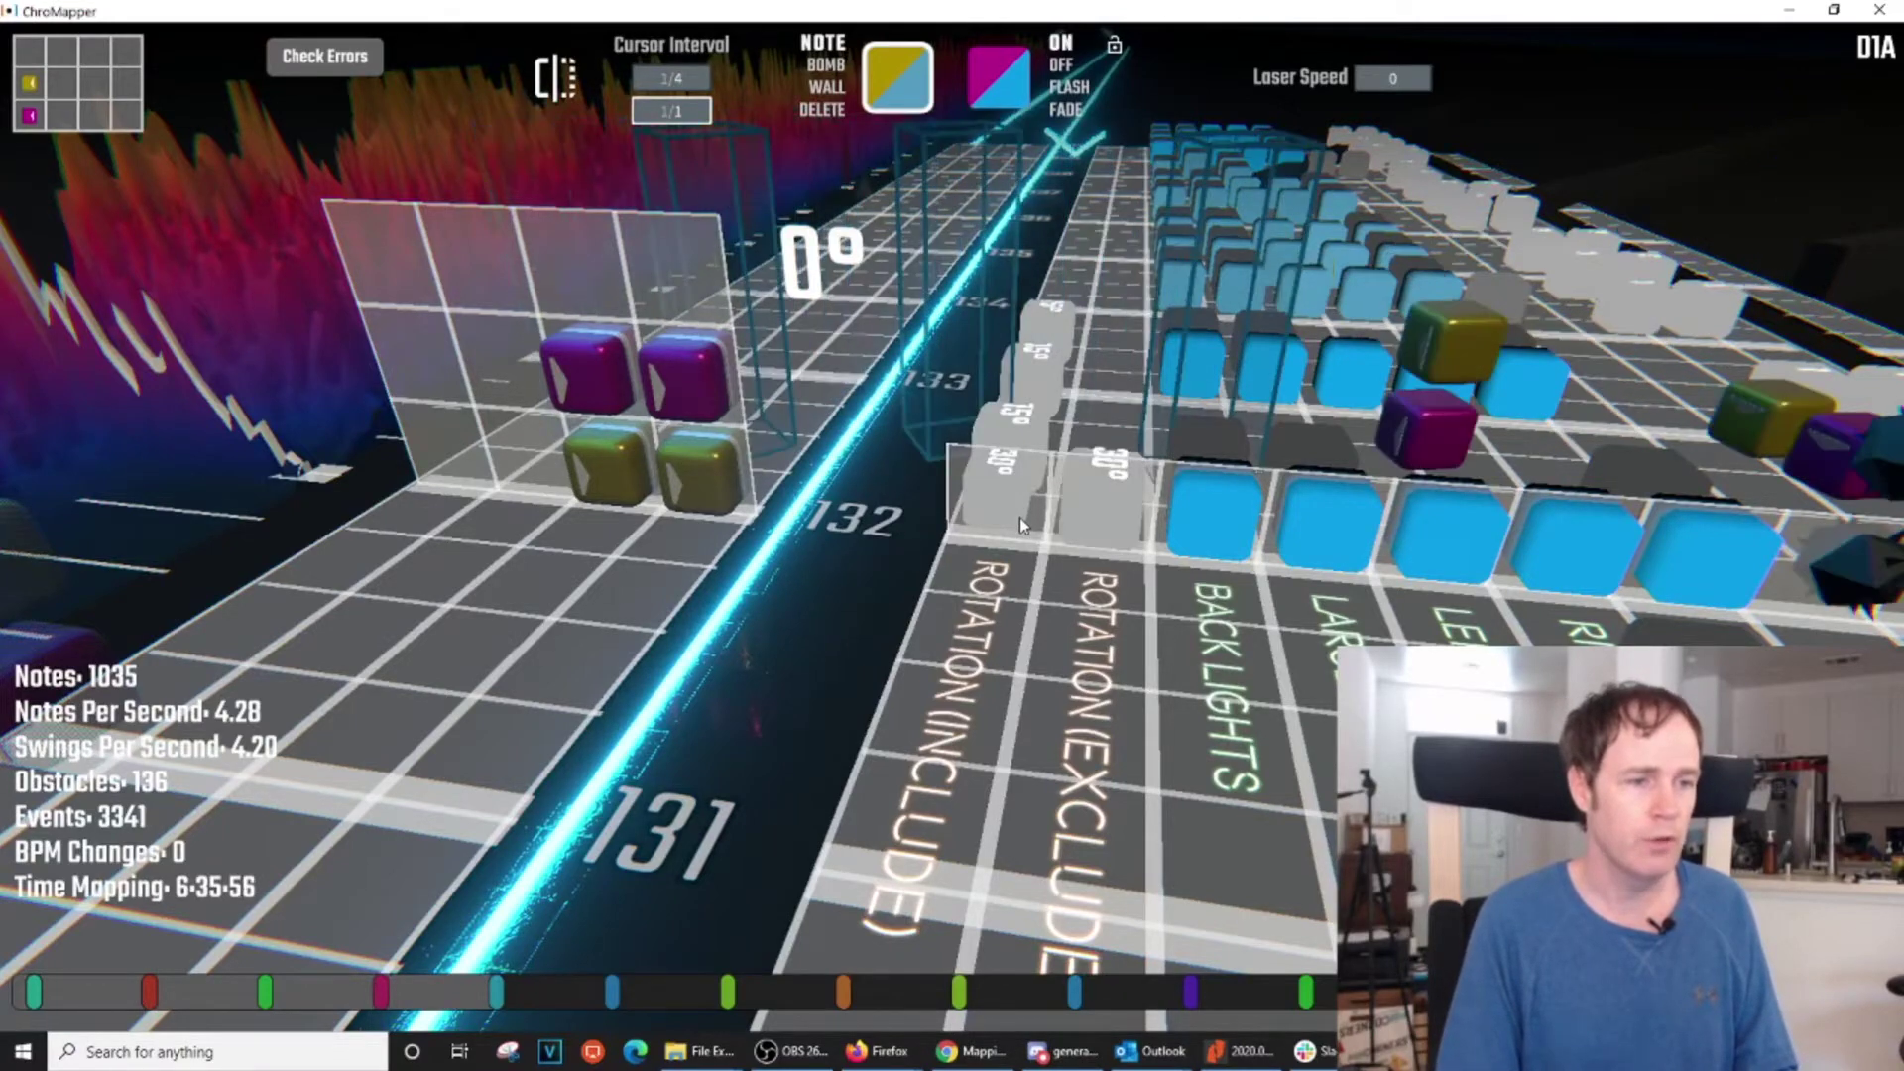
middle_click(1117, 496, "shift")
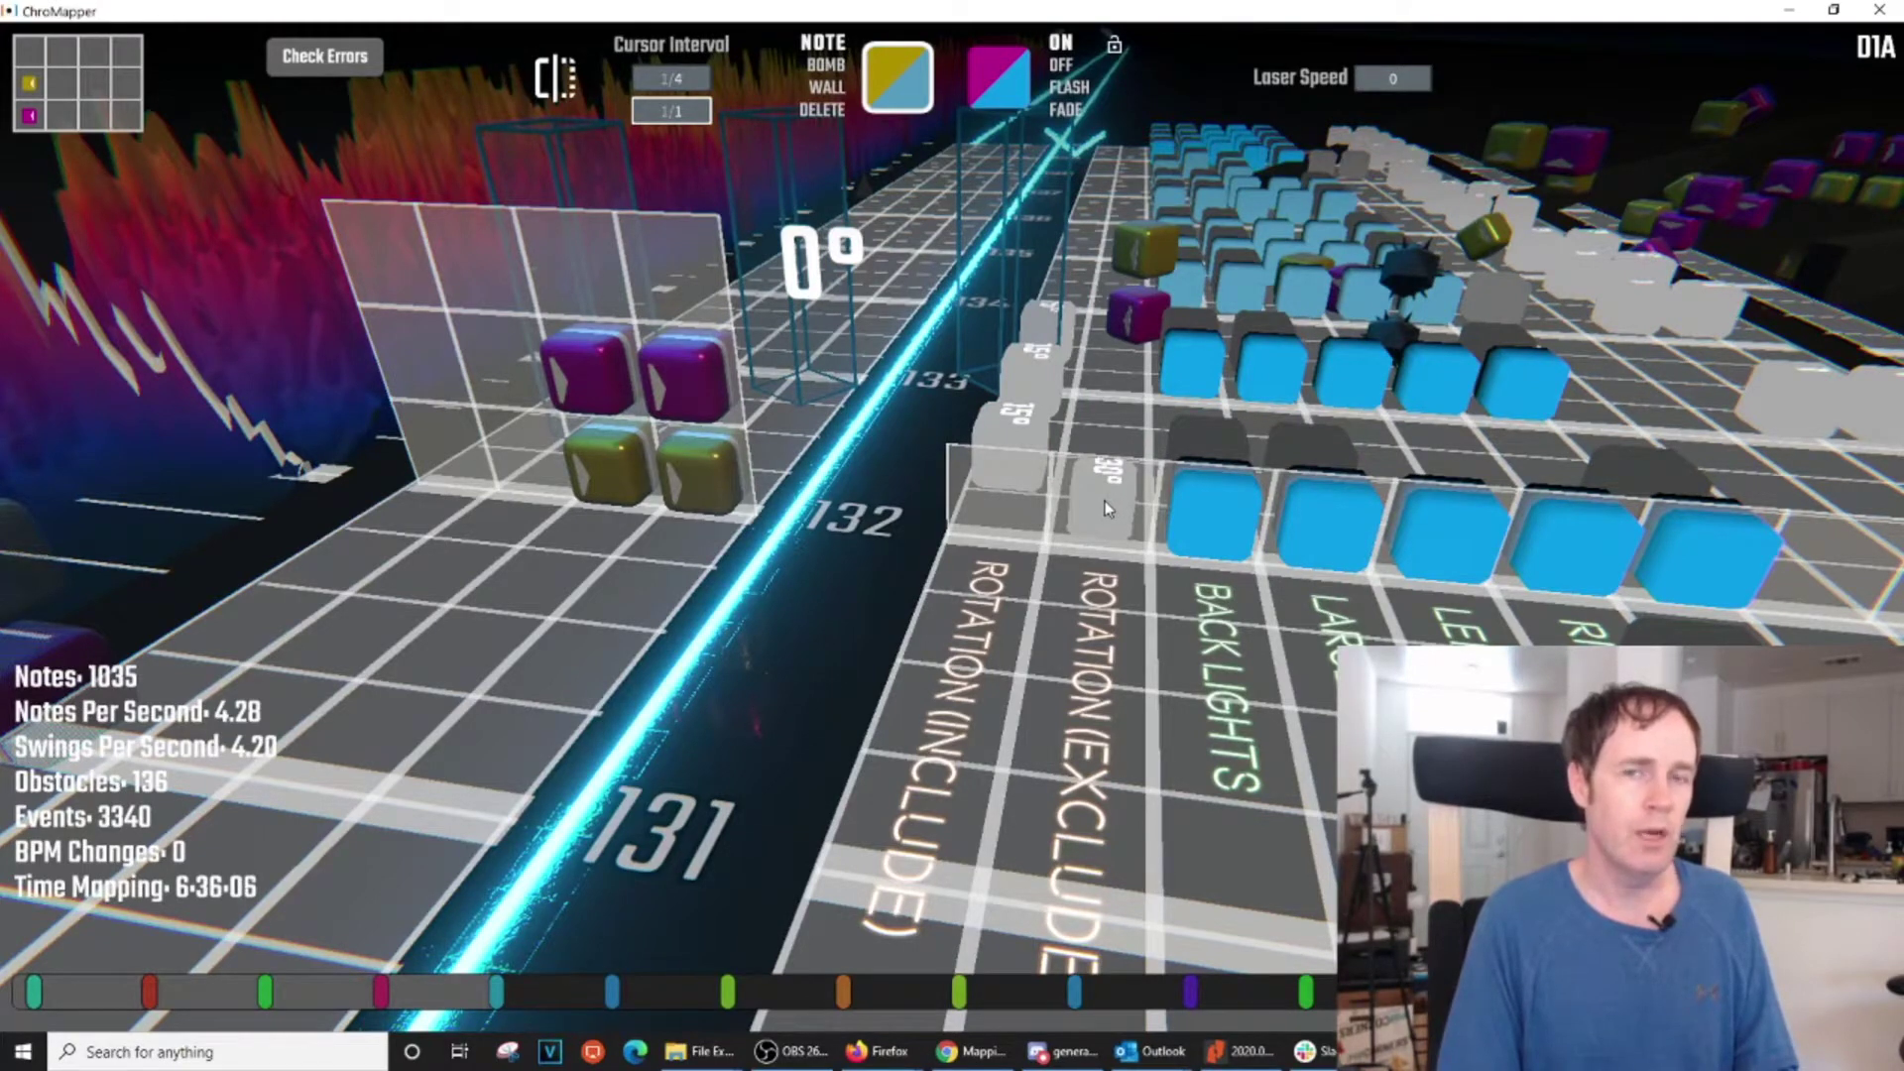
Play back the rotating section of the map starting from beat 131
scroll(1105, 502, "up", 1)
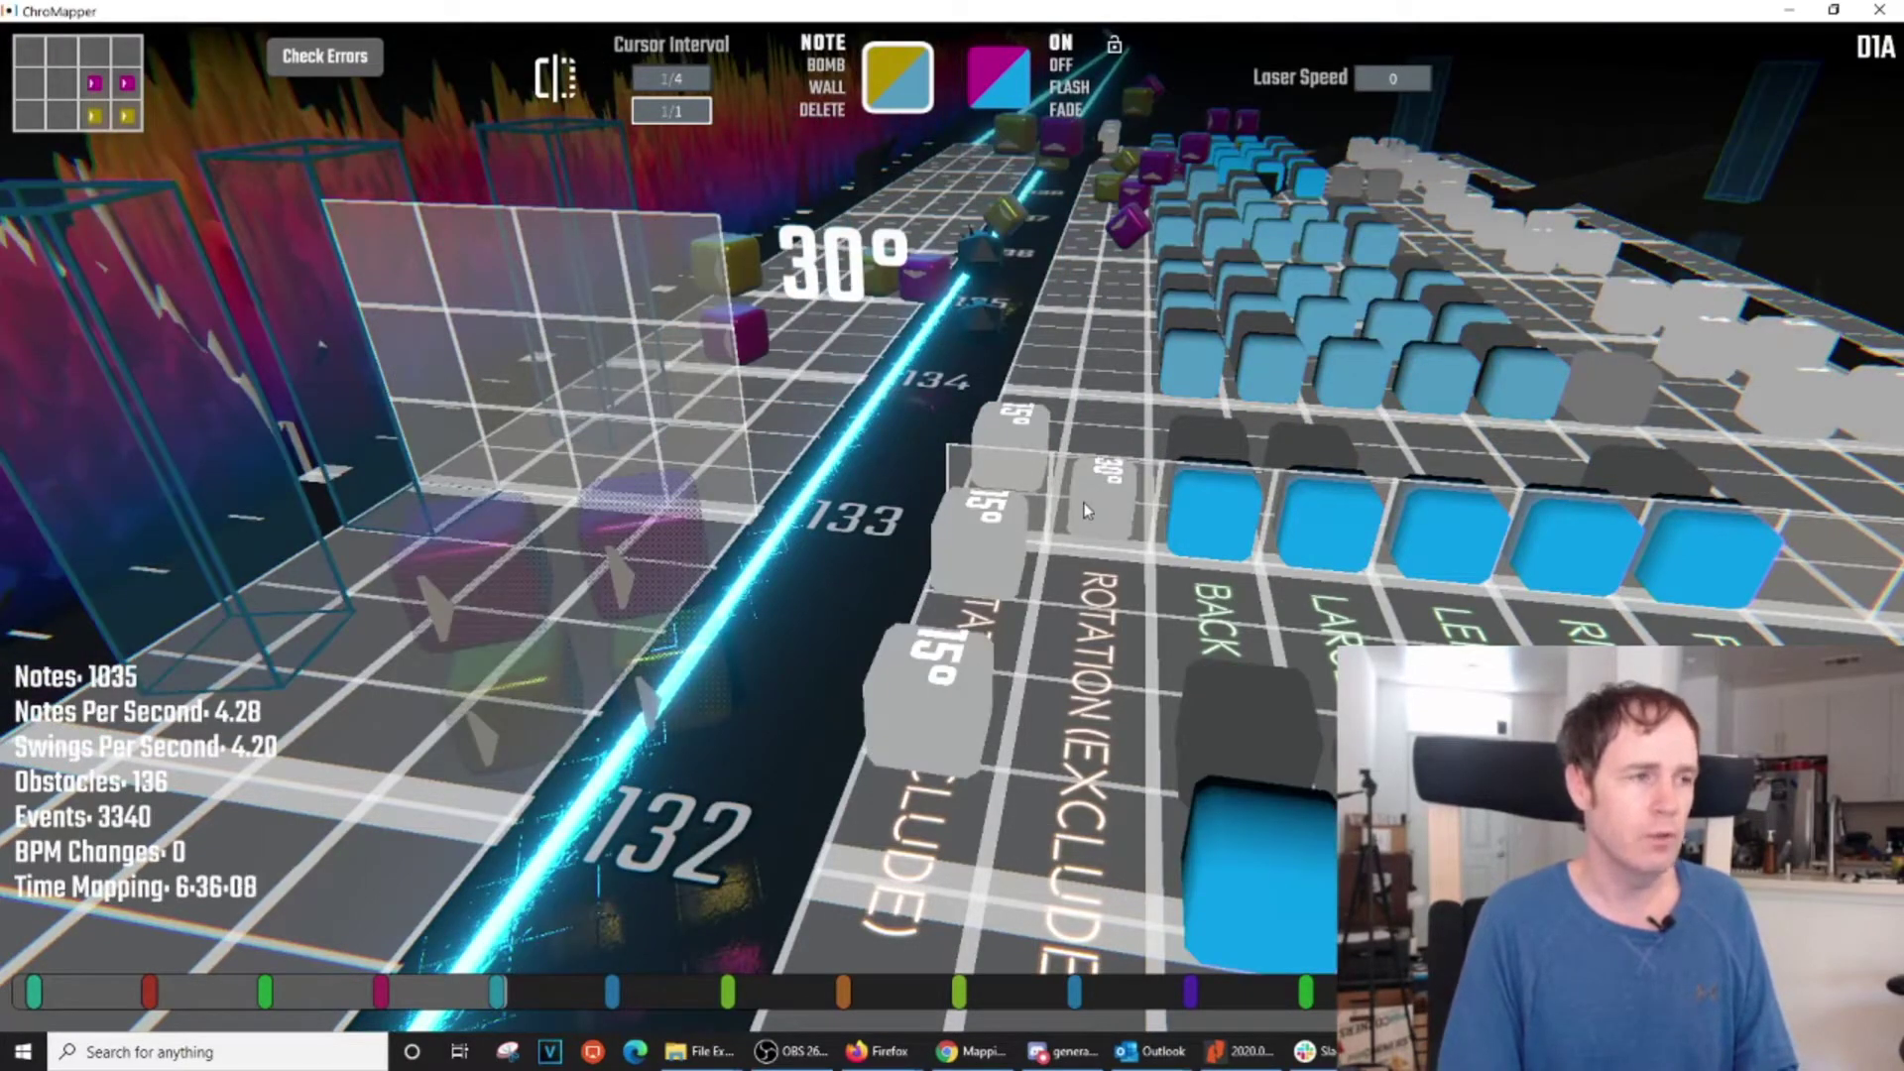
scroll(1085, 521, "down", 1)
scroll(1081, 536, "down", 1)
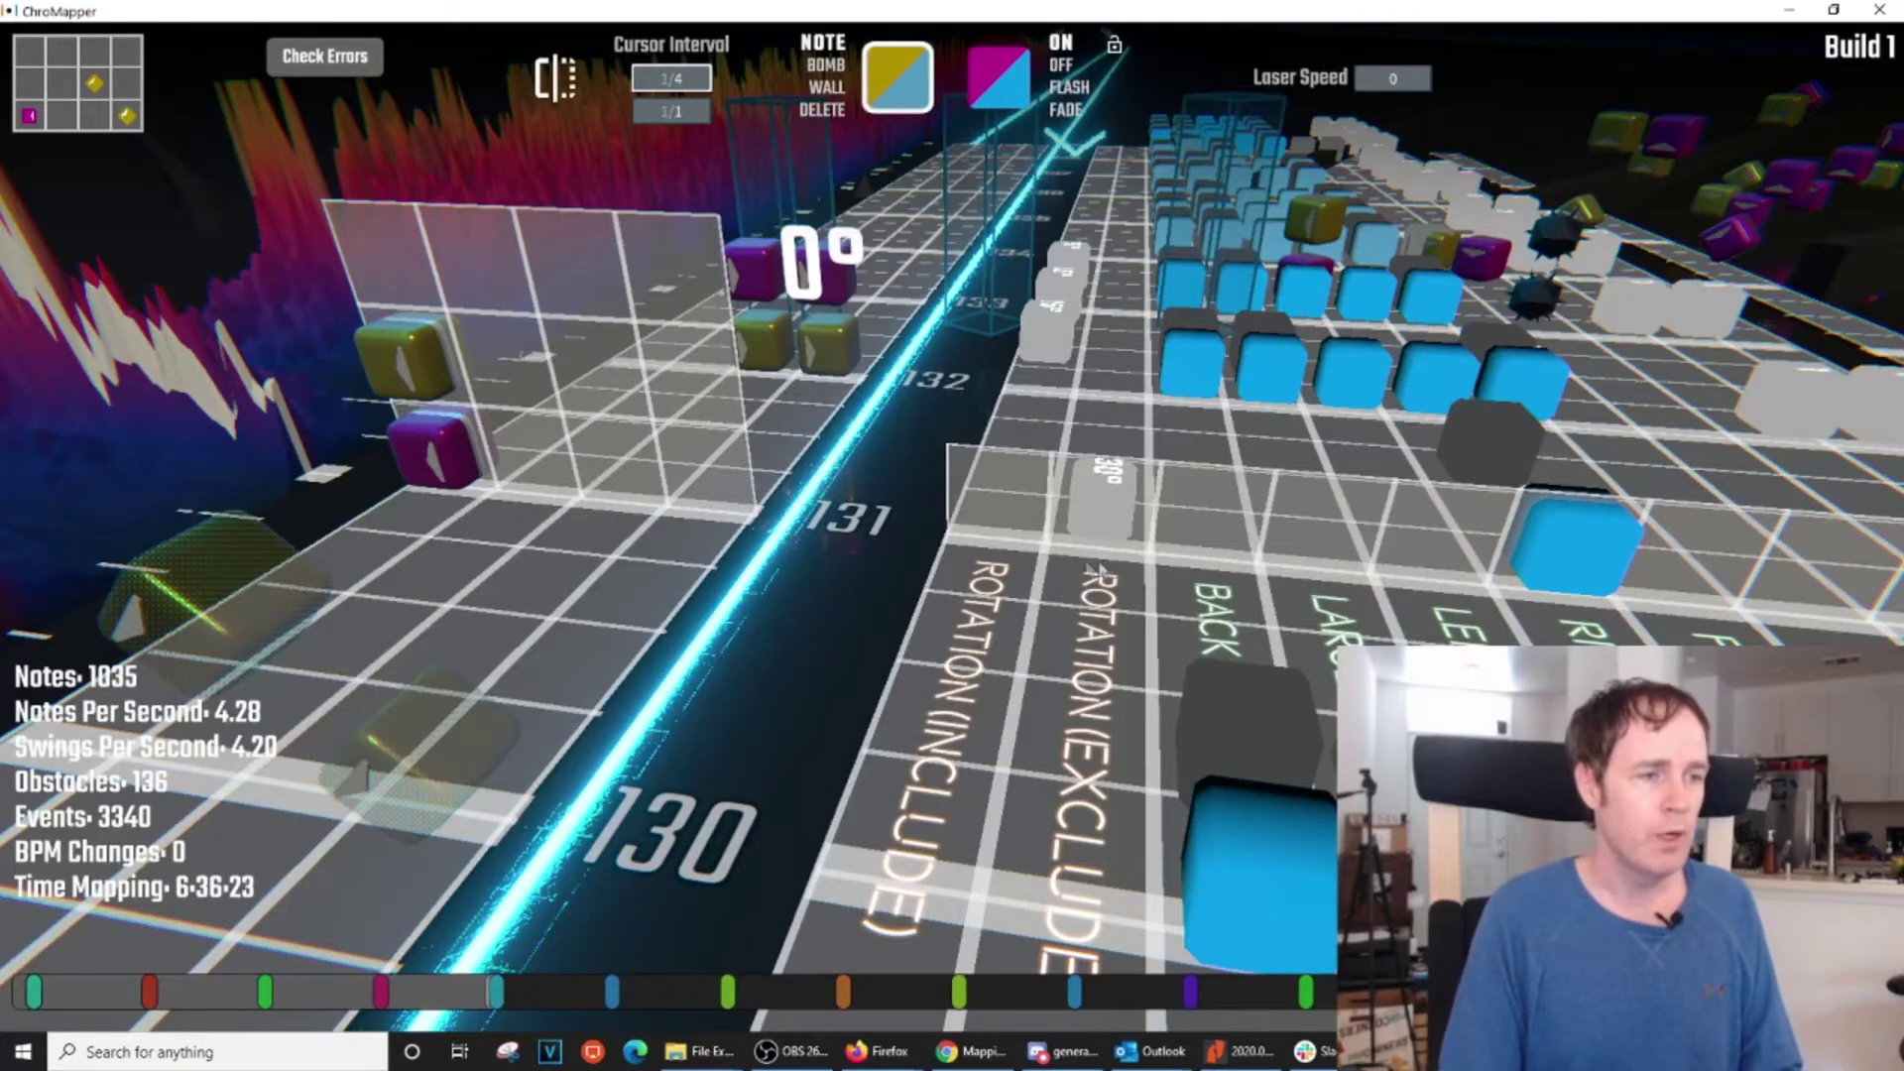
right_click_drag(1104, 569, 970, 532)
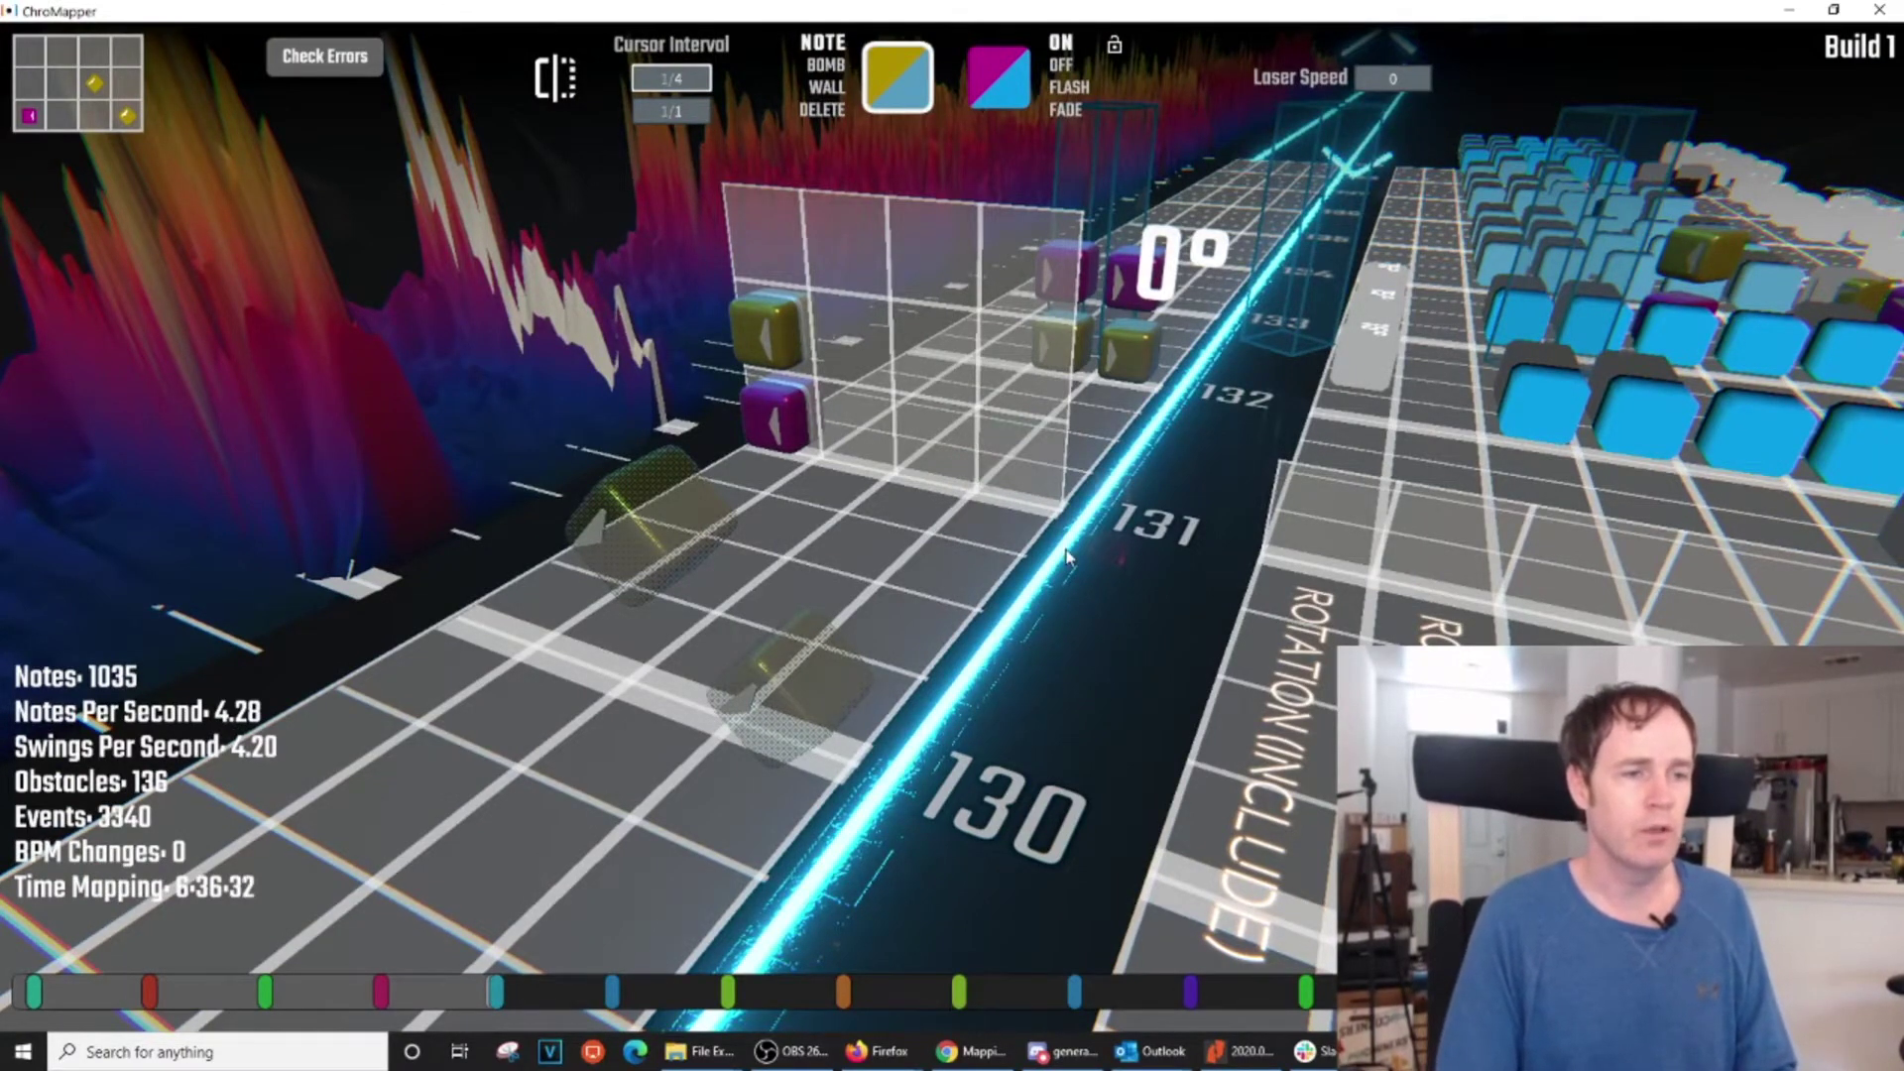
key("space")
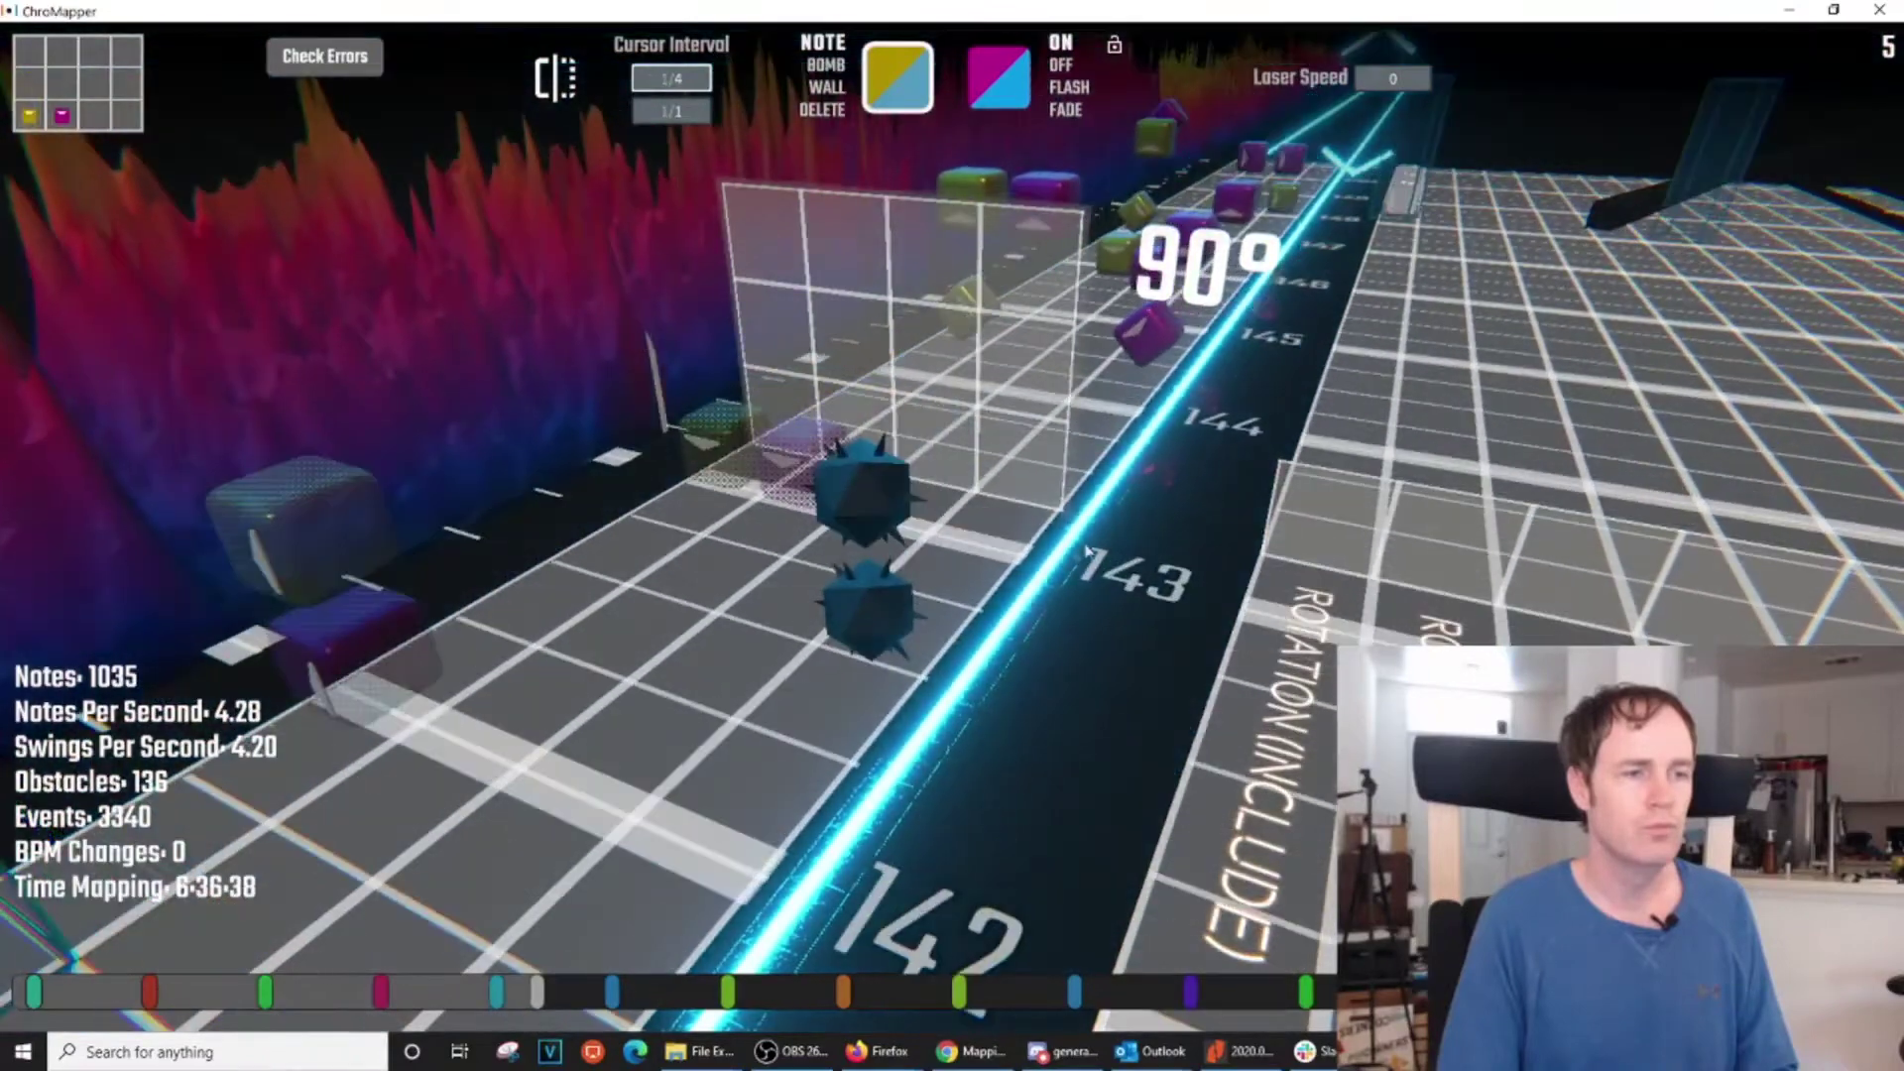
Step through beats 140 to 148 to examine how the rotation events line up with the notes and walls
scroll(1086, 546, "down", 5)
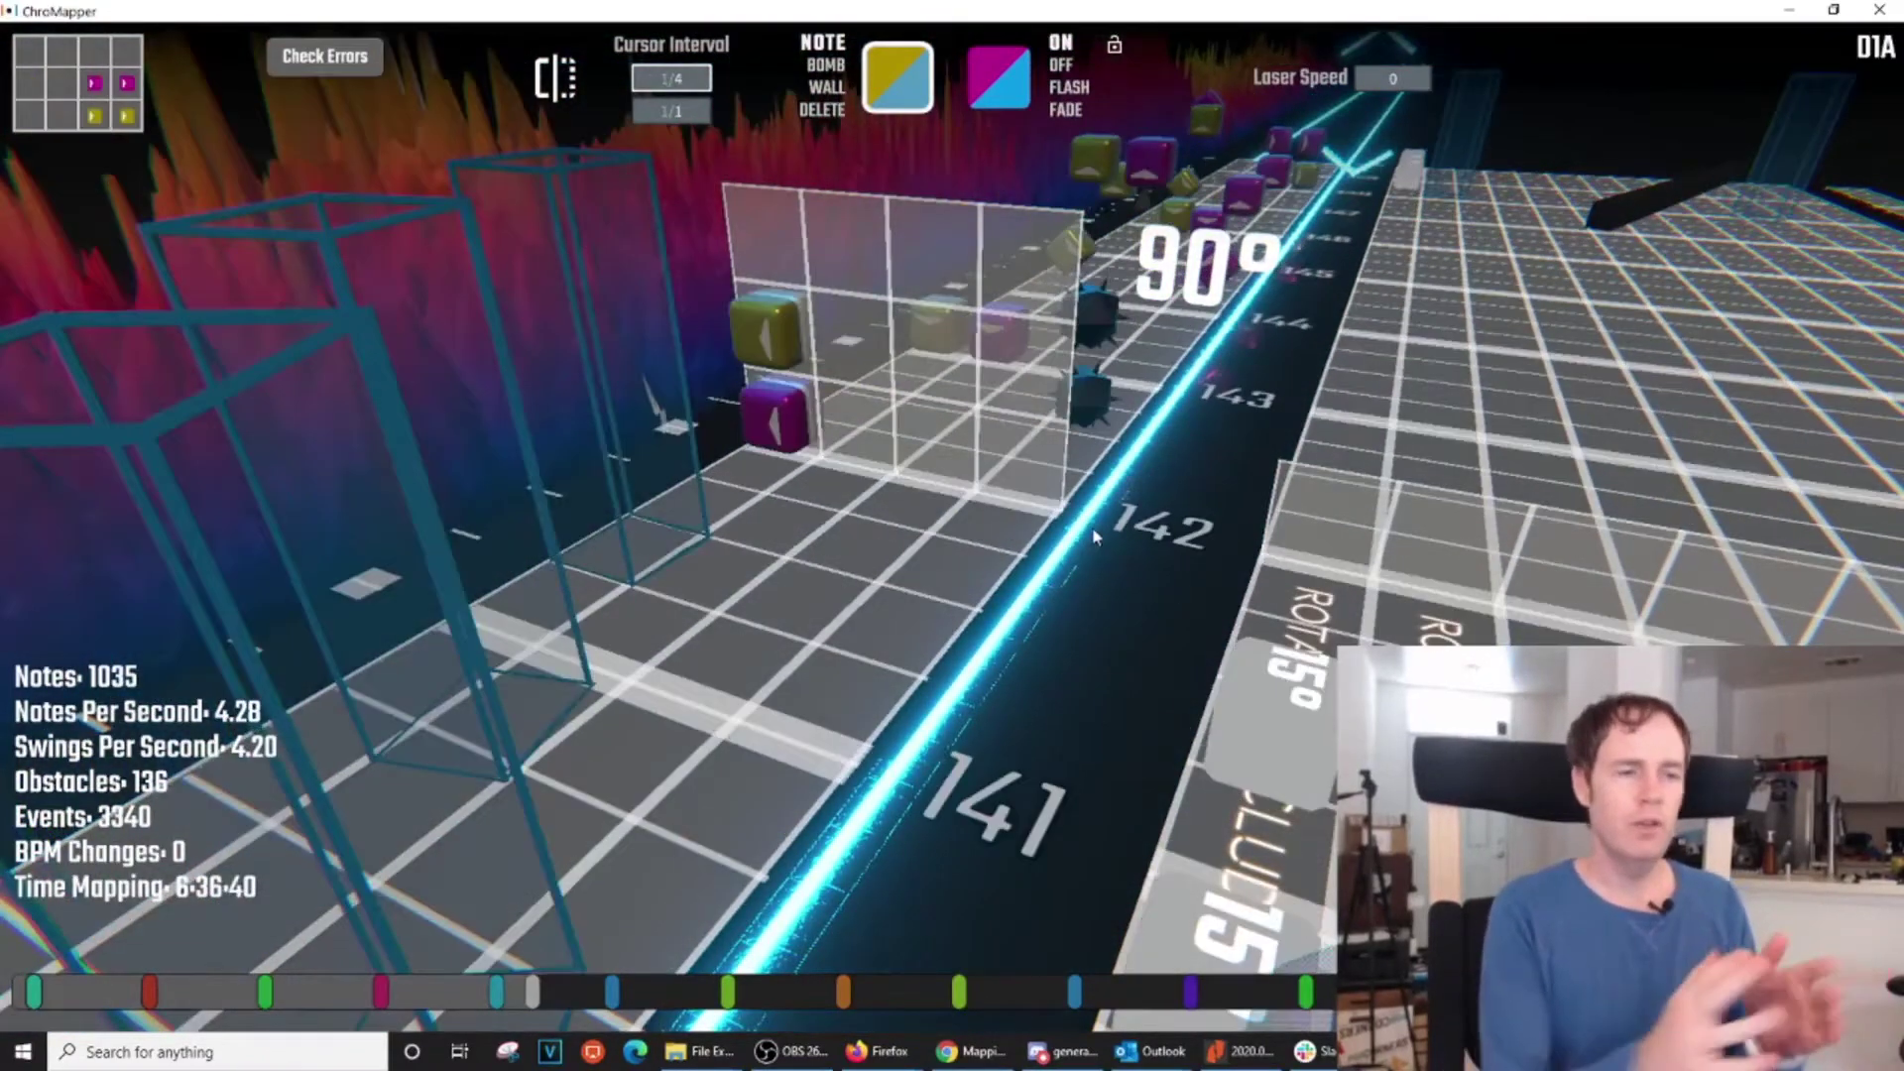
scroll(1094, 536, "down", 6)
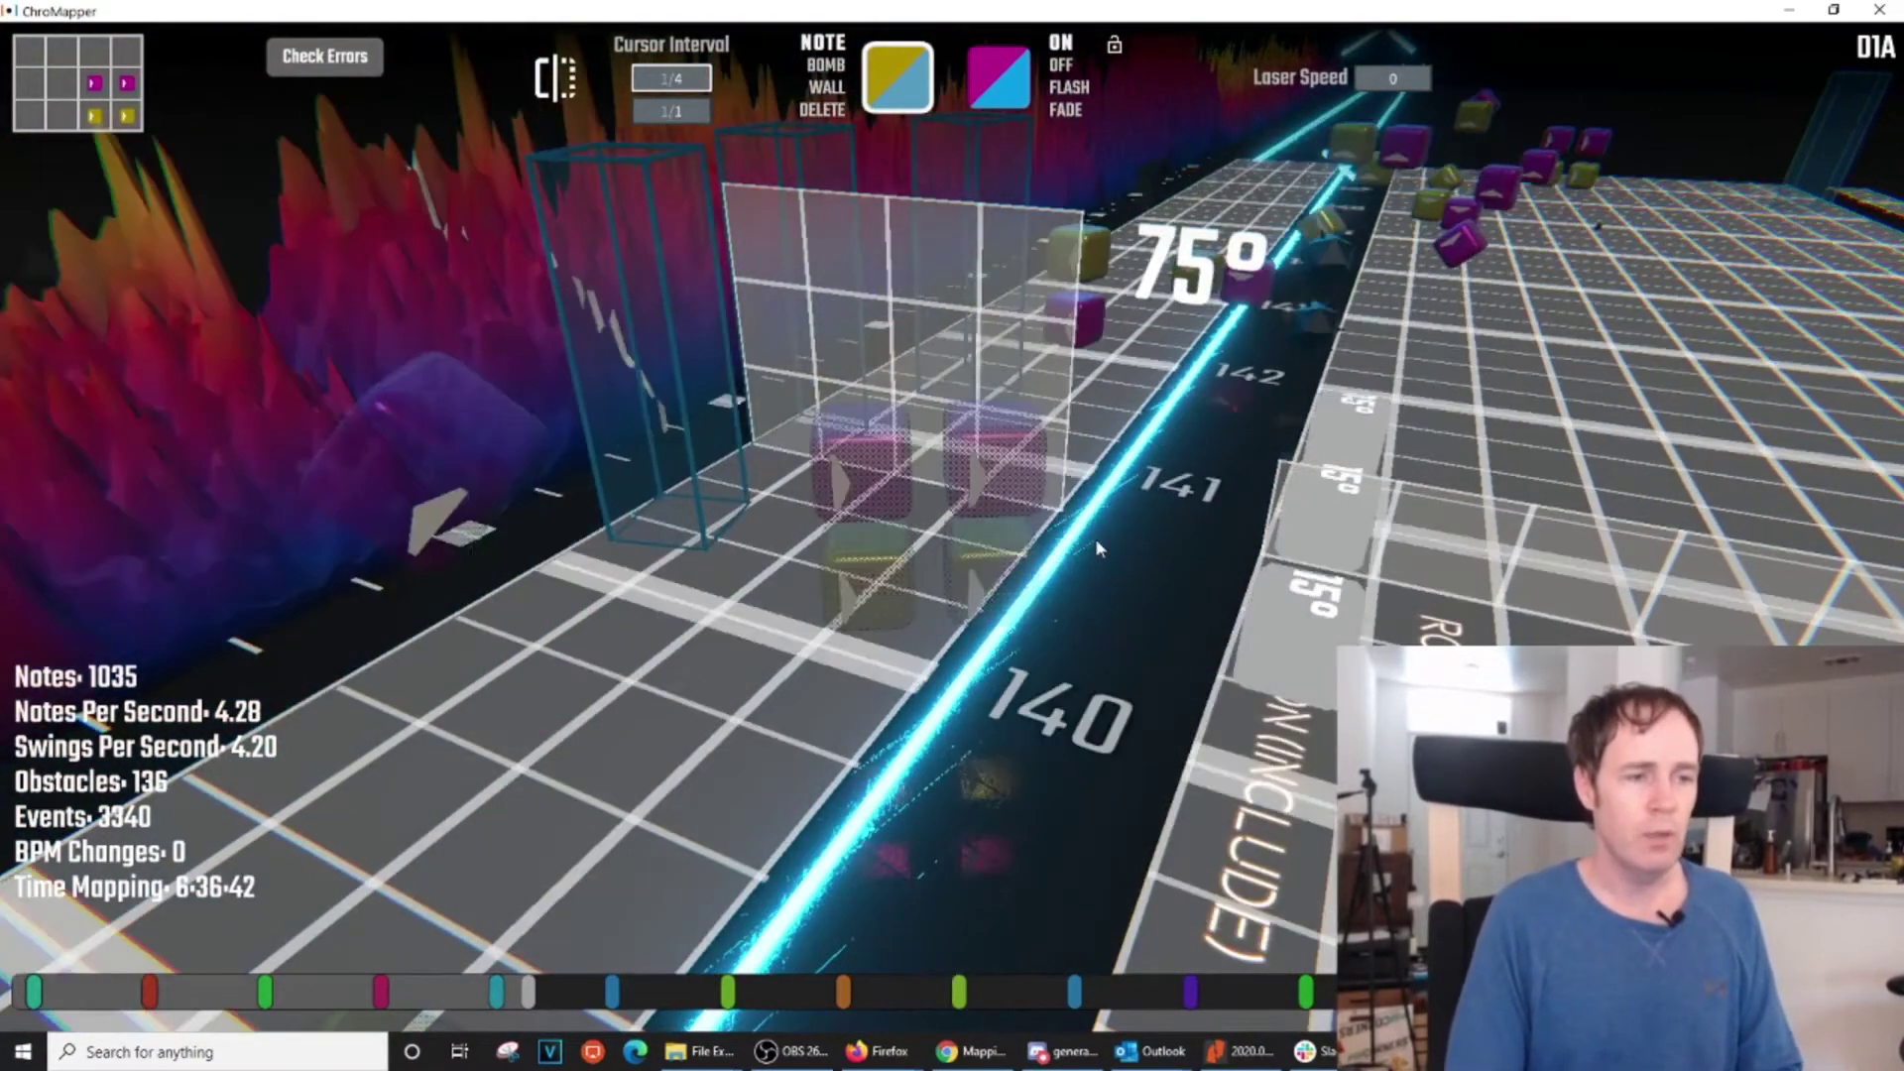
scroll(1096, 548, "up", 4)
scroll(1103, 547, "down", 4)
scroll(1103, 548, "up", 8)
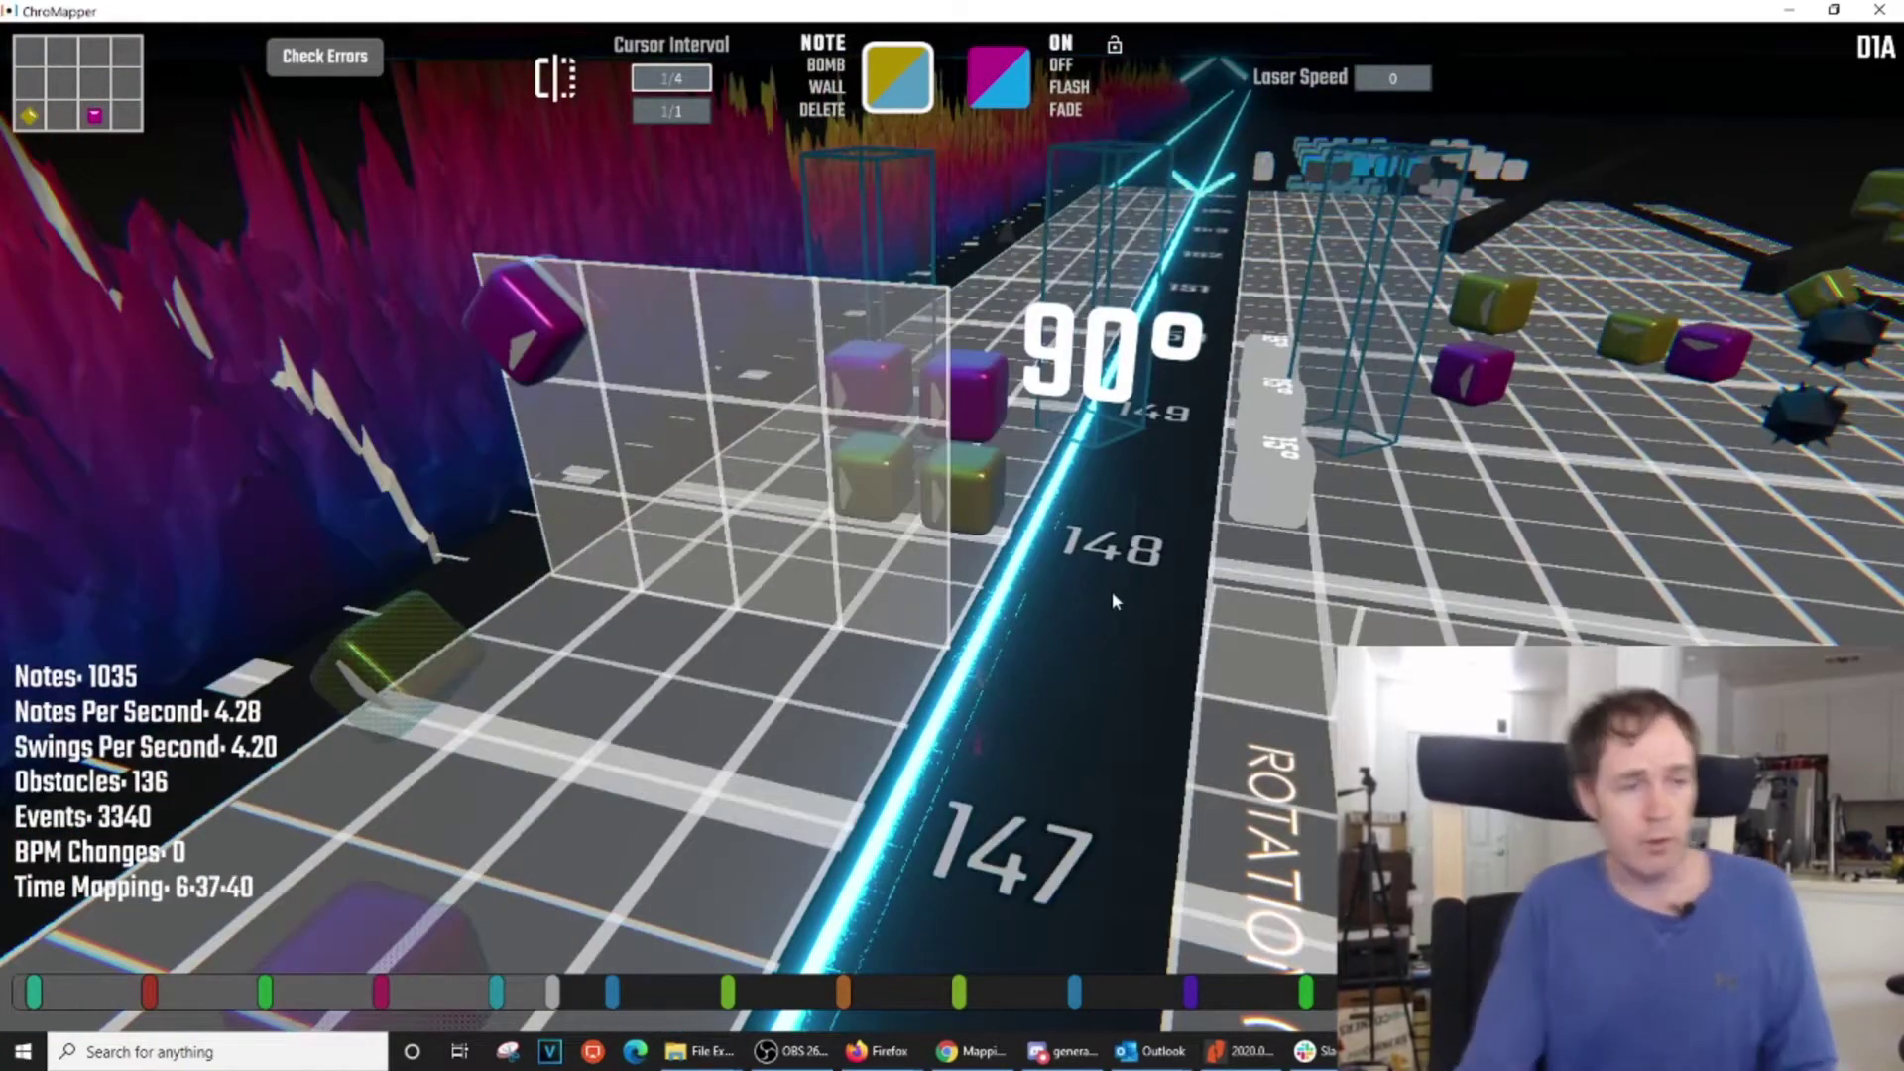
scroll(1148, 615, "up", 3)
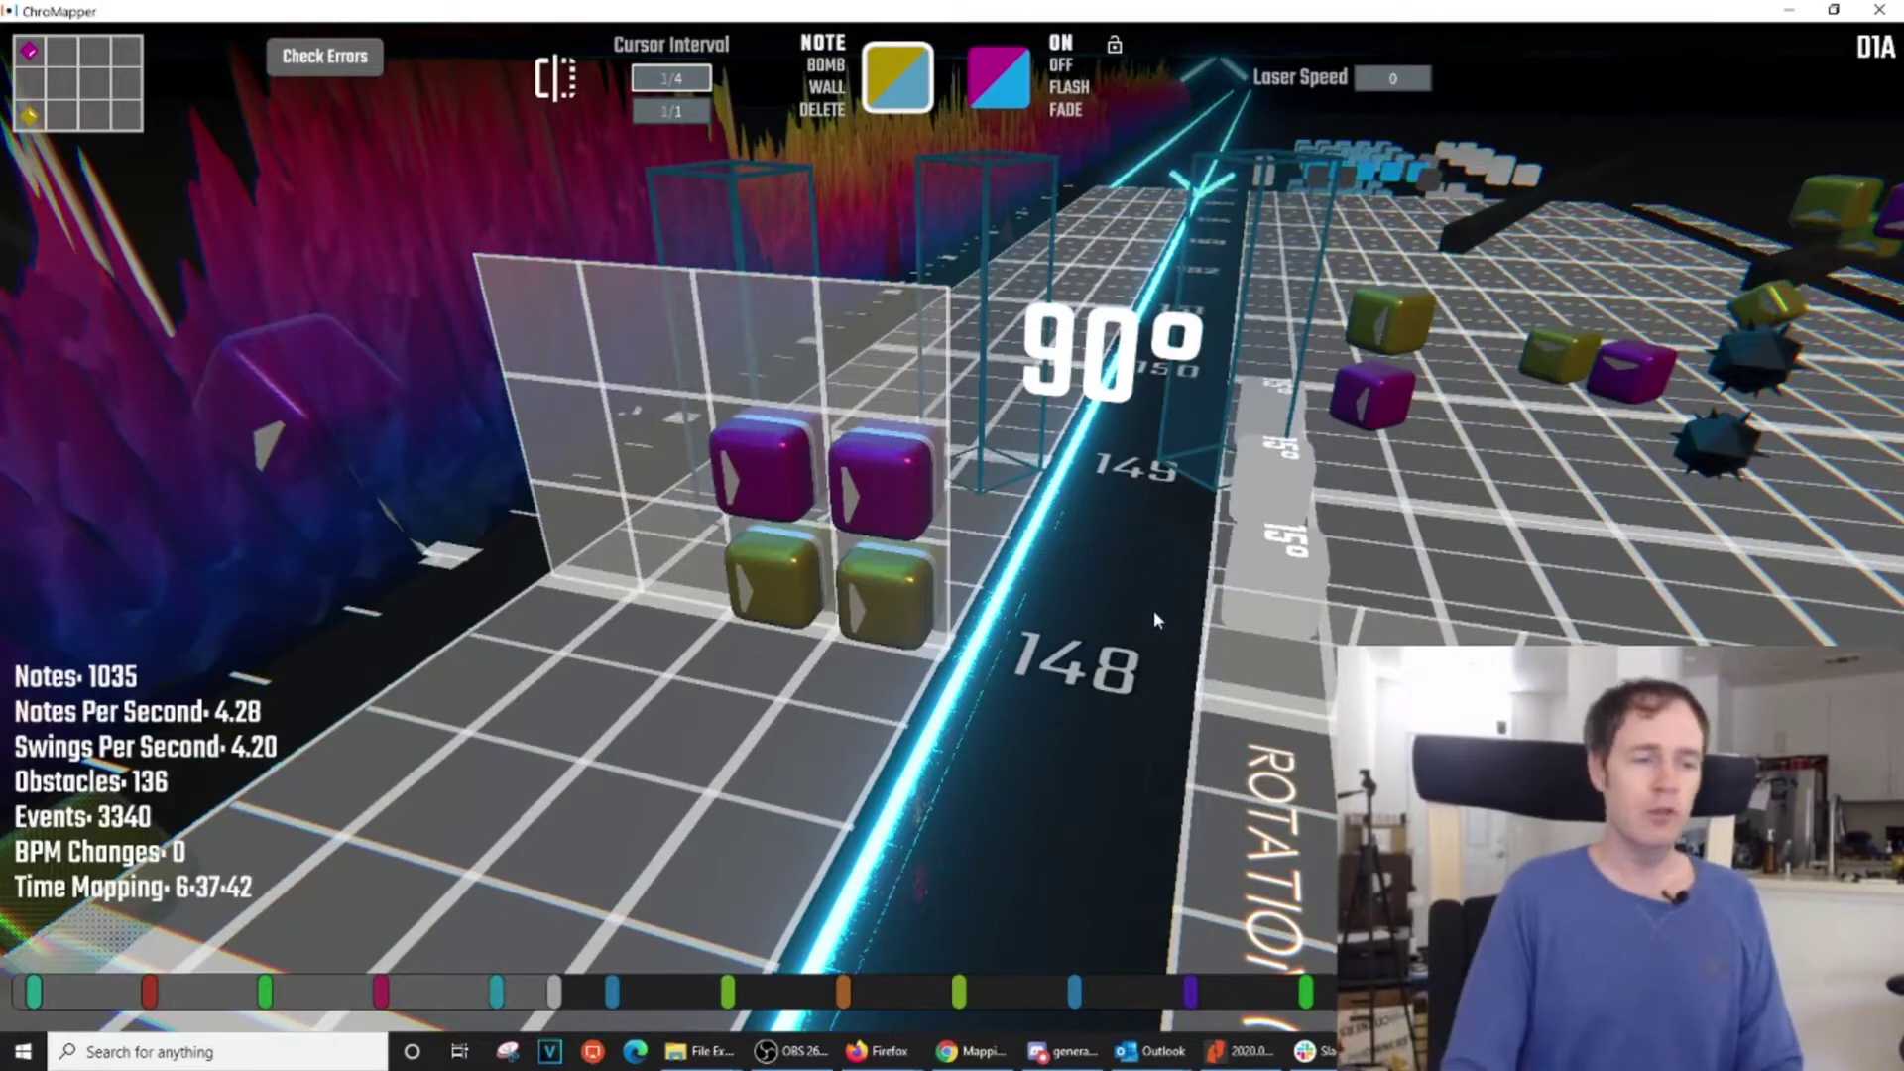
scroll(1148, 610, "up", 2)
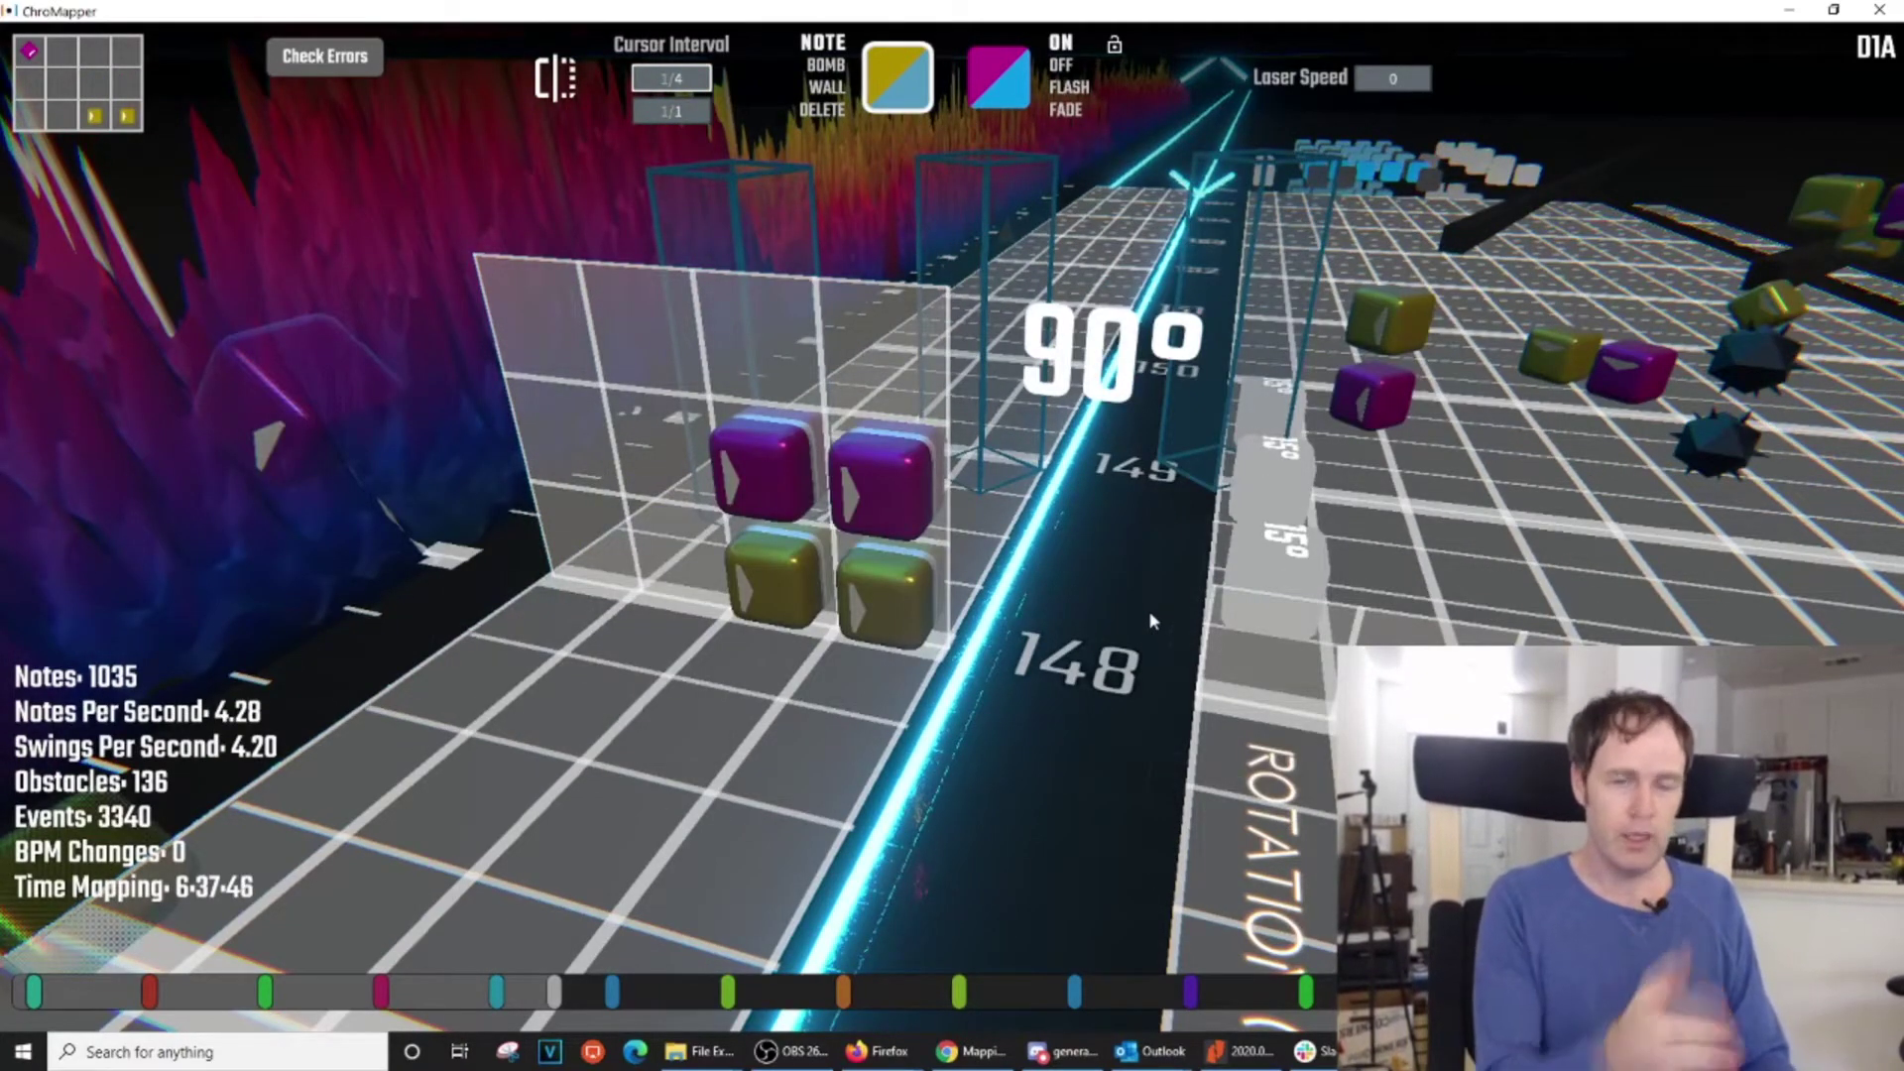
Jump to the D3A bookmark and examine the notes and wall between beats 355 and 357
left_click(1305, 997)
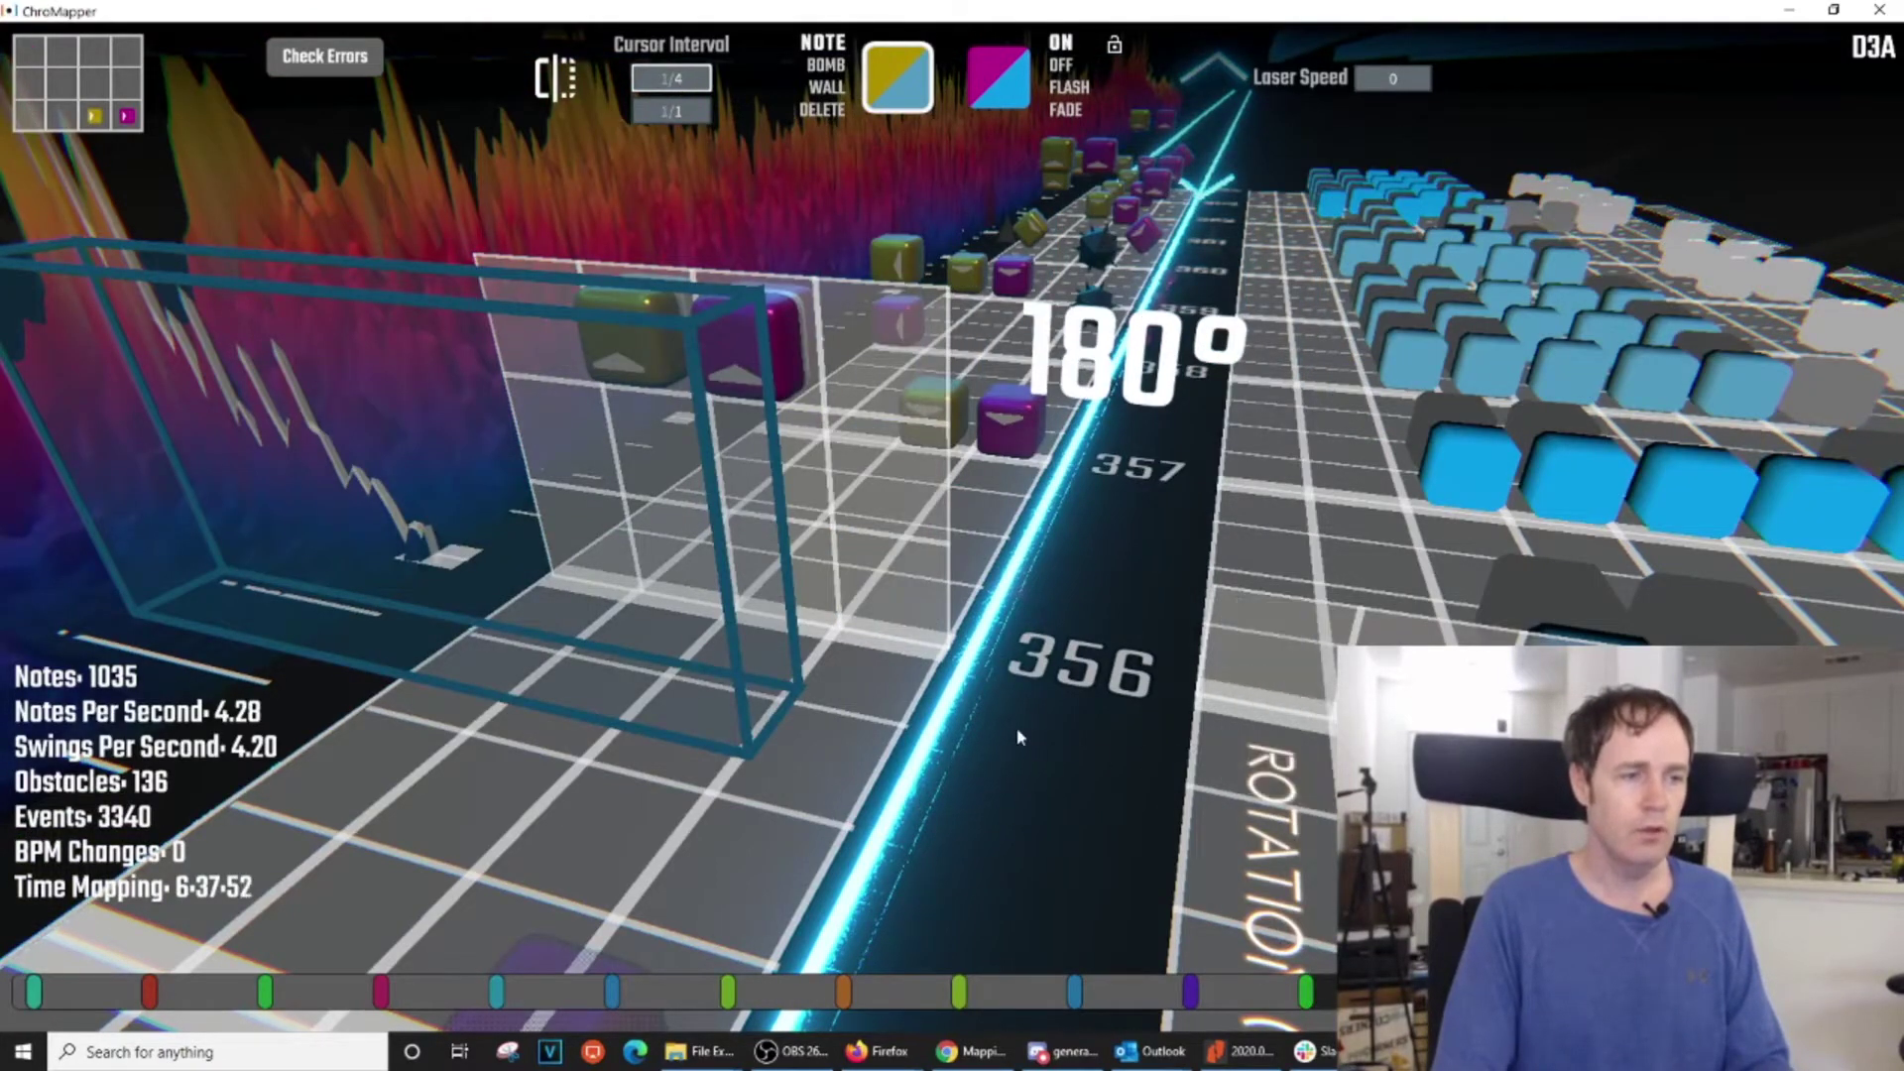
right_click_drag(1017, 737, 982, 585)
right_click_drag(1019, 654, 1019, 640)
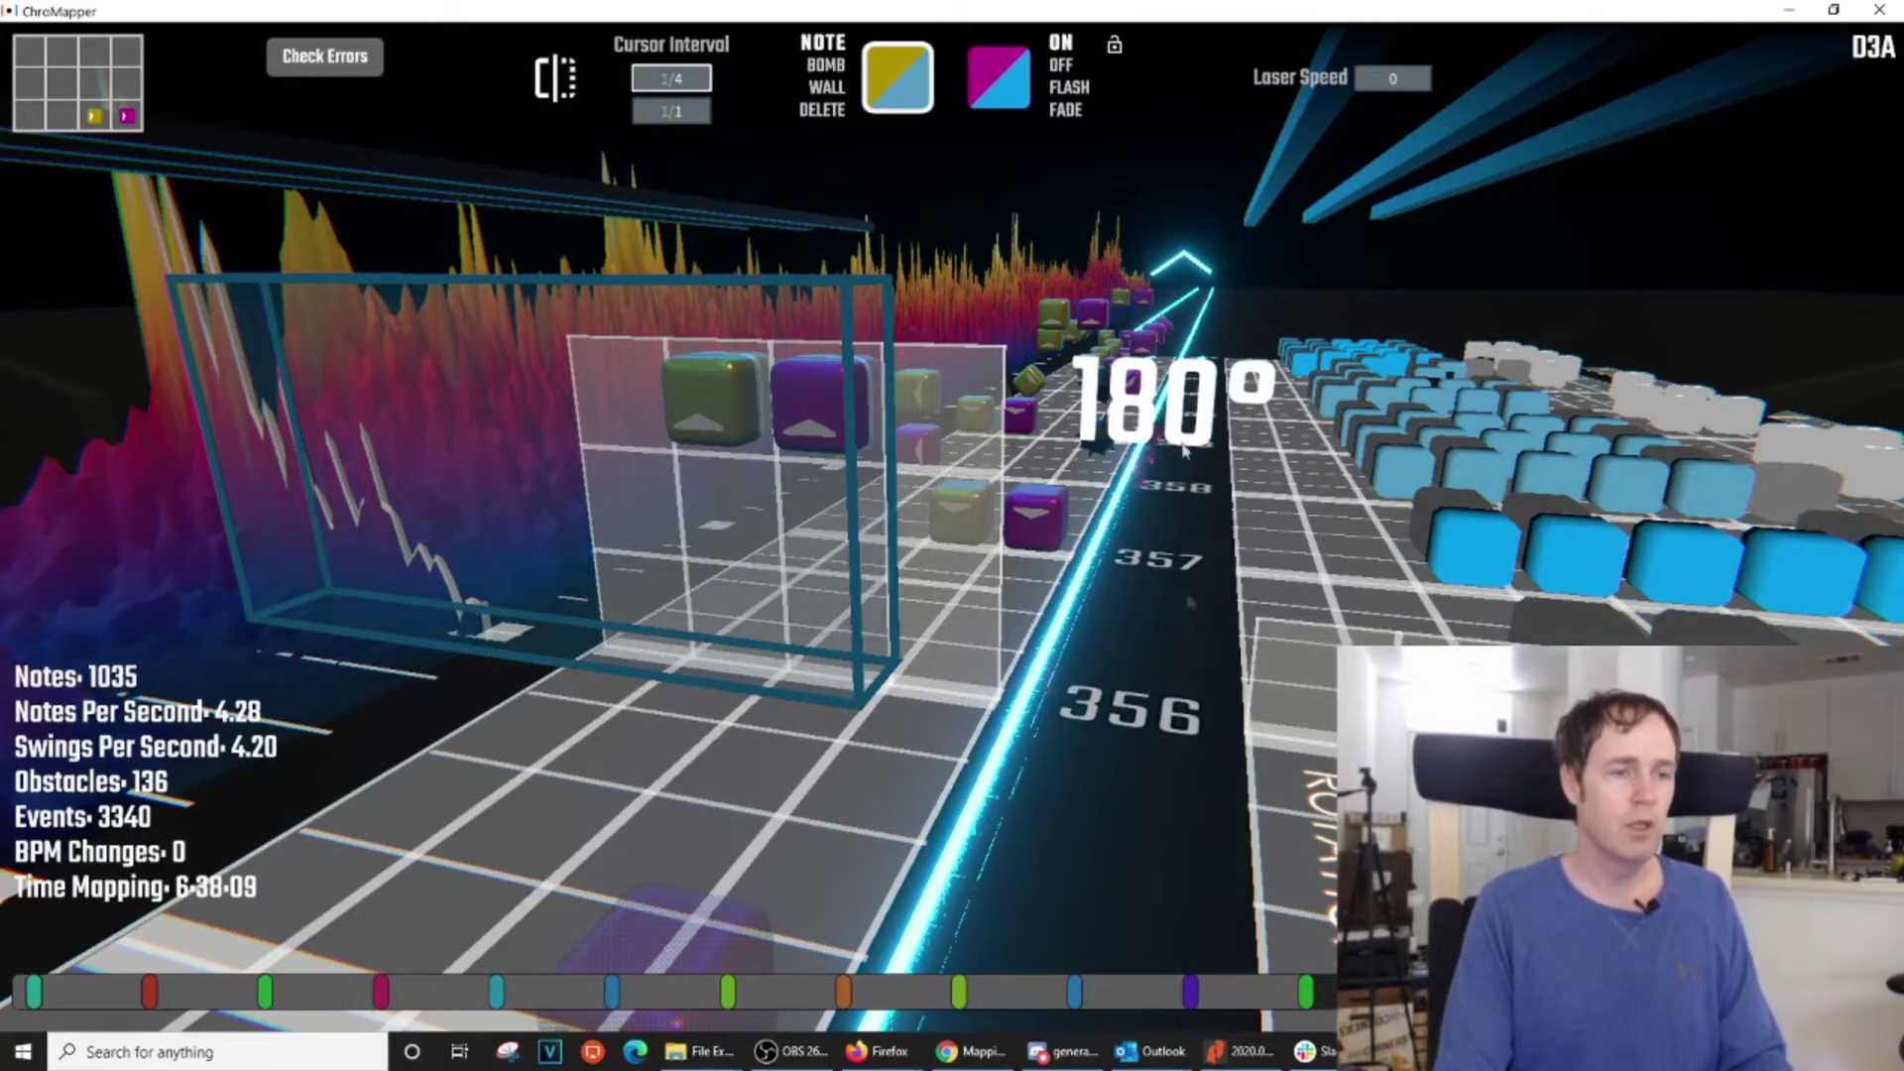
scroll(1079, 563, "down", 1)
scroll(1079, 570, "down", 2)
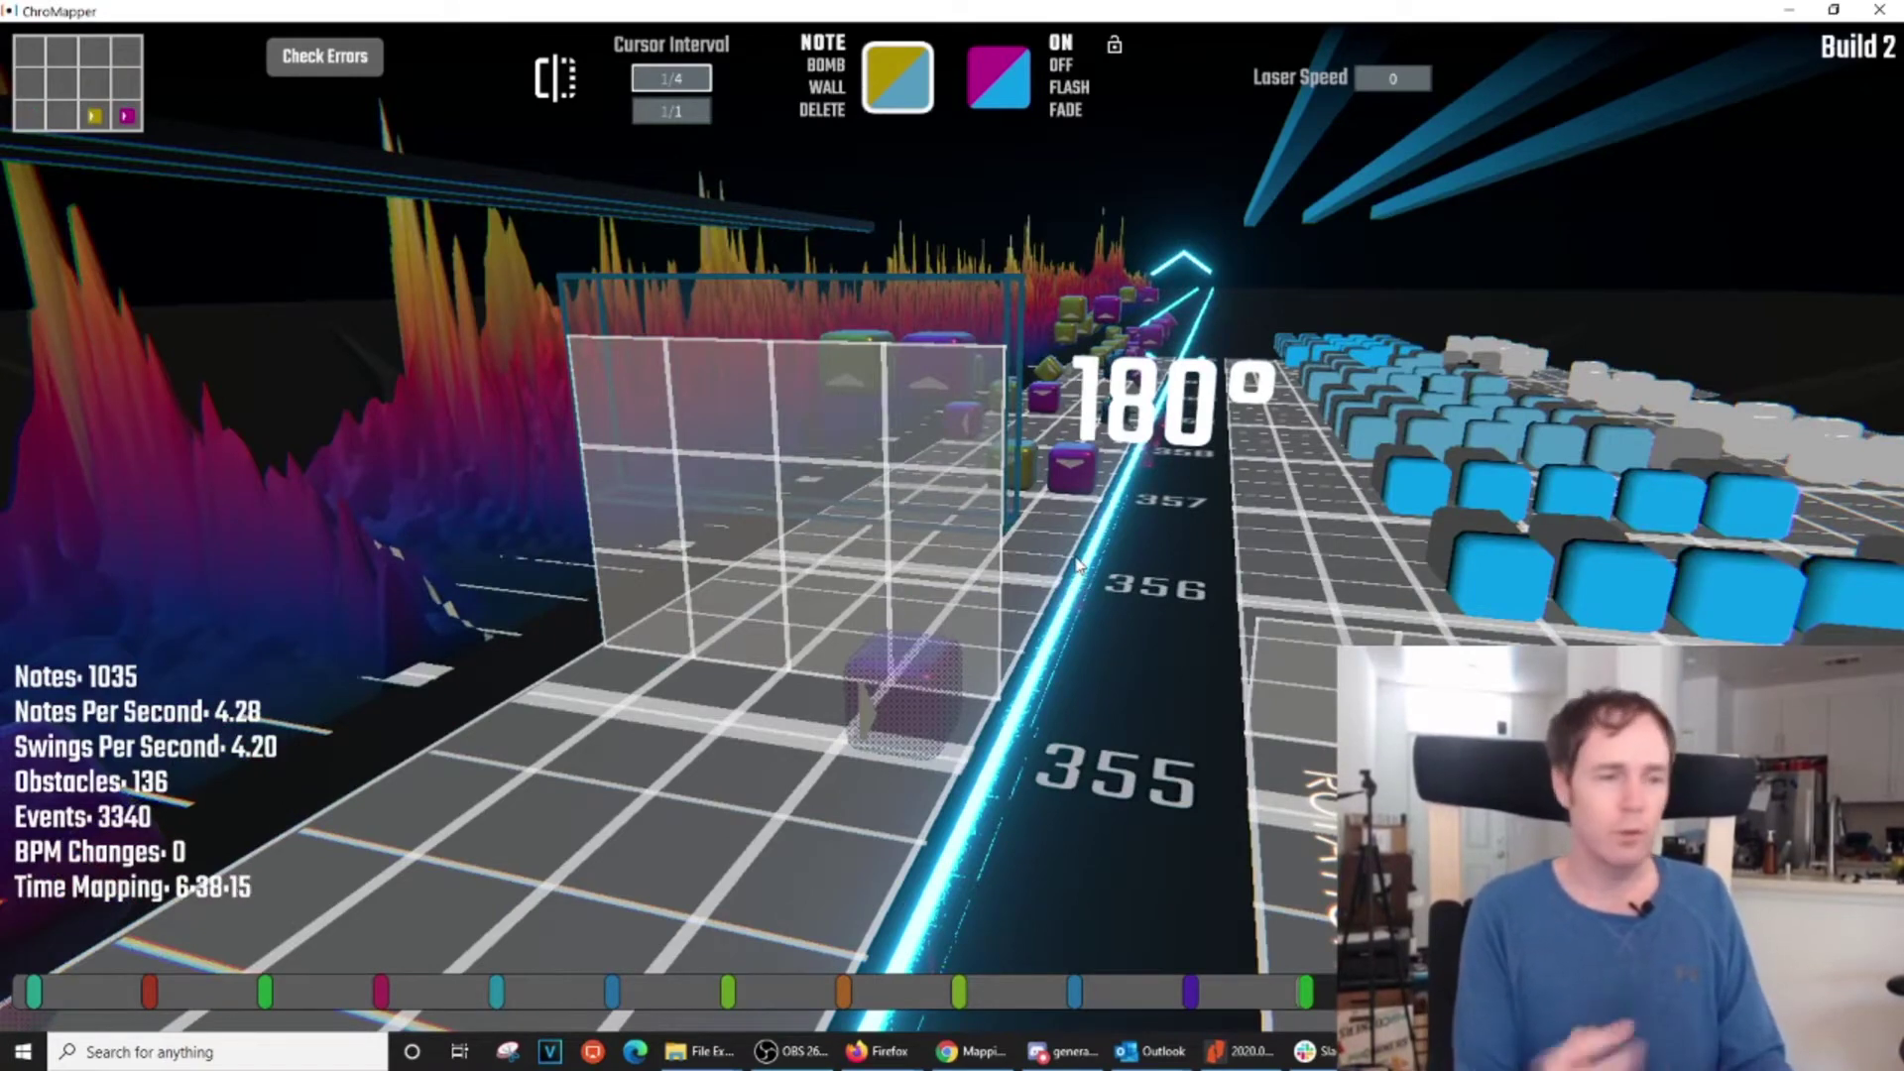
scroll(1082, 567, "down", 2)
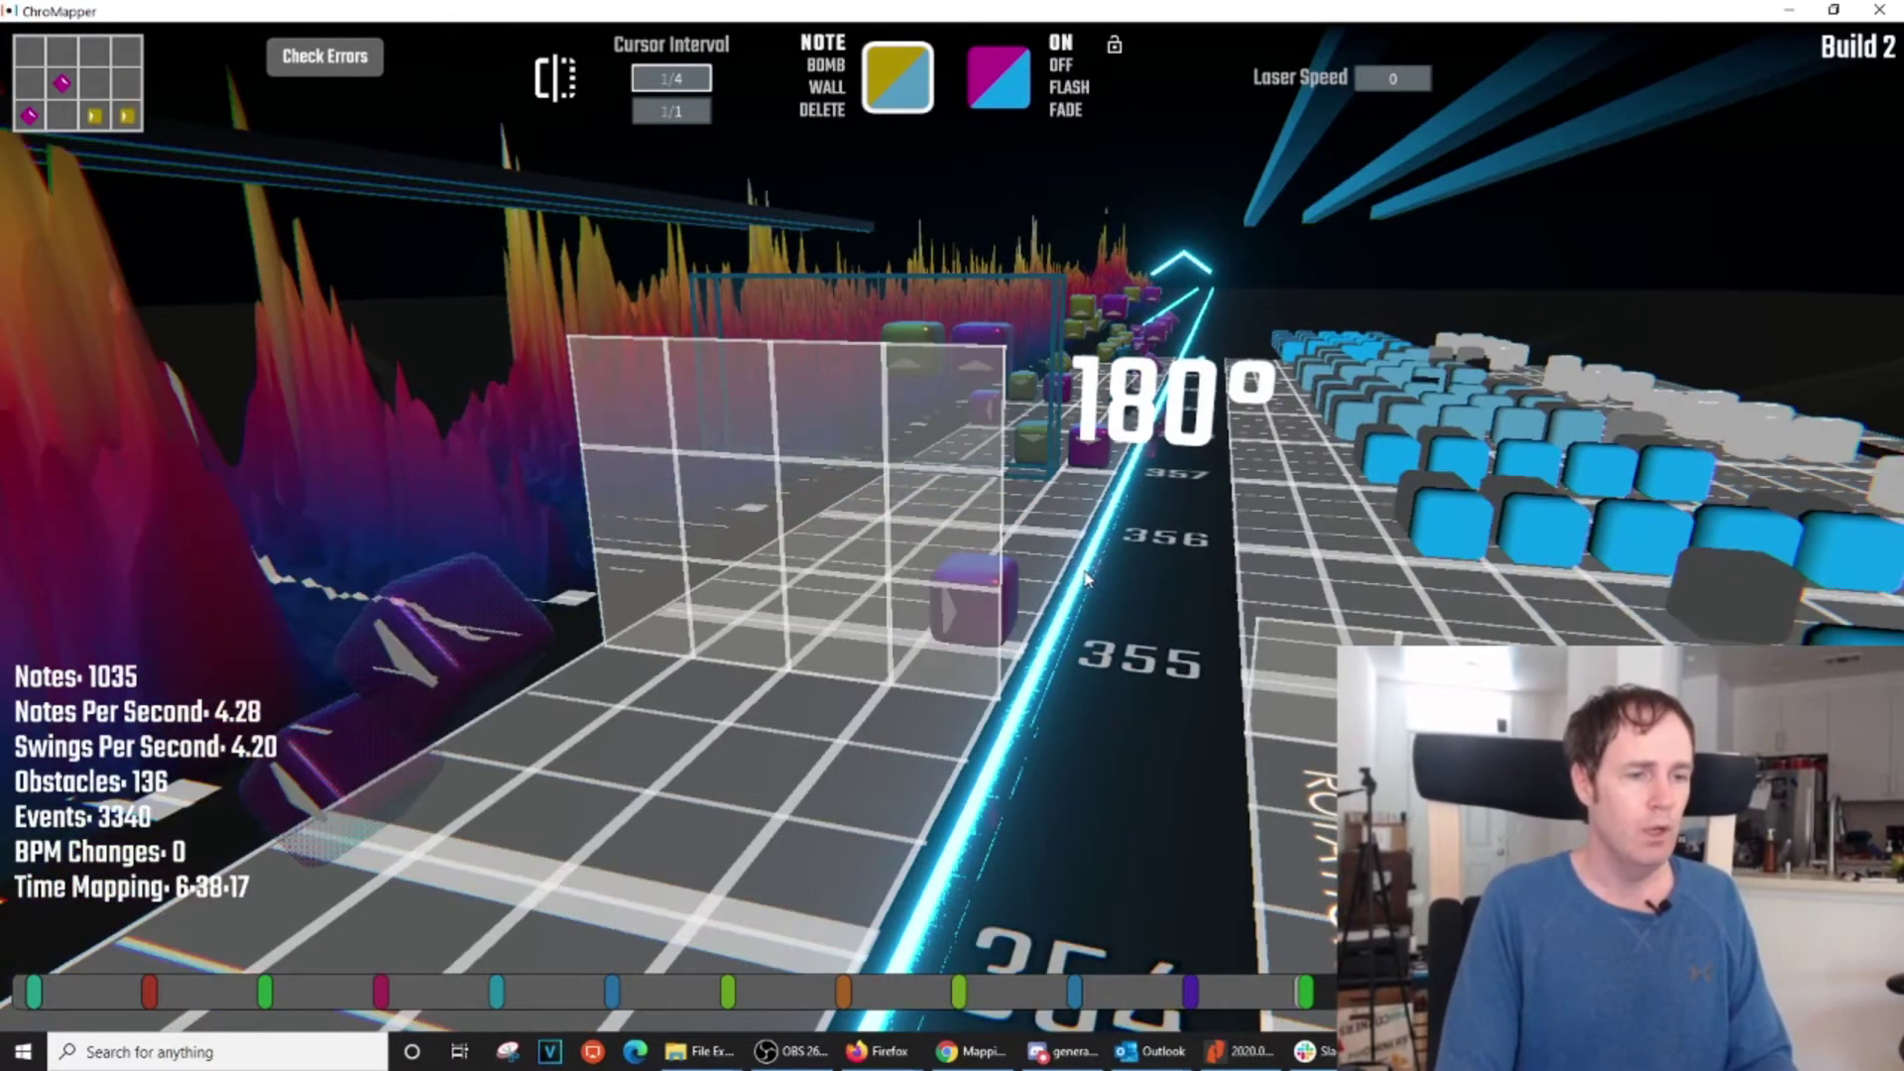
Delete the wide wall near beat 357
scroll(1086, 577, "down", 2)
scroll(1088, 579, "up", 4)
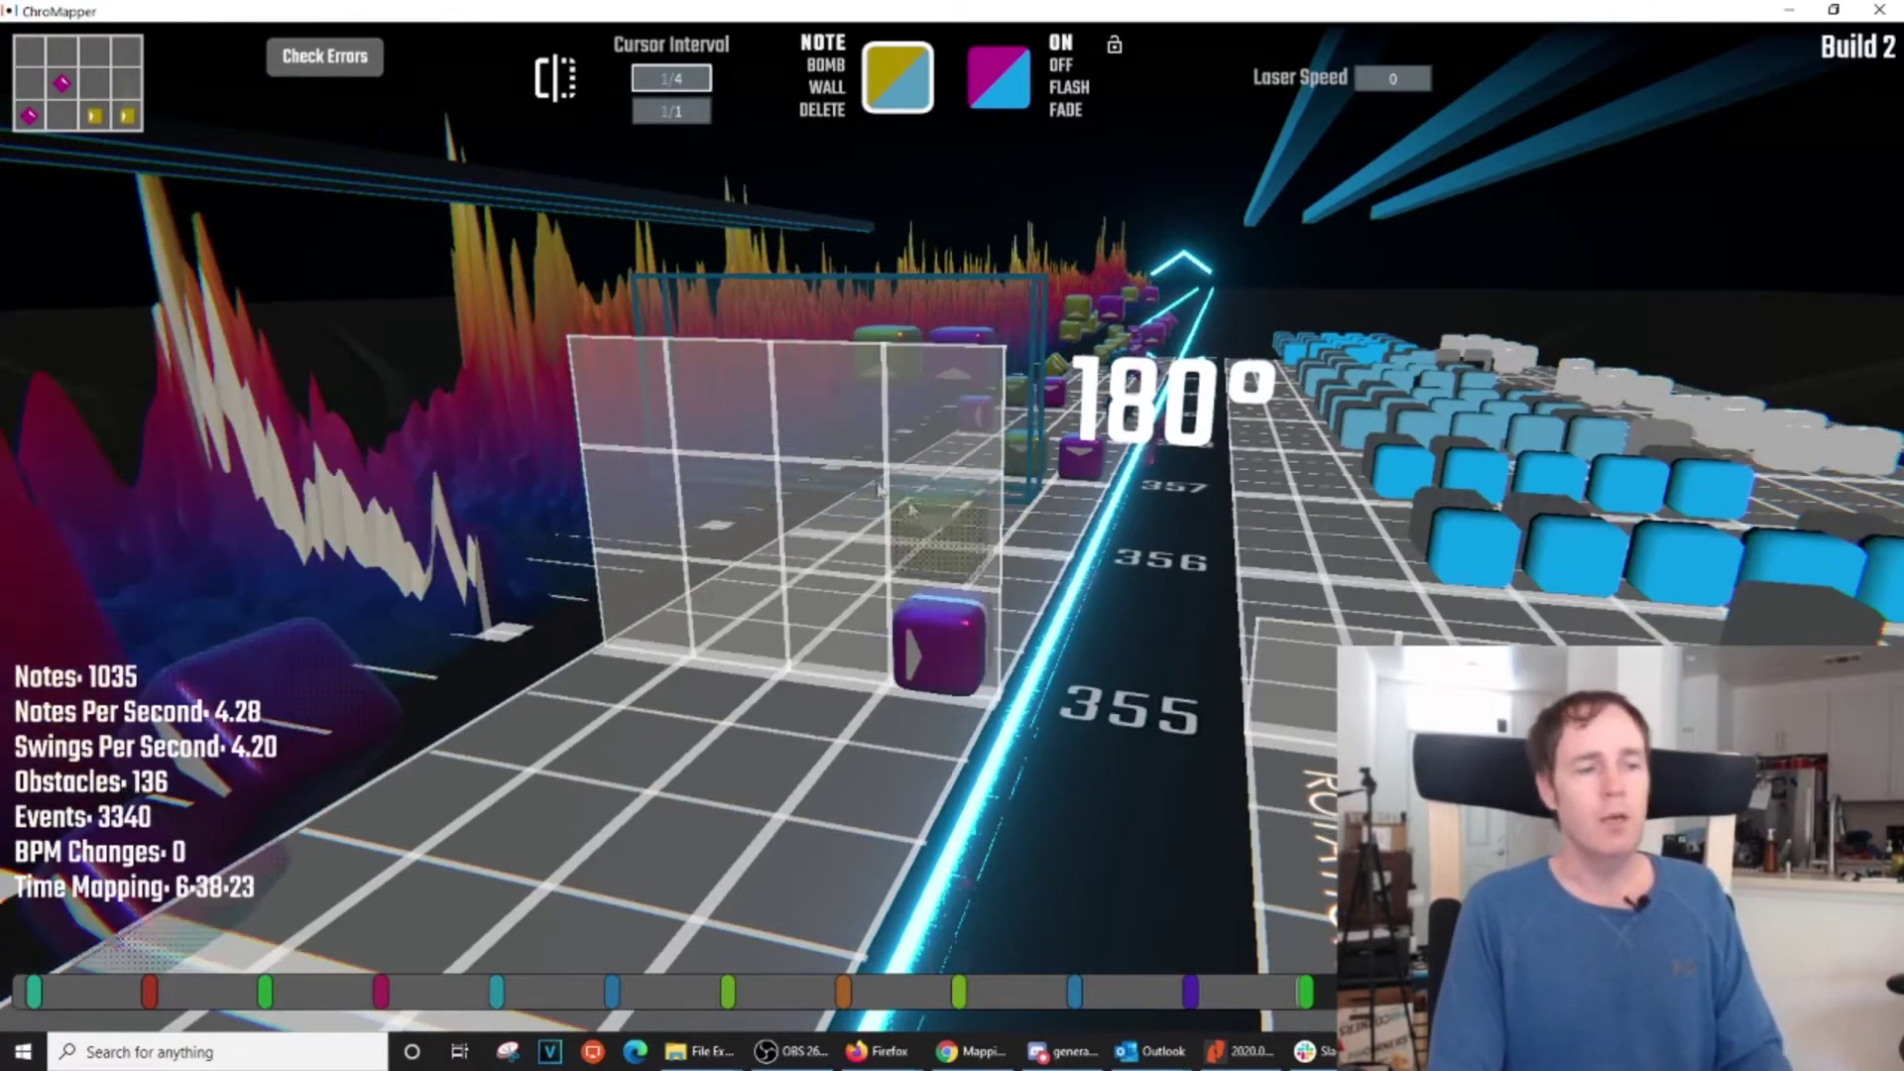
middle_click(712, 383)
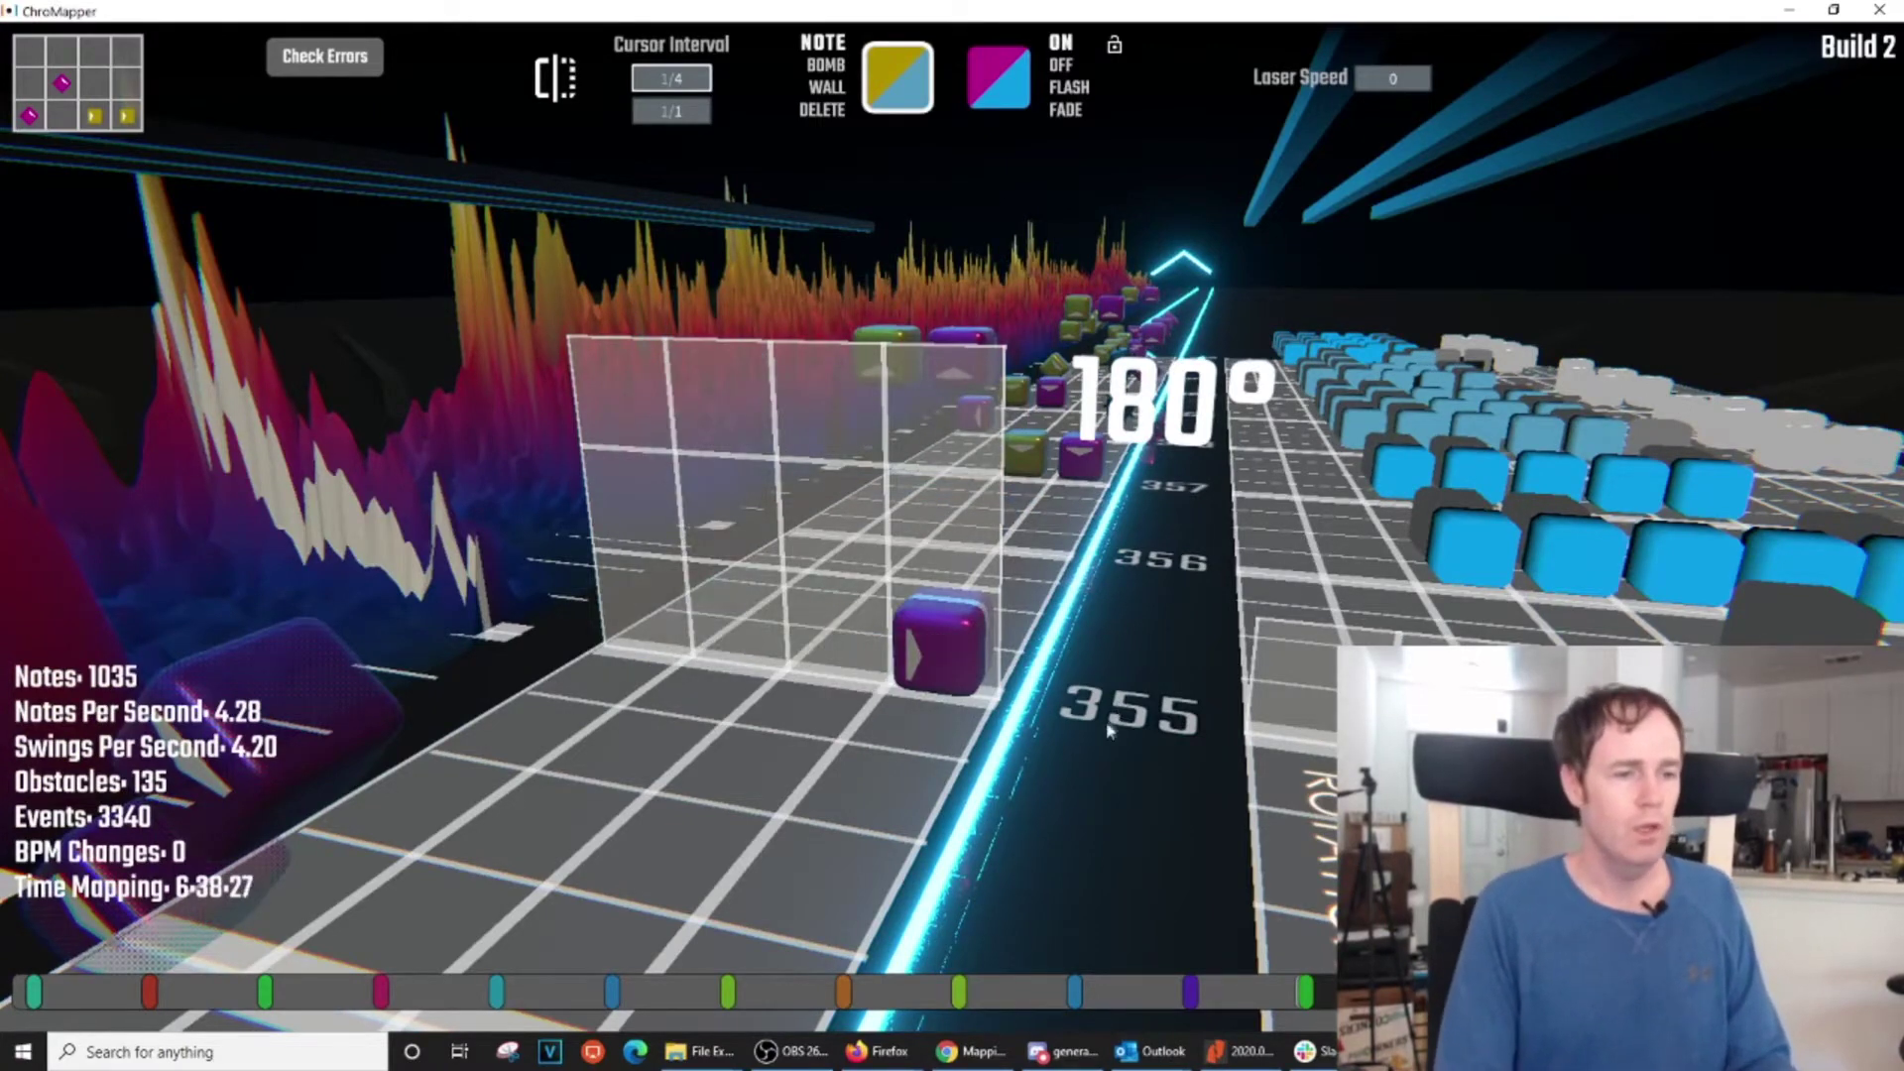
At beat 356, move the yellow and purple notes to the leftmost lane as left cuts and add a matching pair in the lane beside them
scroll(1108, 731, "up", 2)
scroll(1108, 751, "up", 2)
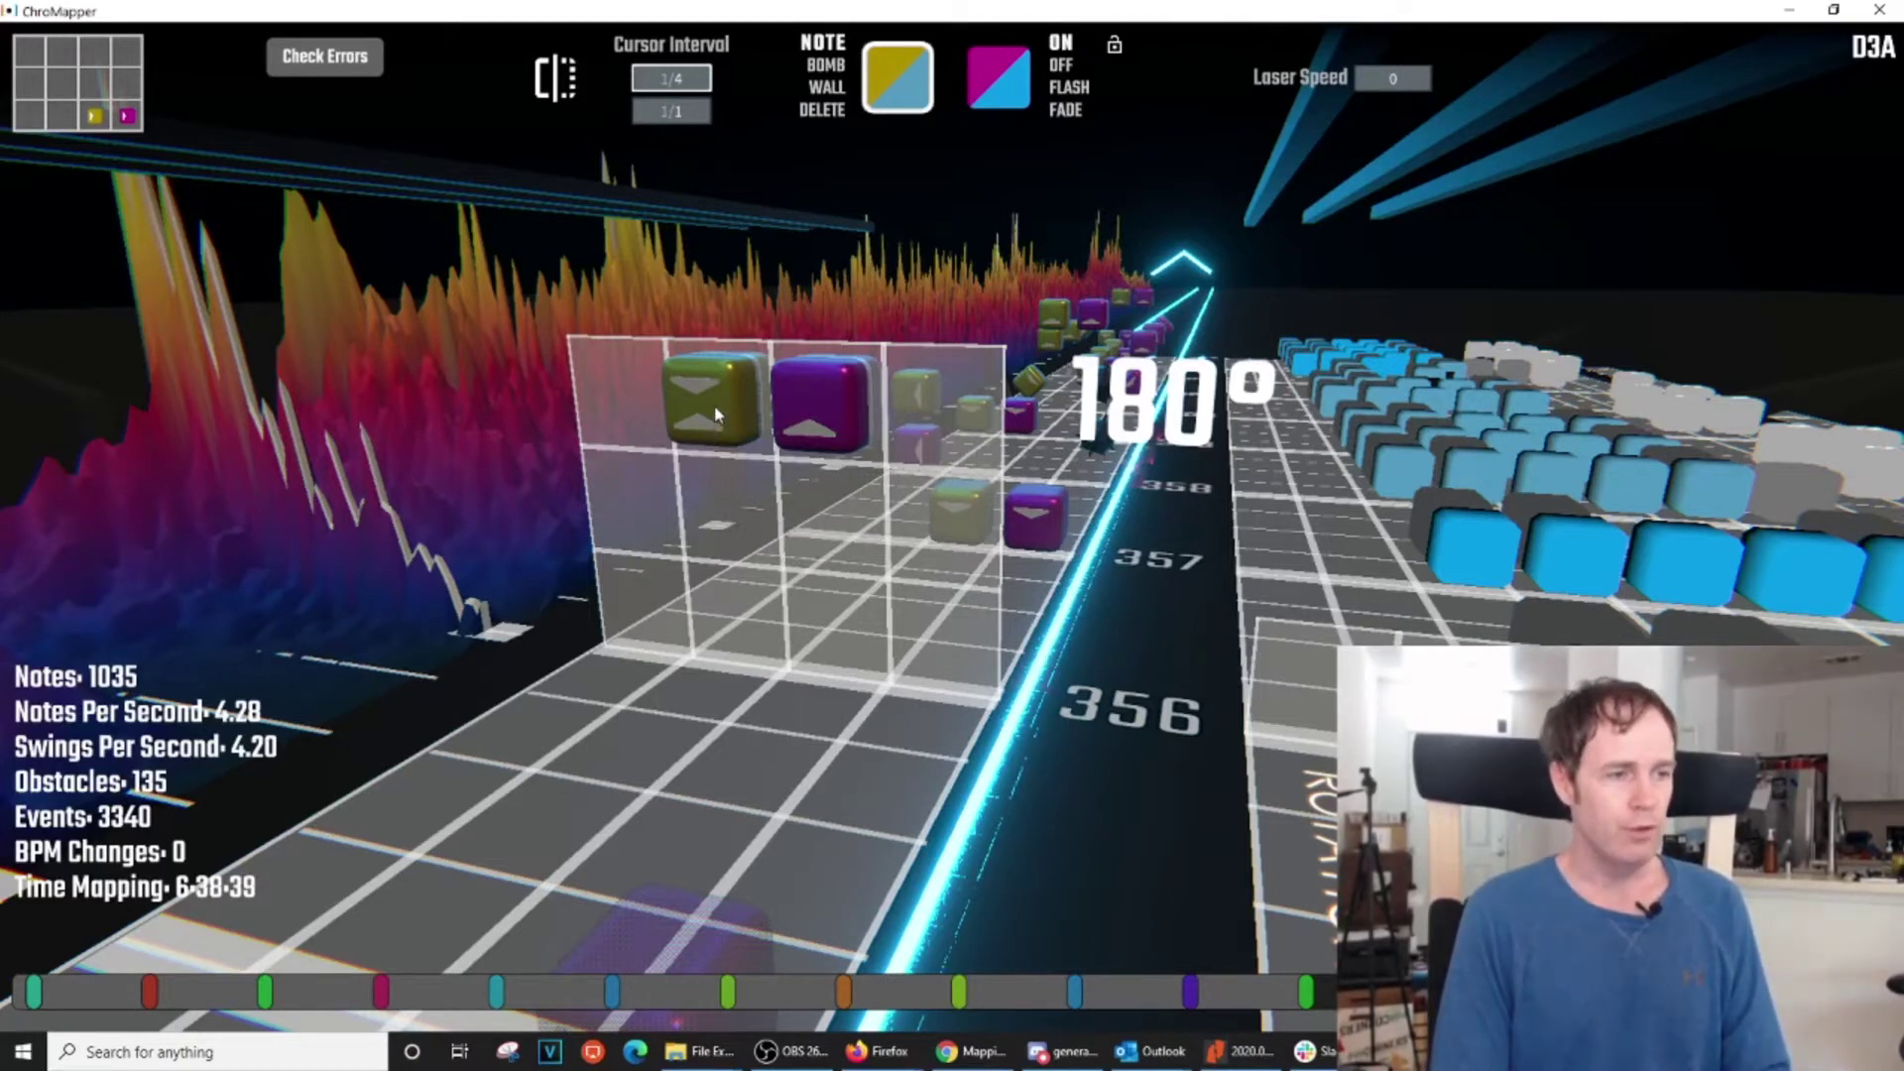
left_click_drag(712, 414, 646, 565, "alt")
key("d")
key("a")
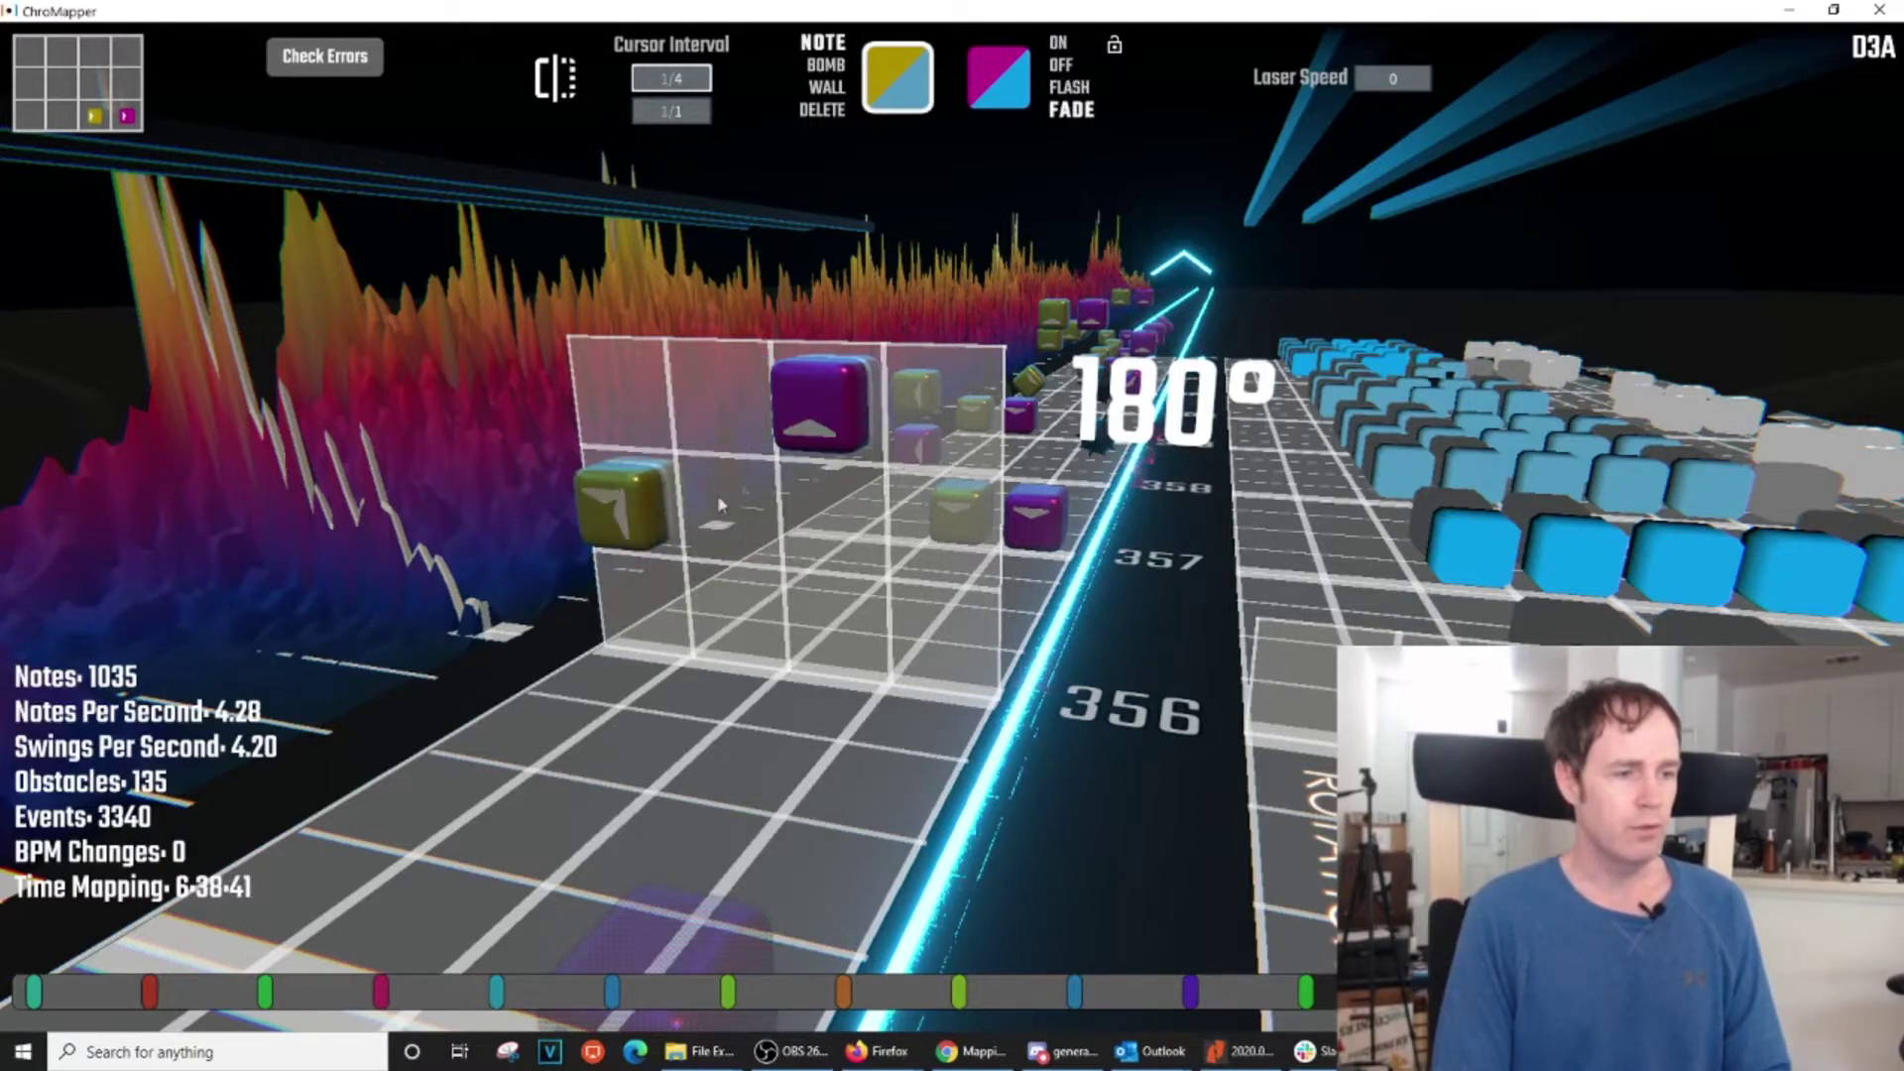
left_click_drag(815, 405, 626, 607, "alt")
key("a")
key("d")
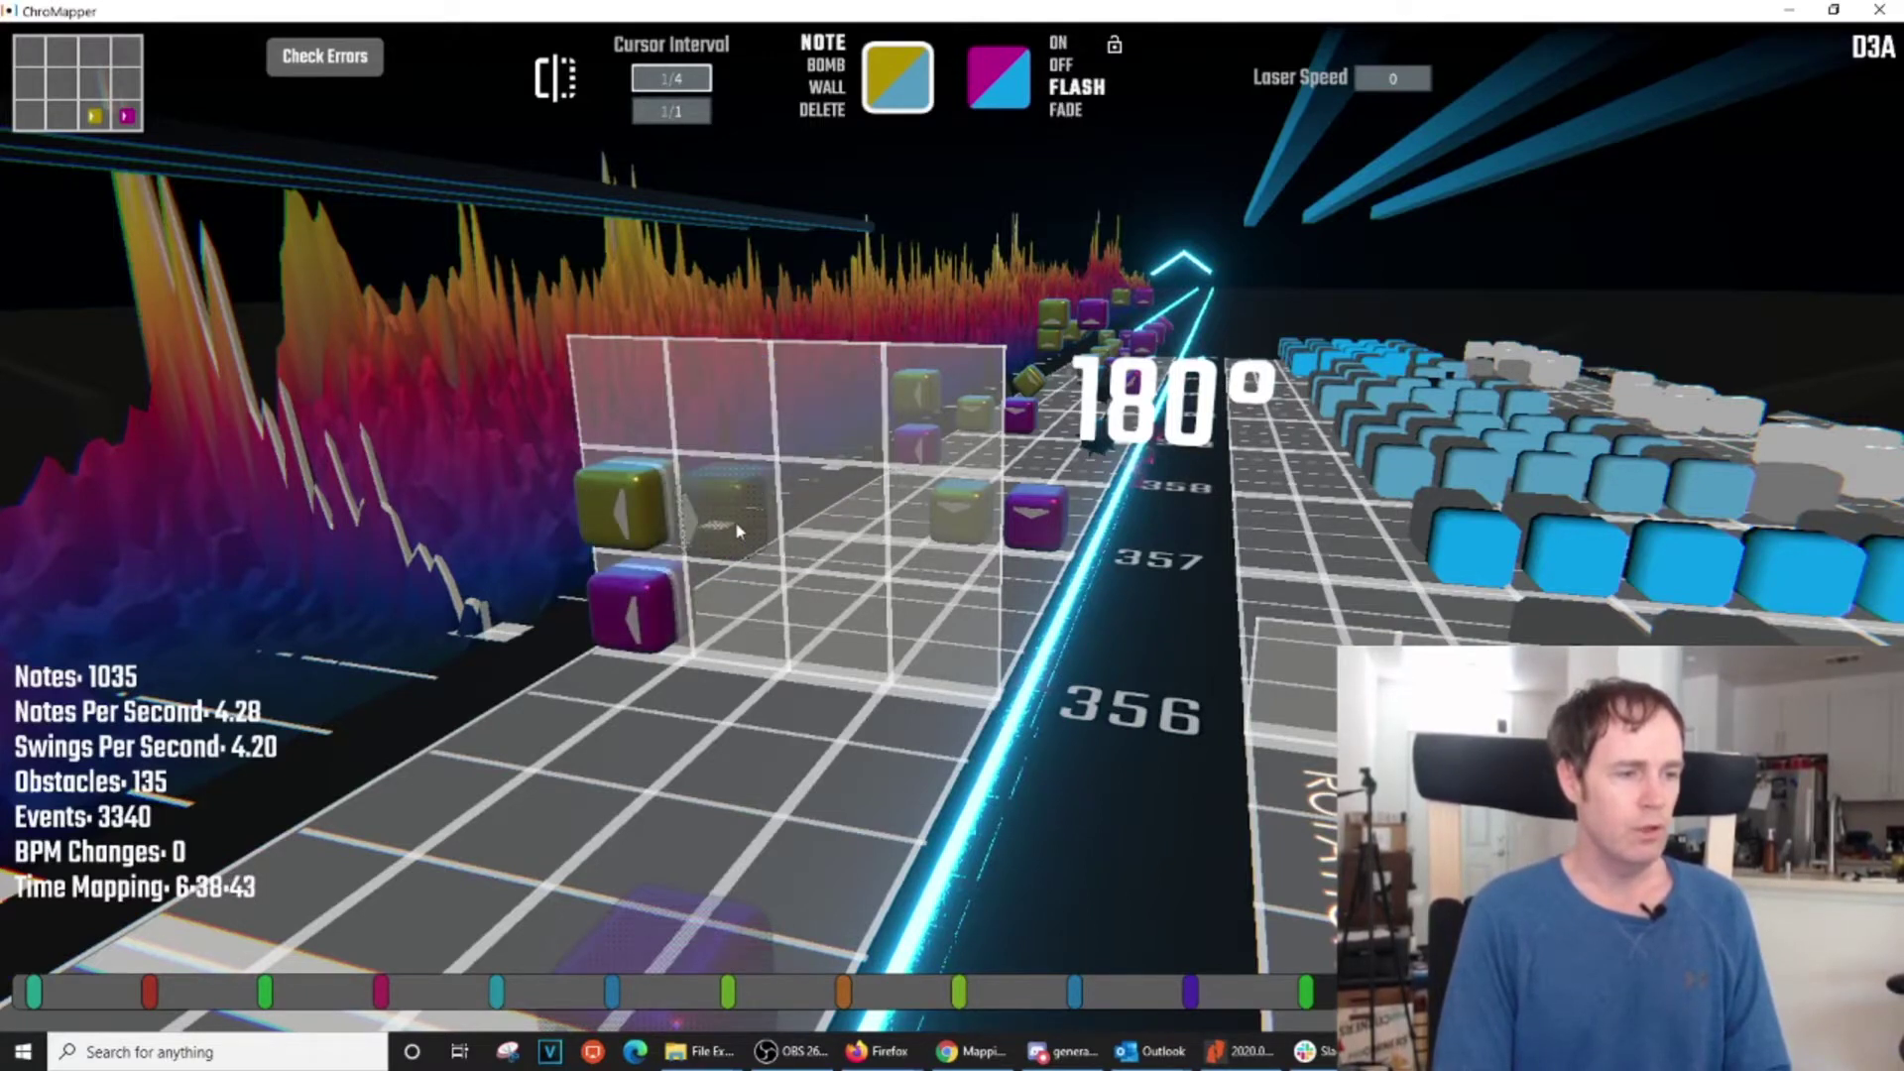
key("a")
left_click(729, 615)
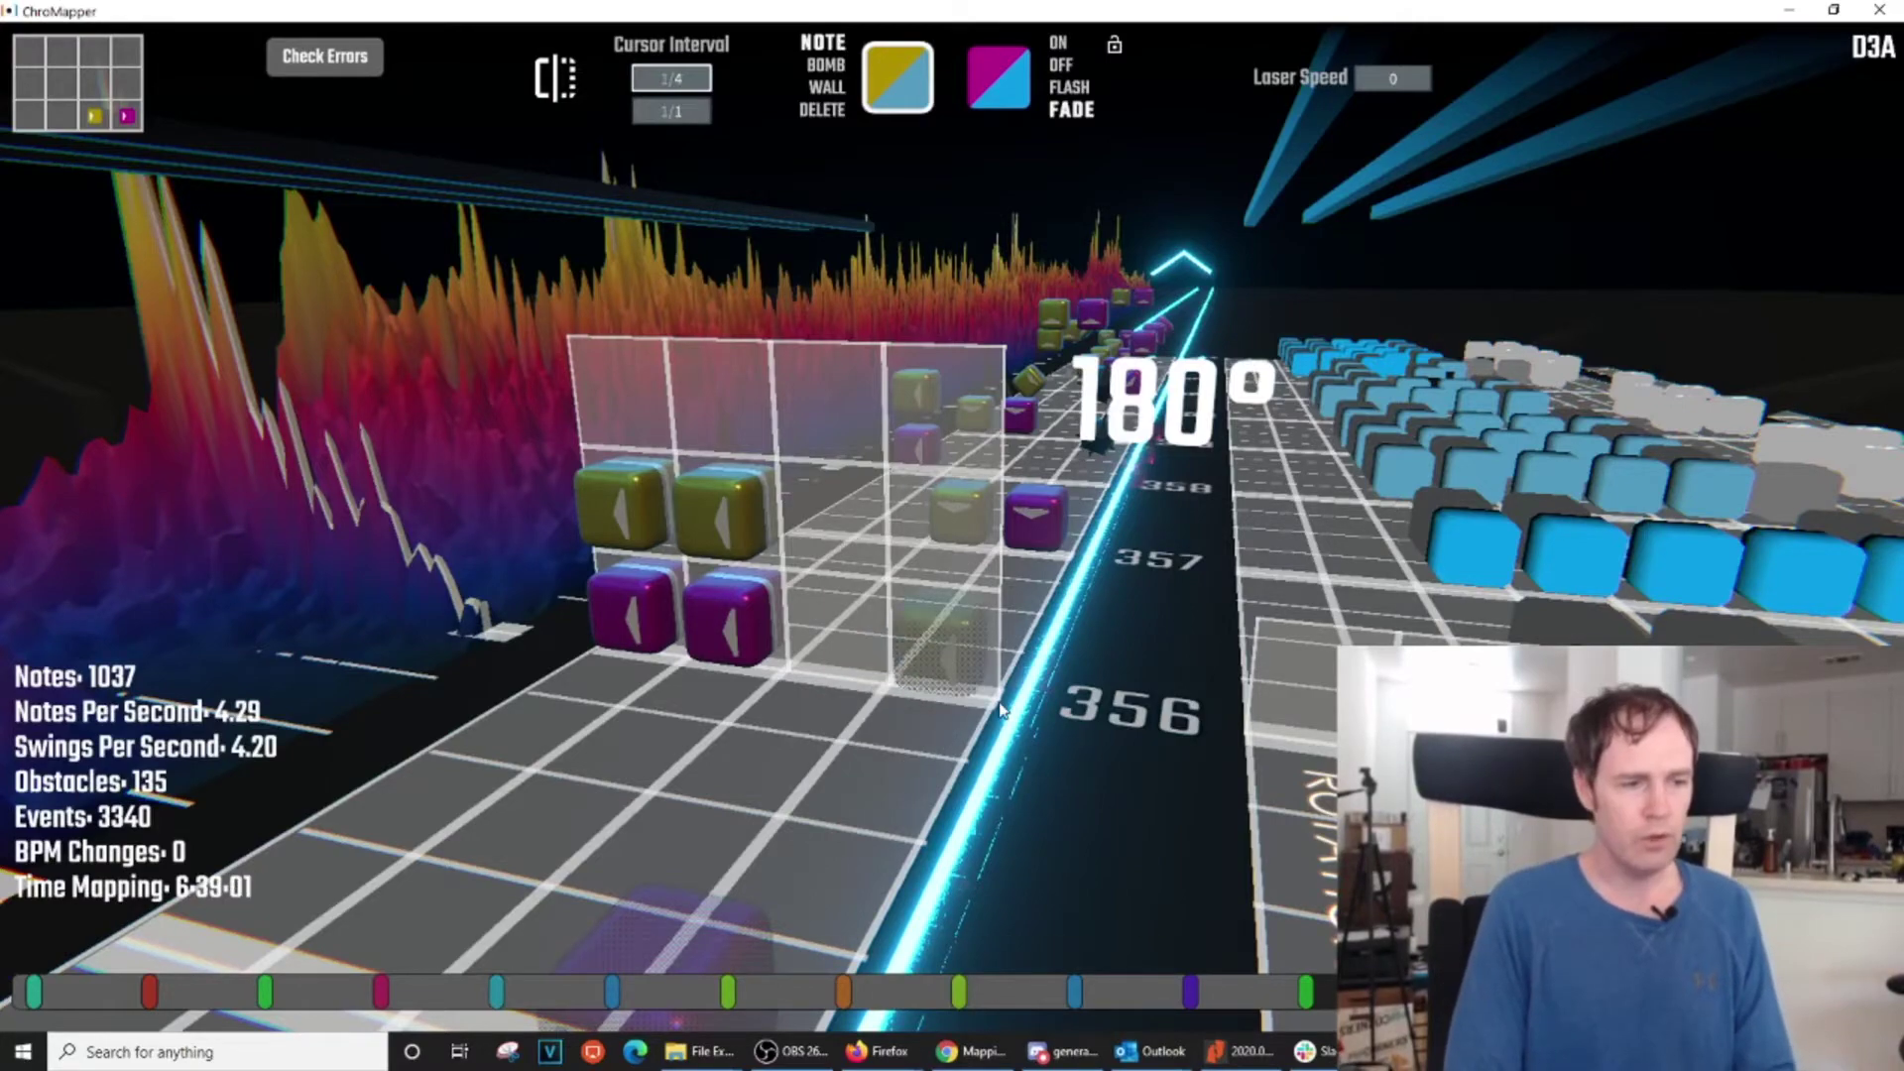
At beat 355, raise the purple note to the middle row and place a right-cut yellow note directly below it
scroll(1002, 709, "down", 8)
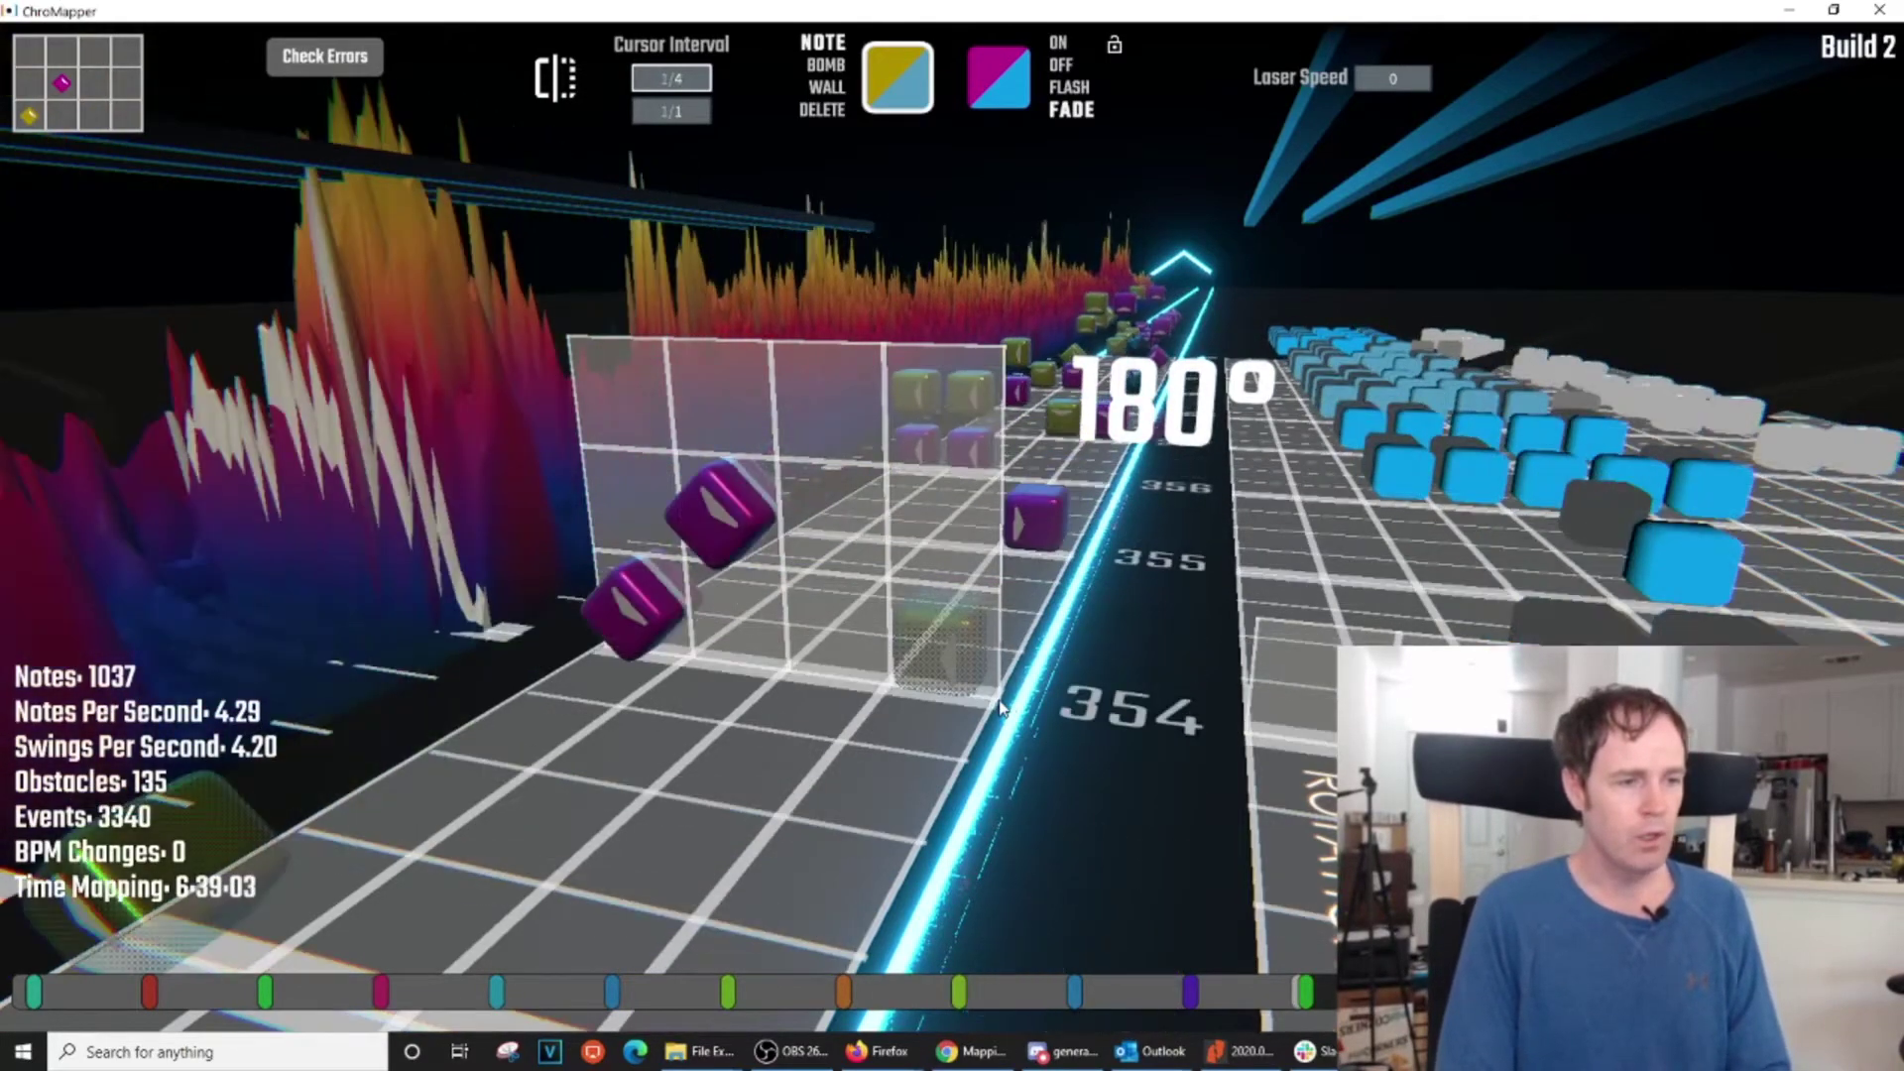
scroll(1030, 724, "down", 4)
scroll(1029, 724, "up", 6)
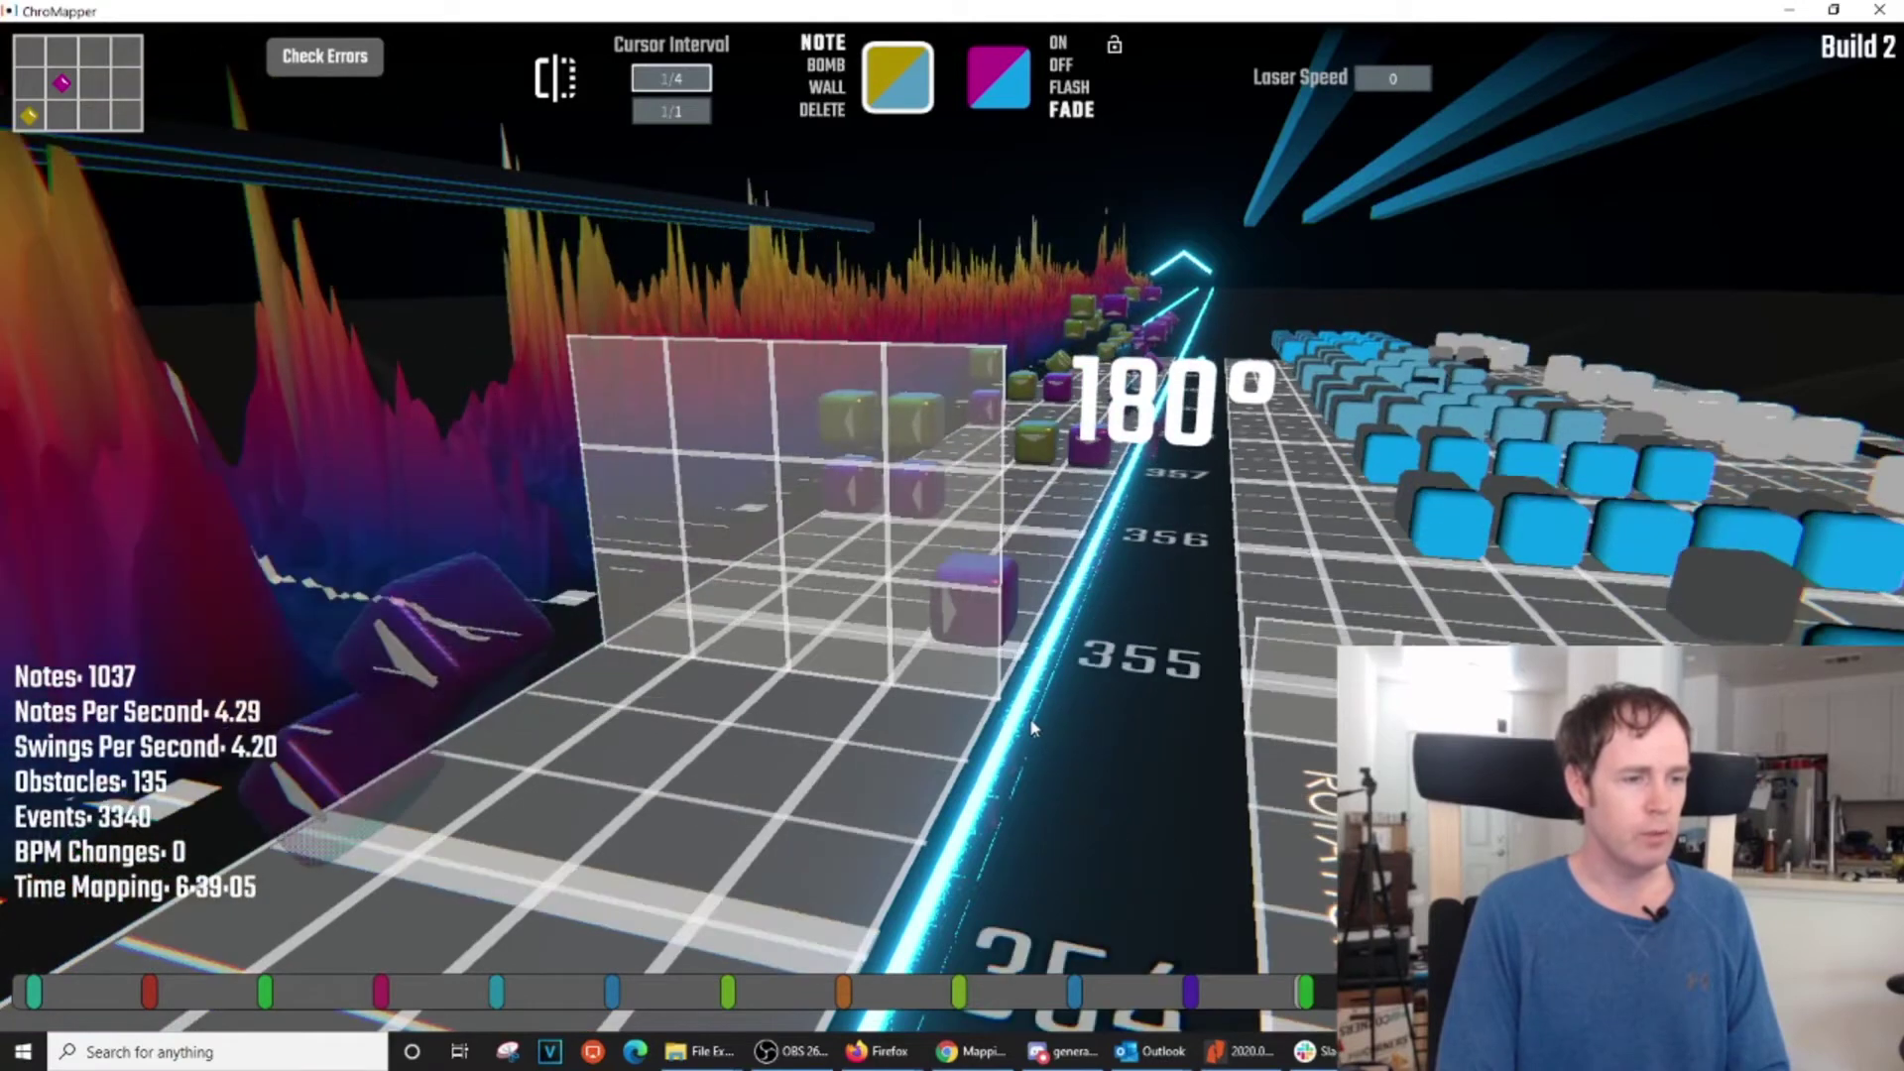
scroll(1029, 717, "up", 1)
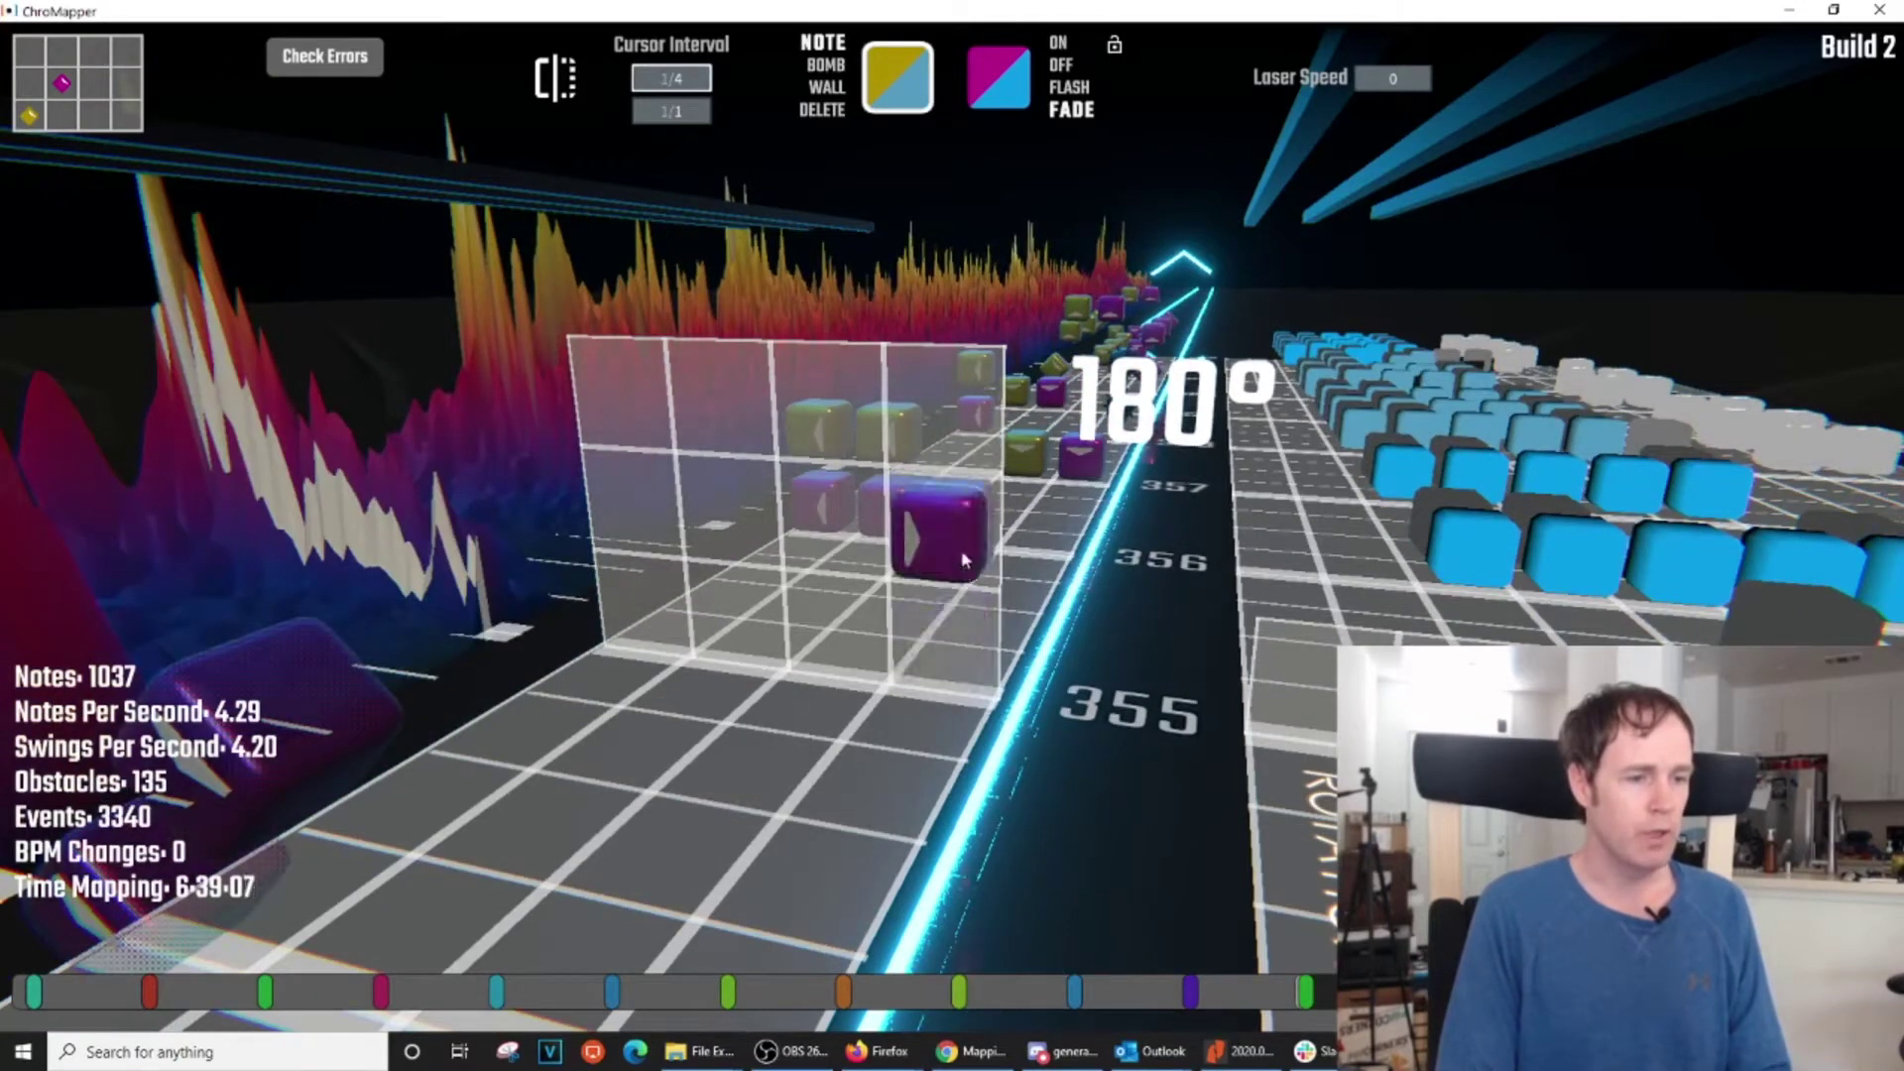
left_click(977, 697)
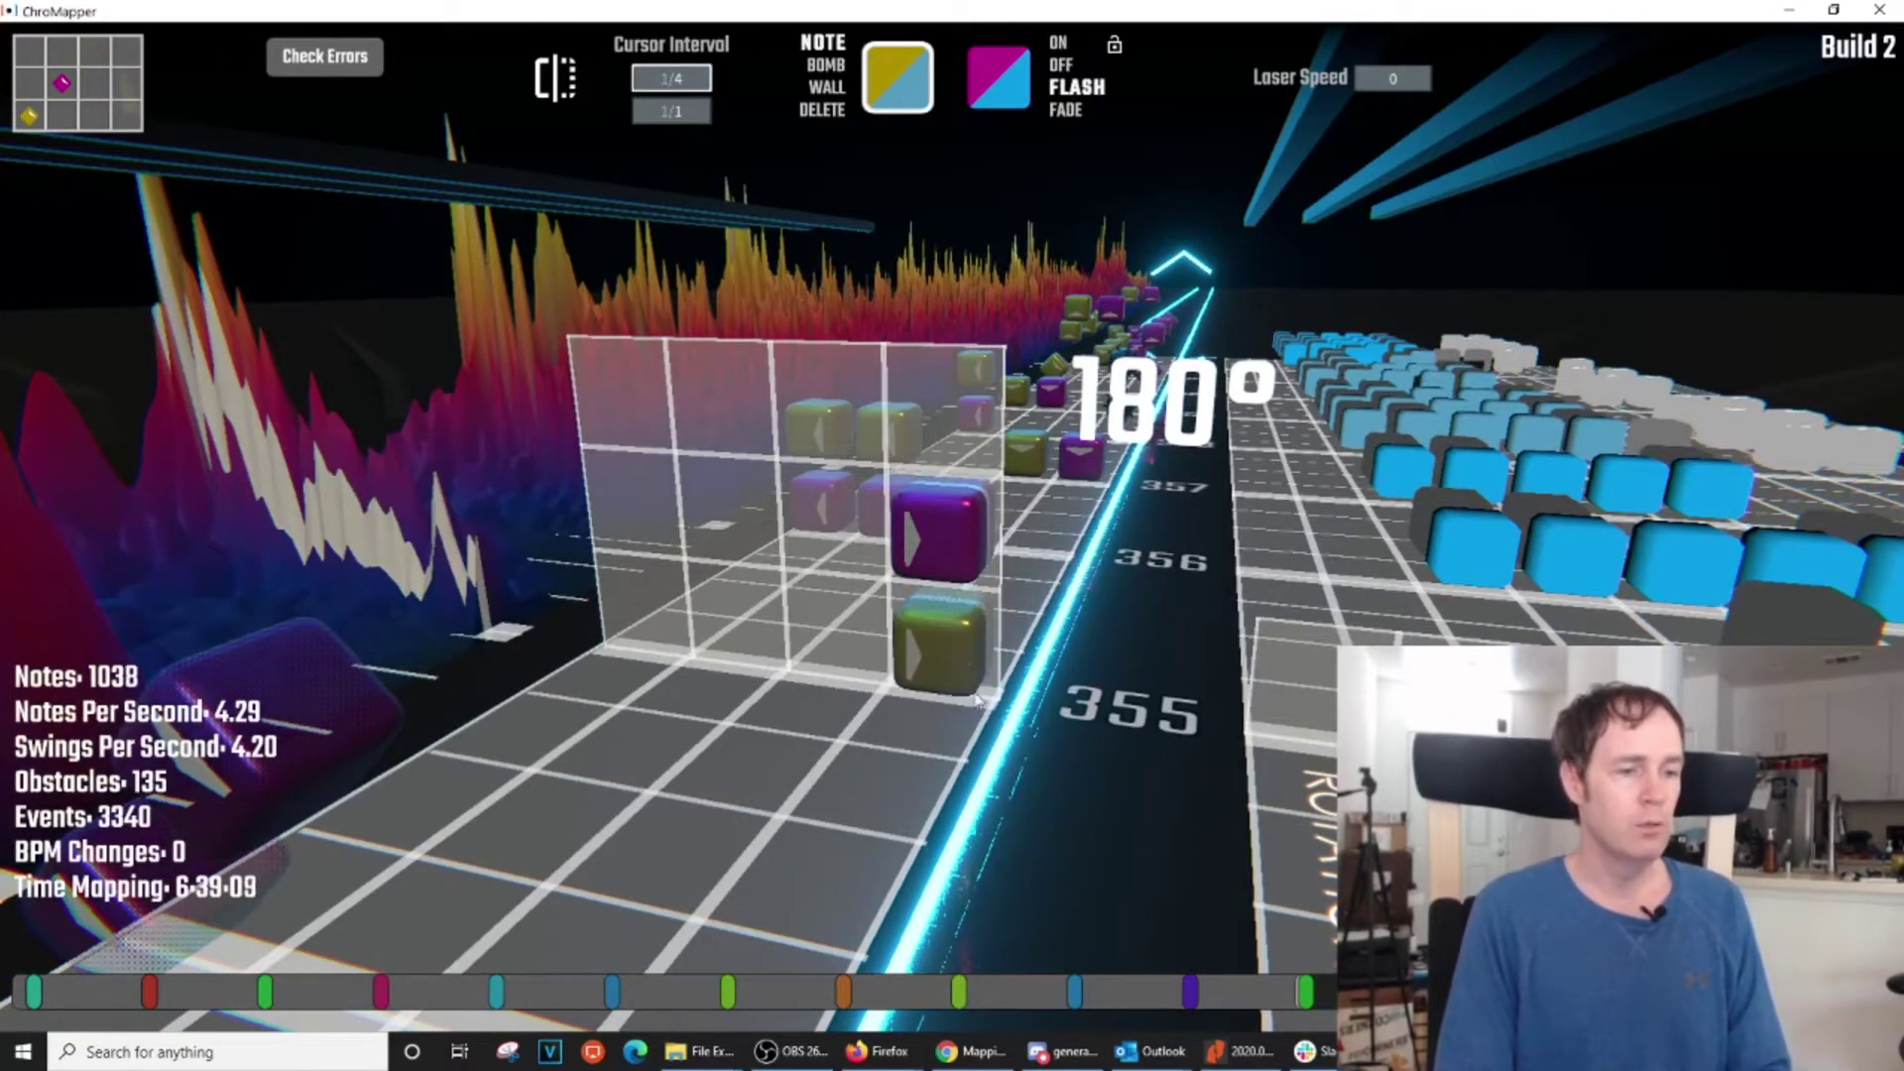
scroll(977, 702, "down", 4)
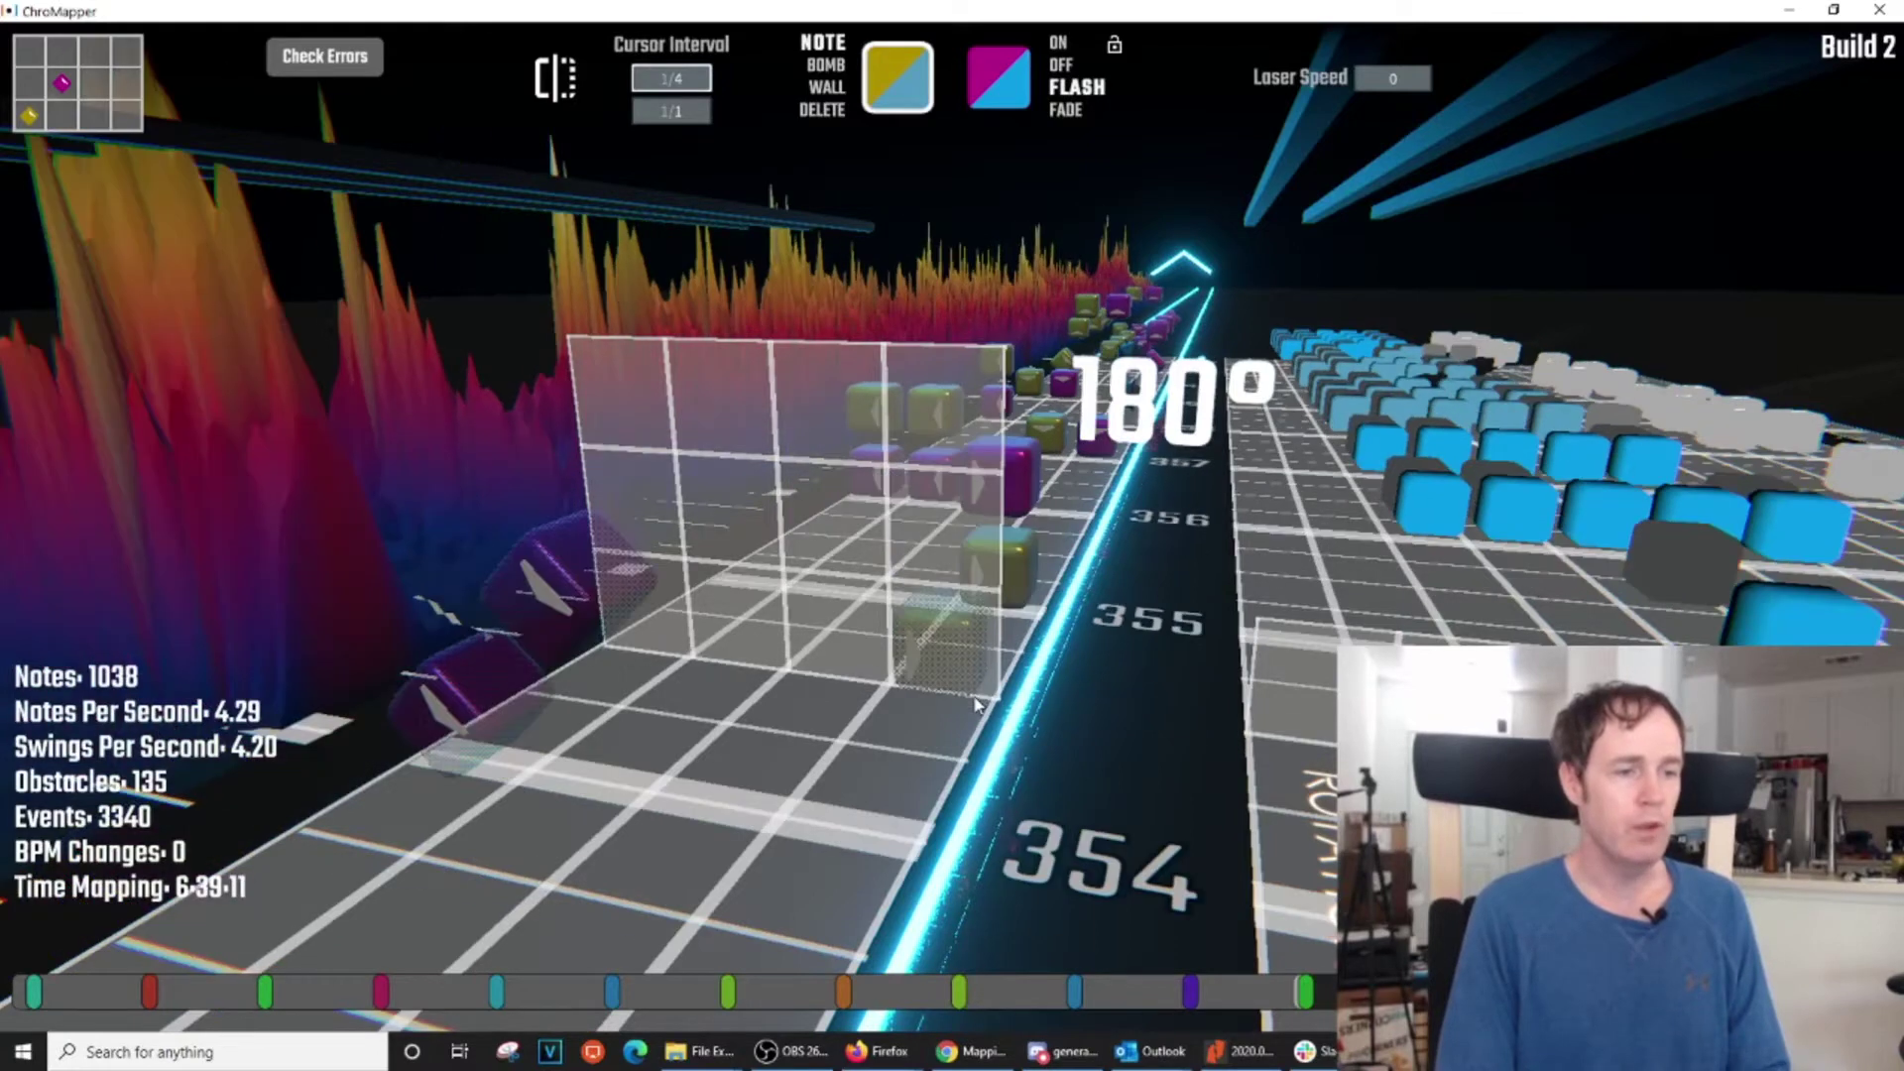
scroll(977, 706, "up", 6)
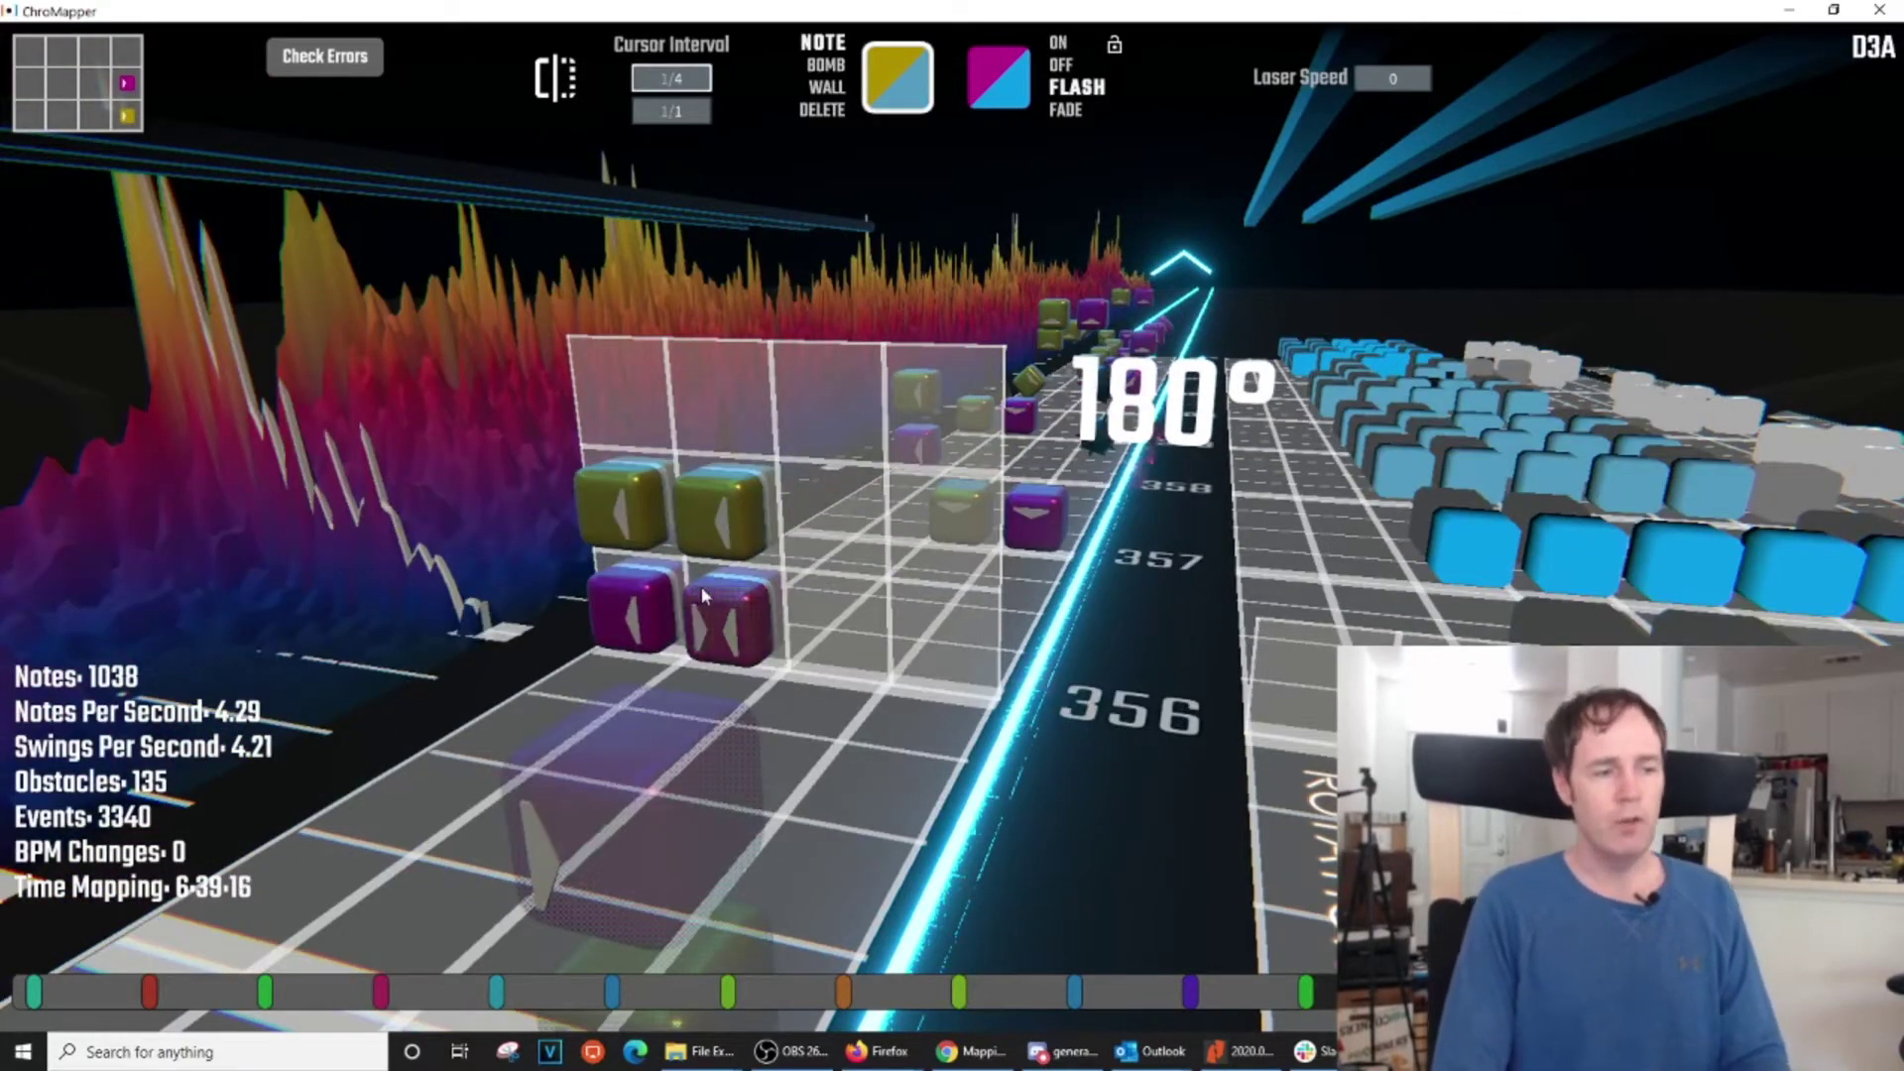
Delete the yellow and purple down notes at beat 357
scroll(719, 593, "up", 1)
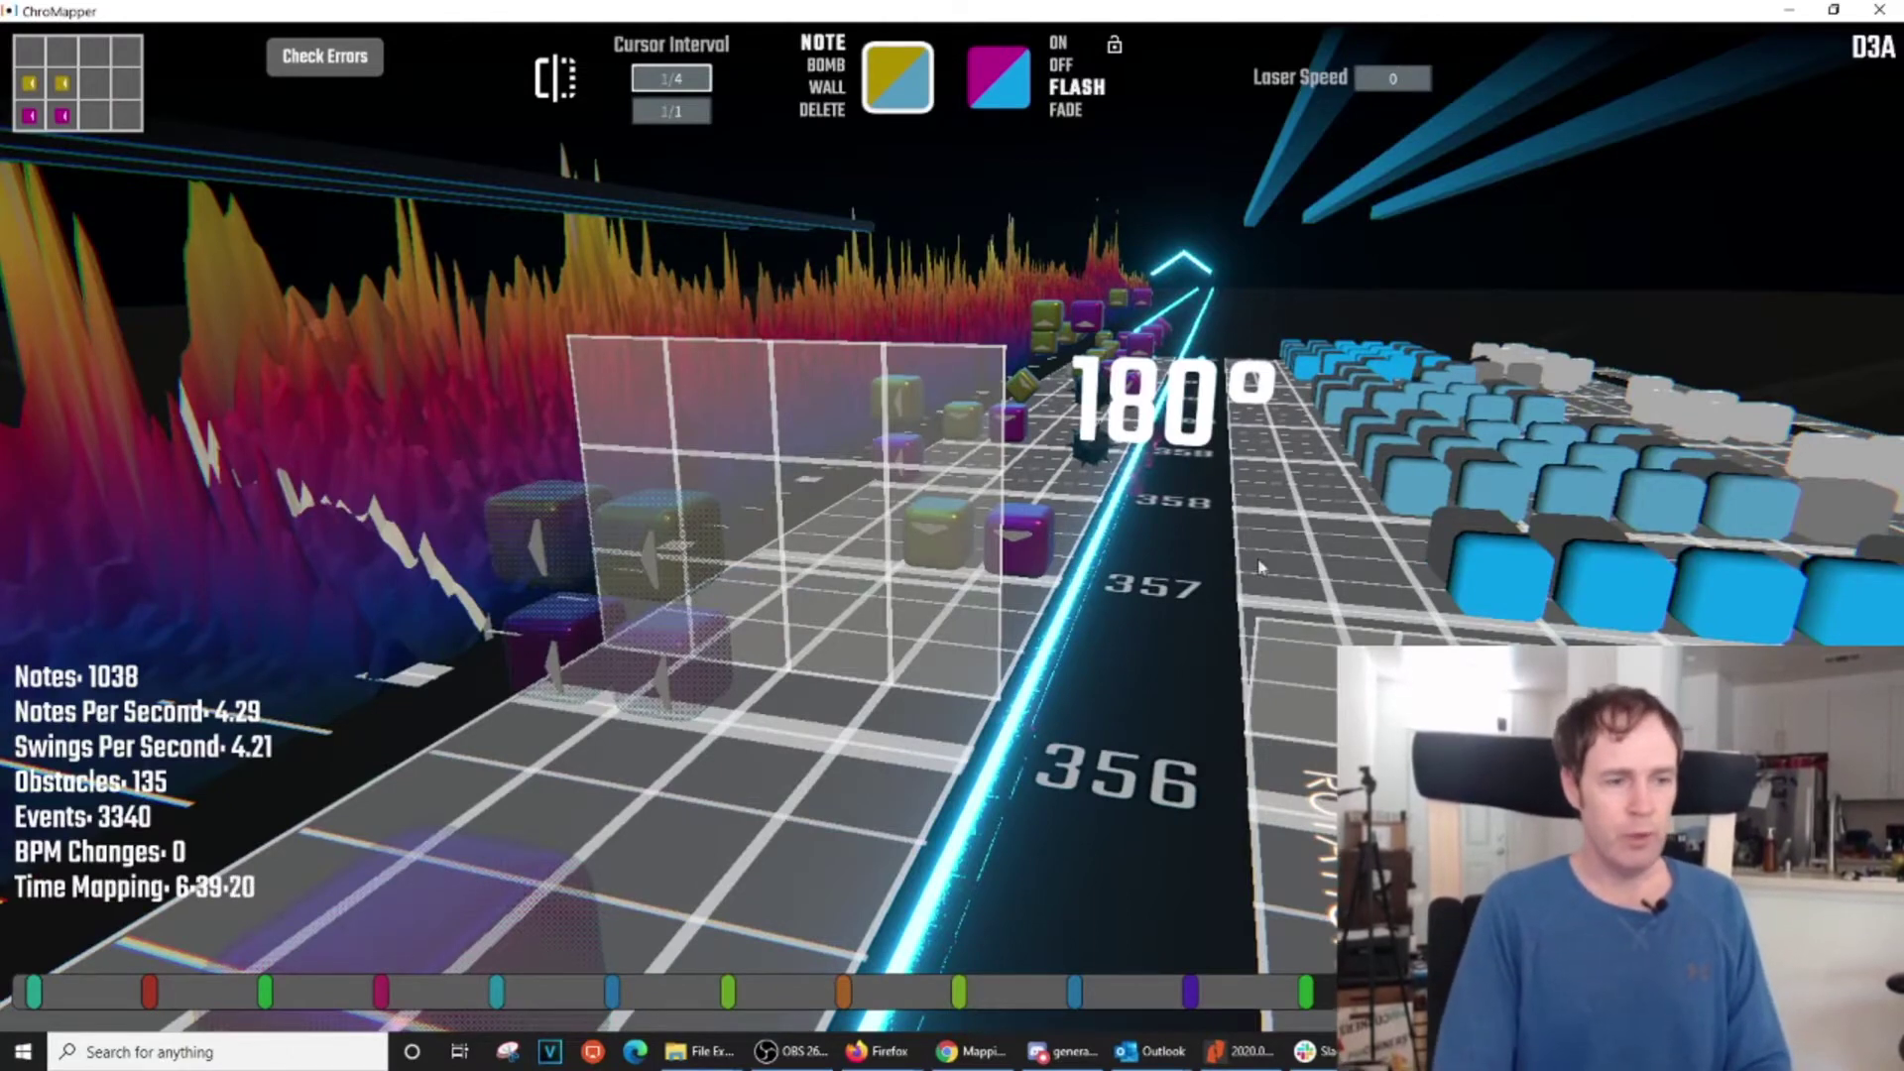
scroll(1177, 700, "up", 2)
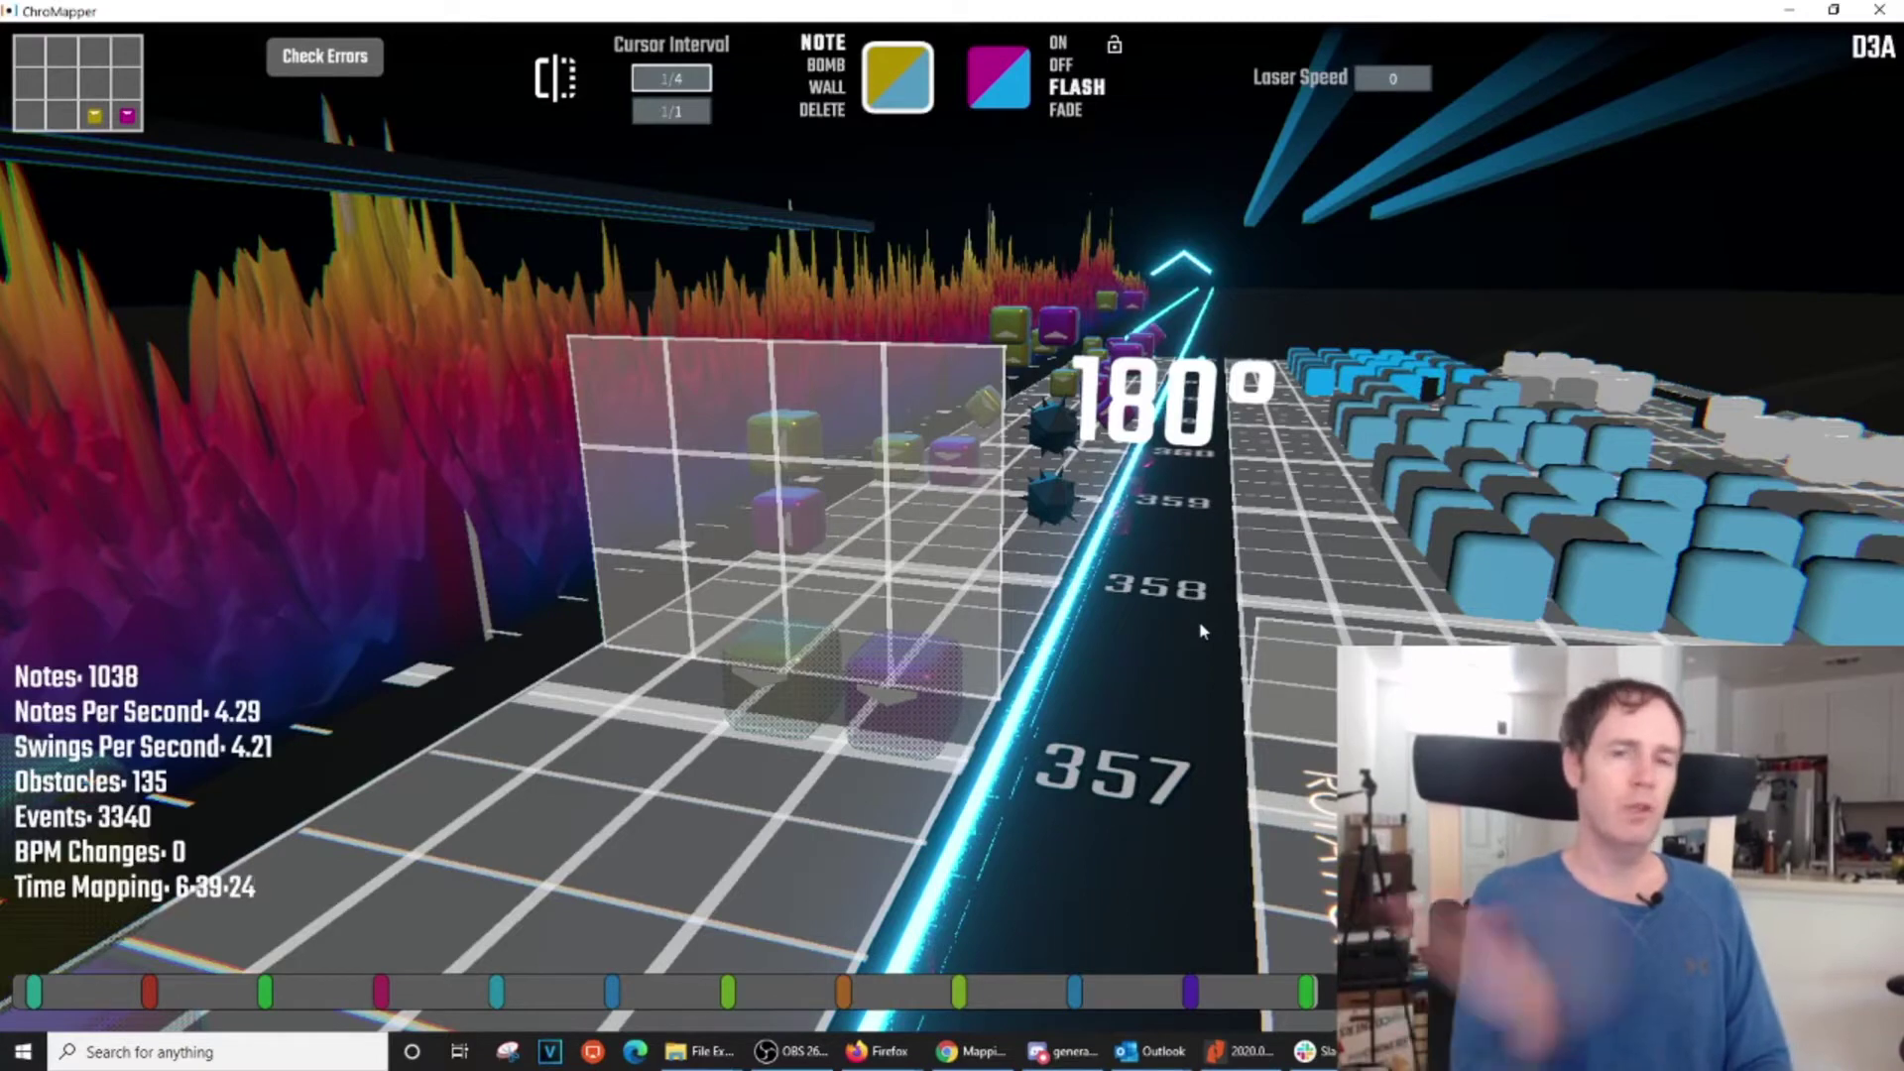
scroll(859, 516, "down", 4)
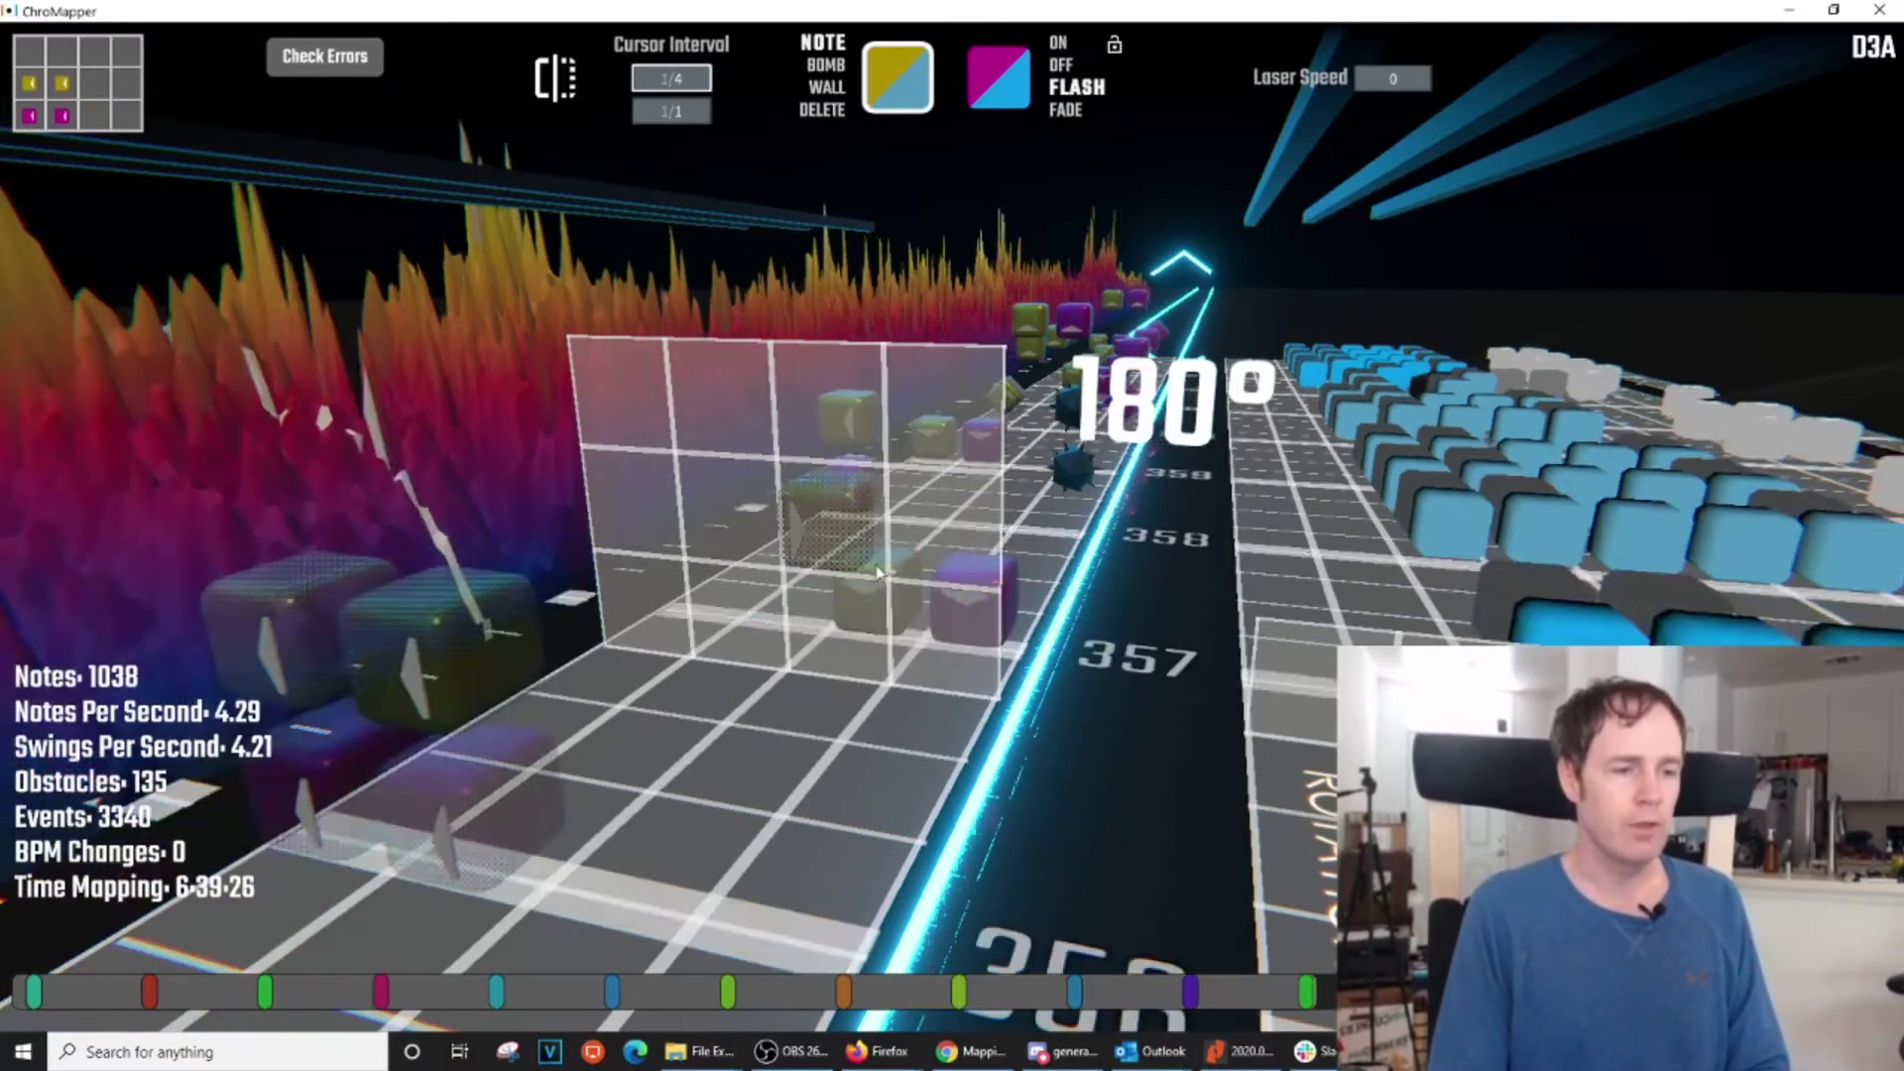
scroll(932, 595, "up", 2)
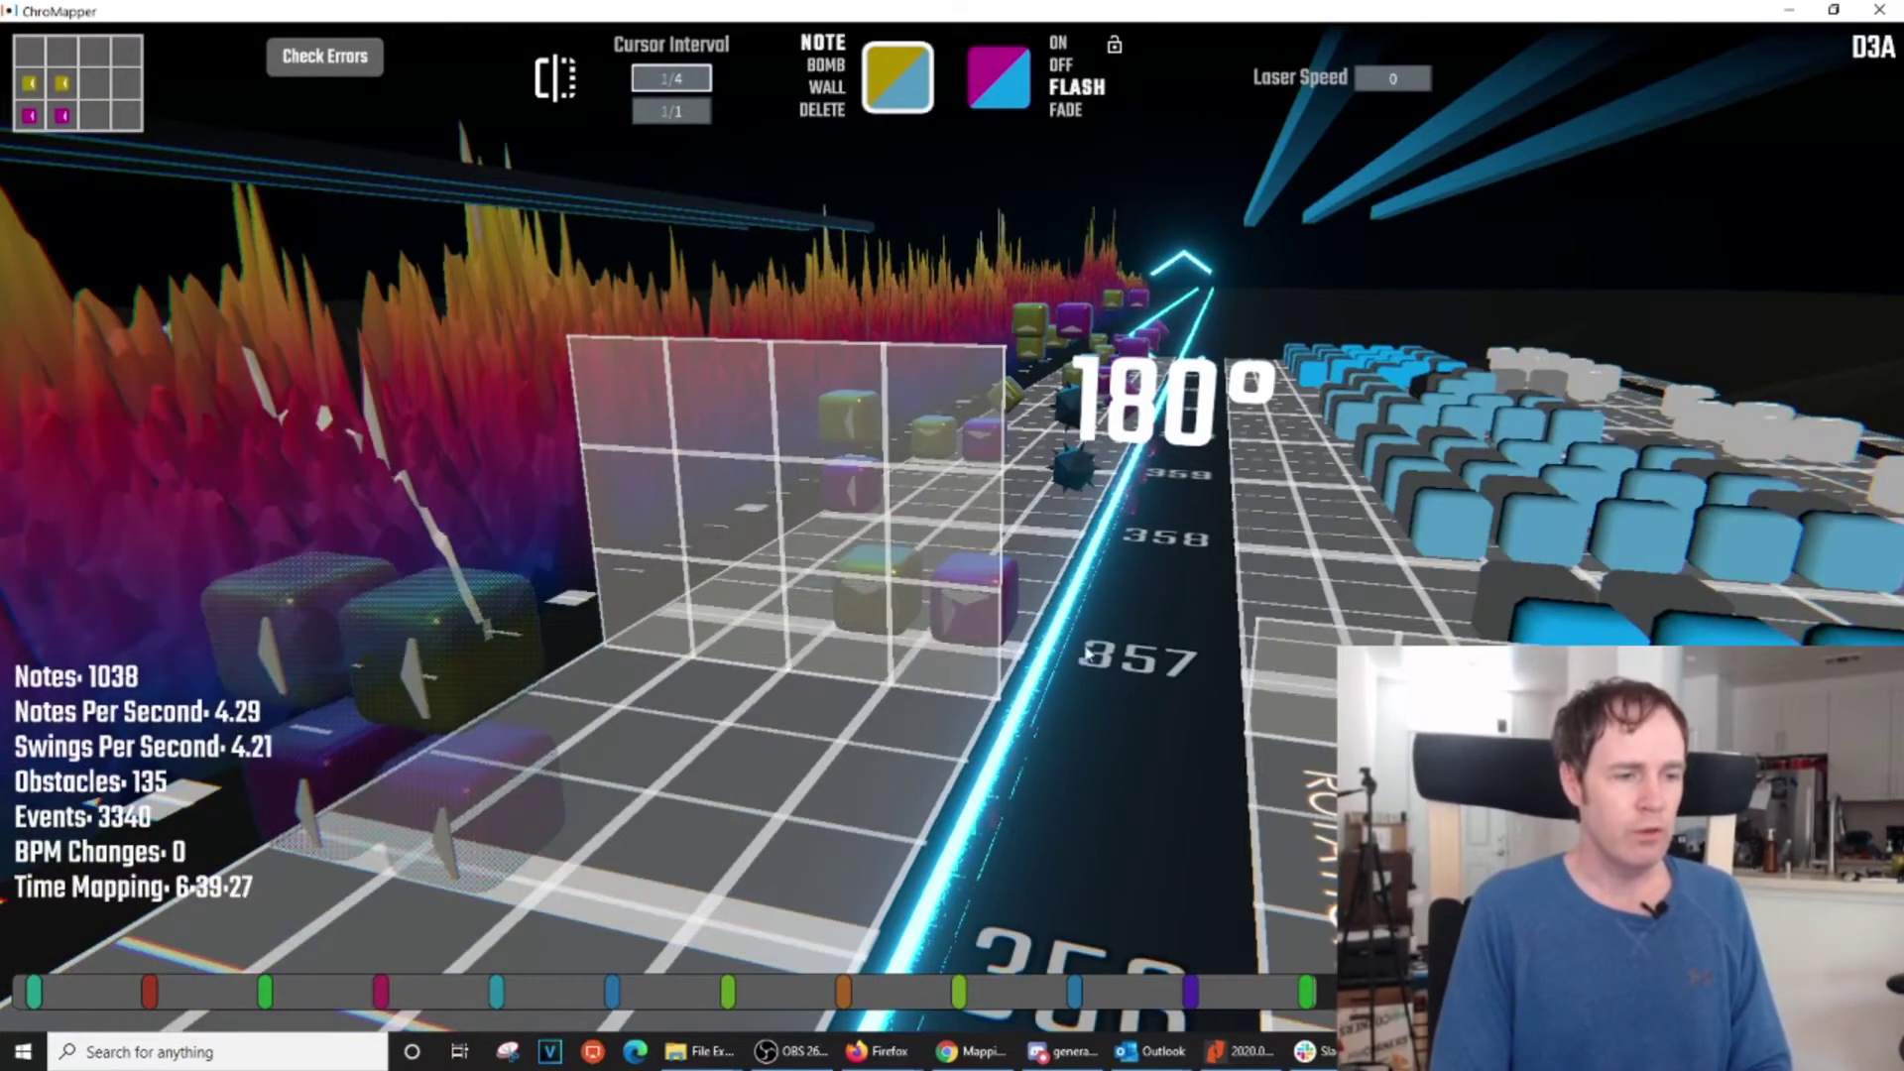
middle_click(981, 601)
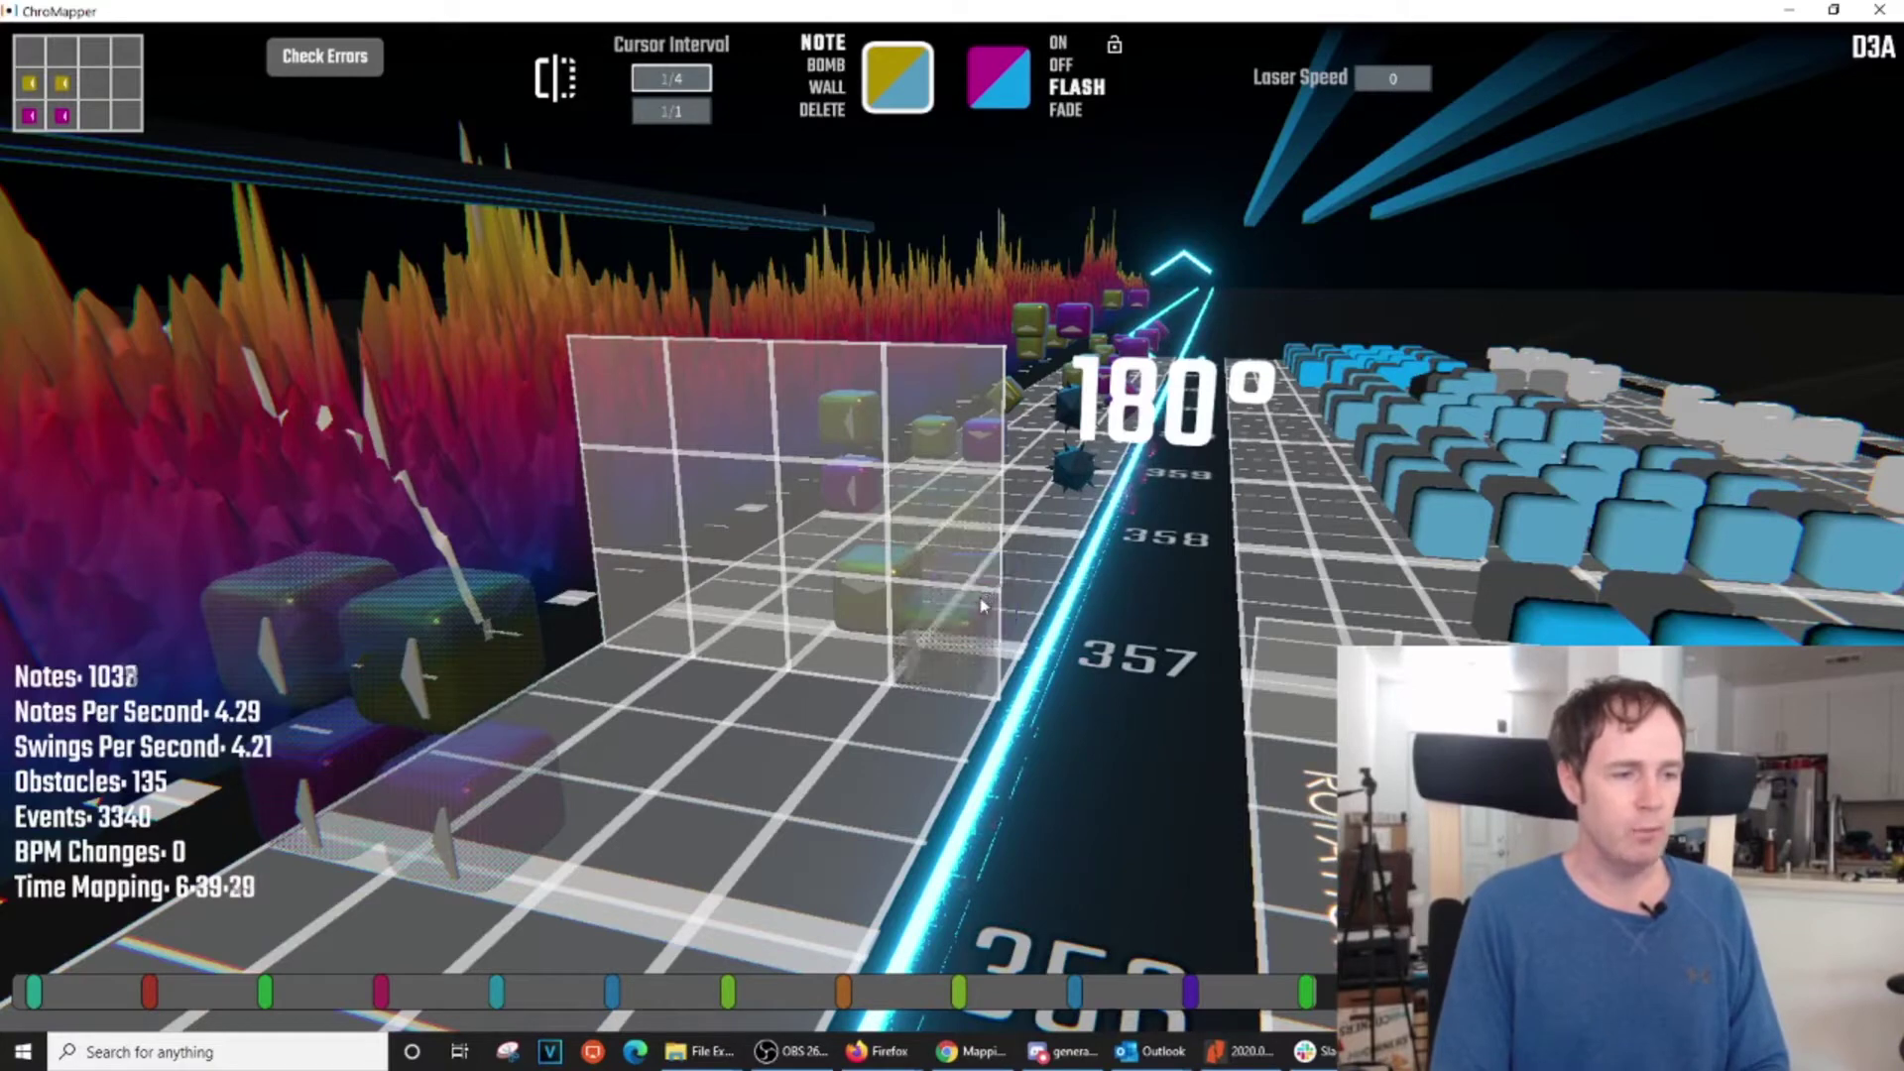
middle_click(883, 603)
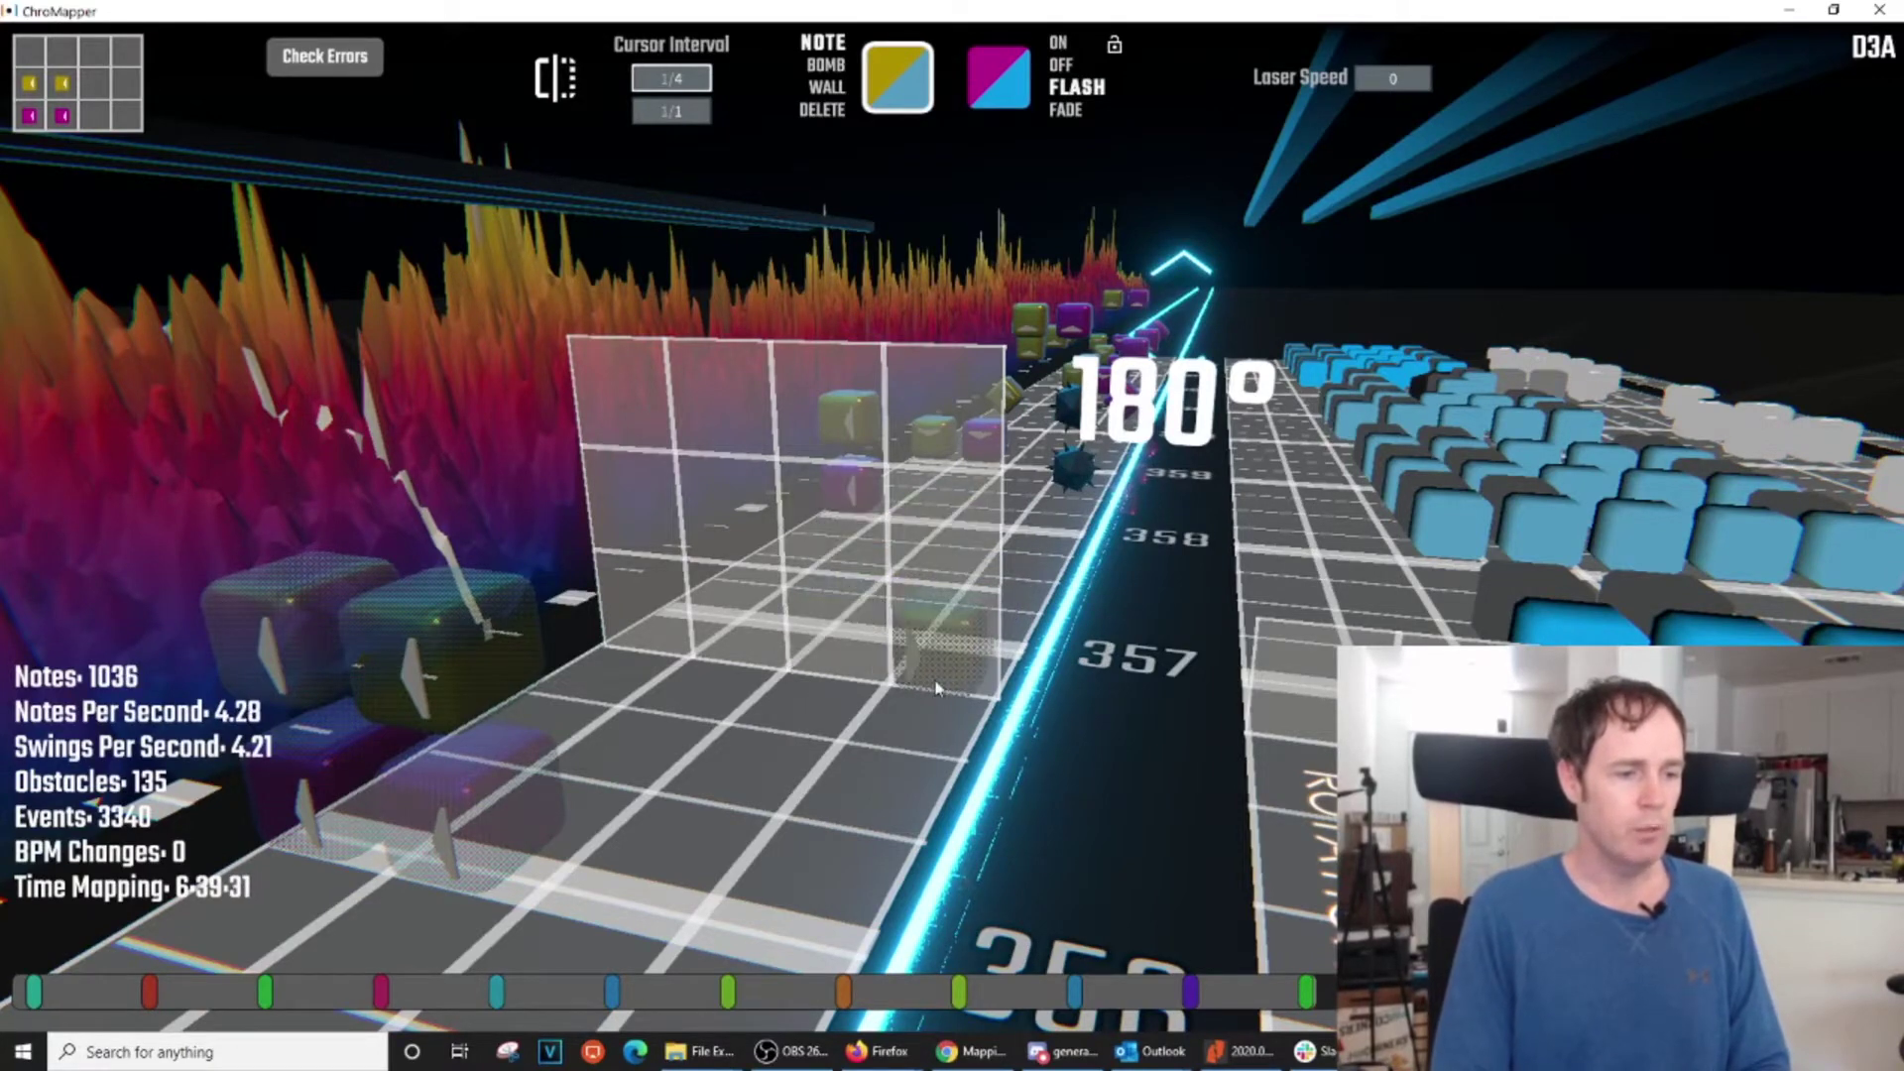
scroll(937, 686, "down", 1)
scroll(937, 686, "down", 1)
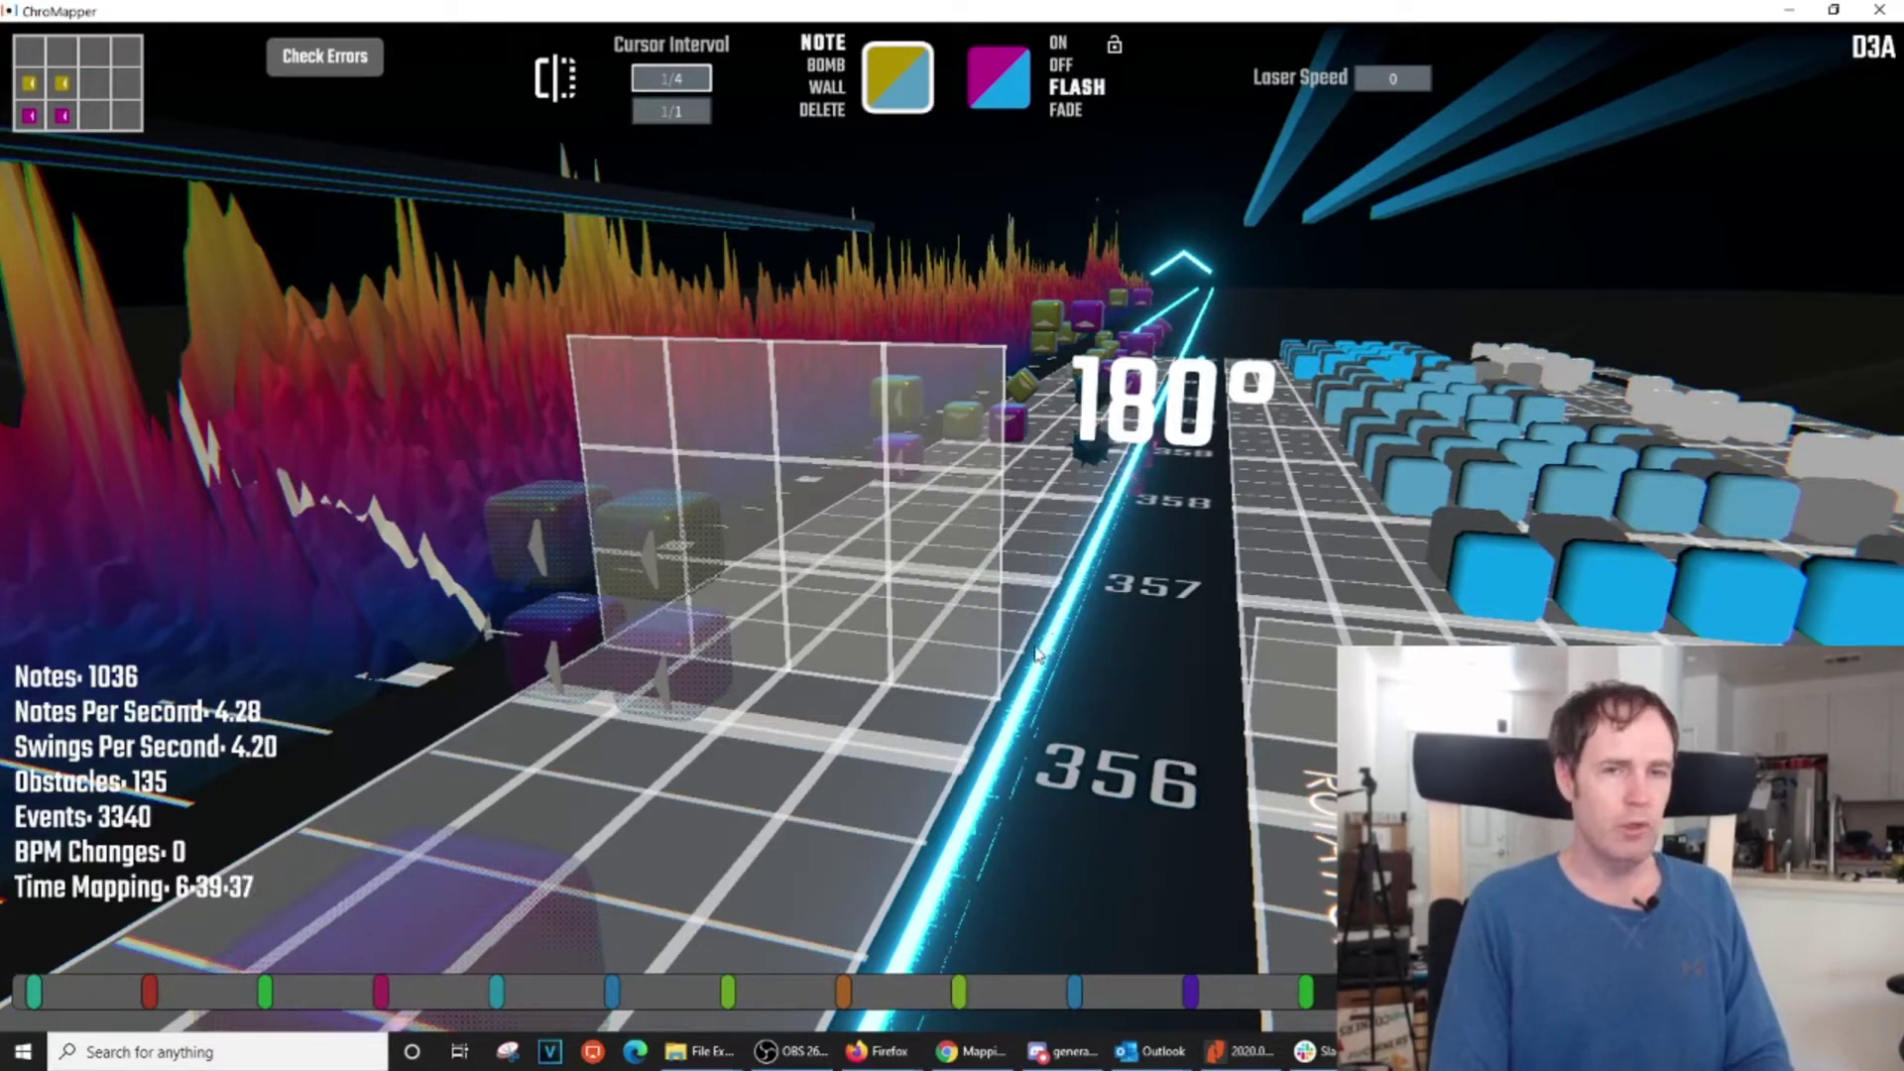
Place a row of one-lane, full-height walls in the rightmost note lane, starting just after beat 356
key("3")
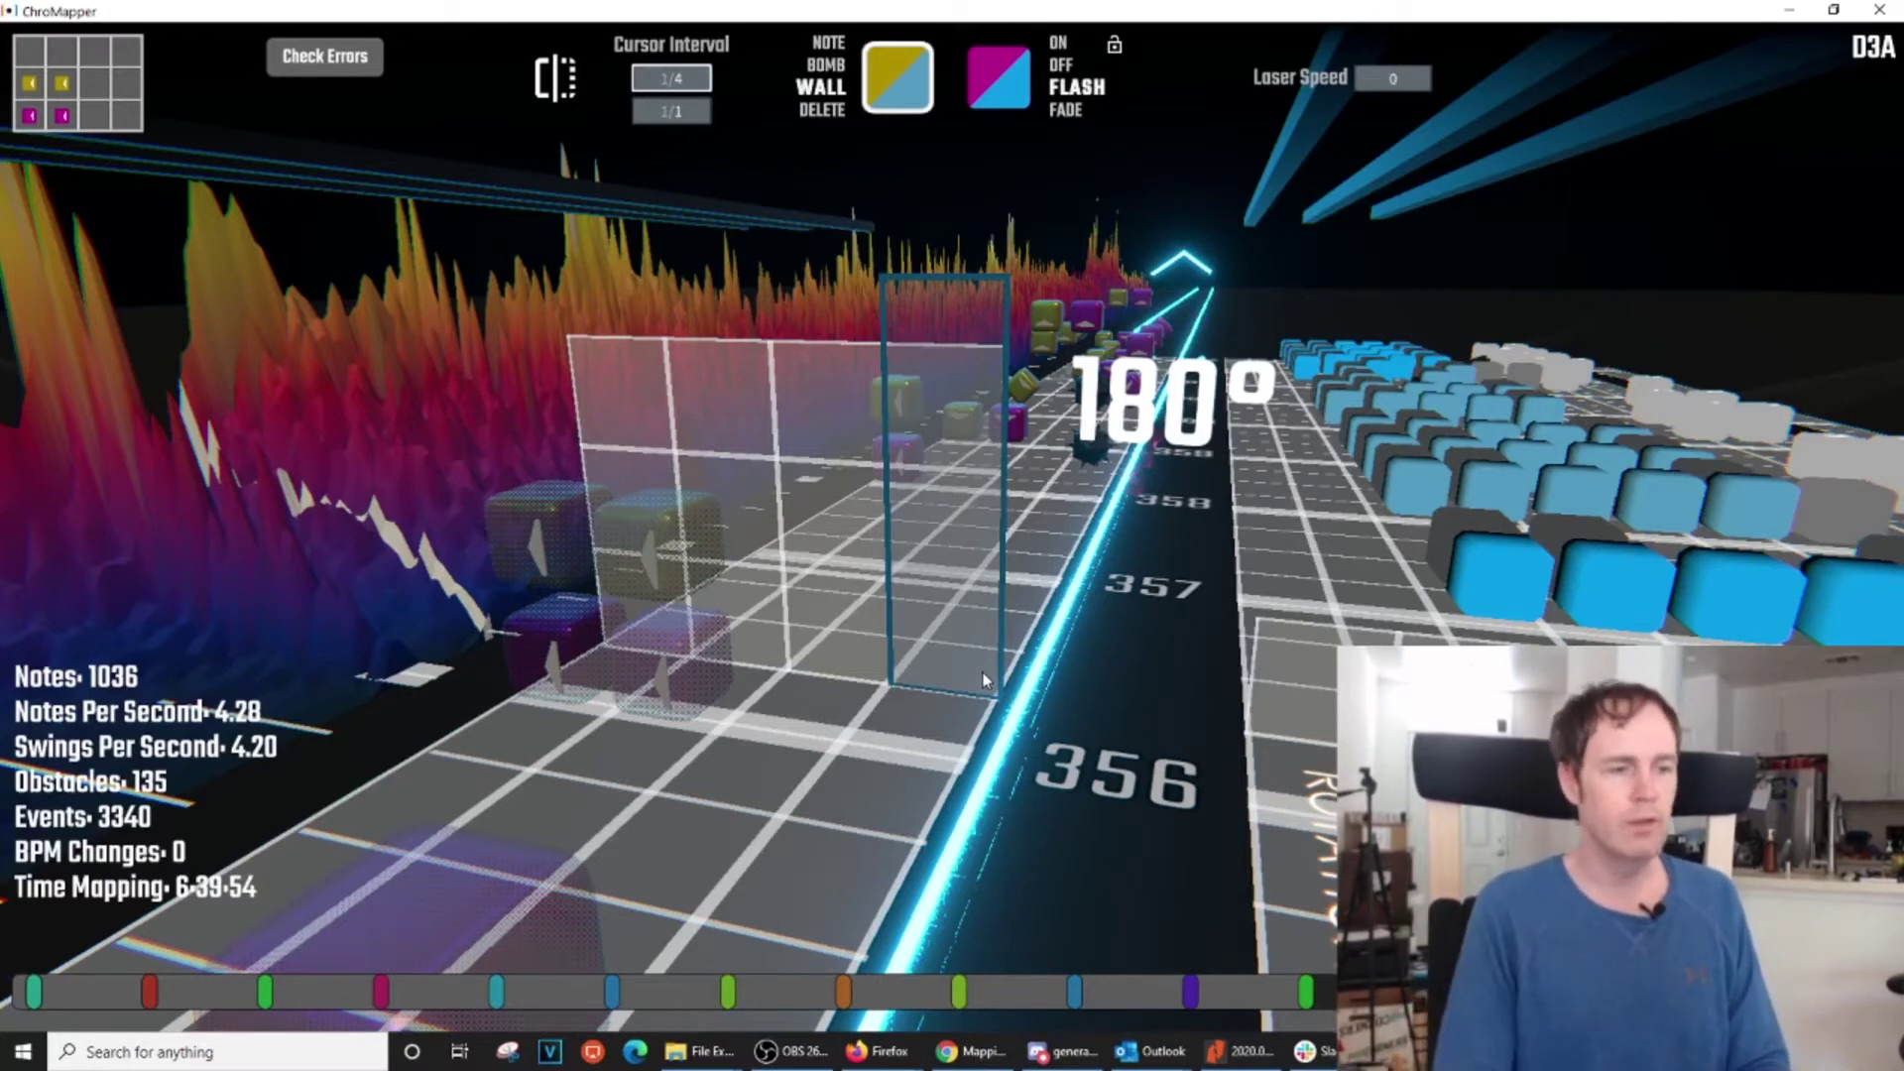
scroll(984, 681, "up", 2)
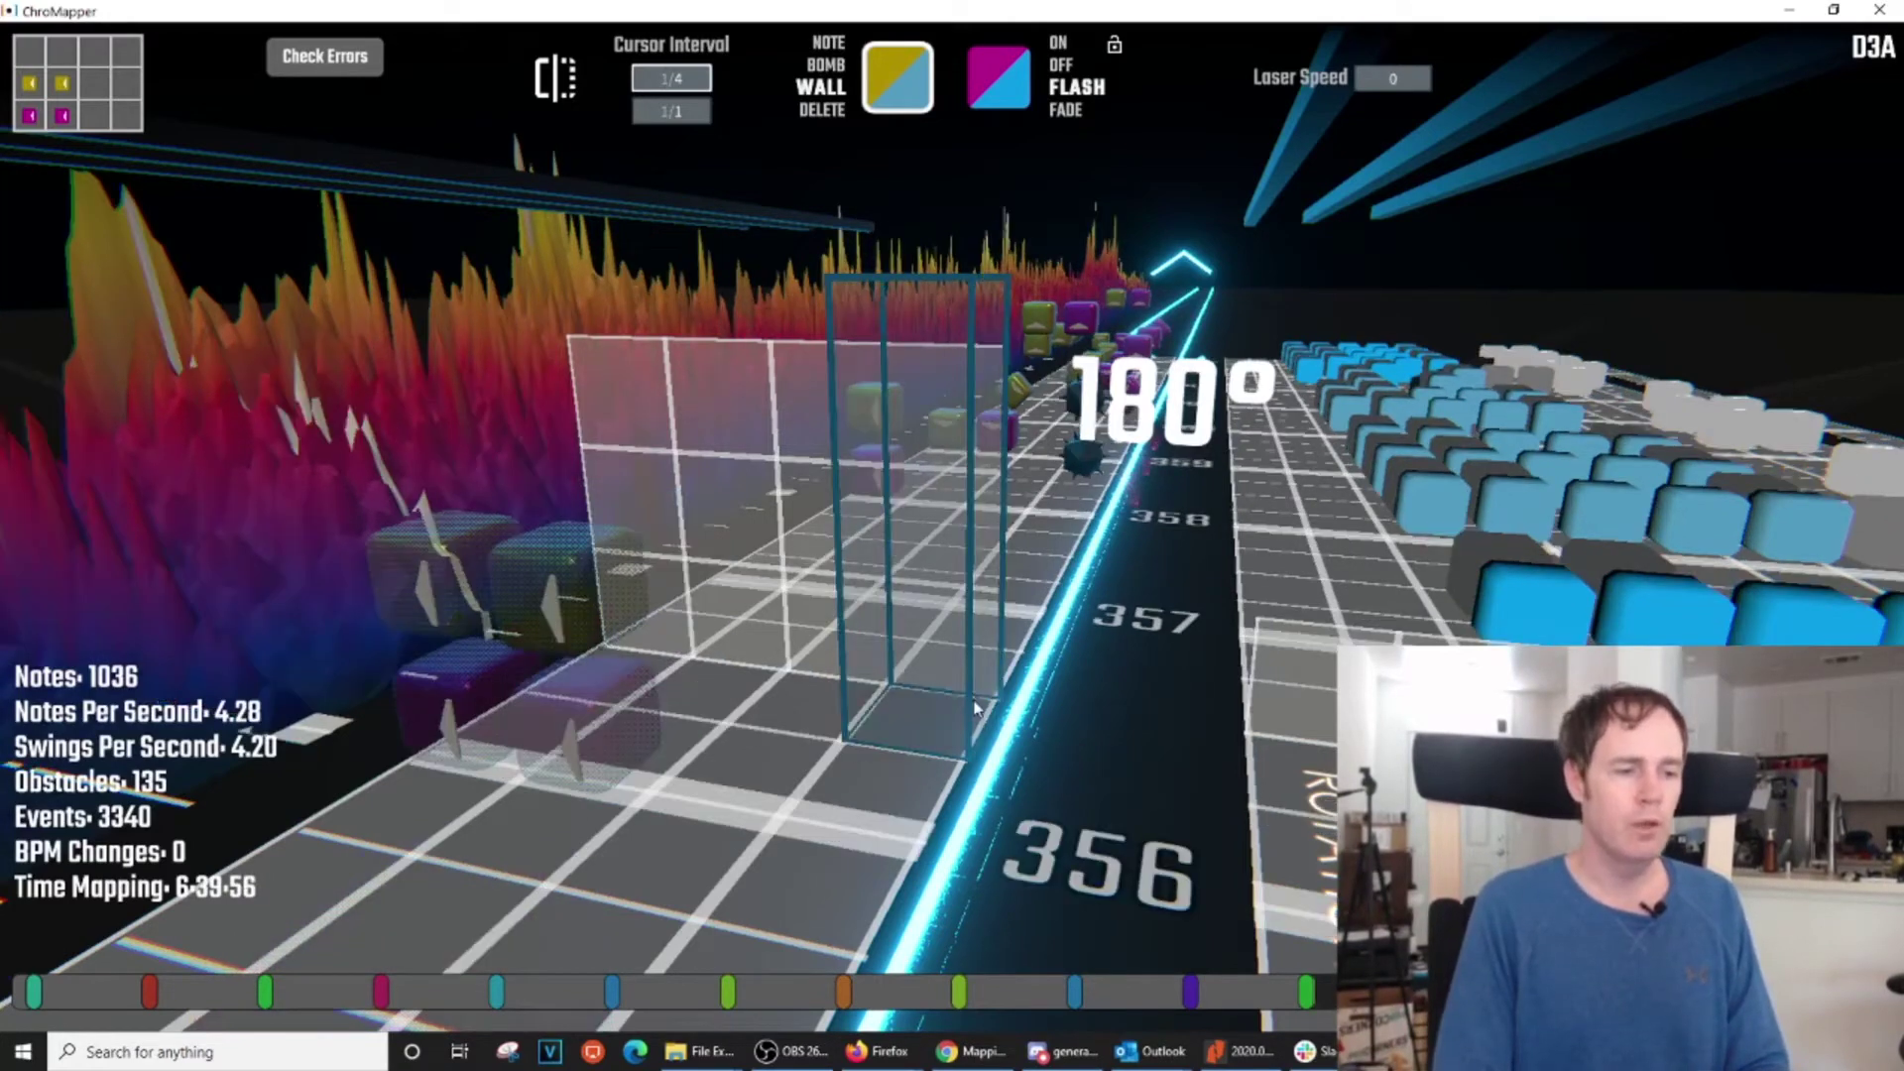
left_click(974, 708)
scroll(990, 705, "up", 1)
key("d")
right_click_drag(989, 706, 933, 530)
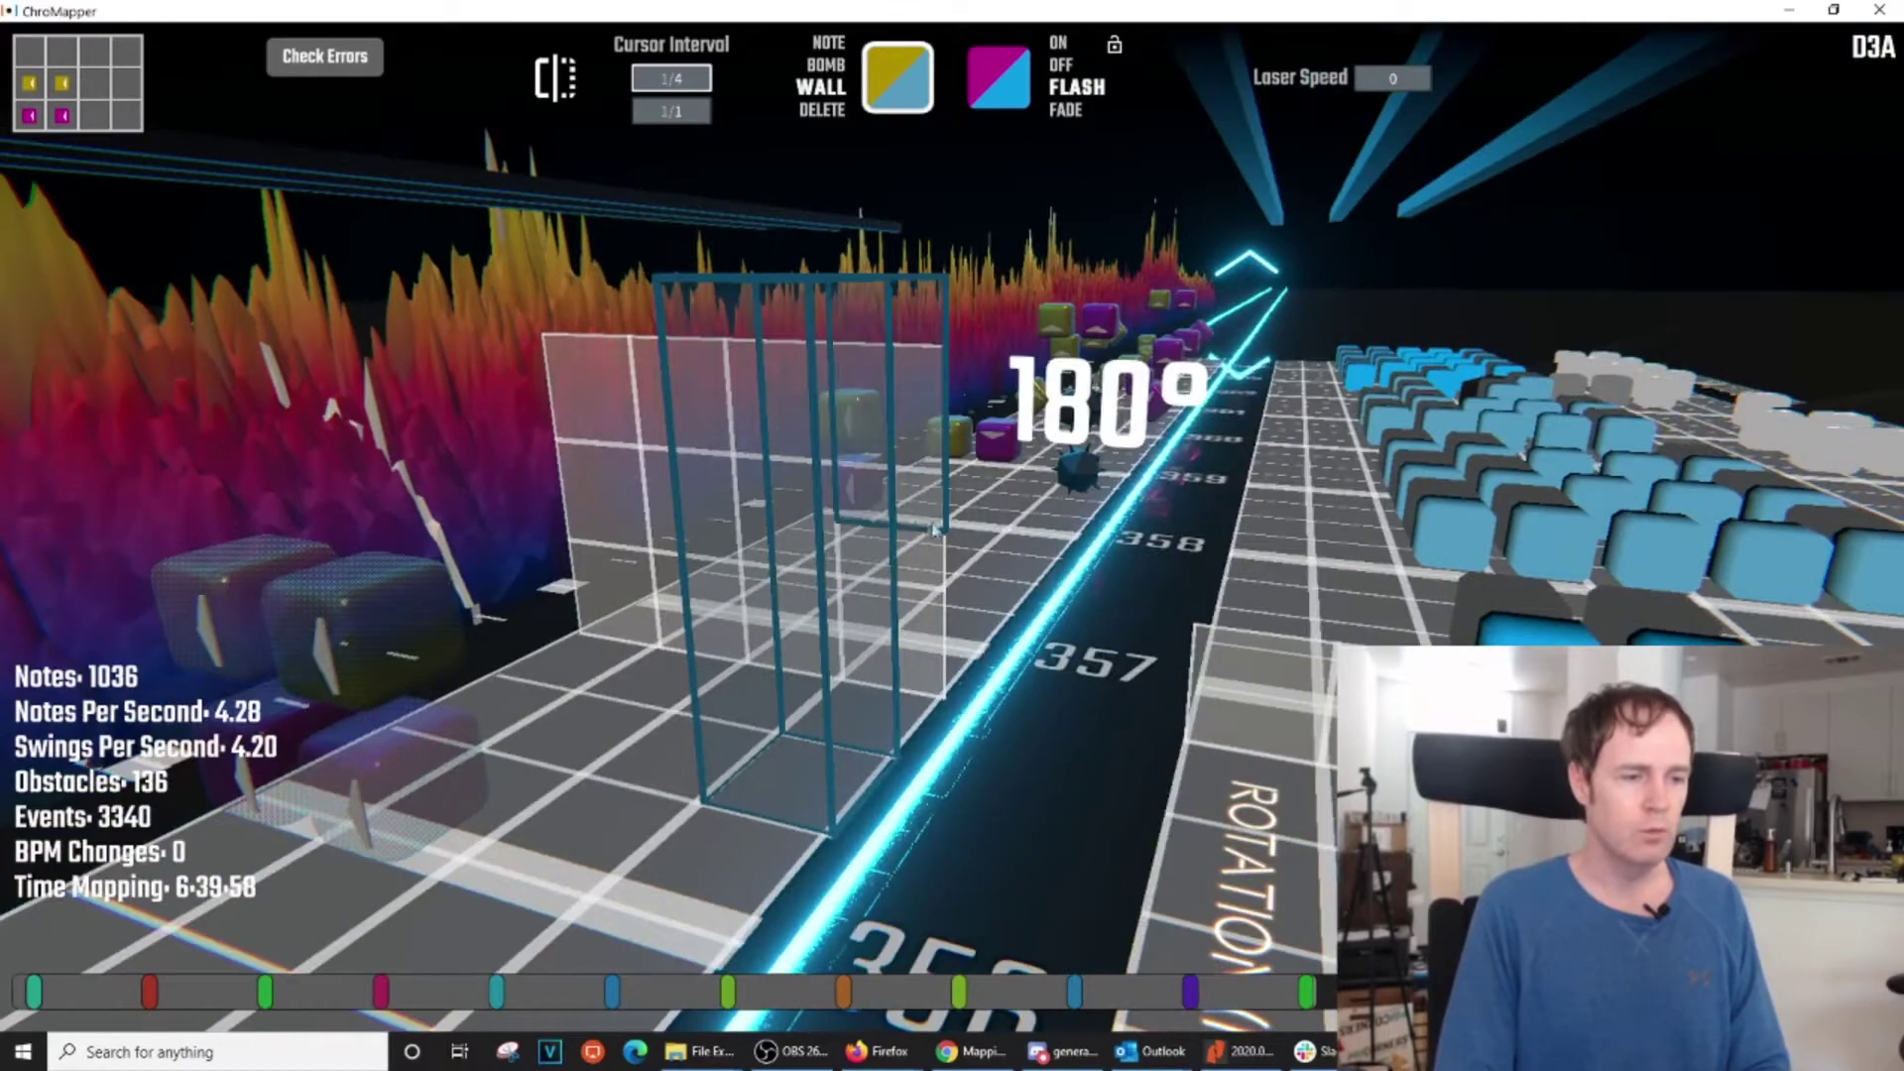
scroll(942, 673, "up", 2)
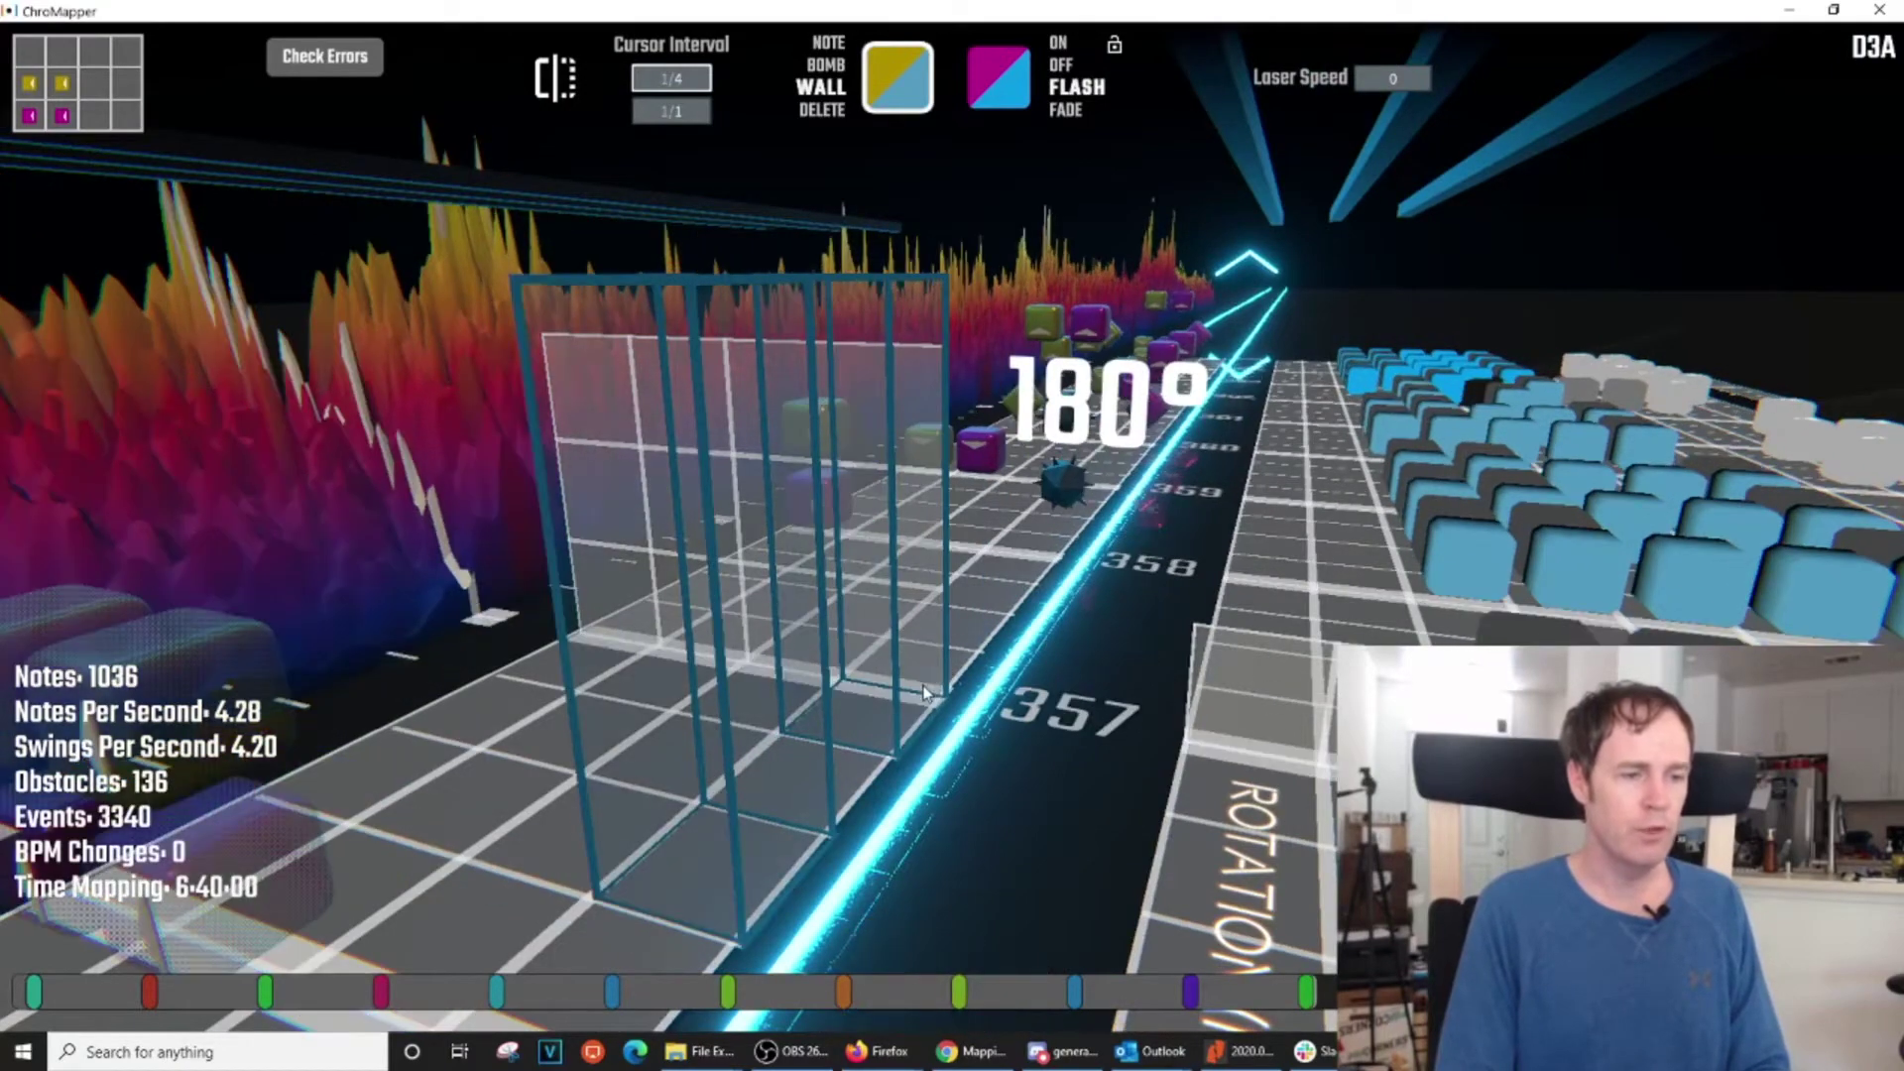
left_click(924, 692)
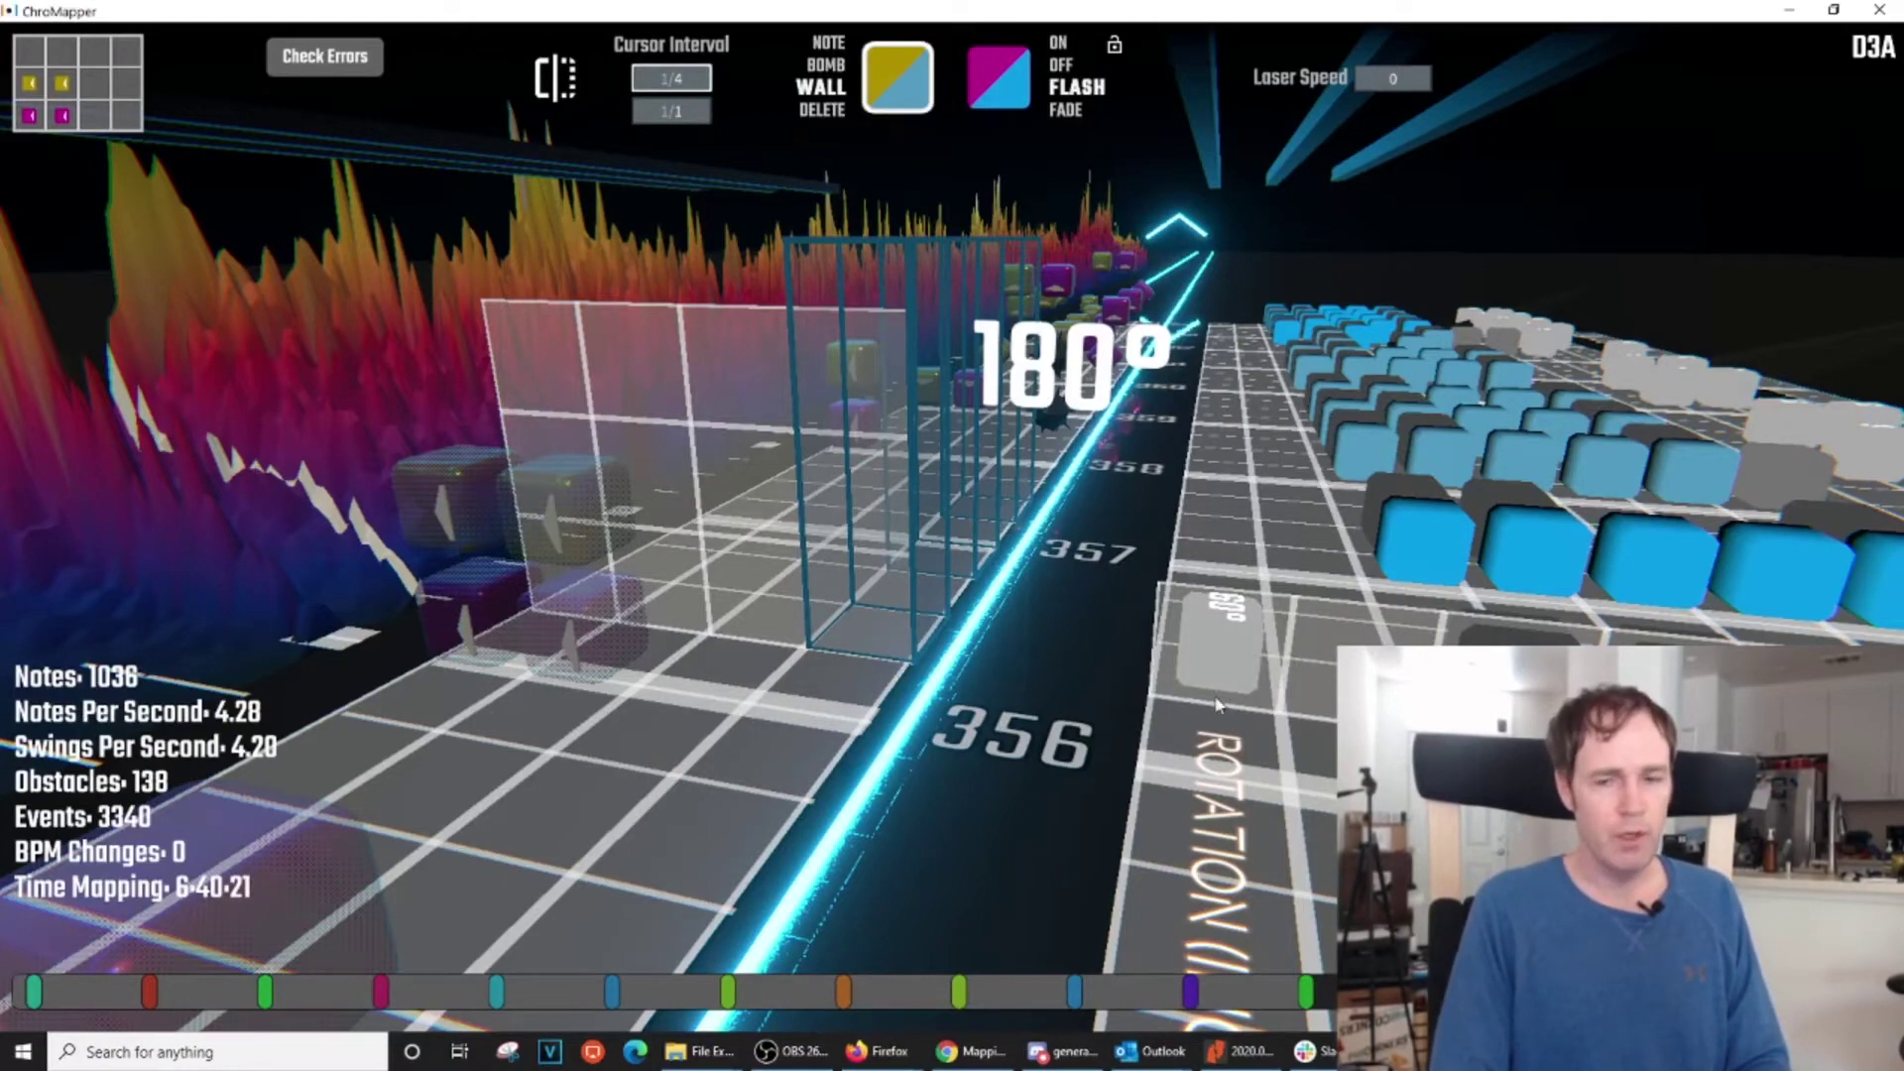
Try a 15° left rotation event just after beat 356 in the Rotation (Exclude) lane and the Rotation (Include) lane, removing each one again
right_click_drag(1218, 704, 1587, 694)
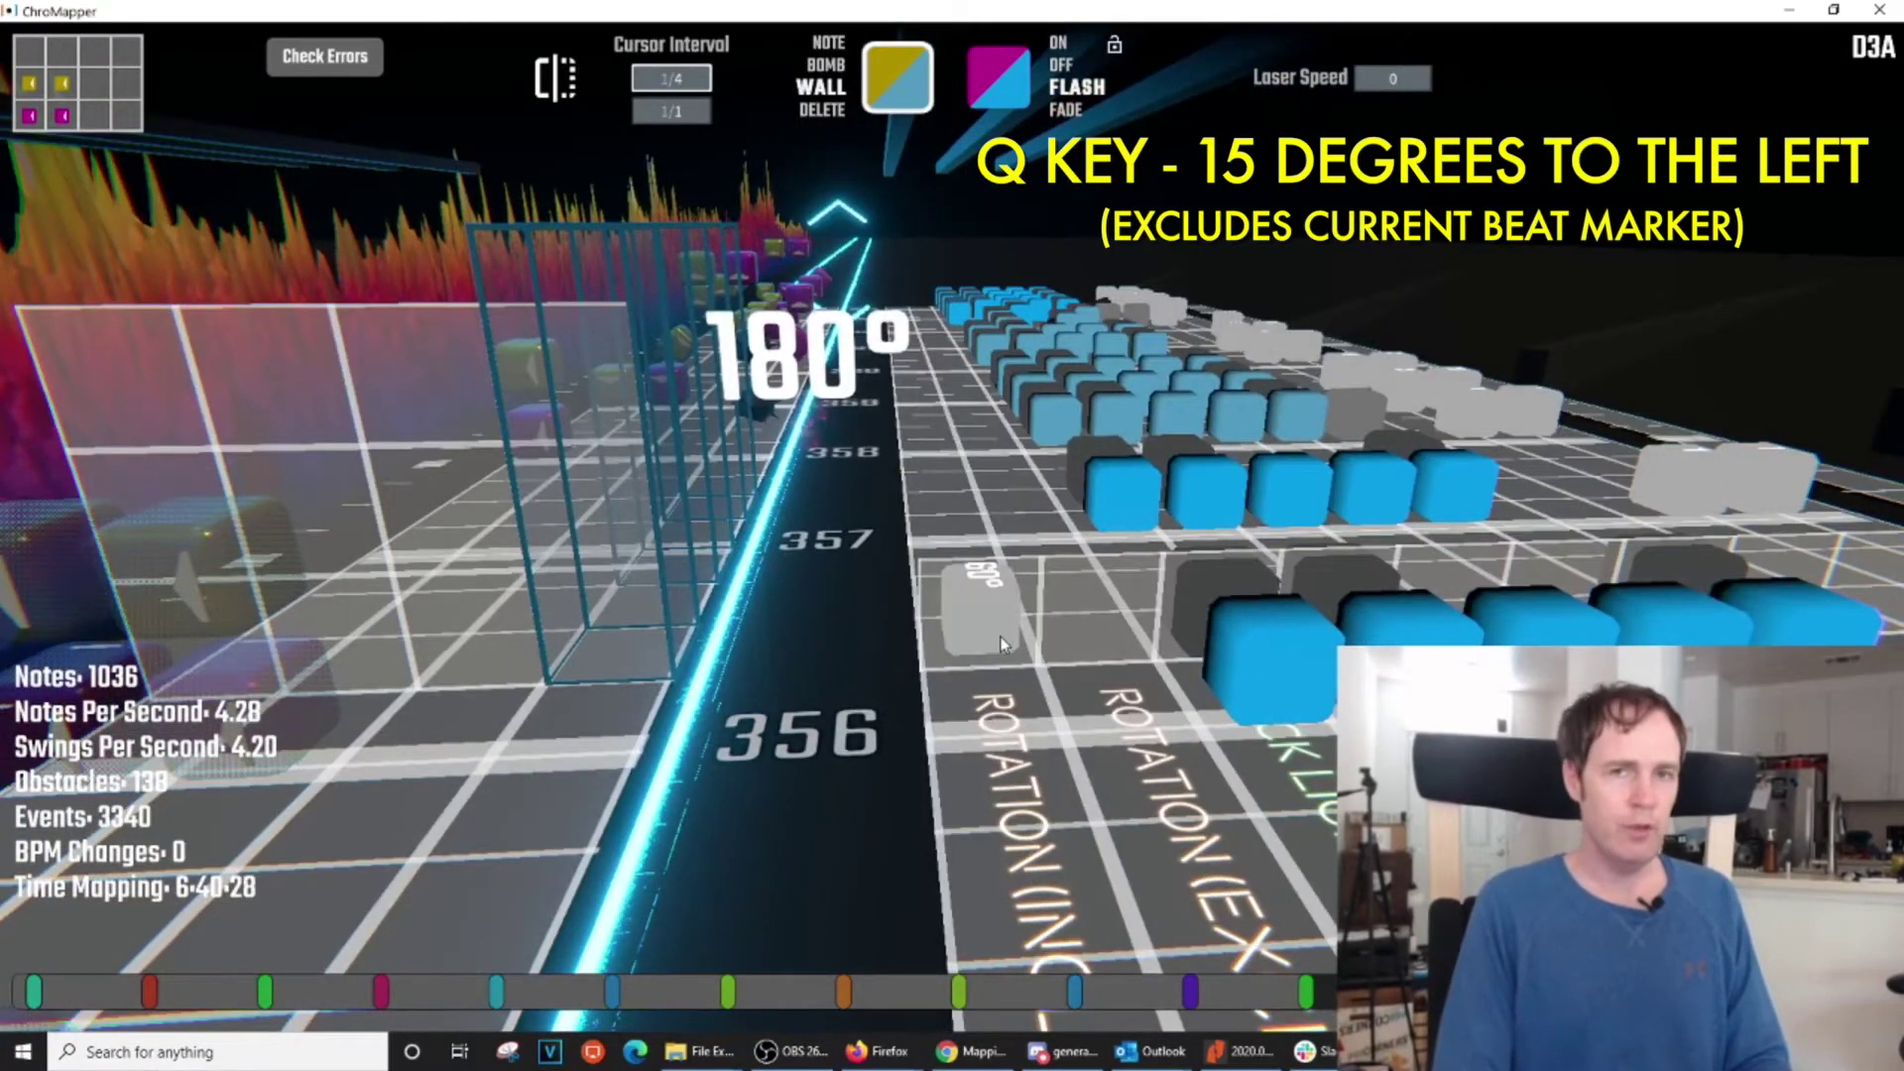
key("q")
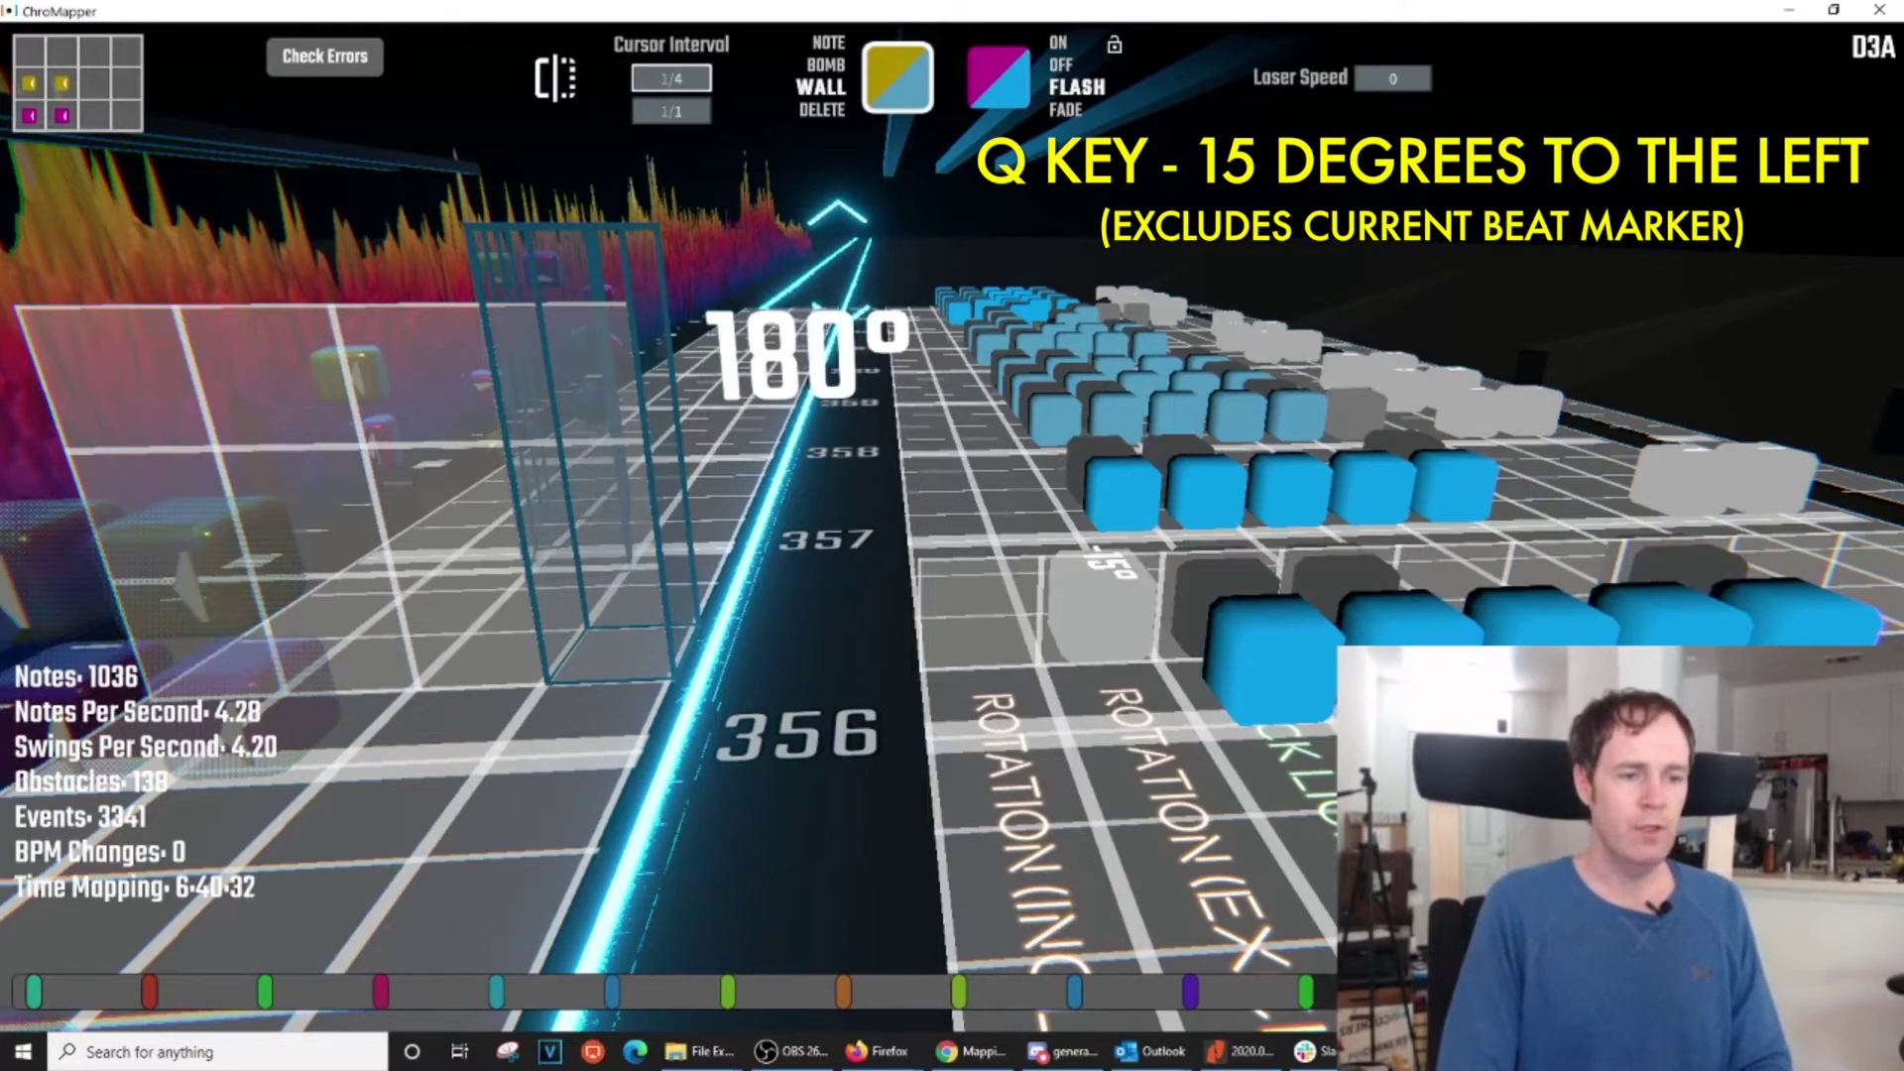
right_click_drag(1205, 863, 950, 534)
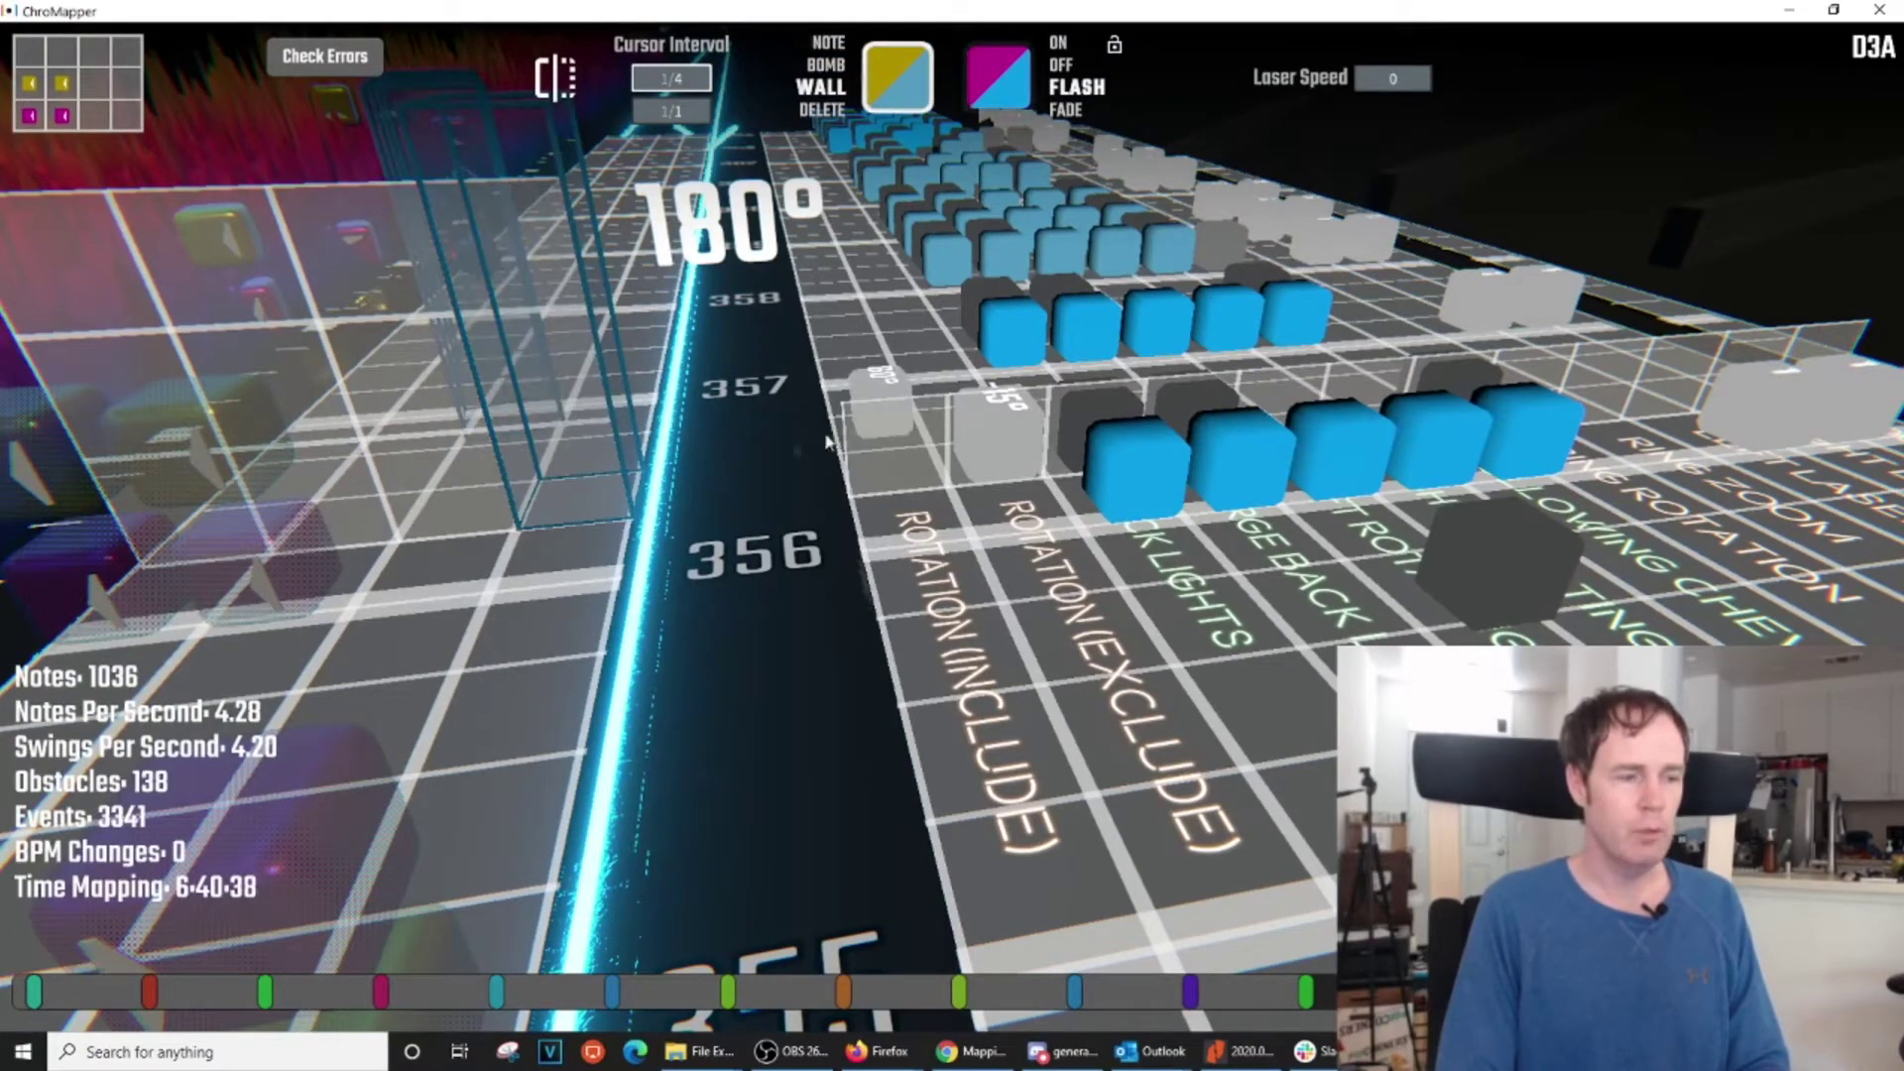
key("1")
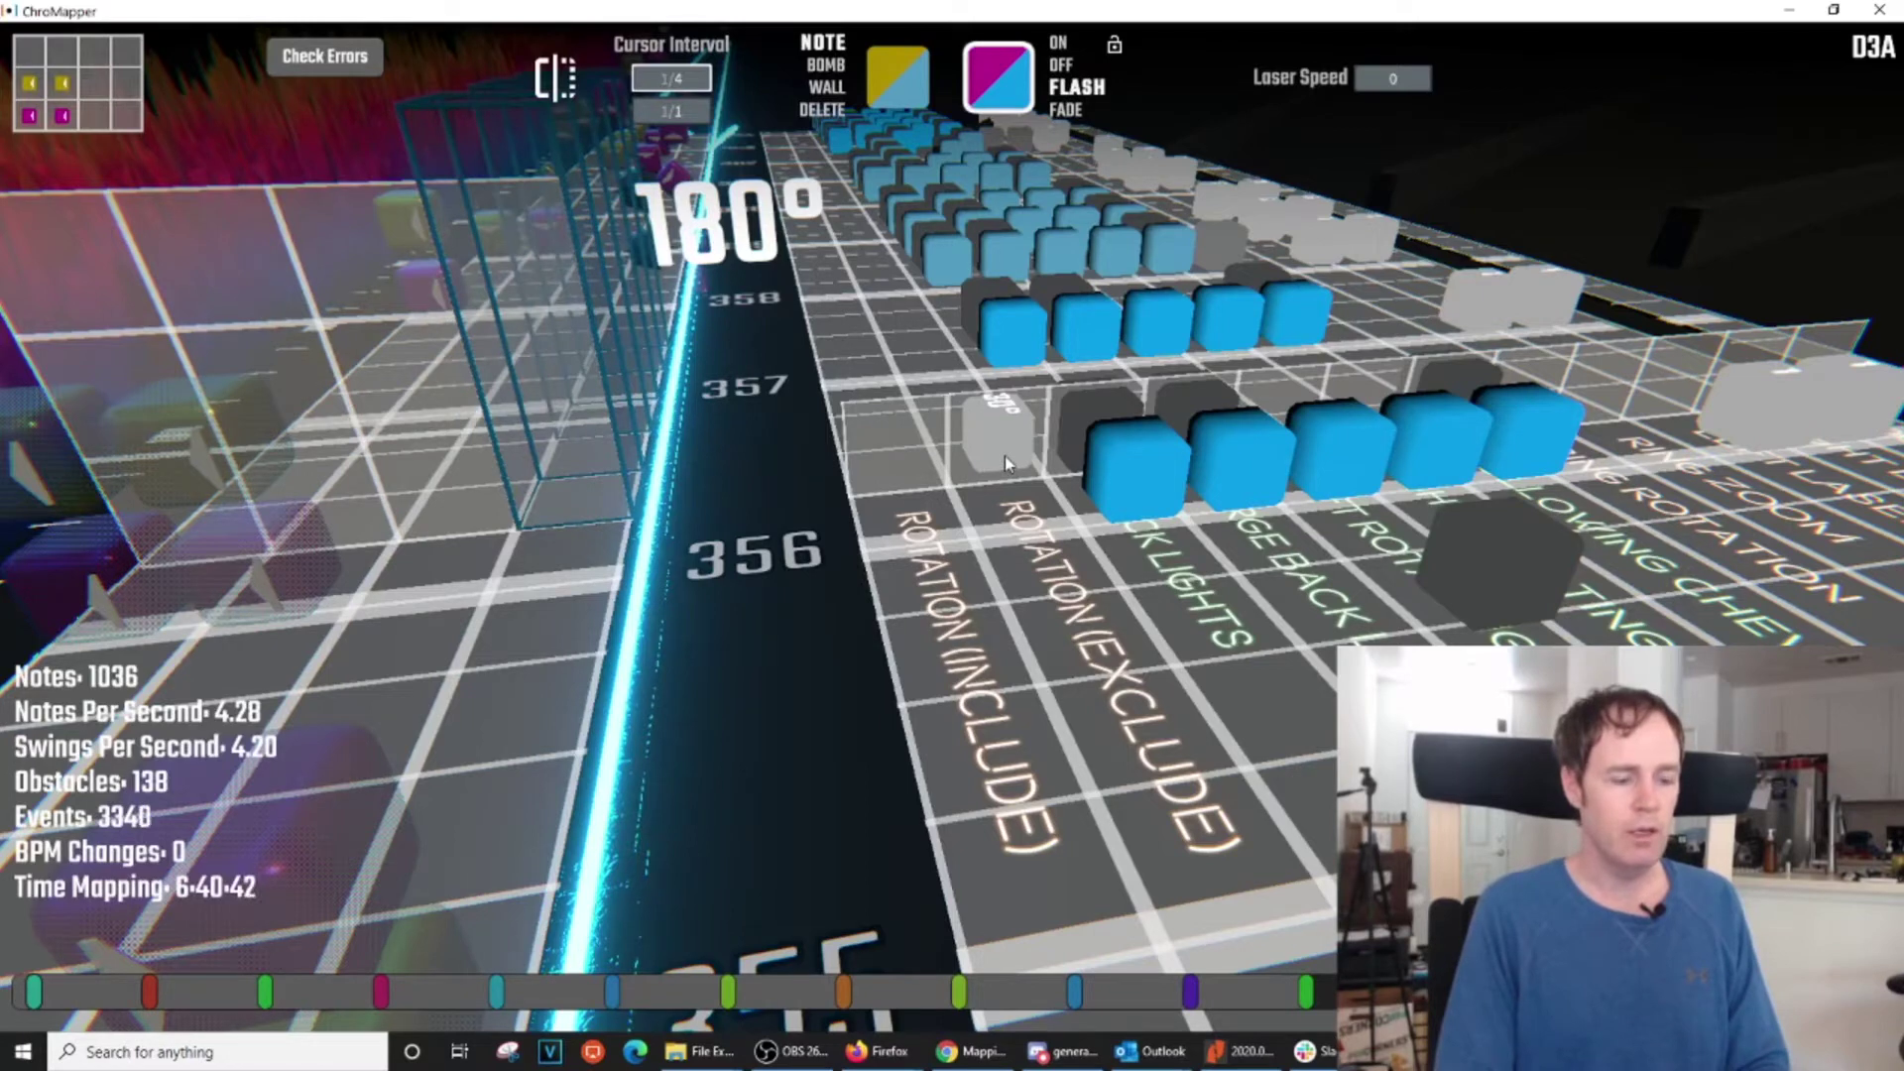
key("shift+q")
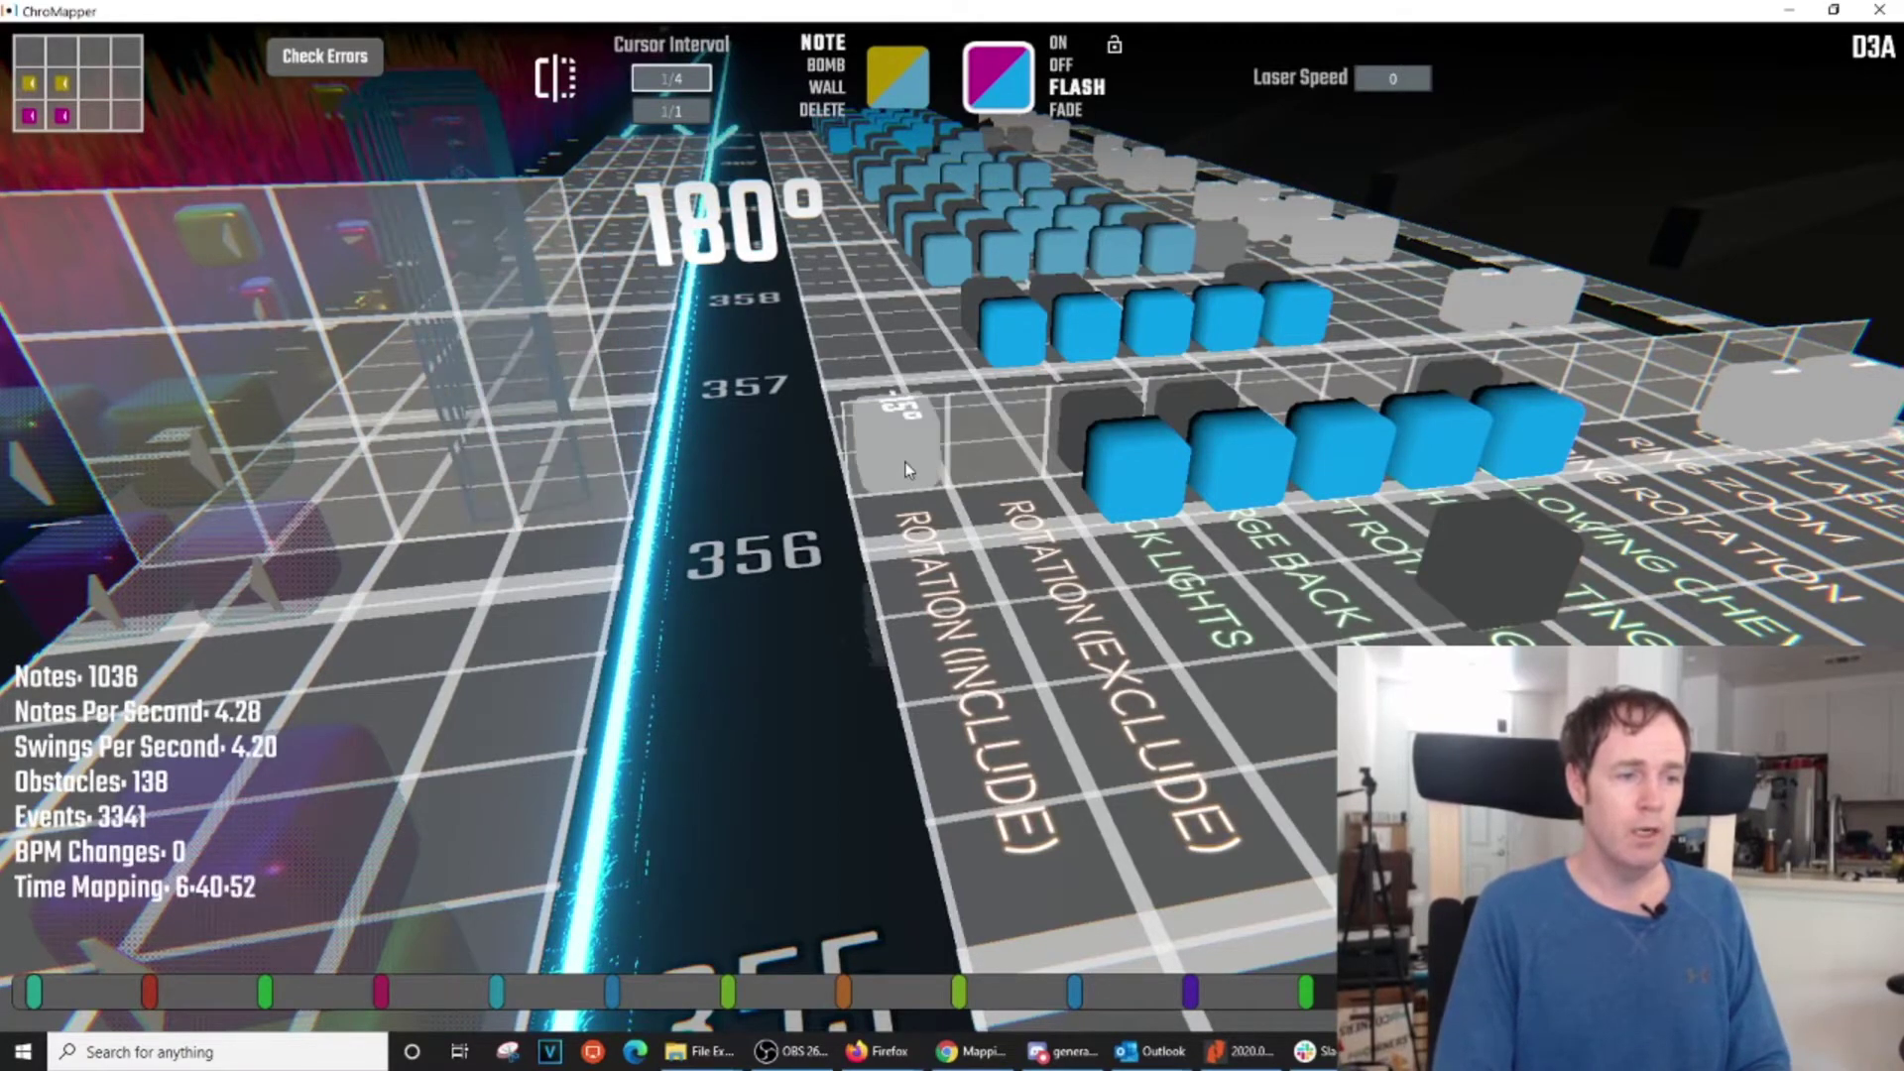
right_click(905, 464)
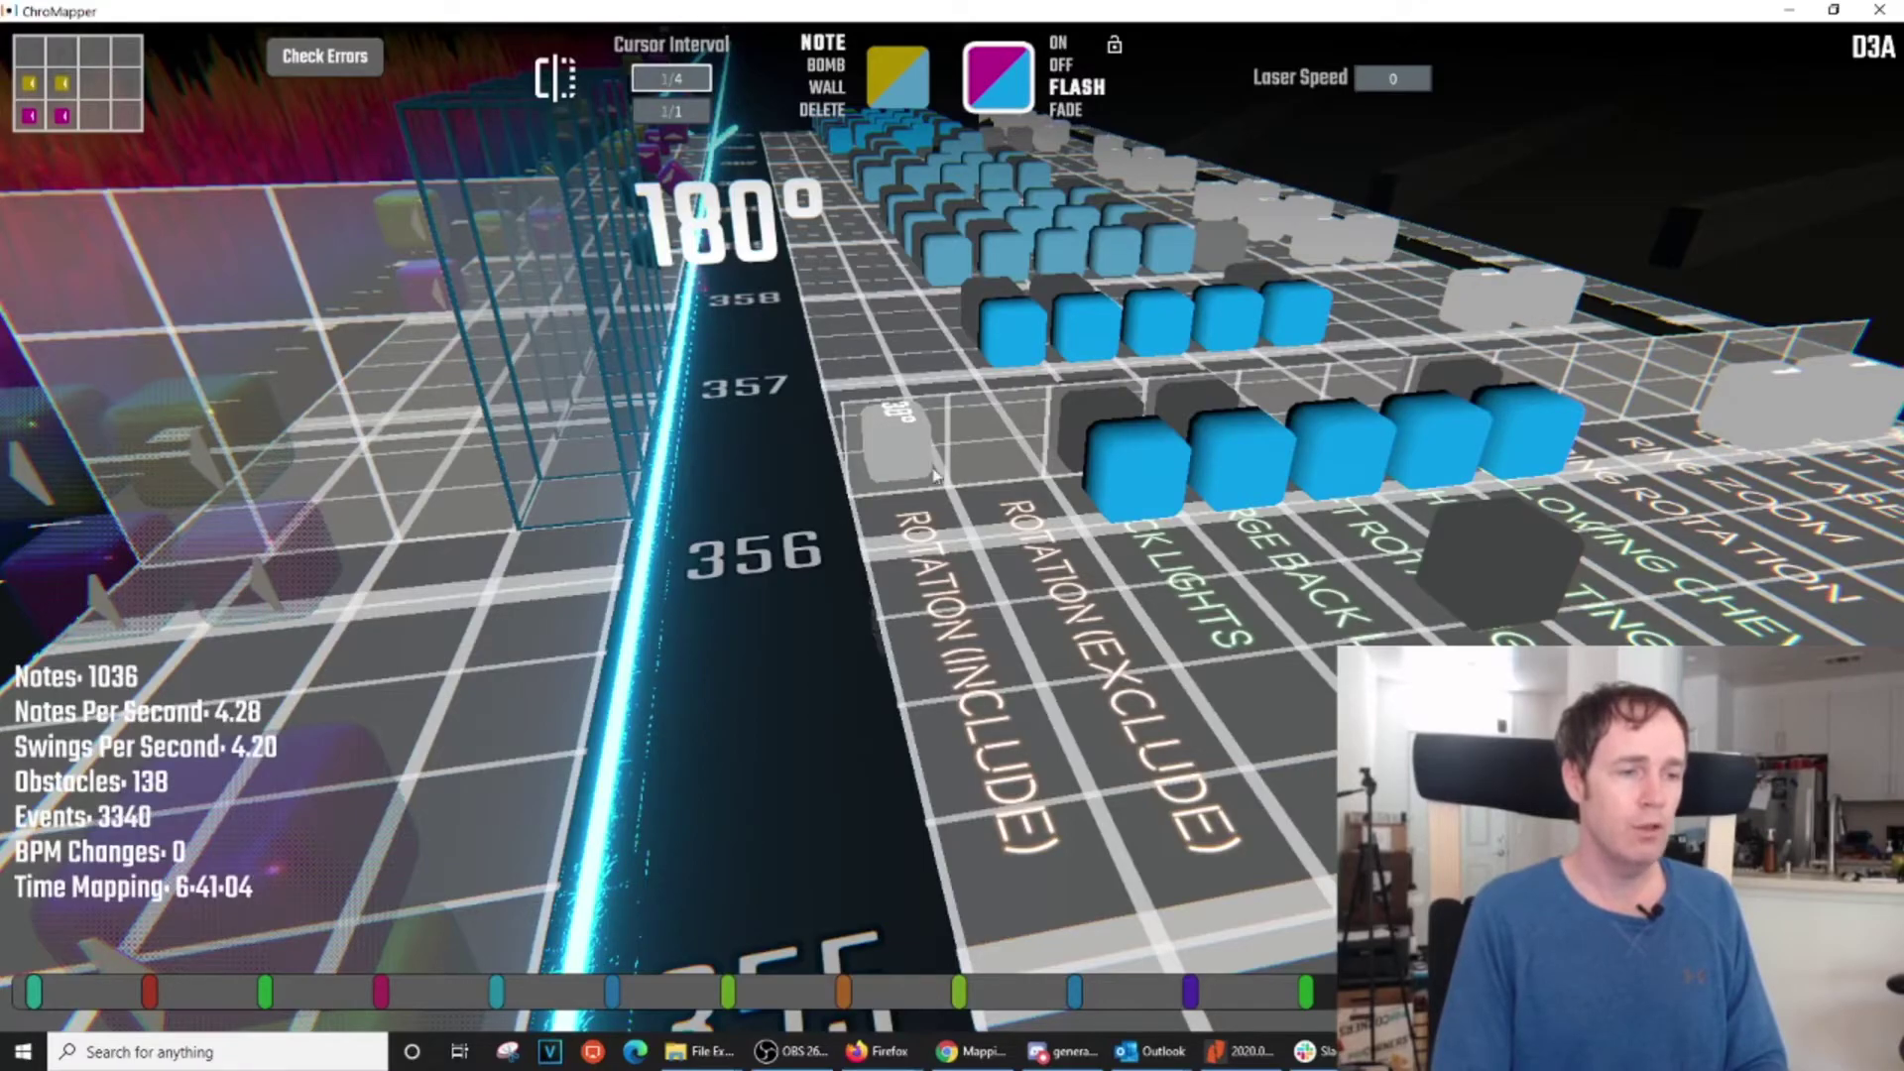
Place a 15° left event in the Rotation (Exclude) lane, step its rotation repeatedly to the right, and remove it
key("q")
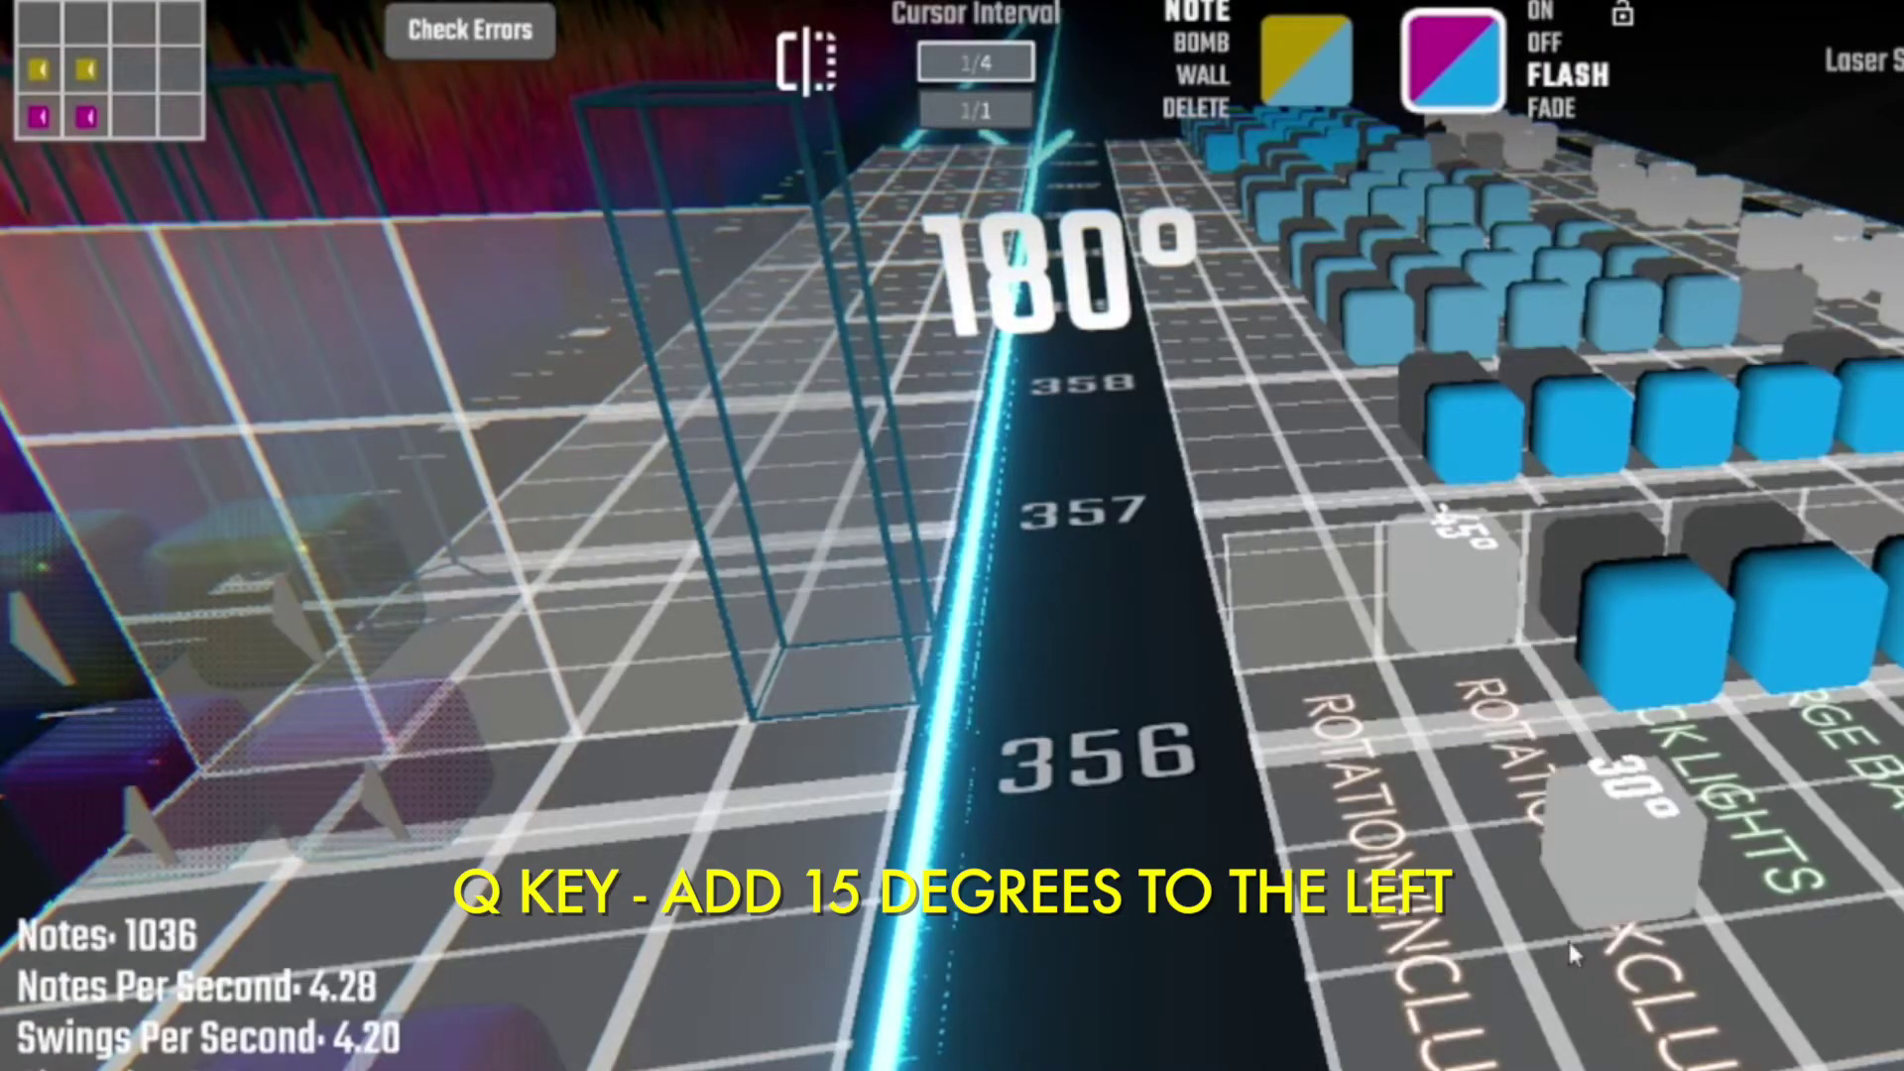
key("e")
key("e")
key("e")
key("e")
key("e")
key("e")
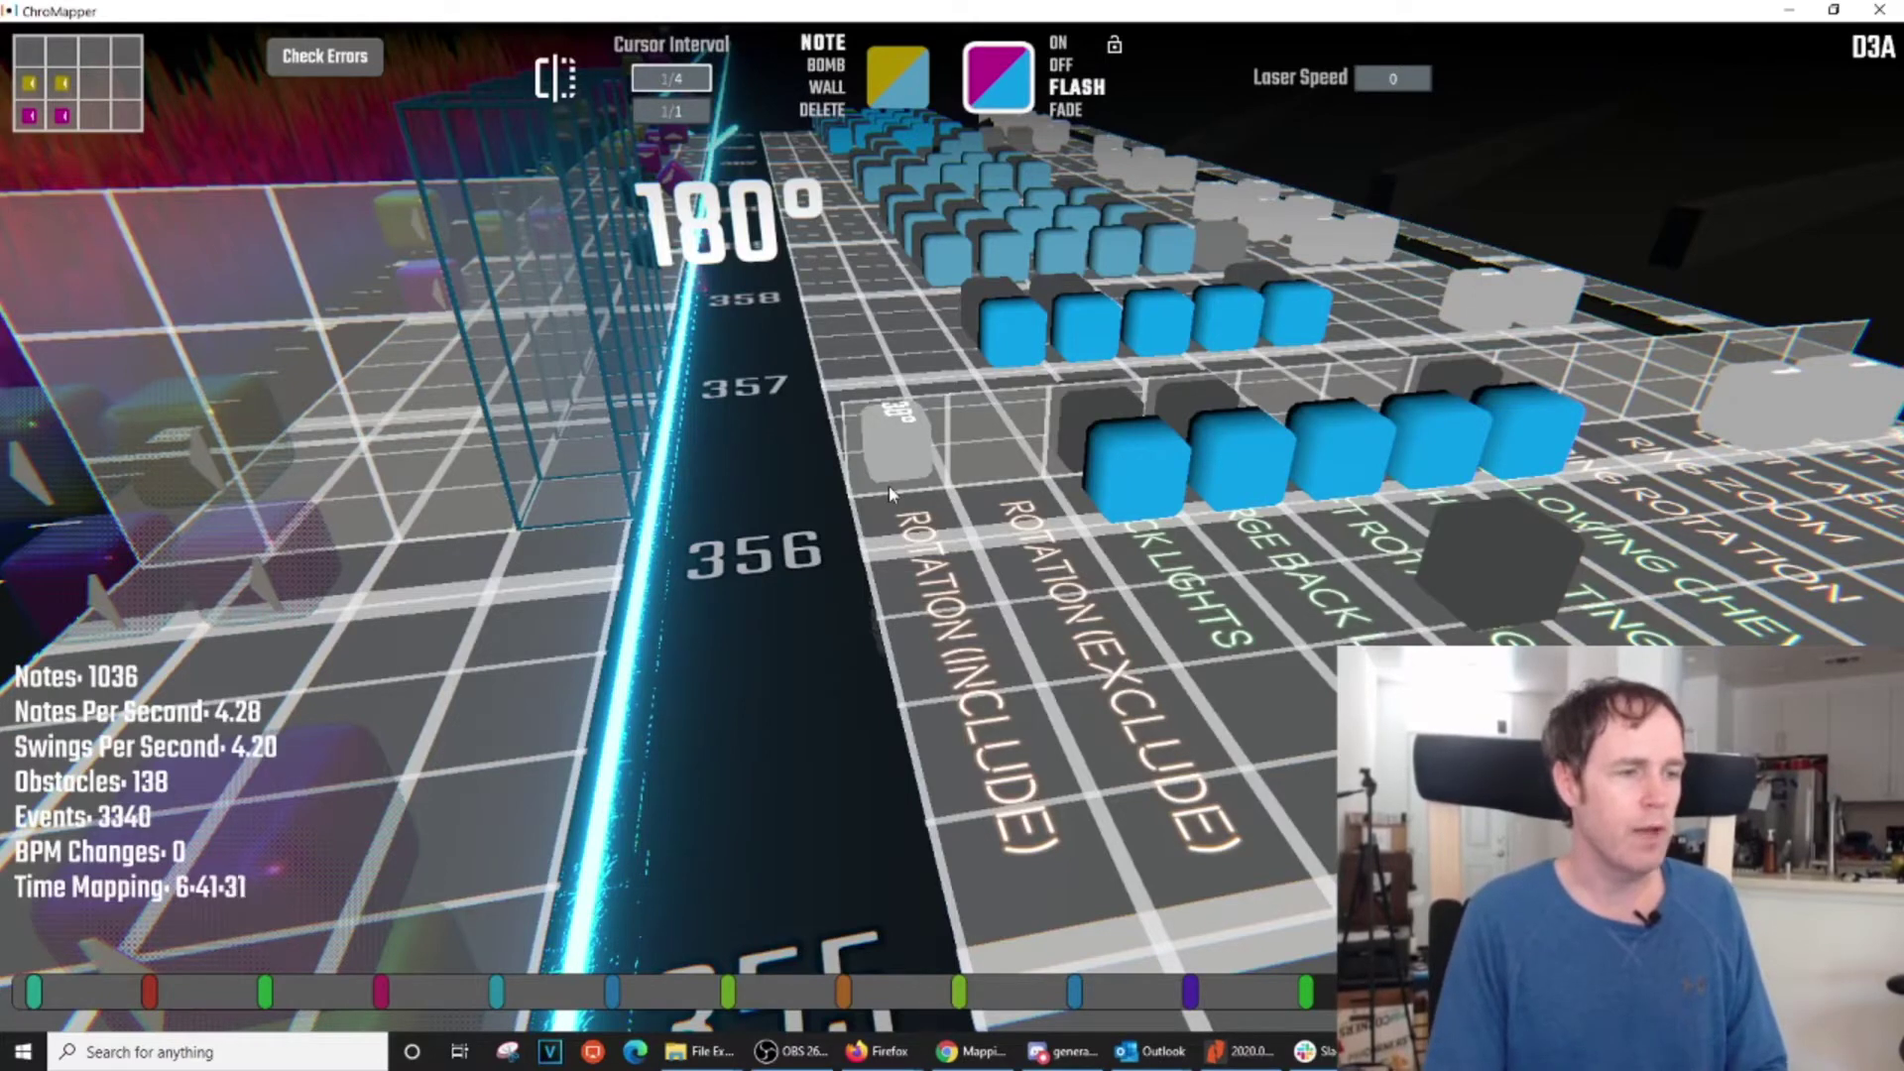
Place a 15° left rotation event in the Rotation (Include) lane just after beat 356 and advance past it
left_click_drag(889, 486, 1175, 696)
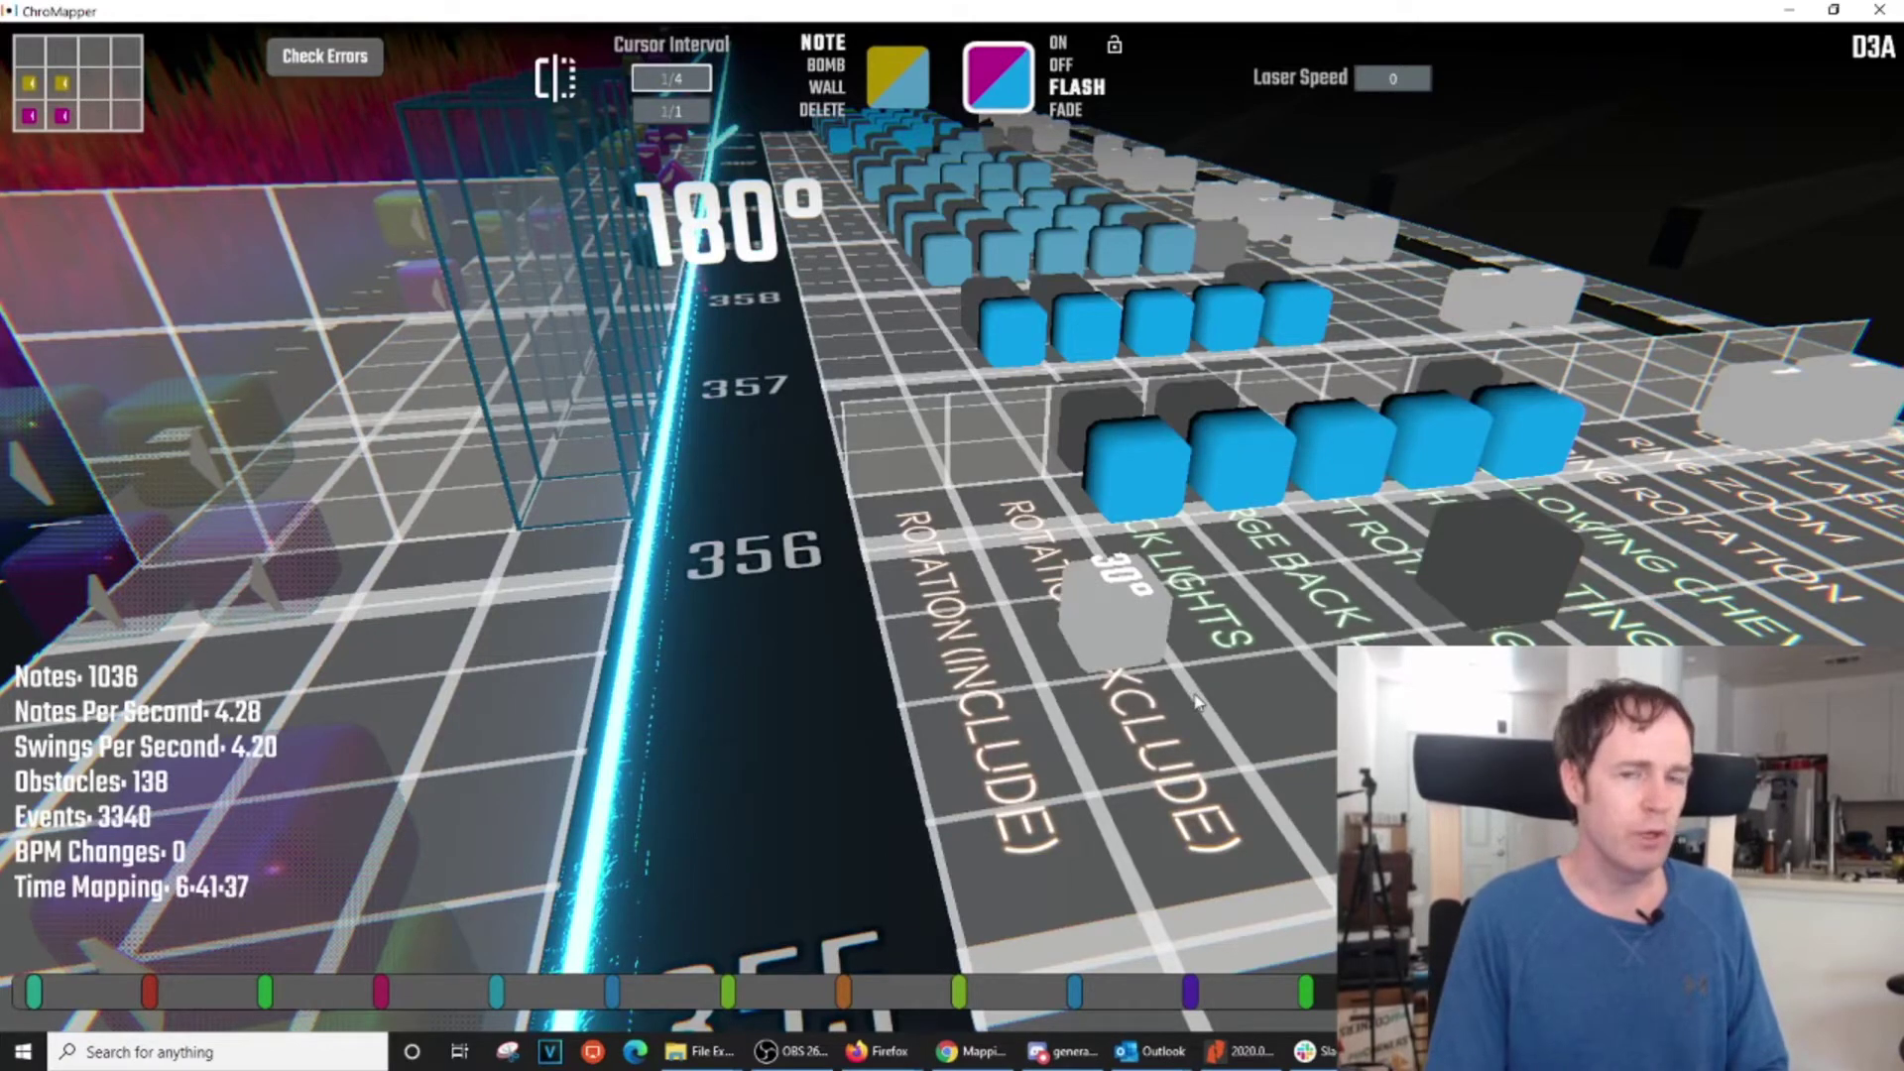
key("shift+1")
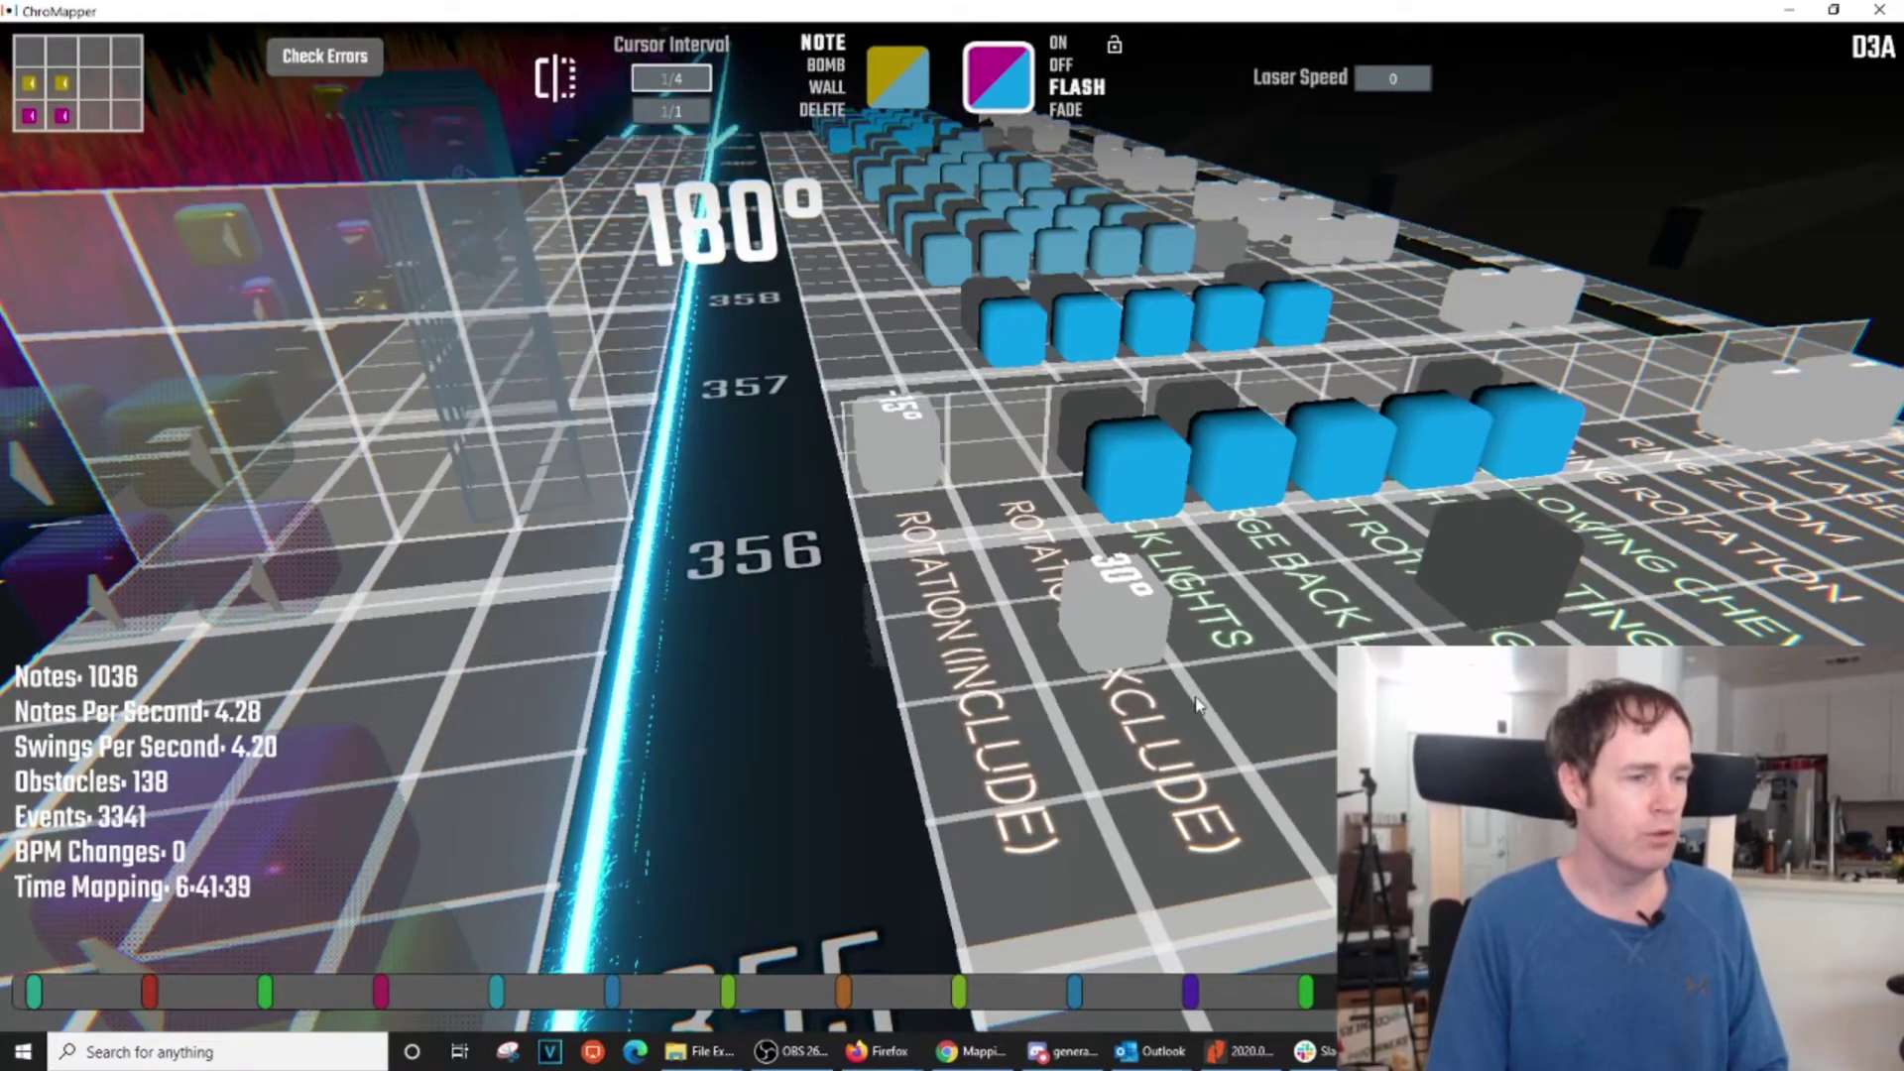
scroll(1141, 669, "up", 2)
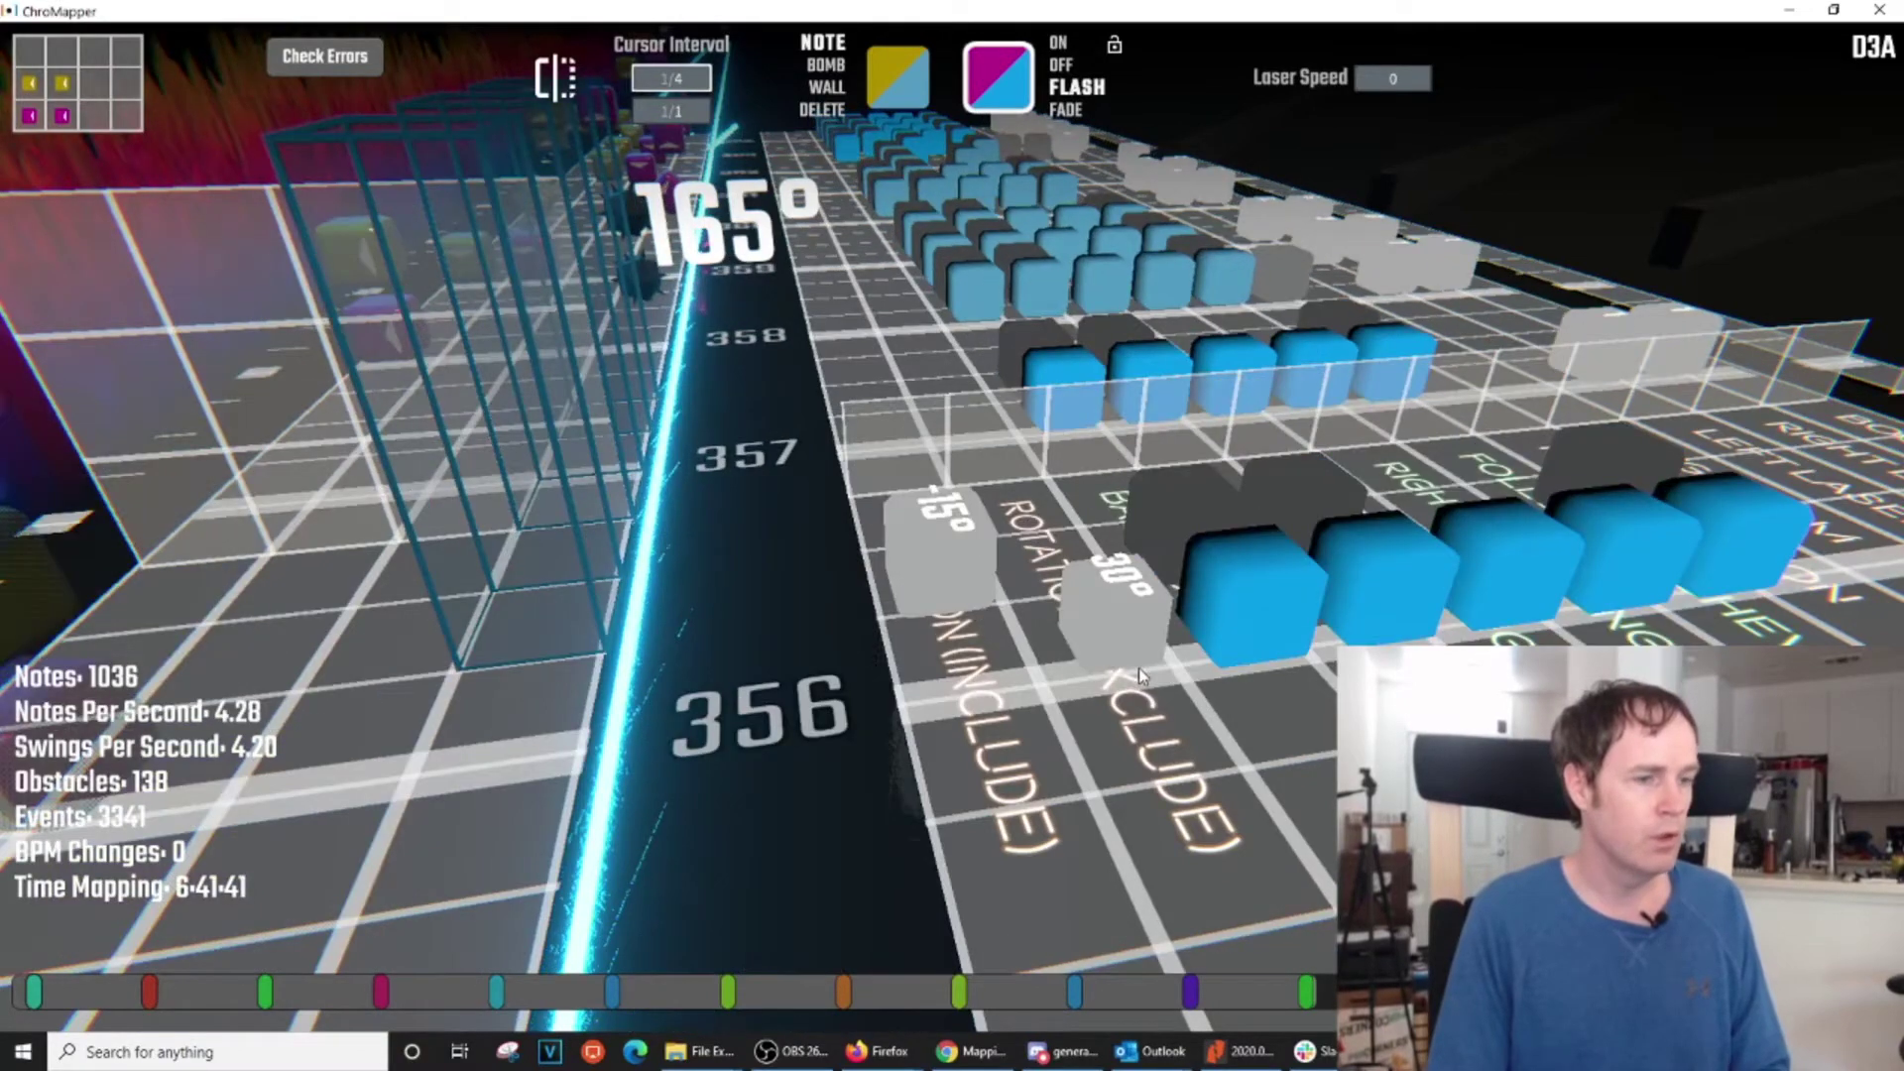
Add two more 15° left rotation events in the Rotation (Include) lane, spaced beside the walls between beats 356 and 358
key("ctrl+v")
scroll(1139, 678, "up", 1)
key("shift+1")
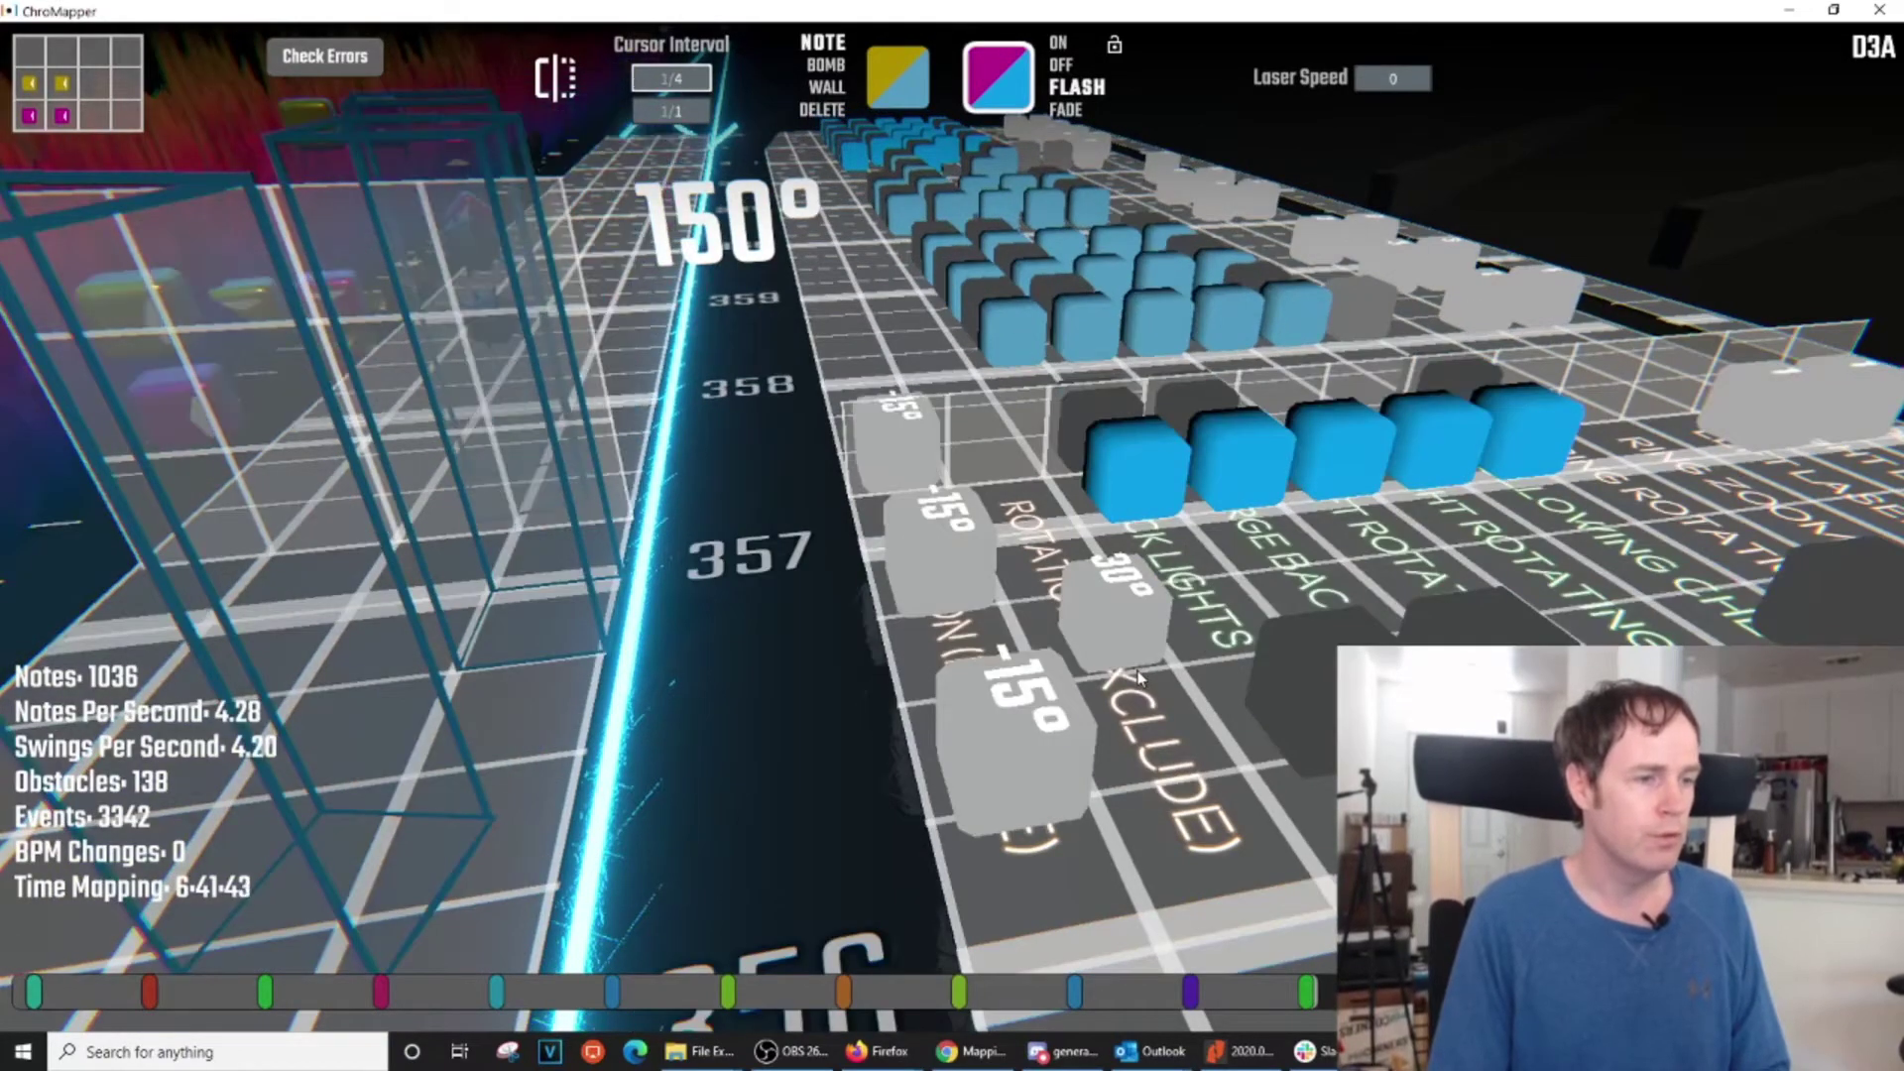
Play back the new left rotations and walls from around beat 355, then examine the notes following them at beat 358
scroll(1139, 684, "down", 3)
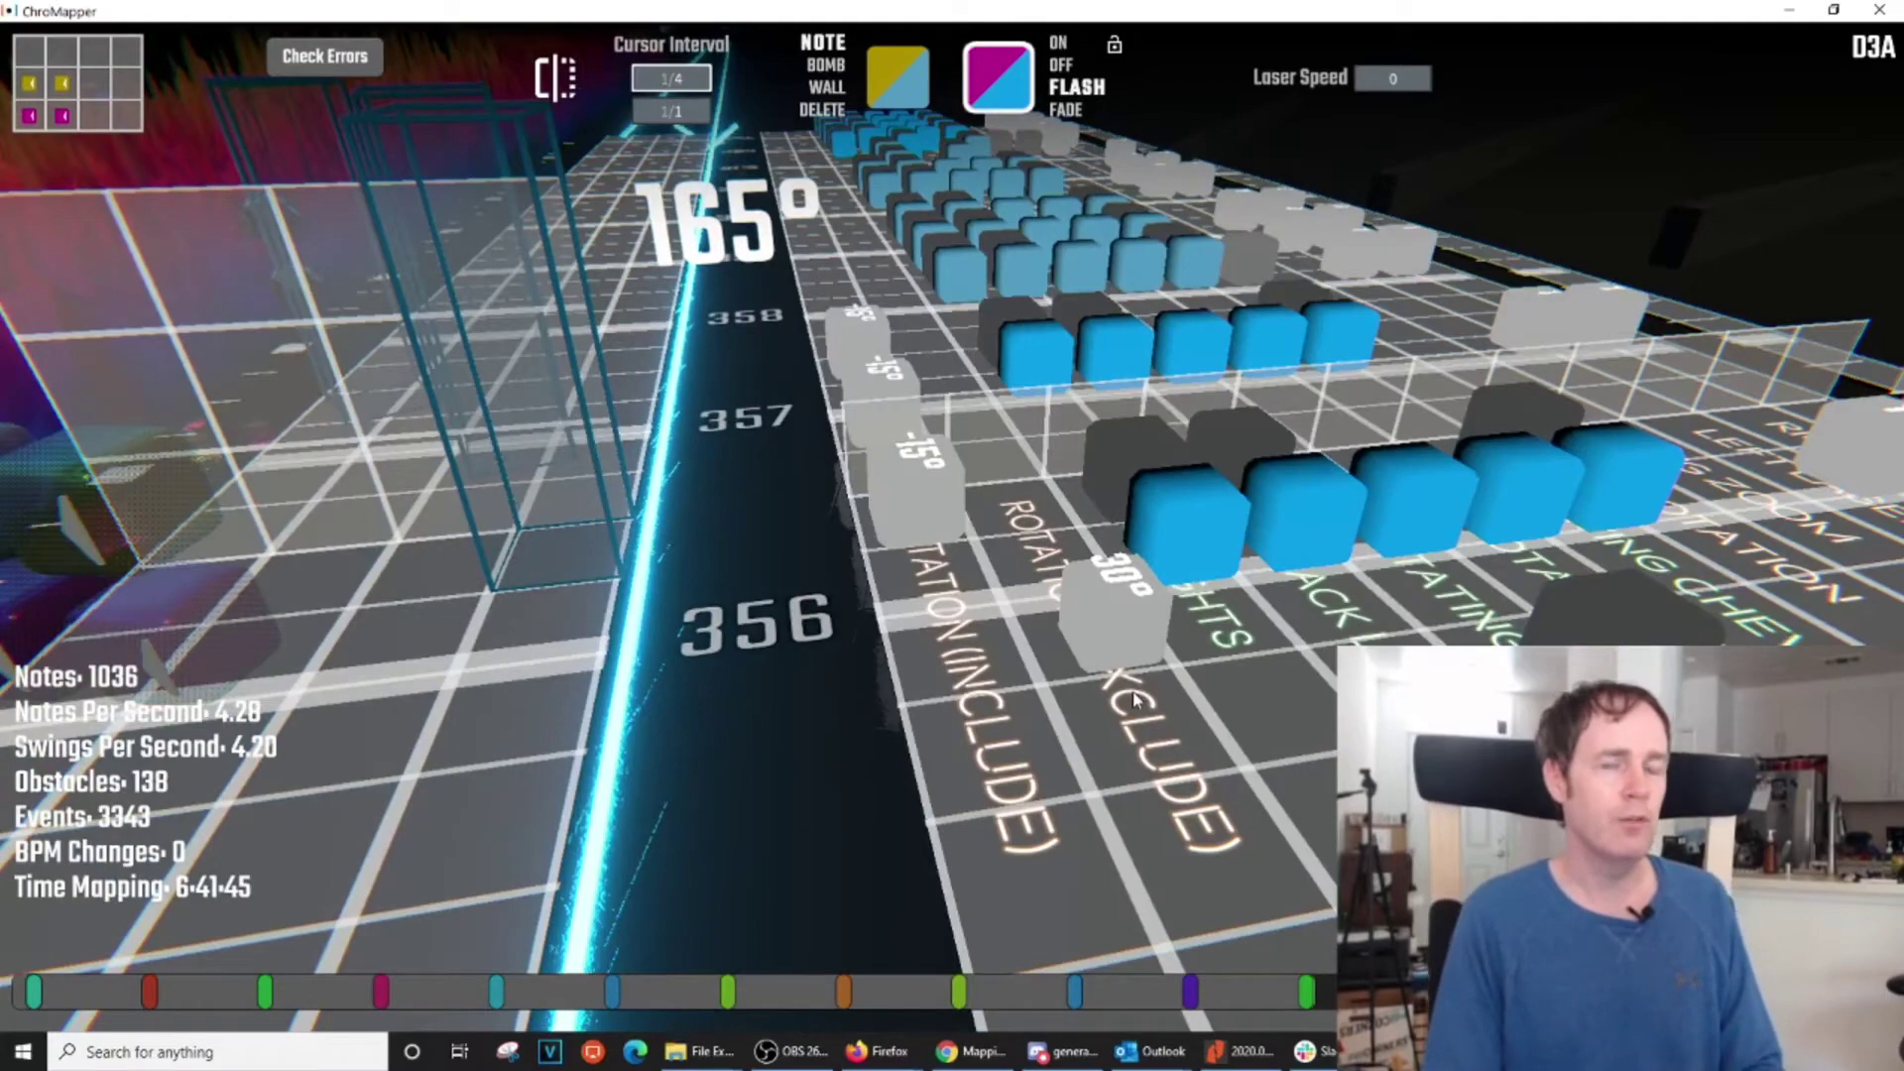
scroll(1137, 699, "down", 1)
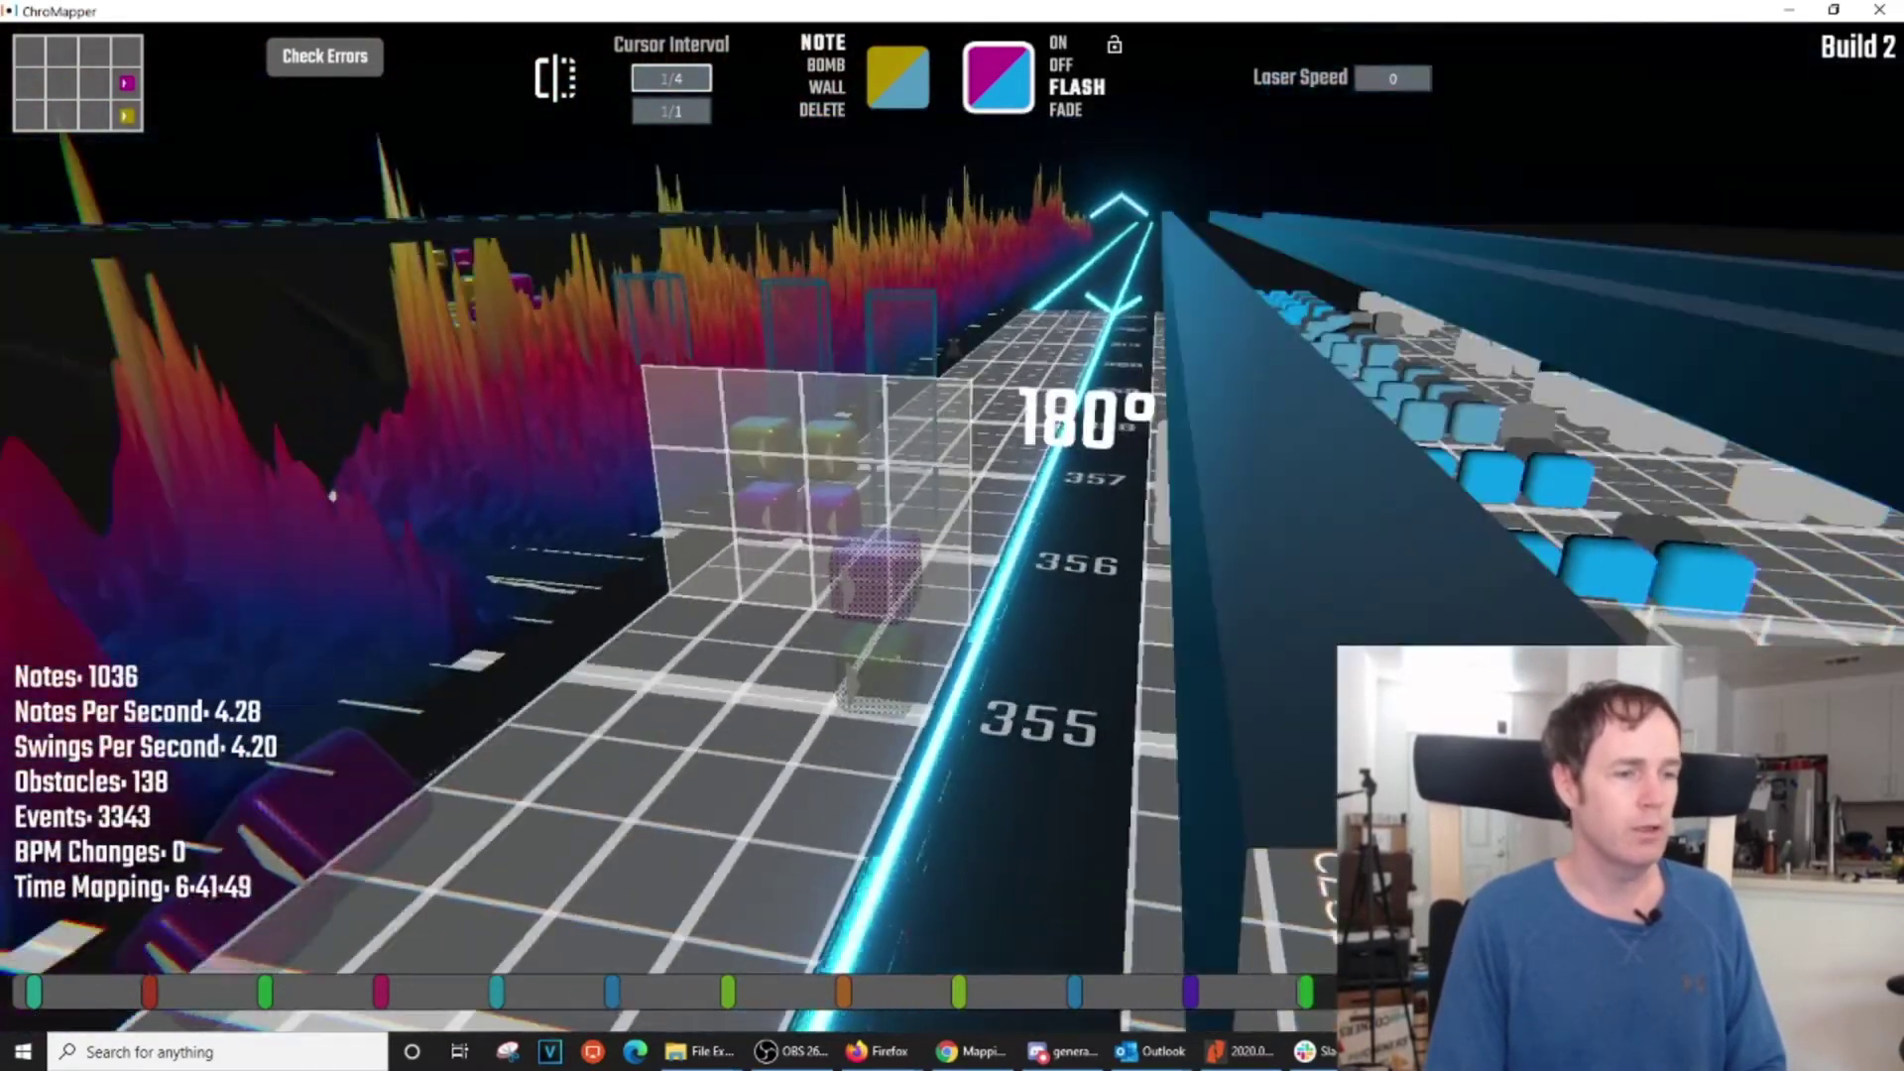
key("space")
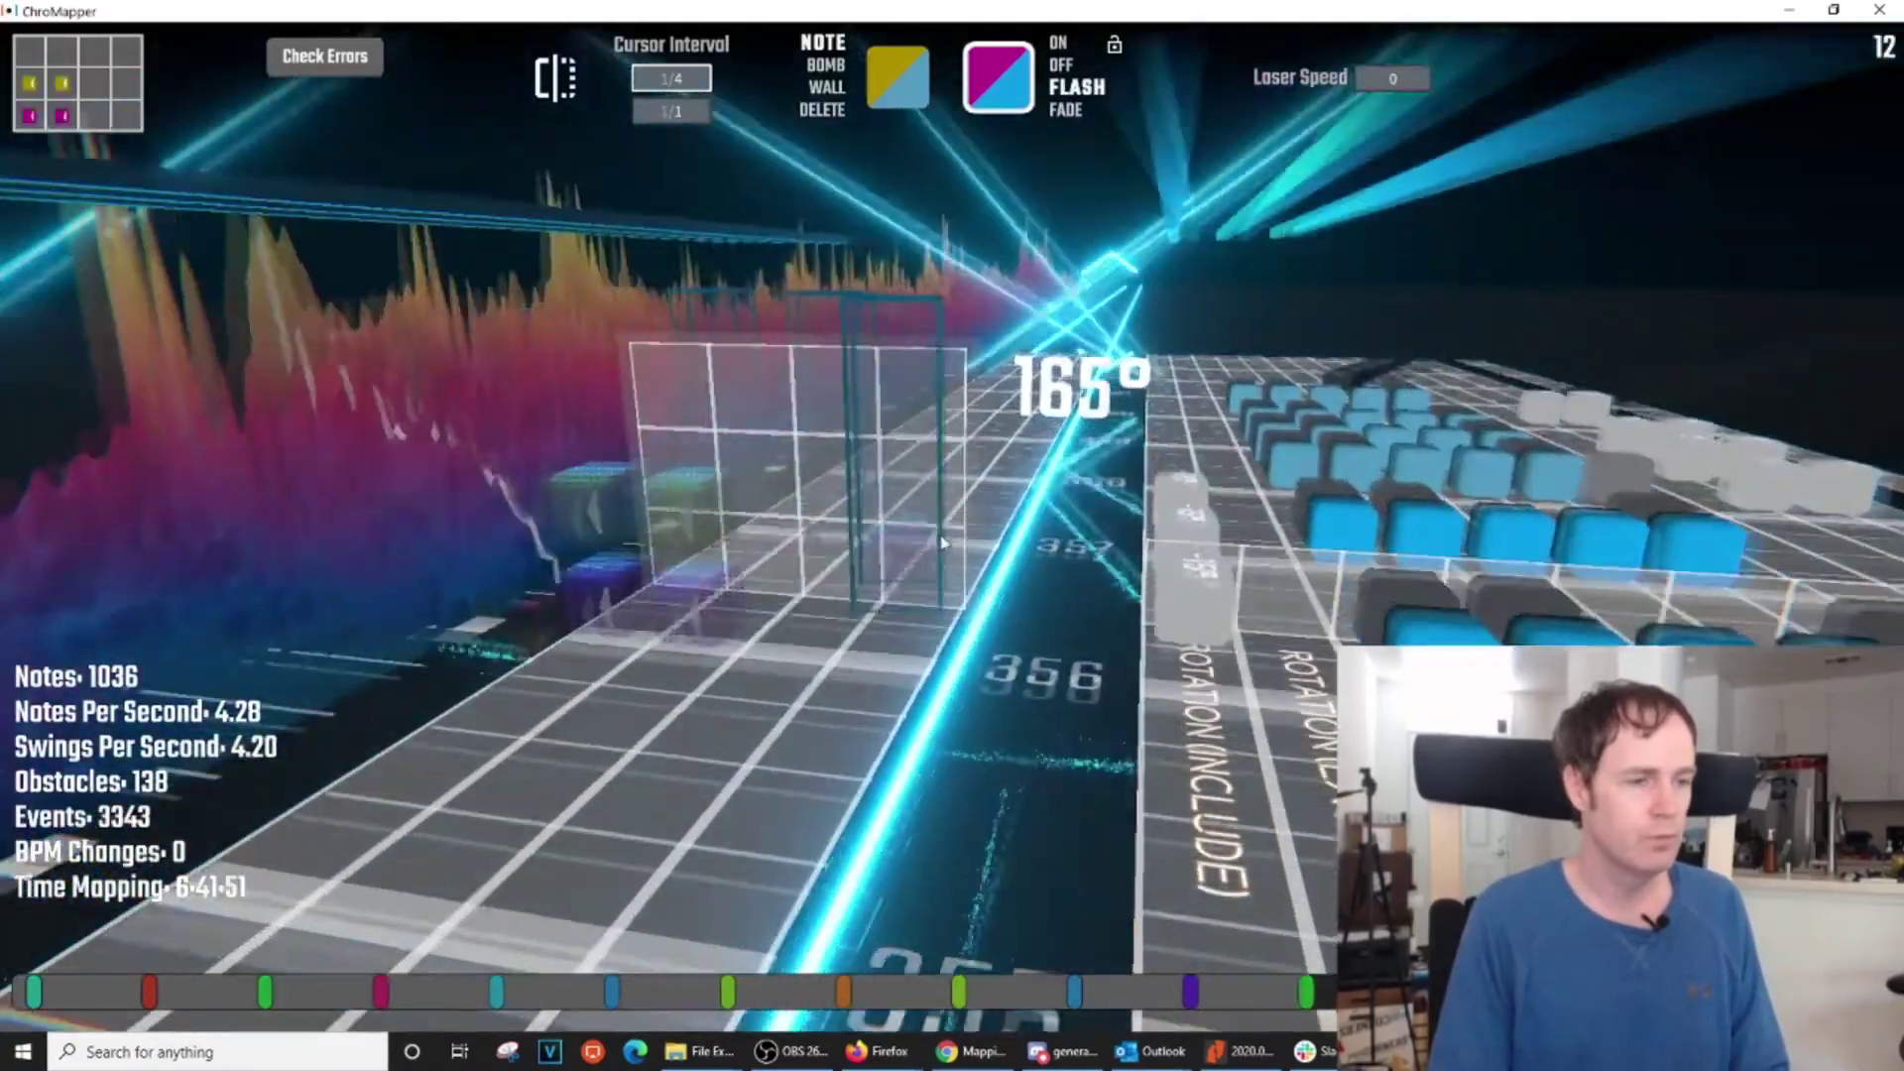
key("space")
scroll(928, 541, "down", 4)
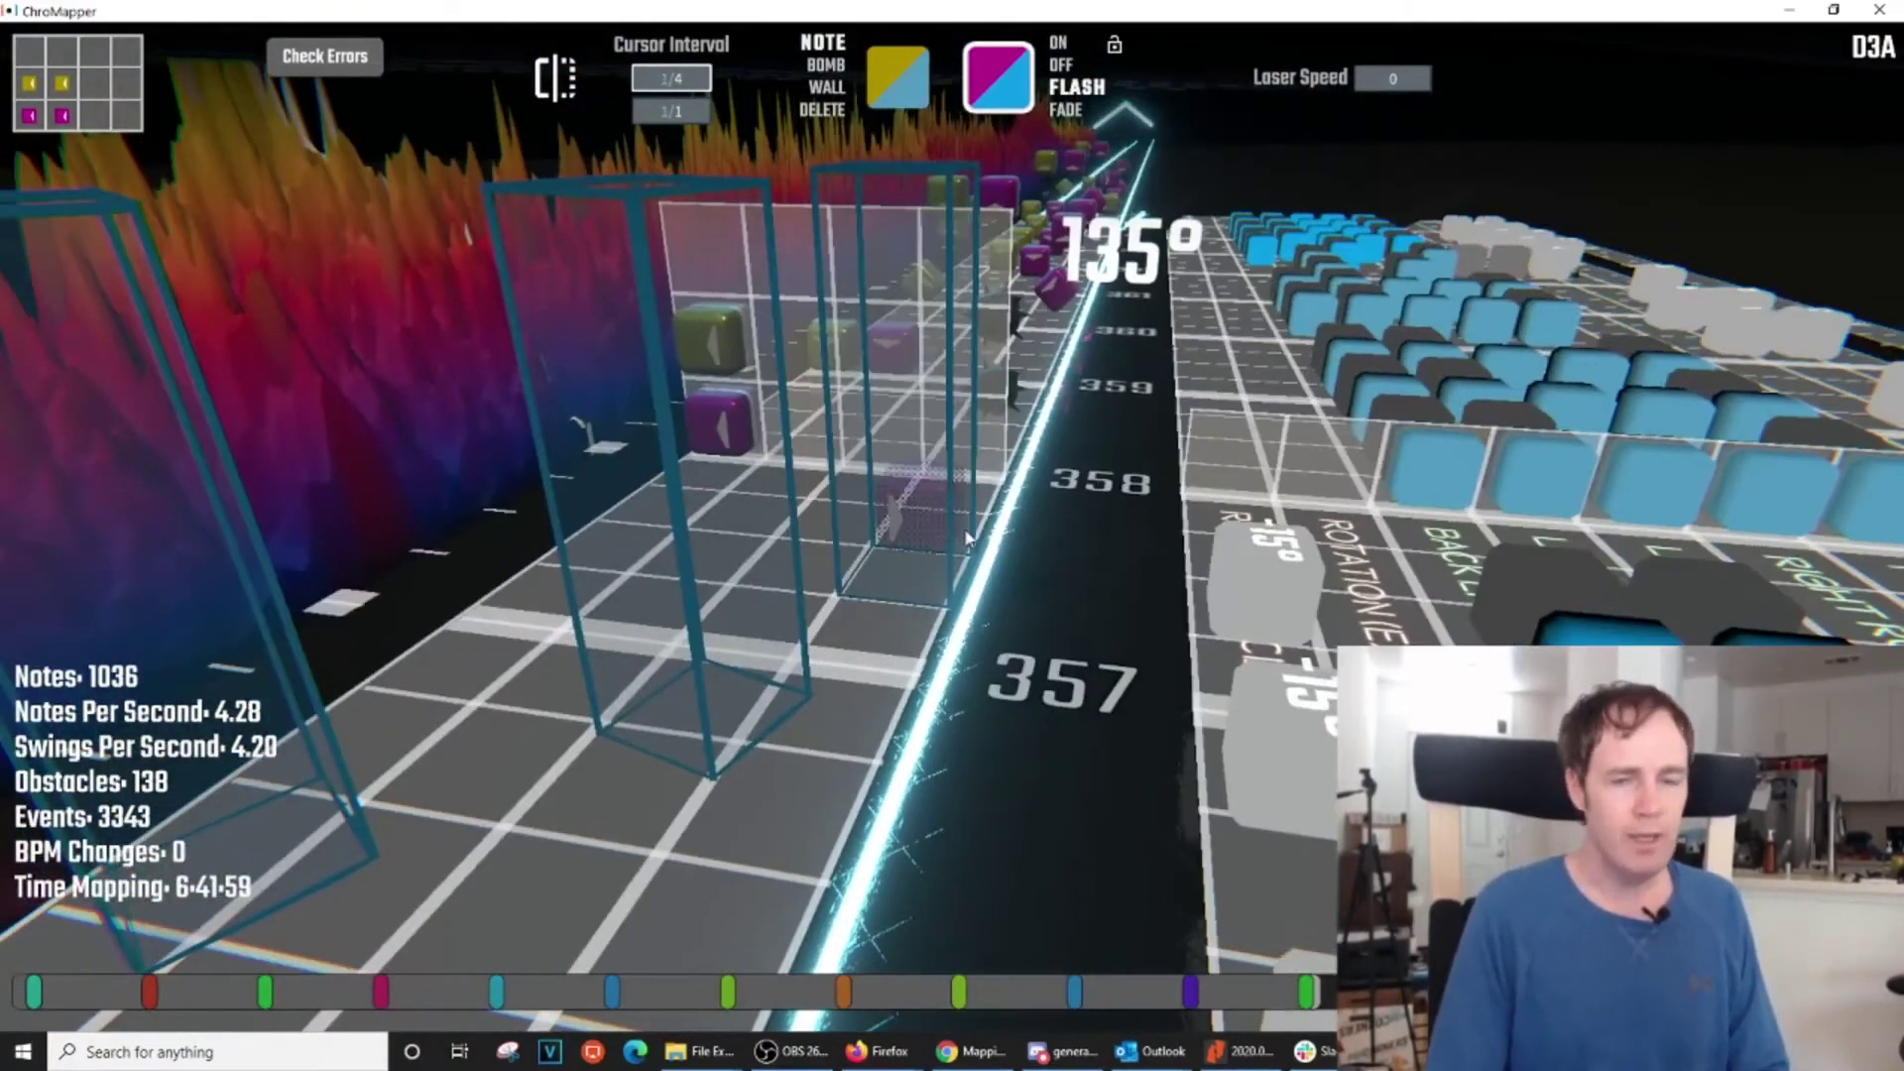
Select every note from the left-pointing pair at beat 358 through beat 364, mirror the selection, and deselect it
key("a")
mouse_move(964, 528)
right_mouse_down()
mouse_move(913, 535)
mouse_move(938, 536)
right_mouse_up()
key("d")
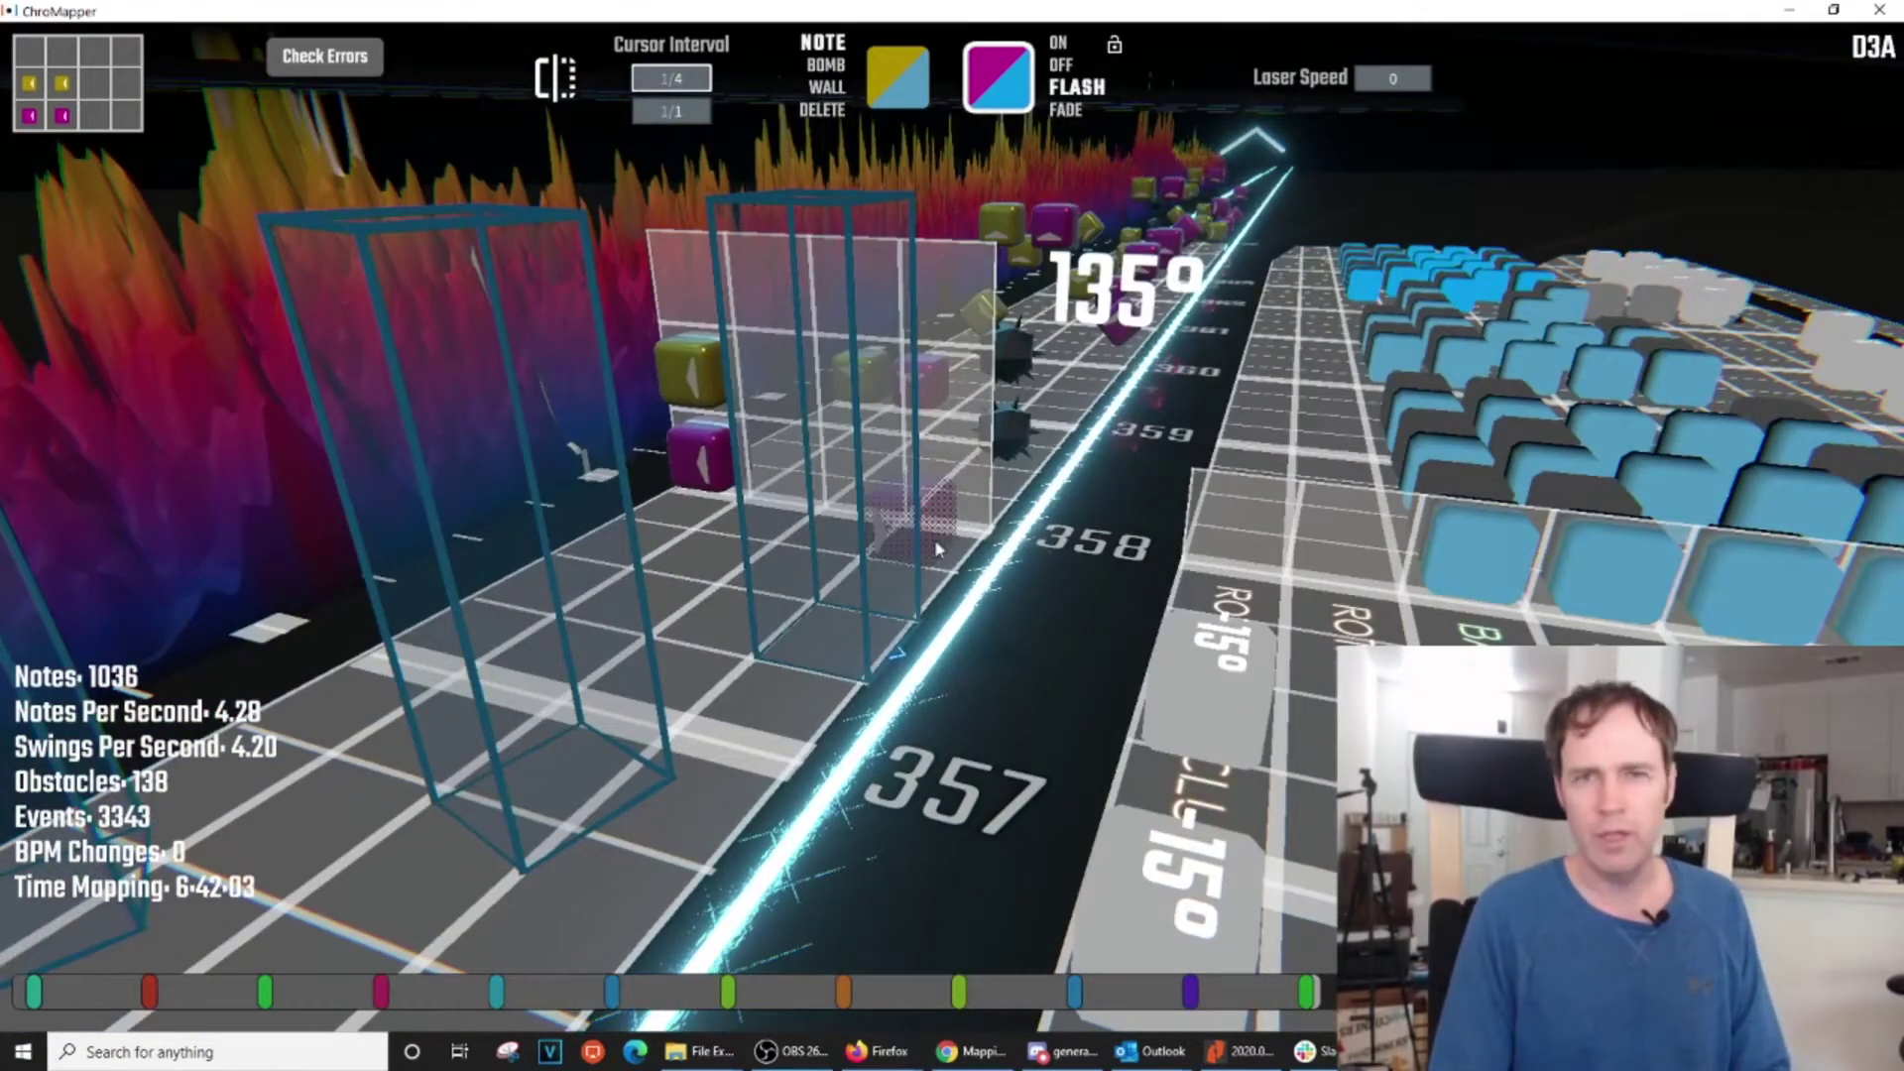
left_click(684, 378, "shift")
scroll(1056, 483, "up", 16)
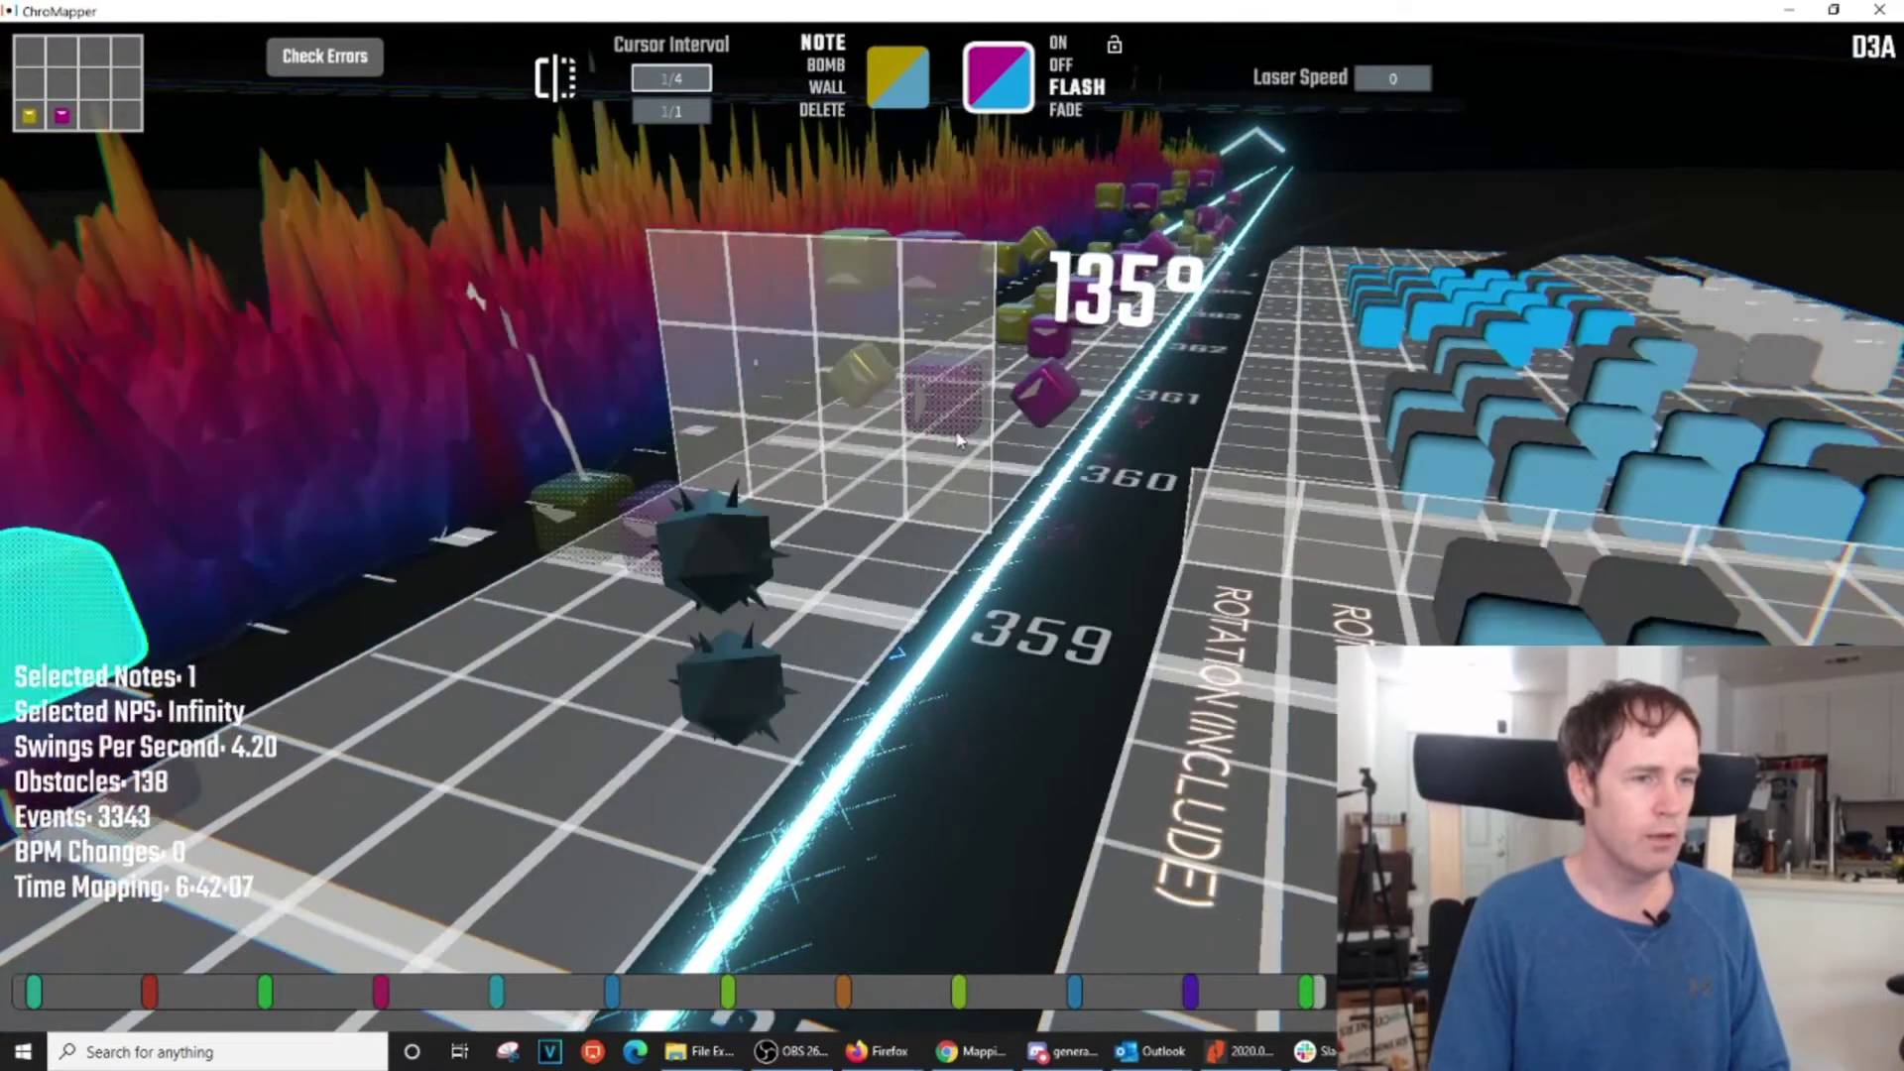
scroll(1056, 483, "up", 4)
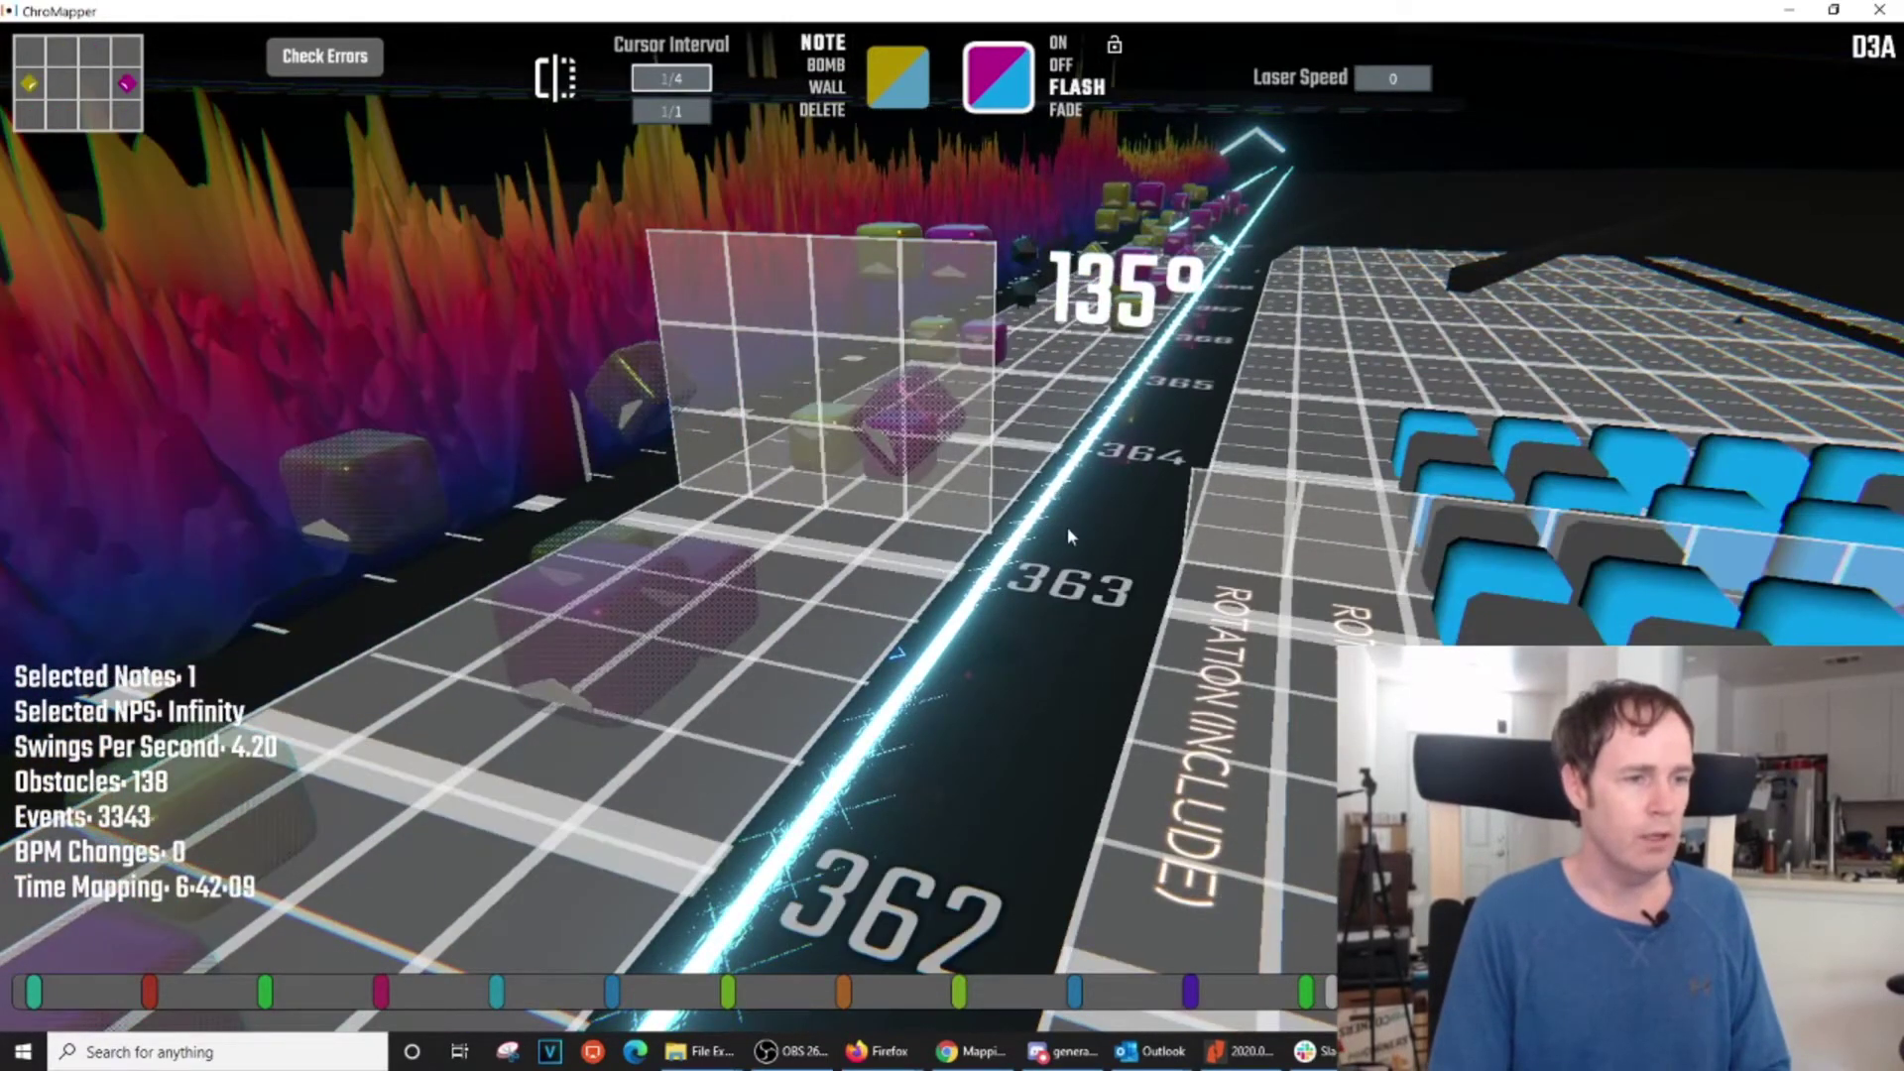
scroll(1067, 526, "up", 4)
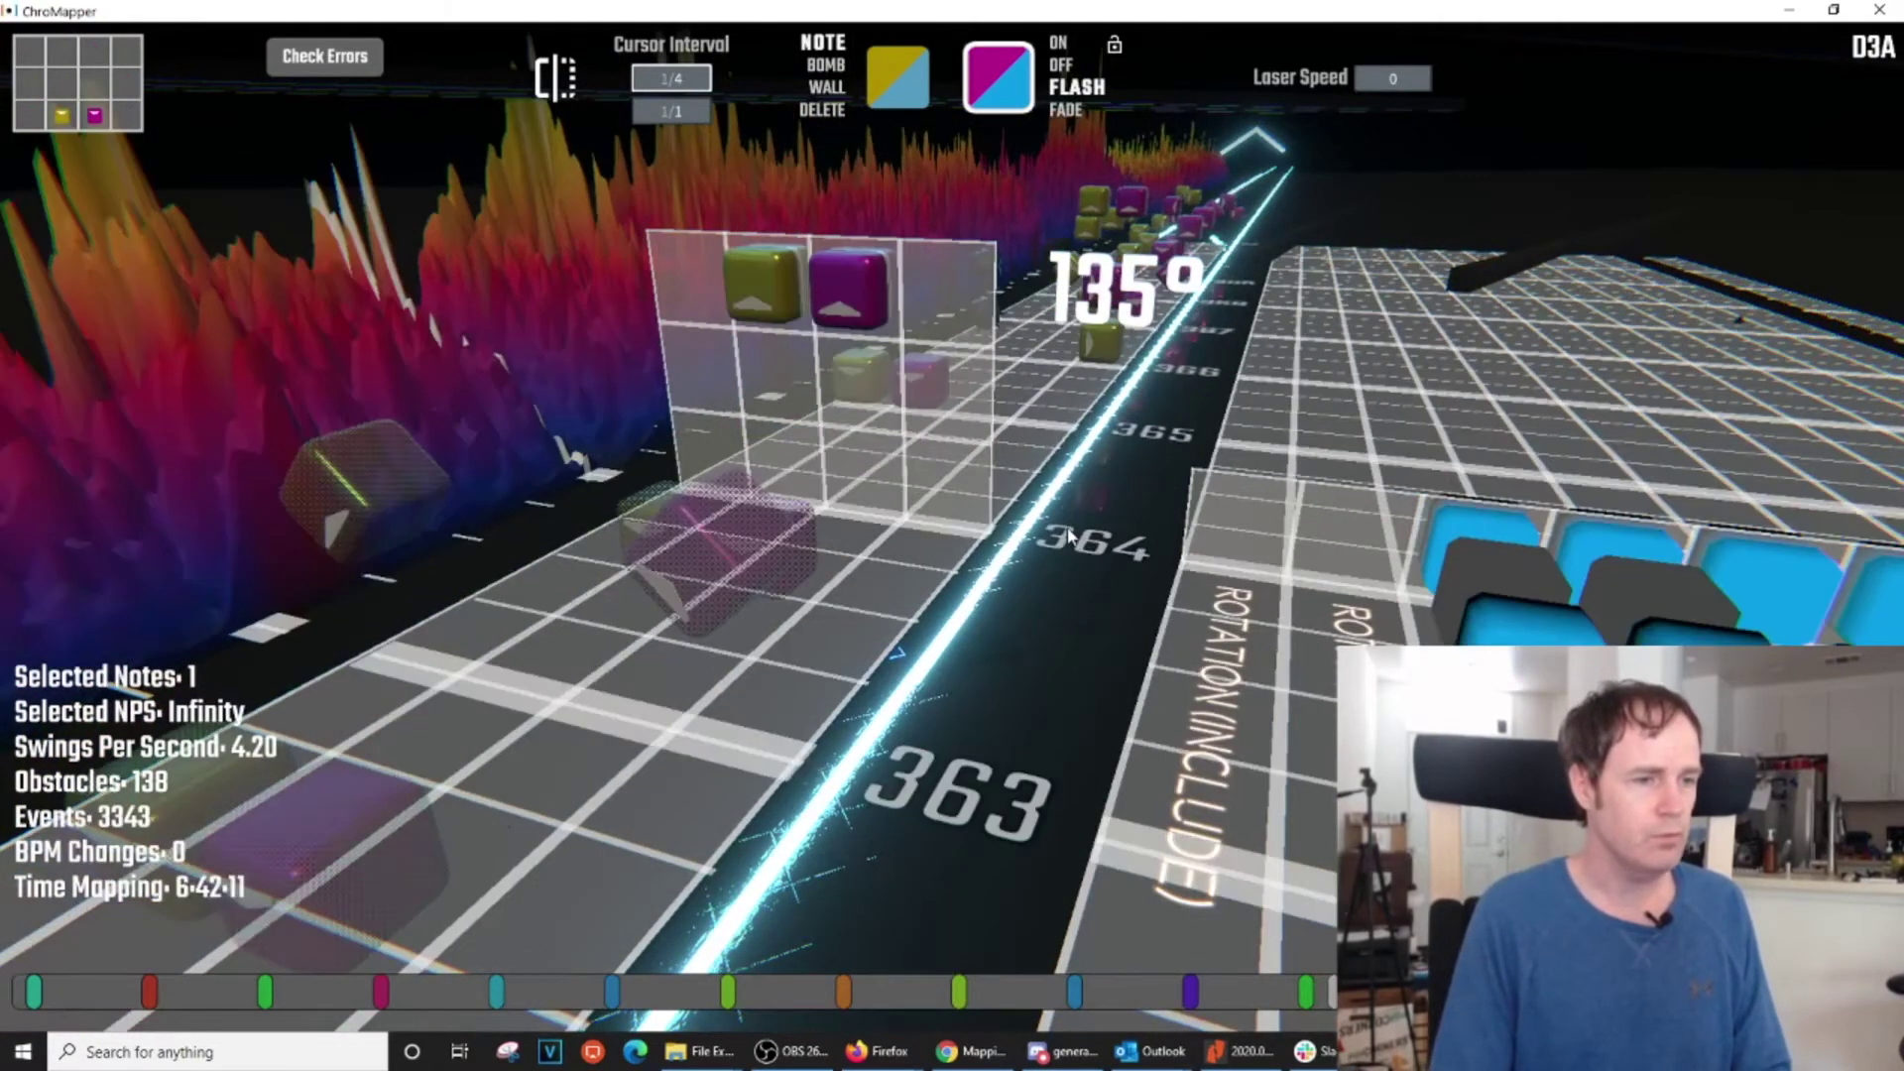
scroll(1068, 535, "up", 4)
scroll(1067, 527, "down", 4)
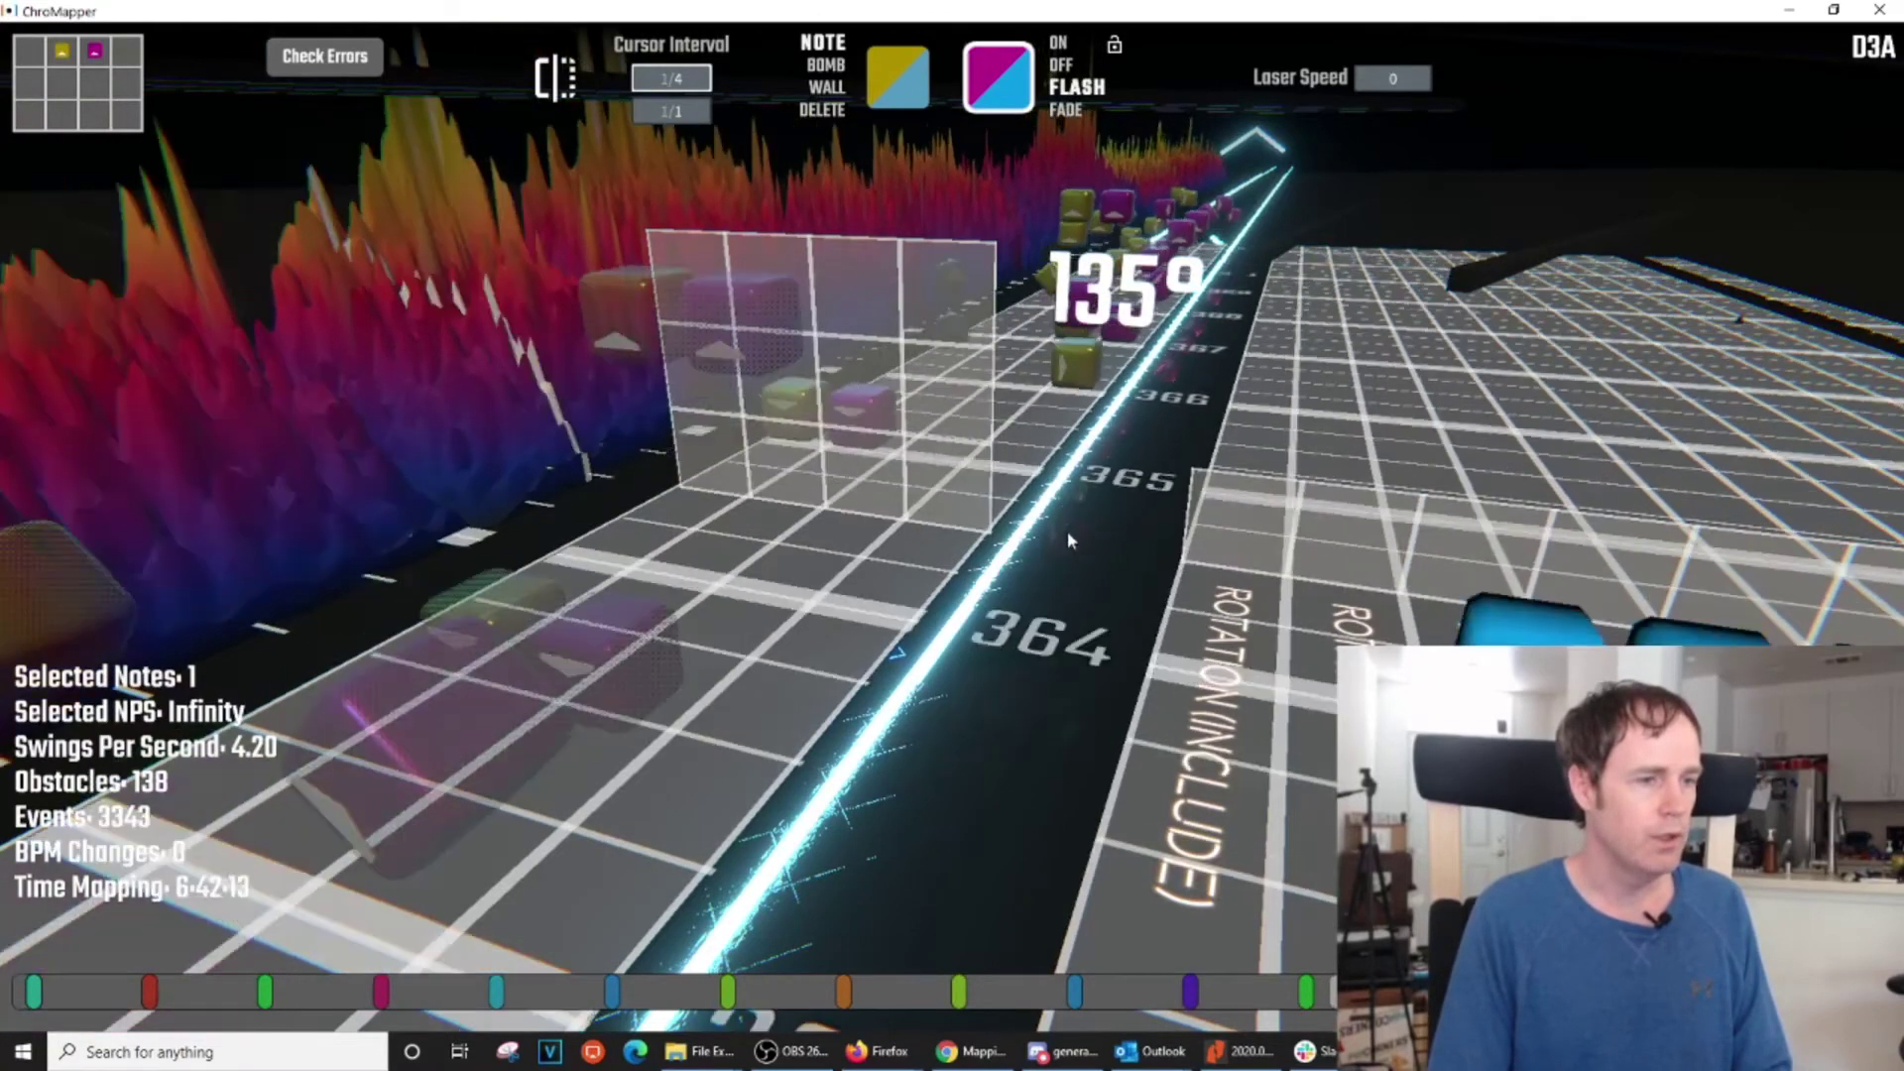
left_click(710, 282, "ctrl+shift")
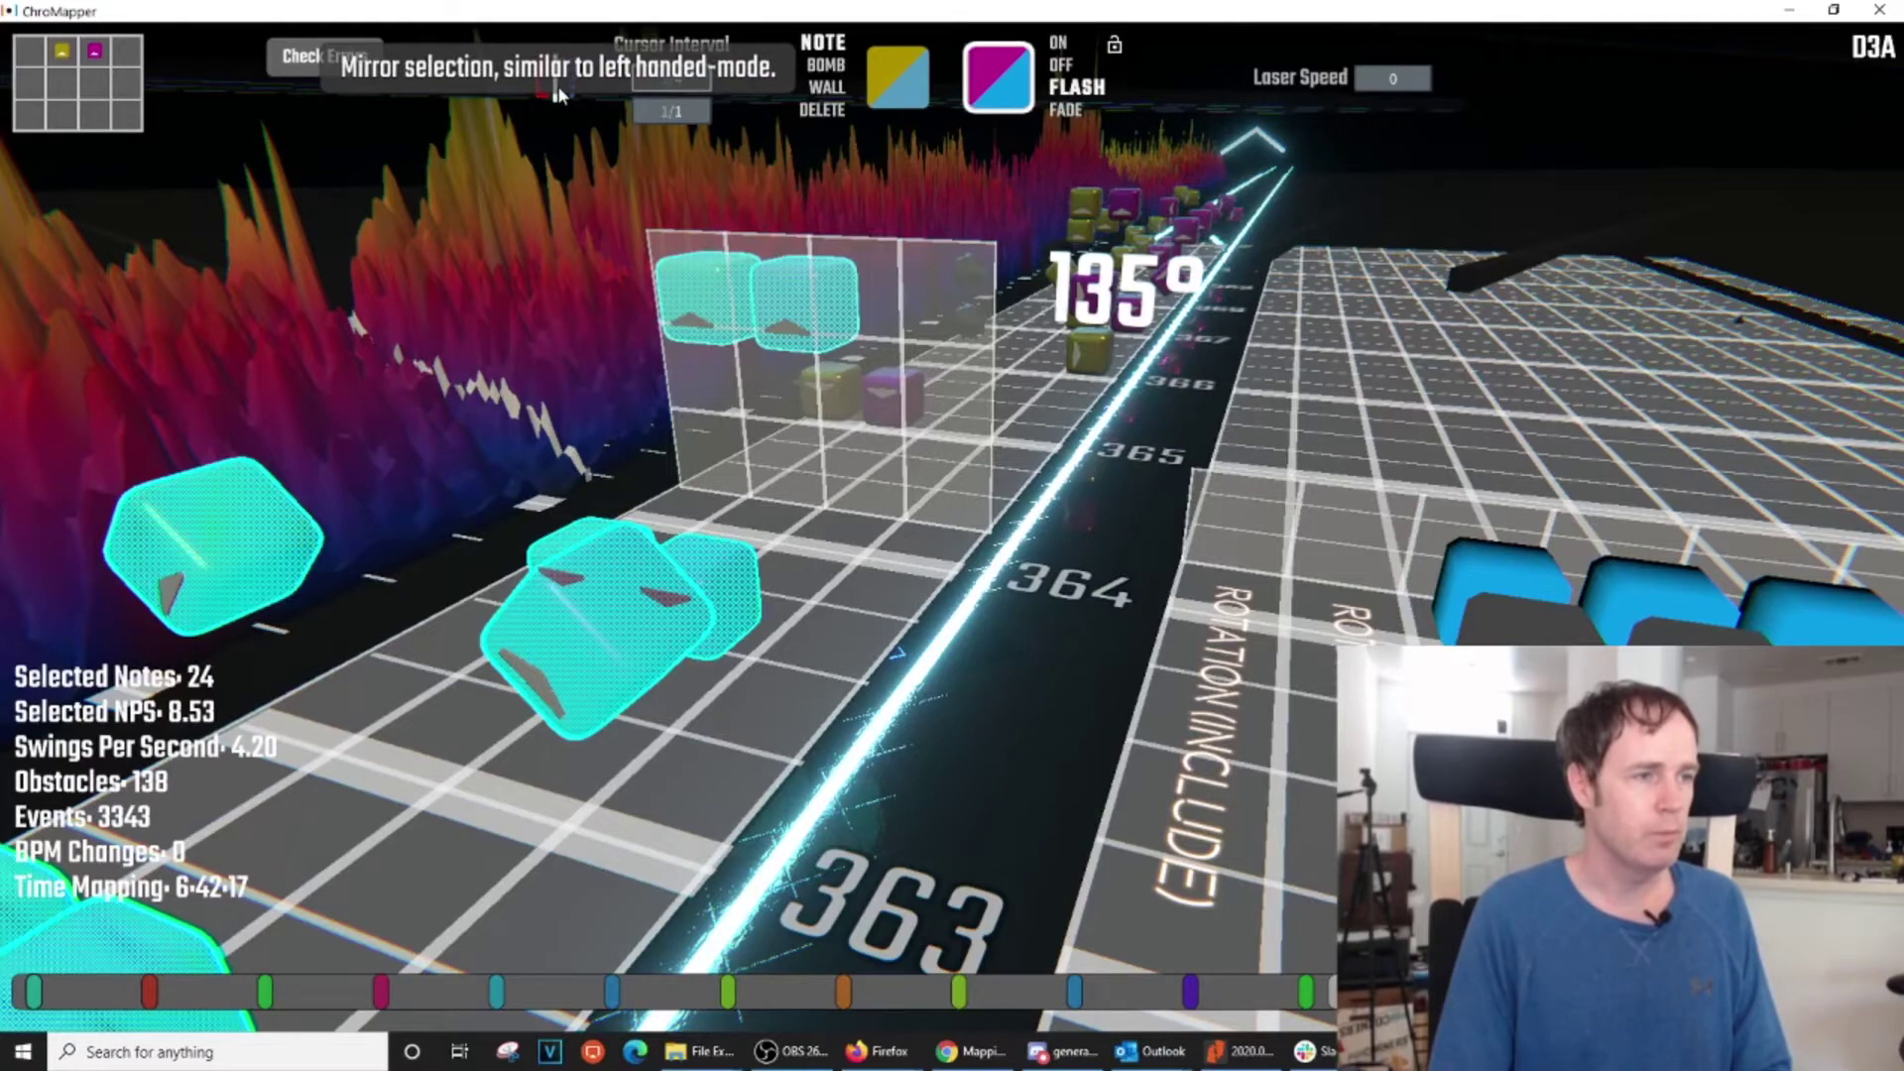
scroll(567, 238, "down", 20)
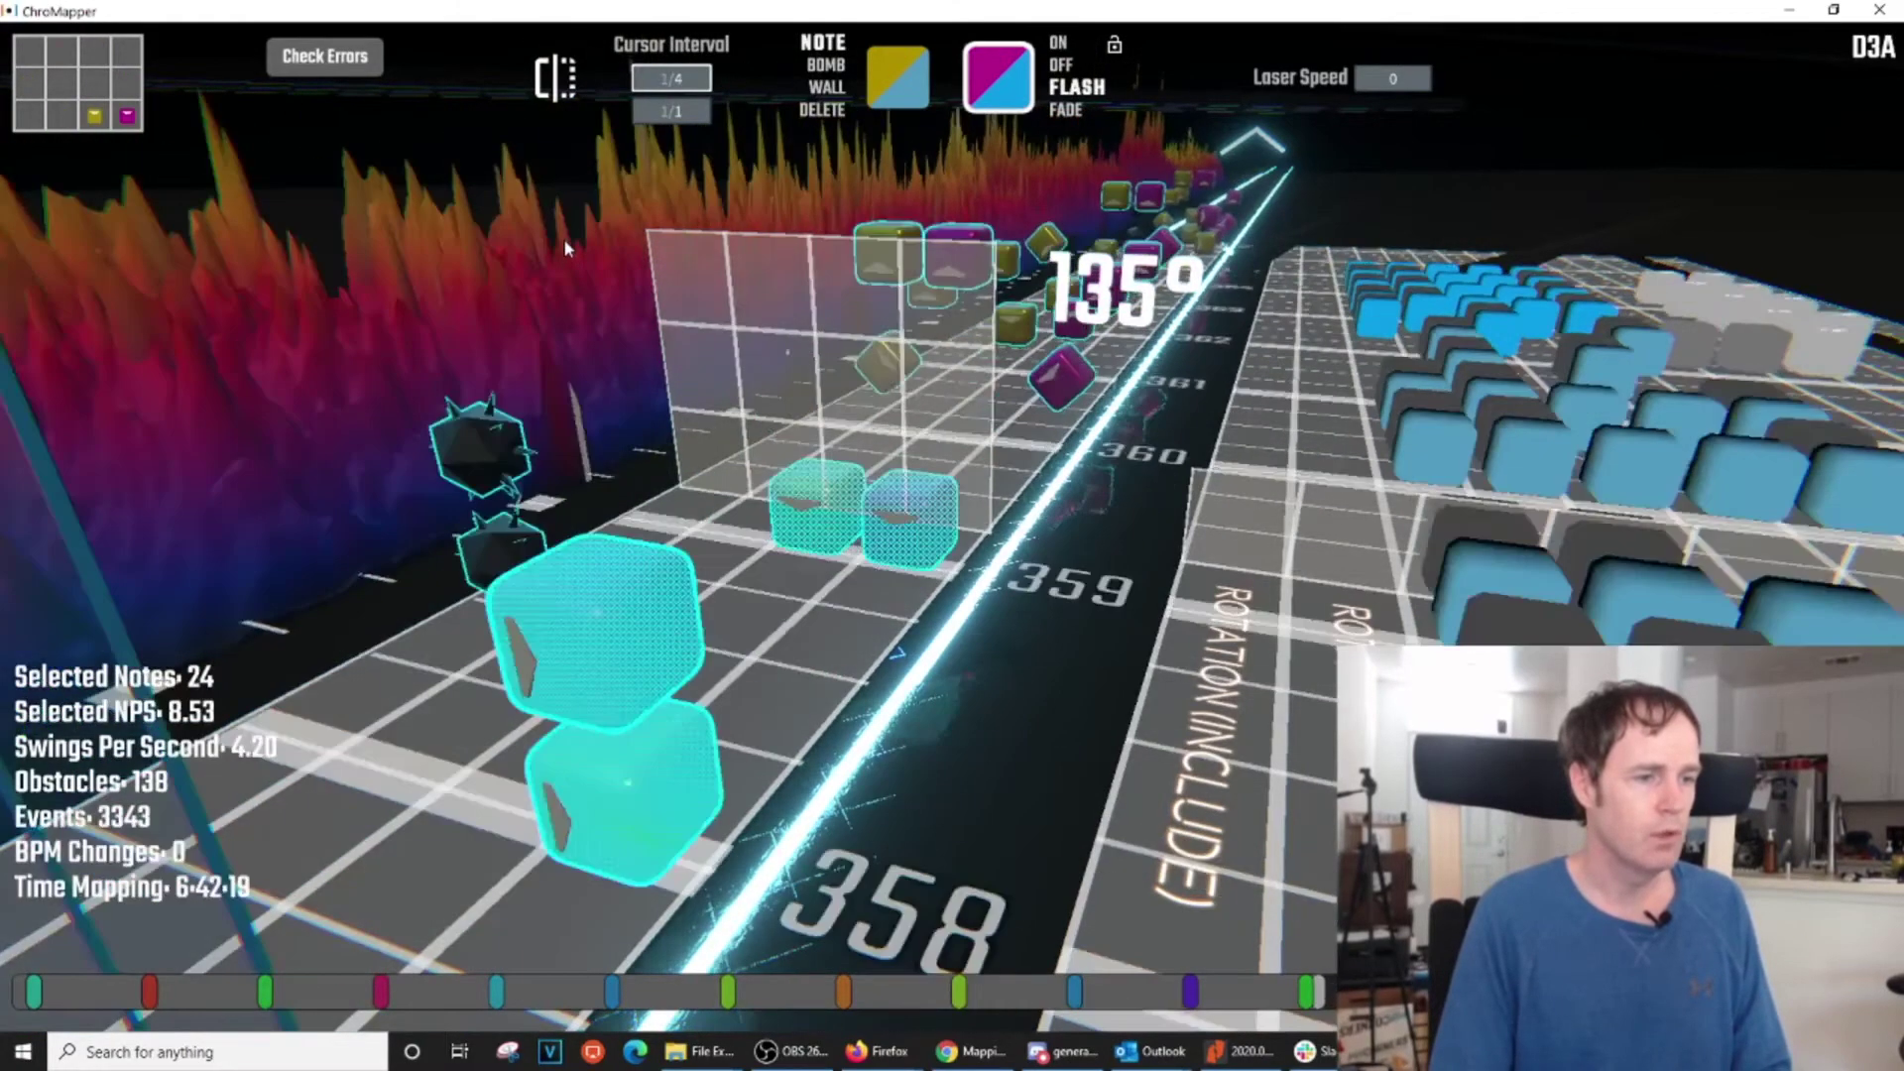
scroll(564, 238, "down", 3)
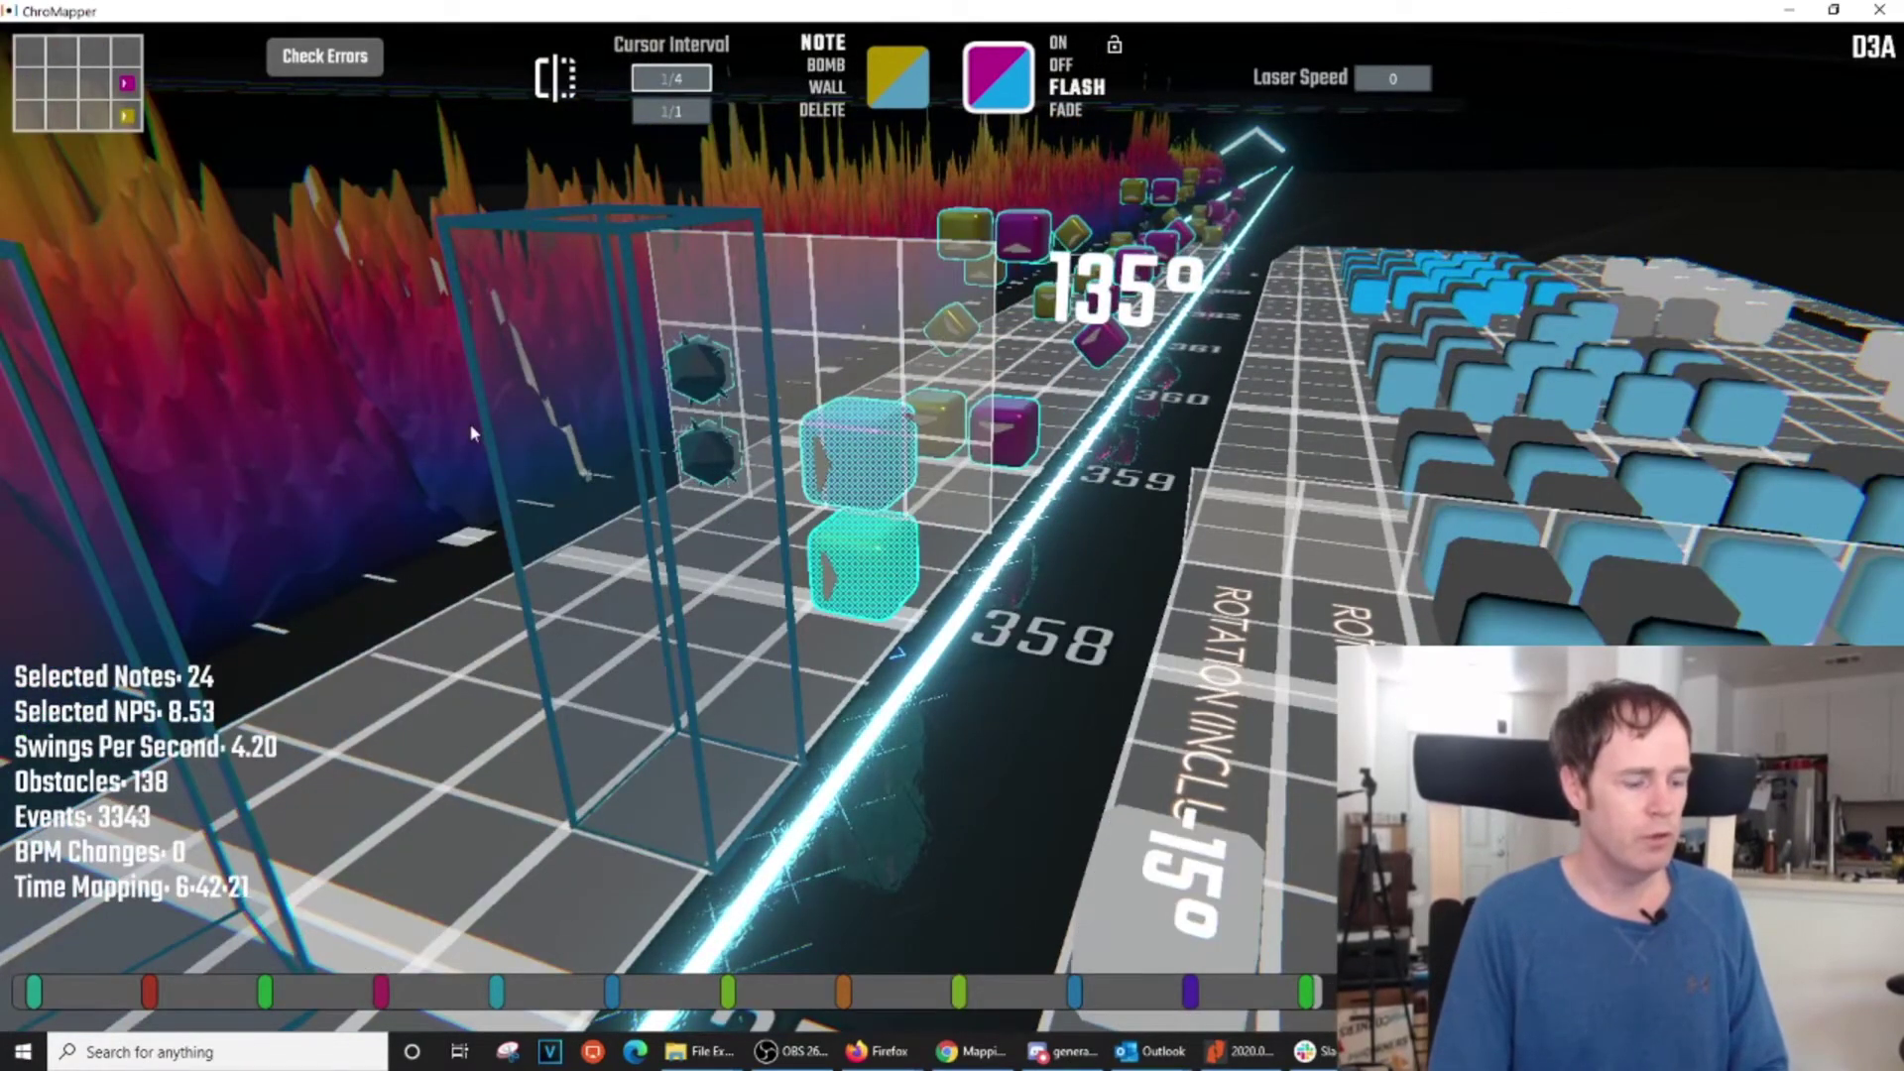
key("ctrl+a")
Review the walls and left rotations before beat 358, and play the map from about beat 355 through the mirrored notes
scroll(1284, 607, "down", 1)
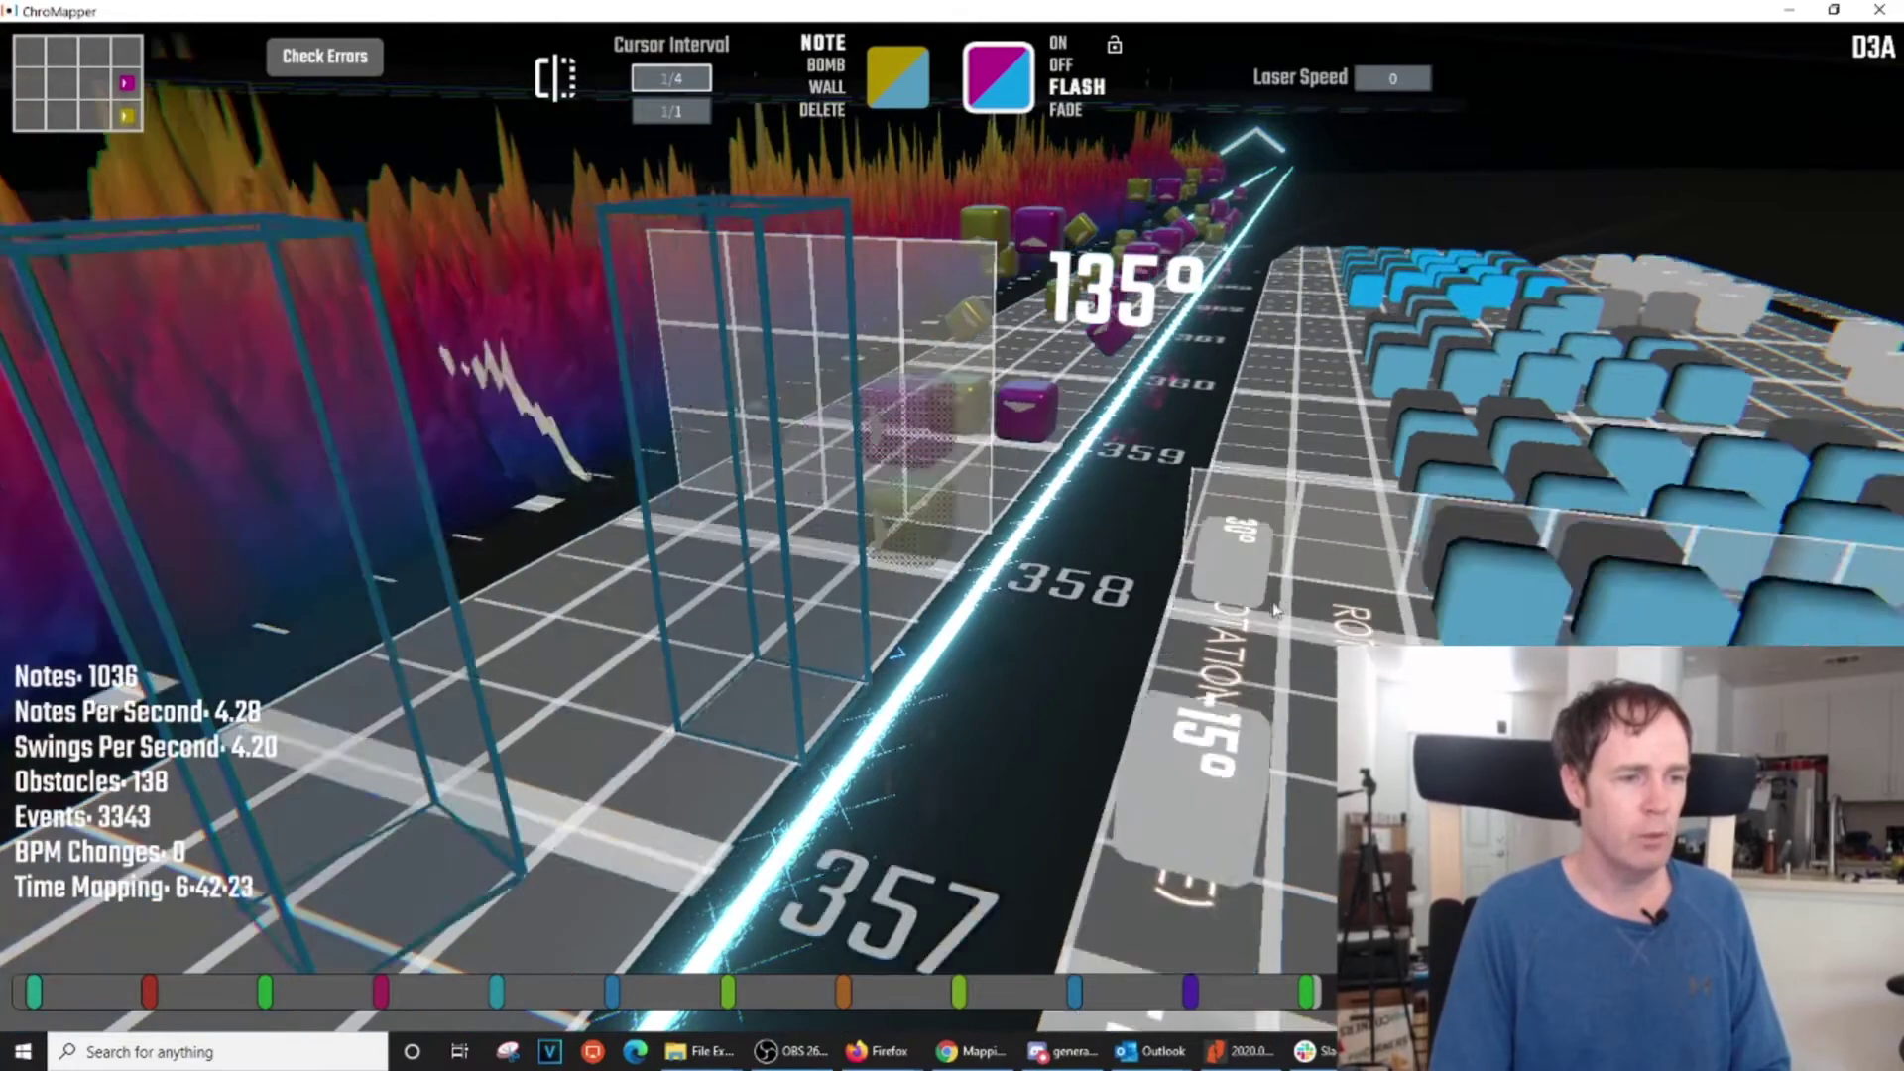
scroll(1276, 610, "down", 4)
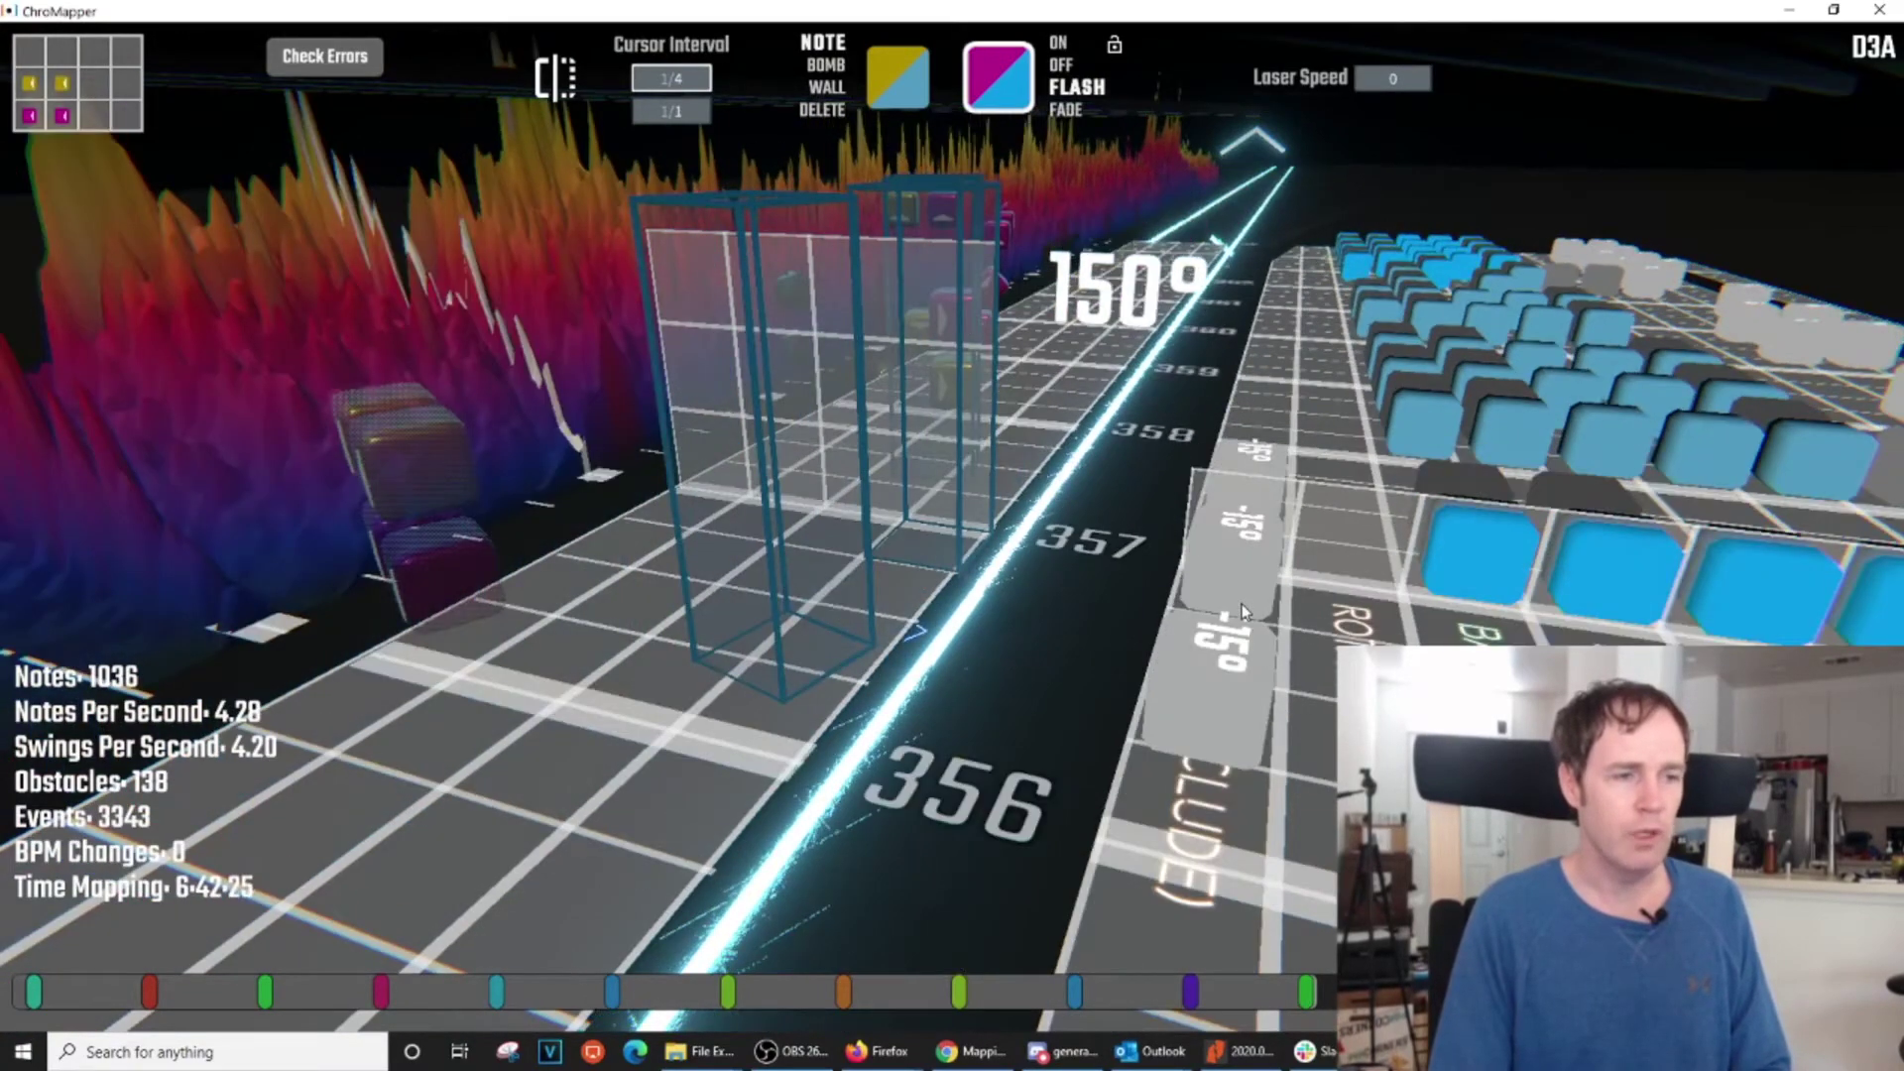
scroll(1242, 604, "down", 4)
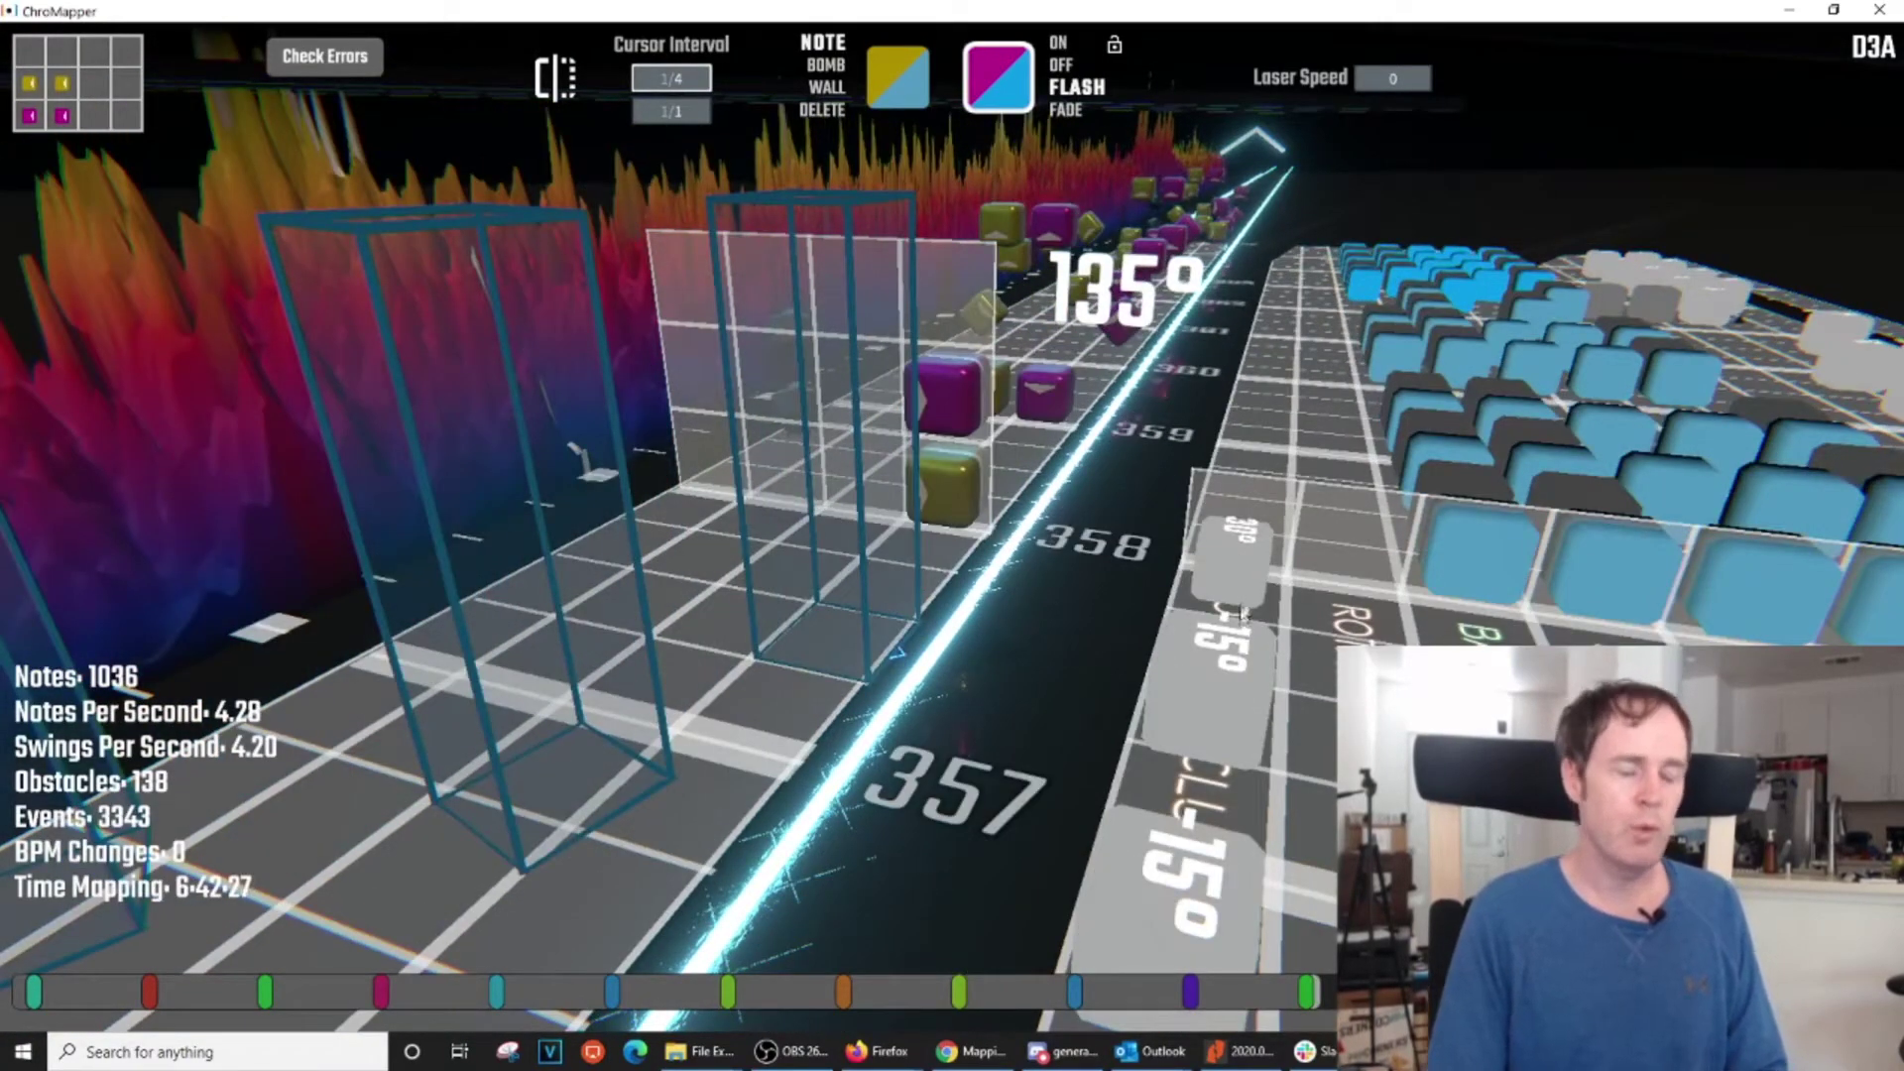
scroll(1241, 617, "up", 1)
scroll(1244, 620, "down", 1)
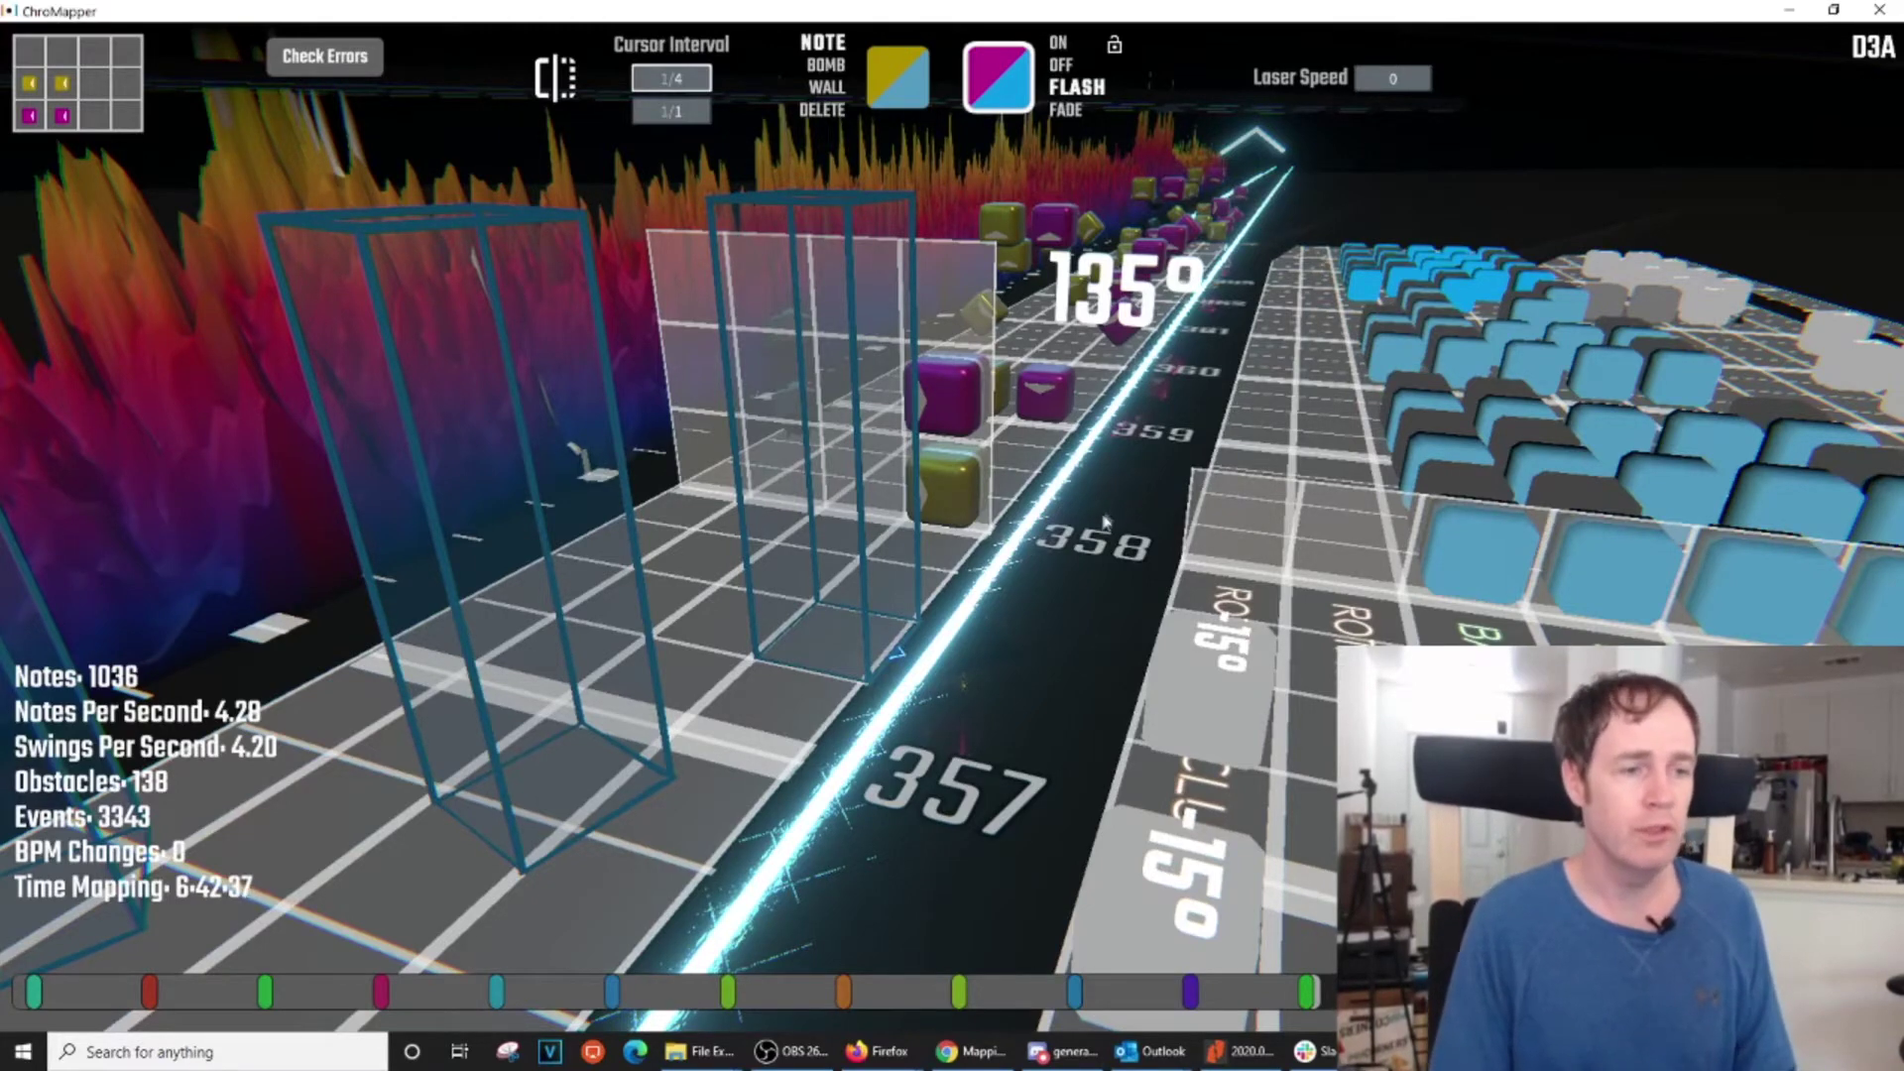
scroll(1097, 527, "down", 4)
scroll(1100, 521, "up", 4)
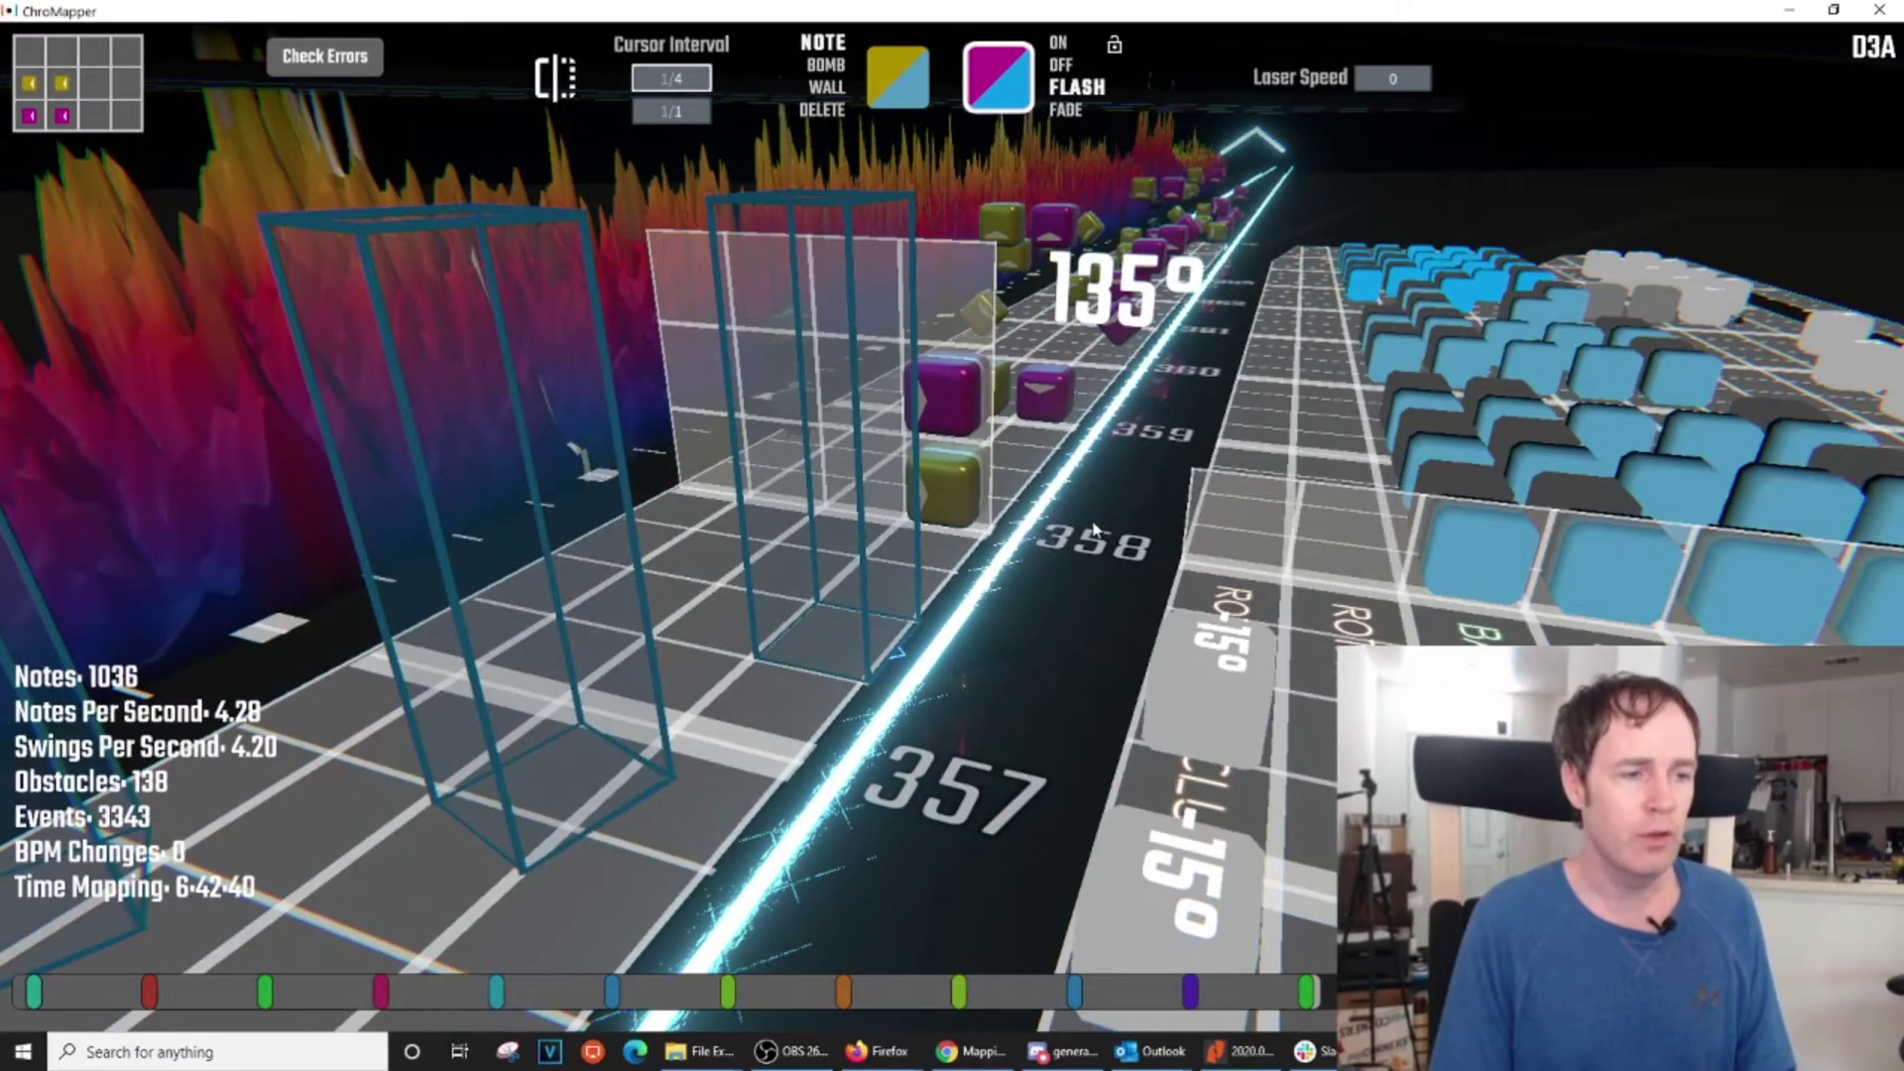
scroll(1092, 533, "down", 4)
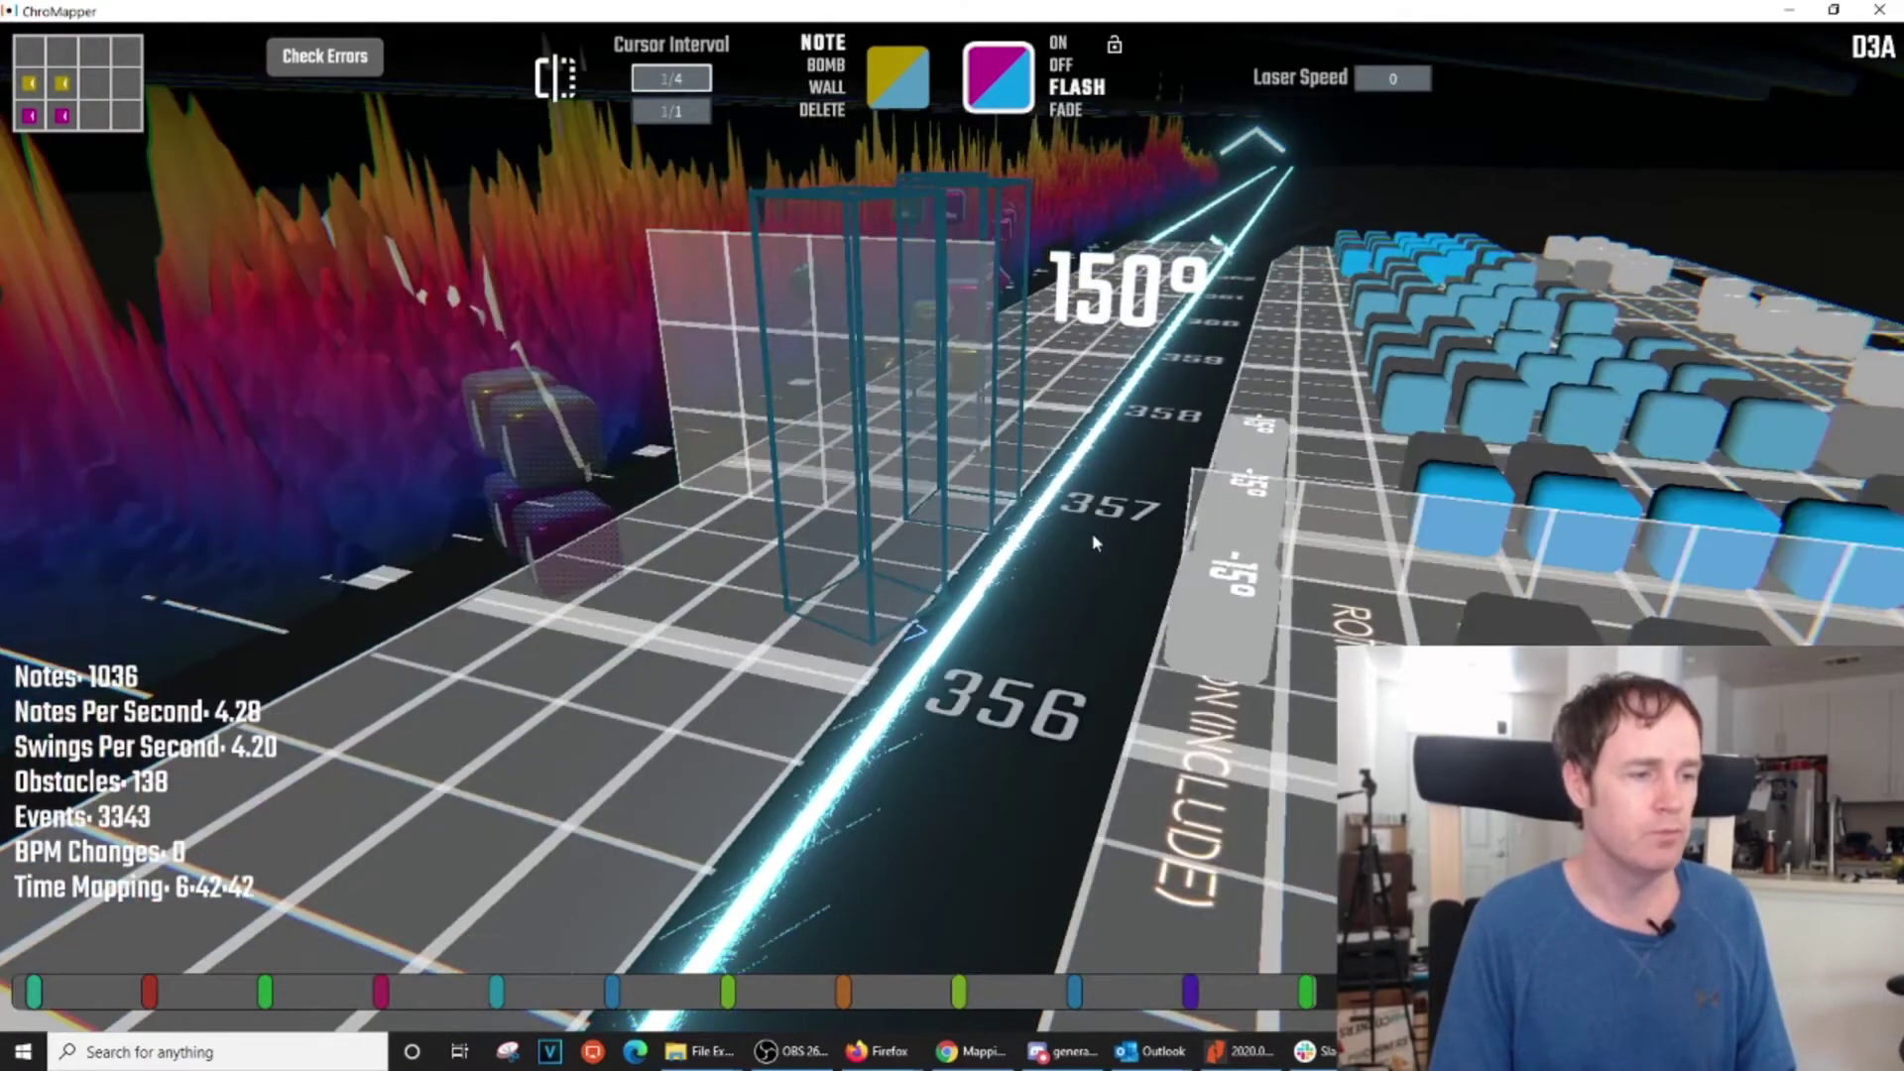
scroll(1092, 532, "down", 4)
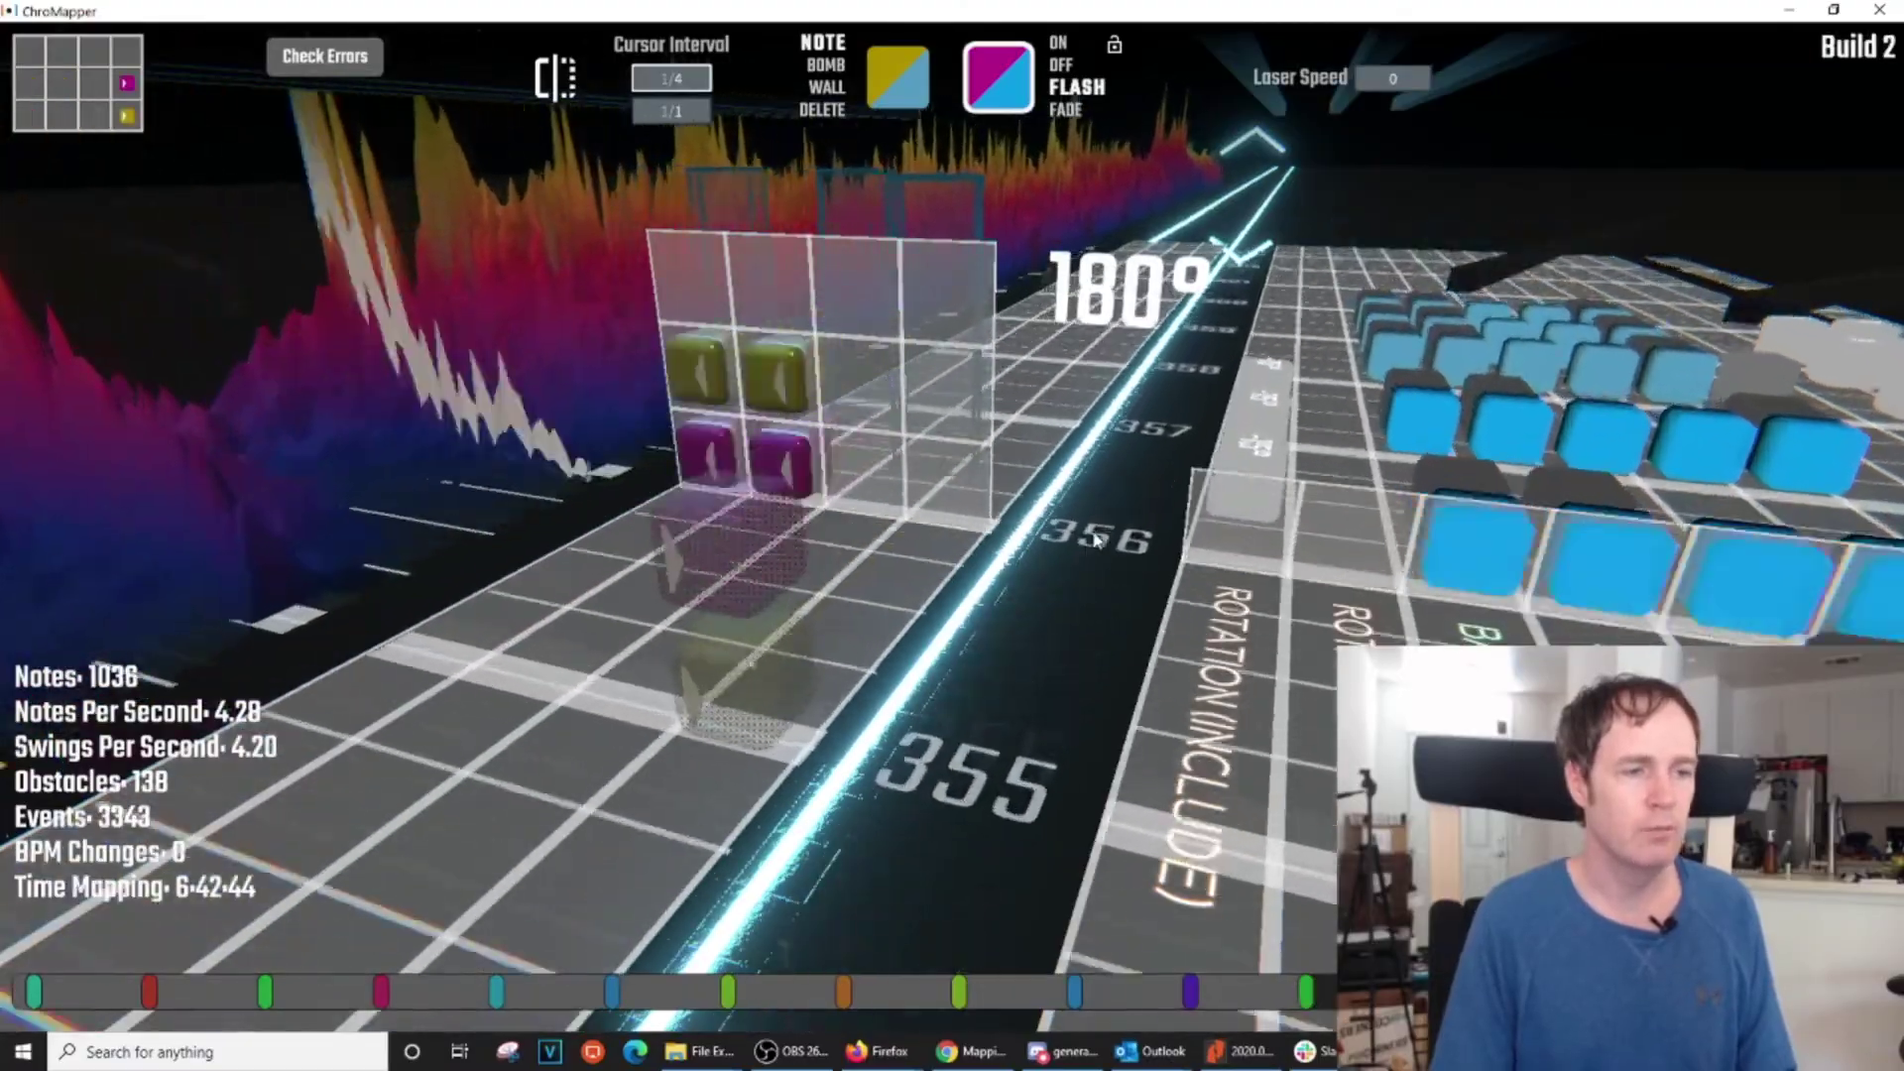
key("space")
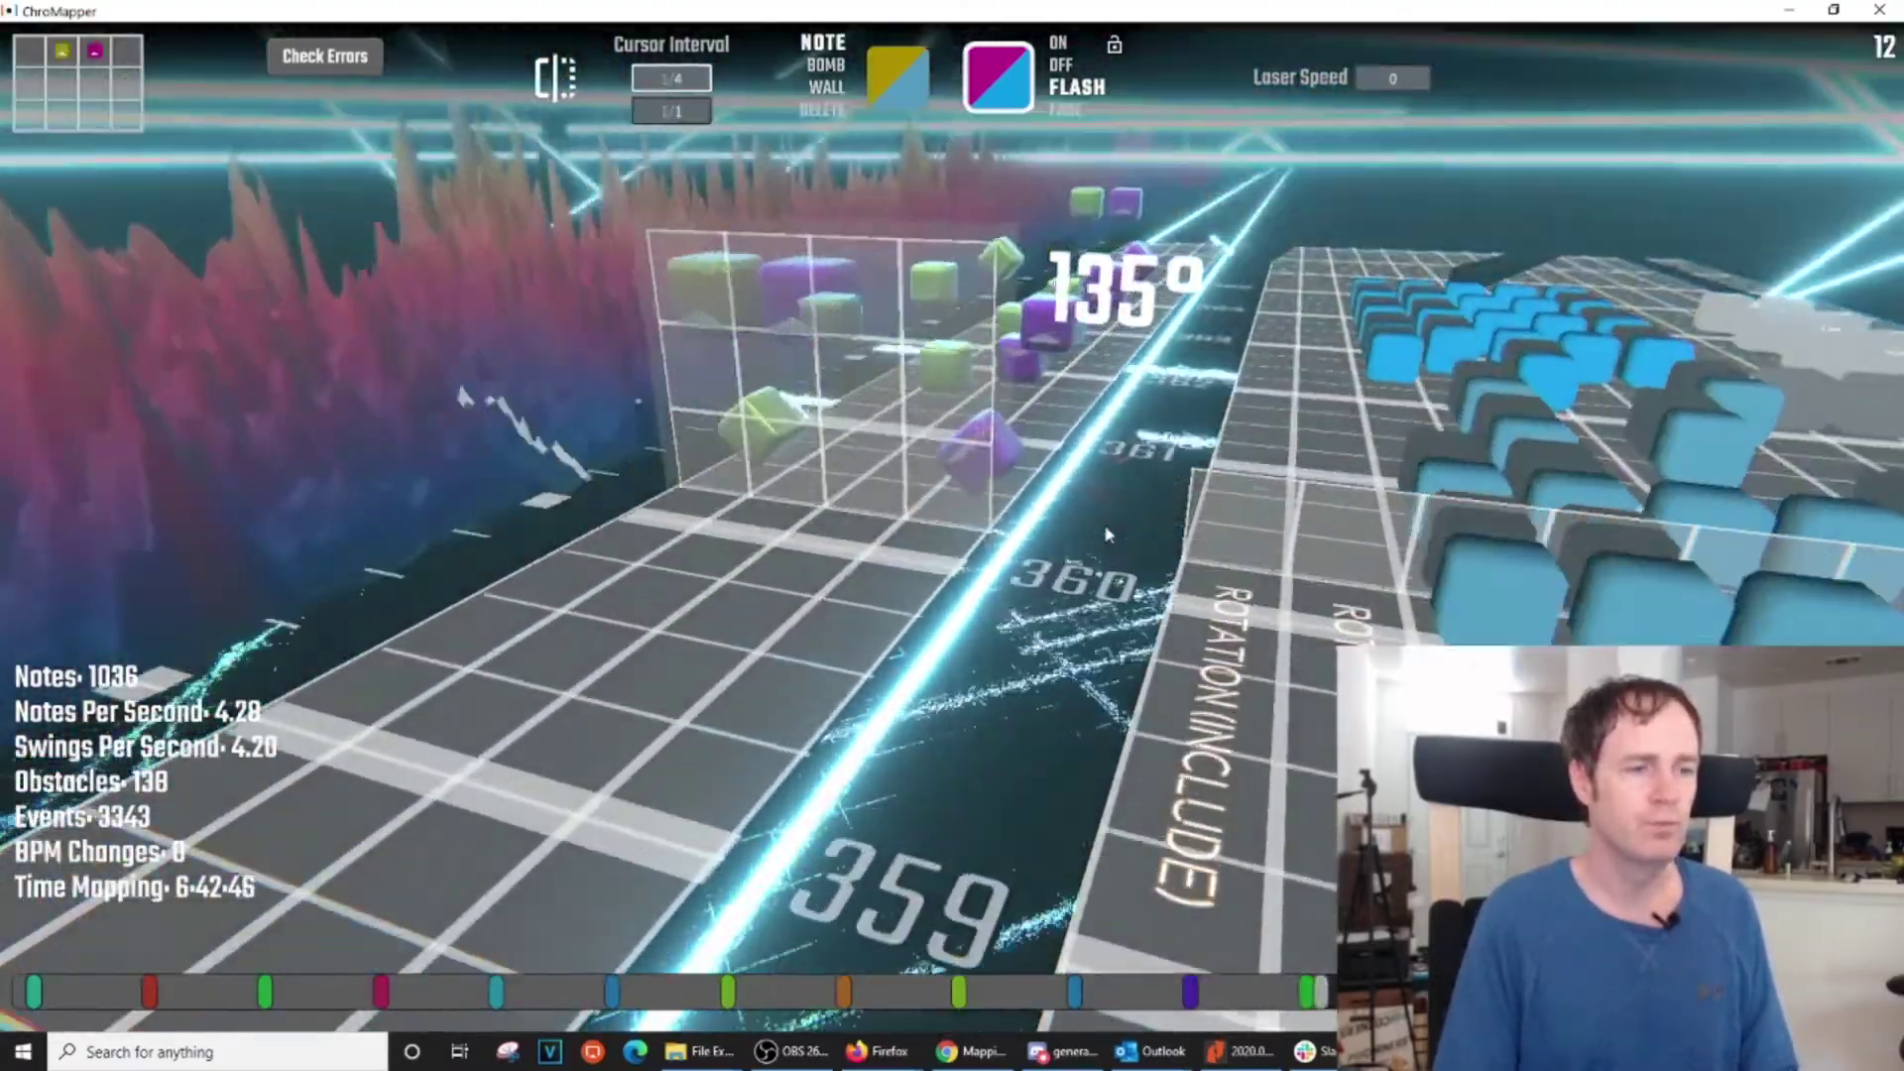
key("space")
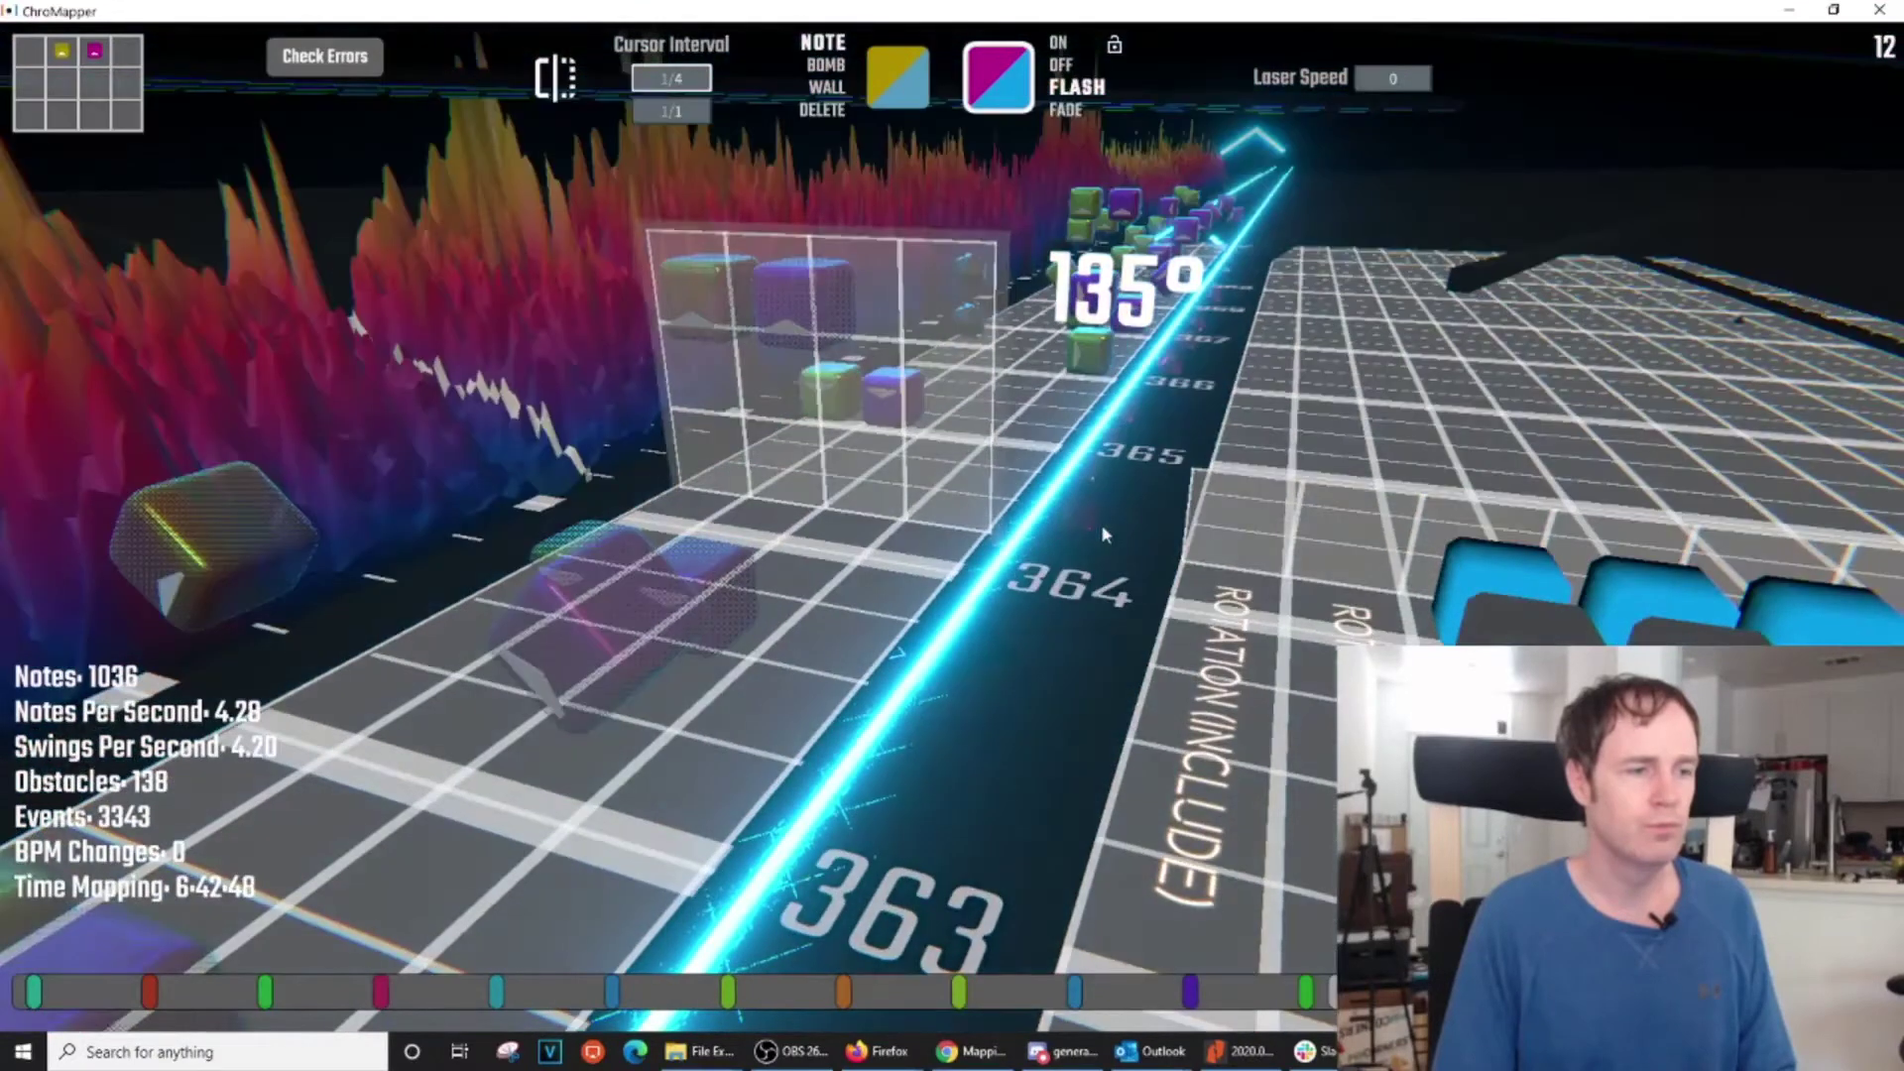
At beat 364, rebuild the upward pair as a left-pointing block, two yellow notes above two magenta ones in the two leftmost lanes
scroll(1101, 524, "down", 1)
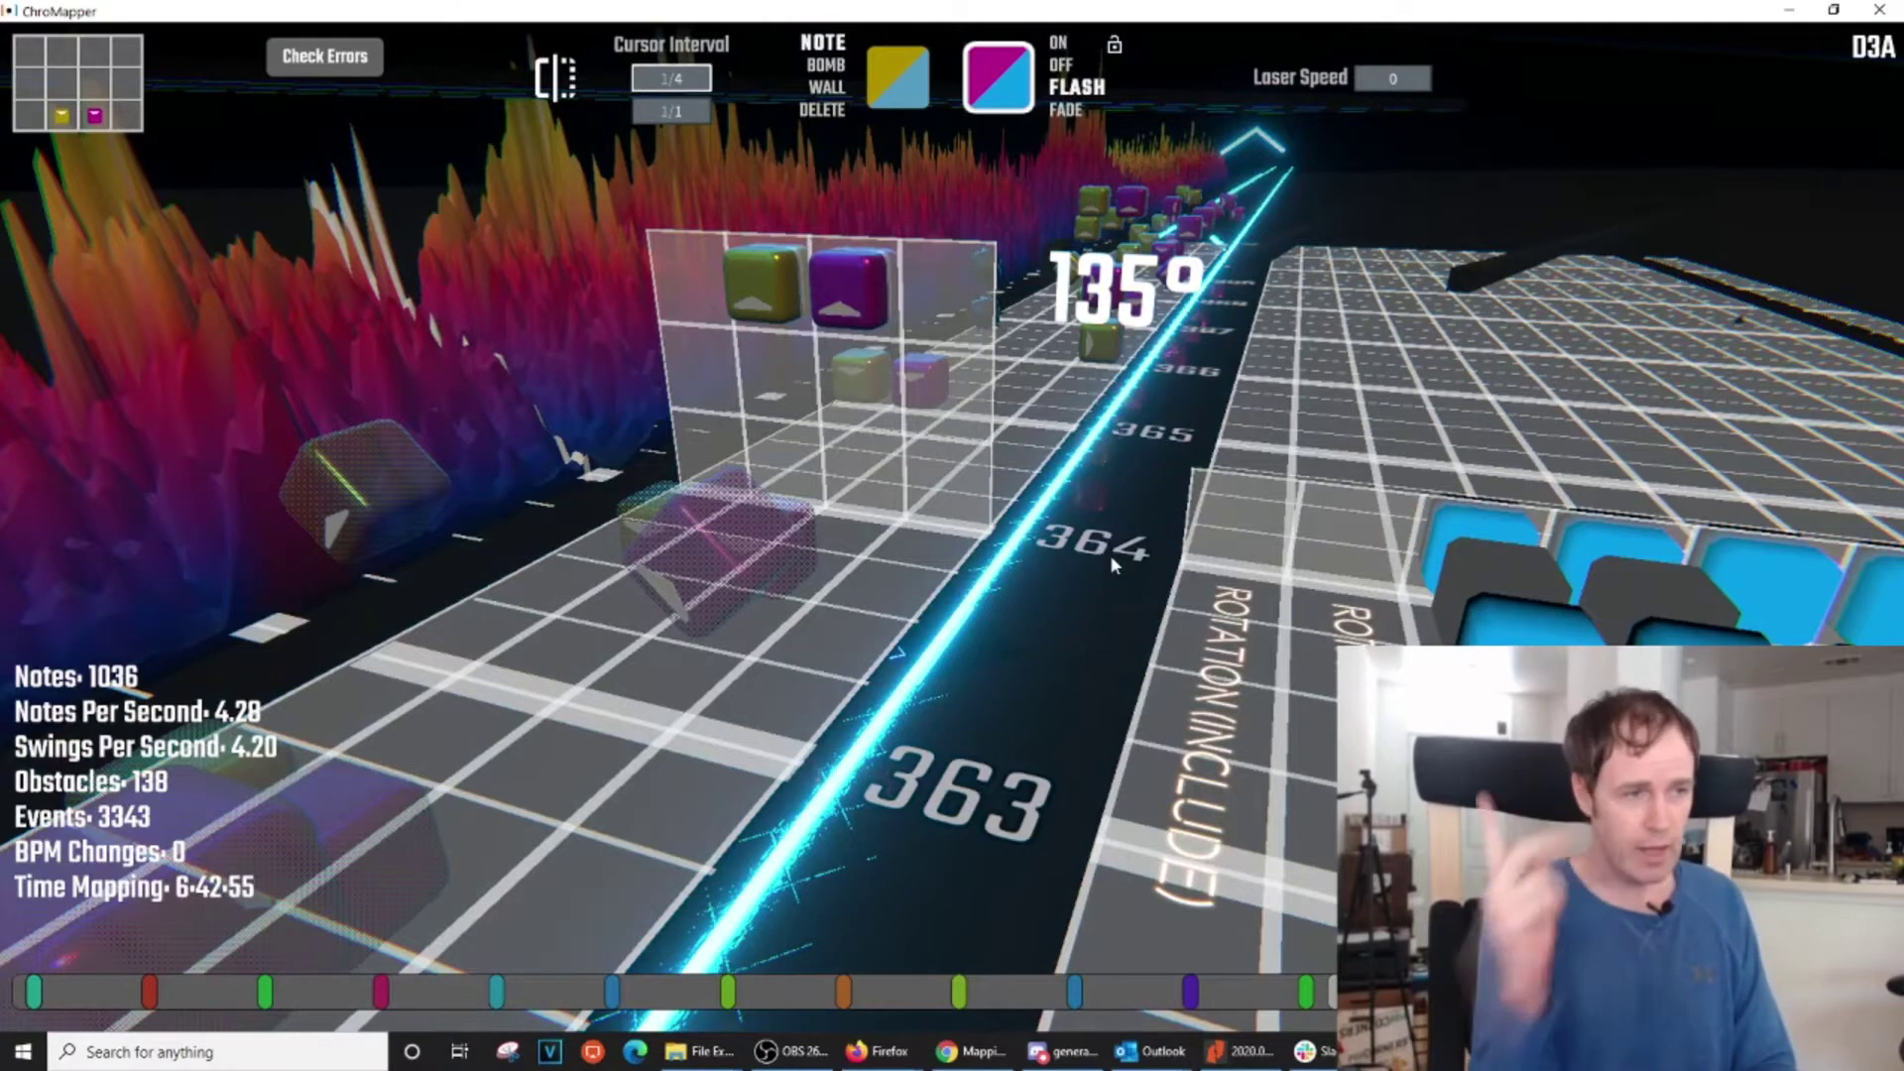
left_click_drag(765, 278, 717, 370)
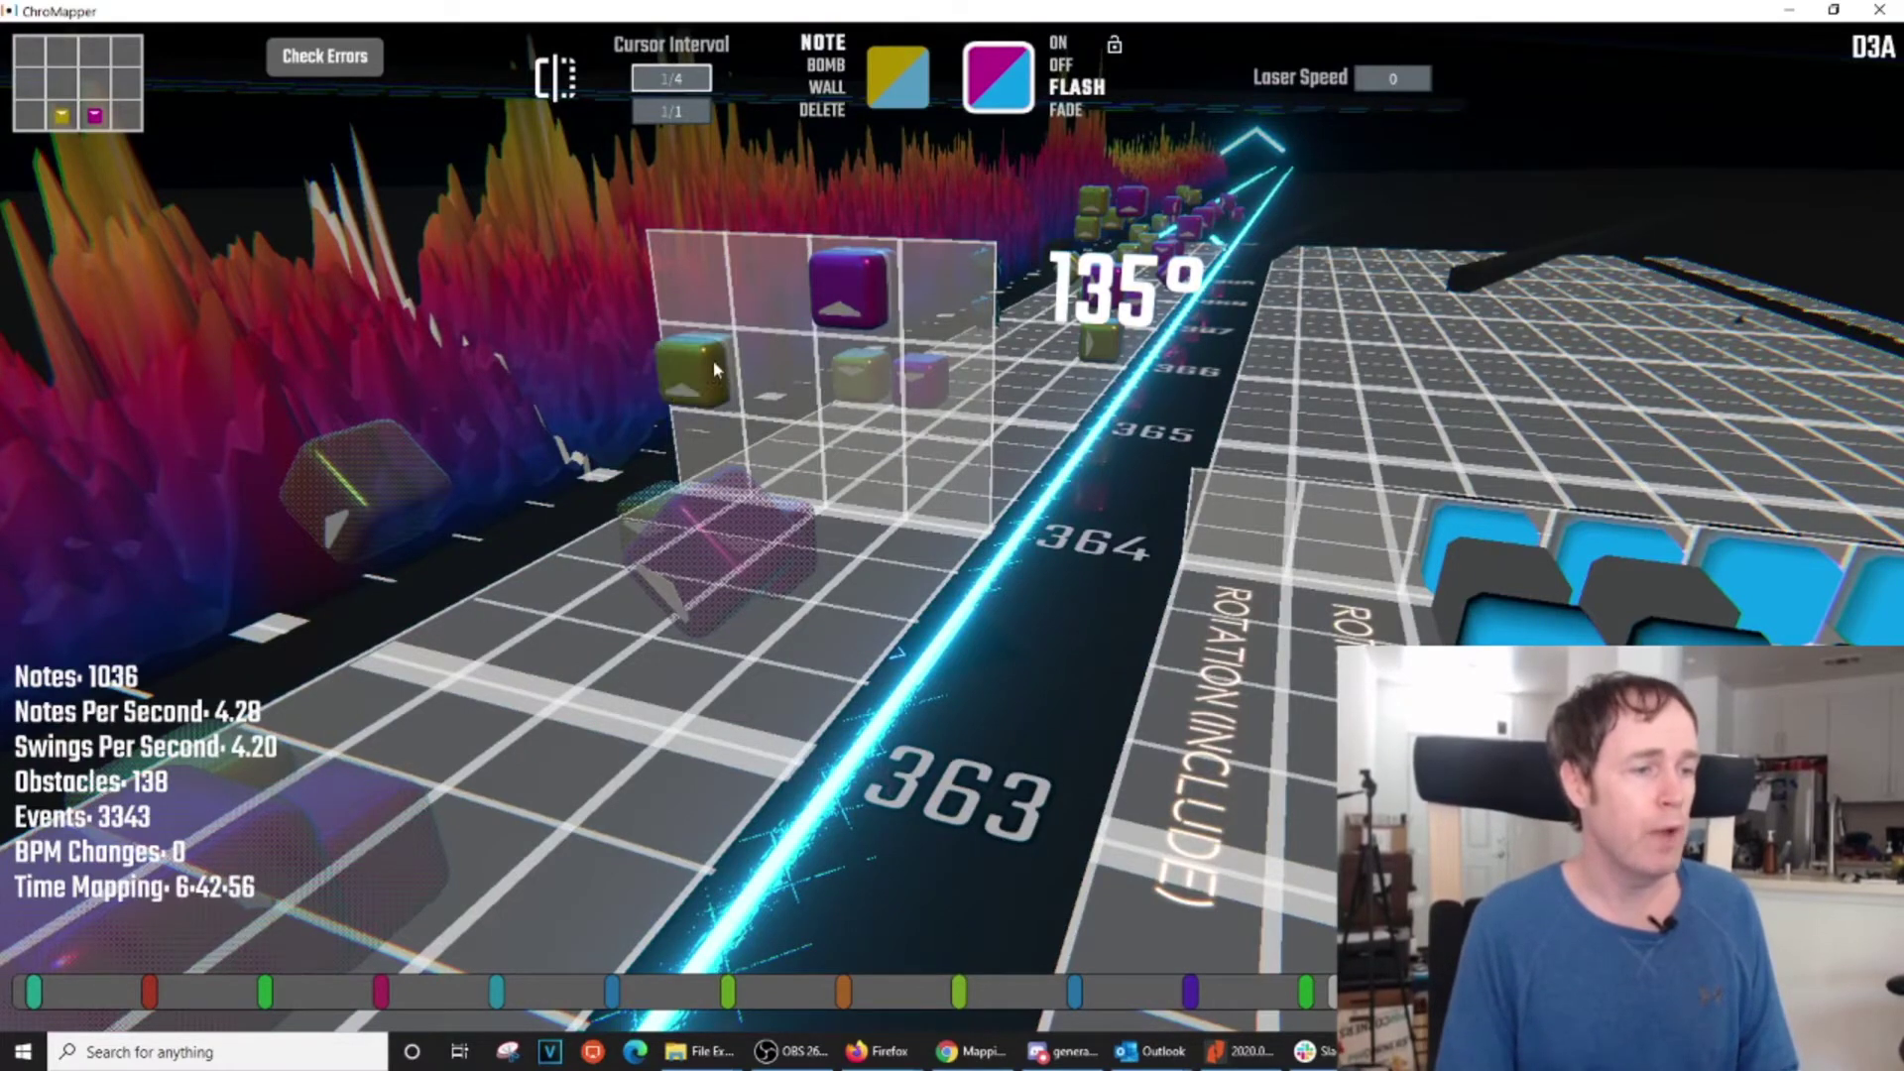
key("a")
left_click_drag(833, 296, 720, 446)
left_click(769, 397)
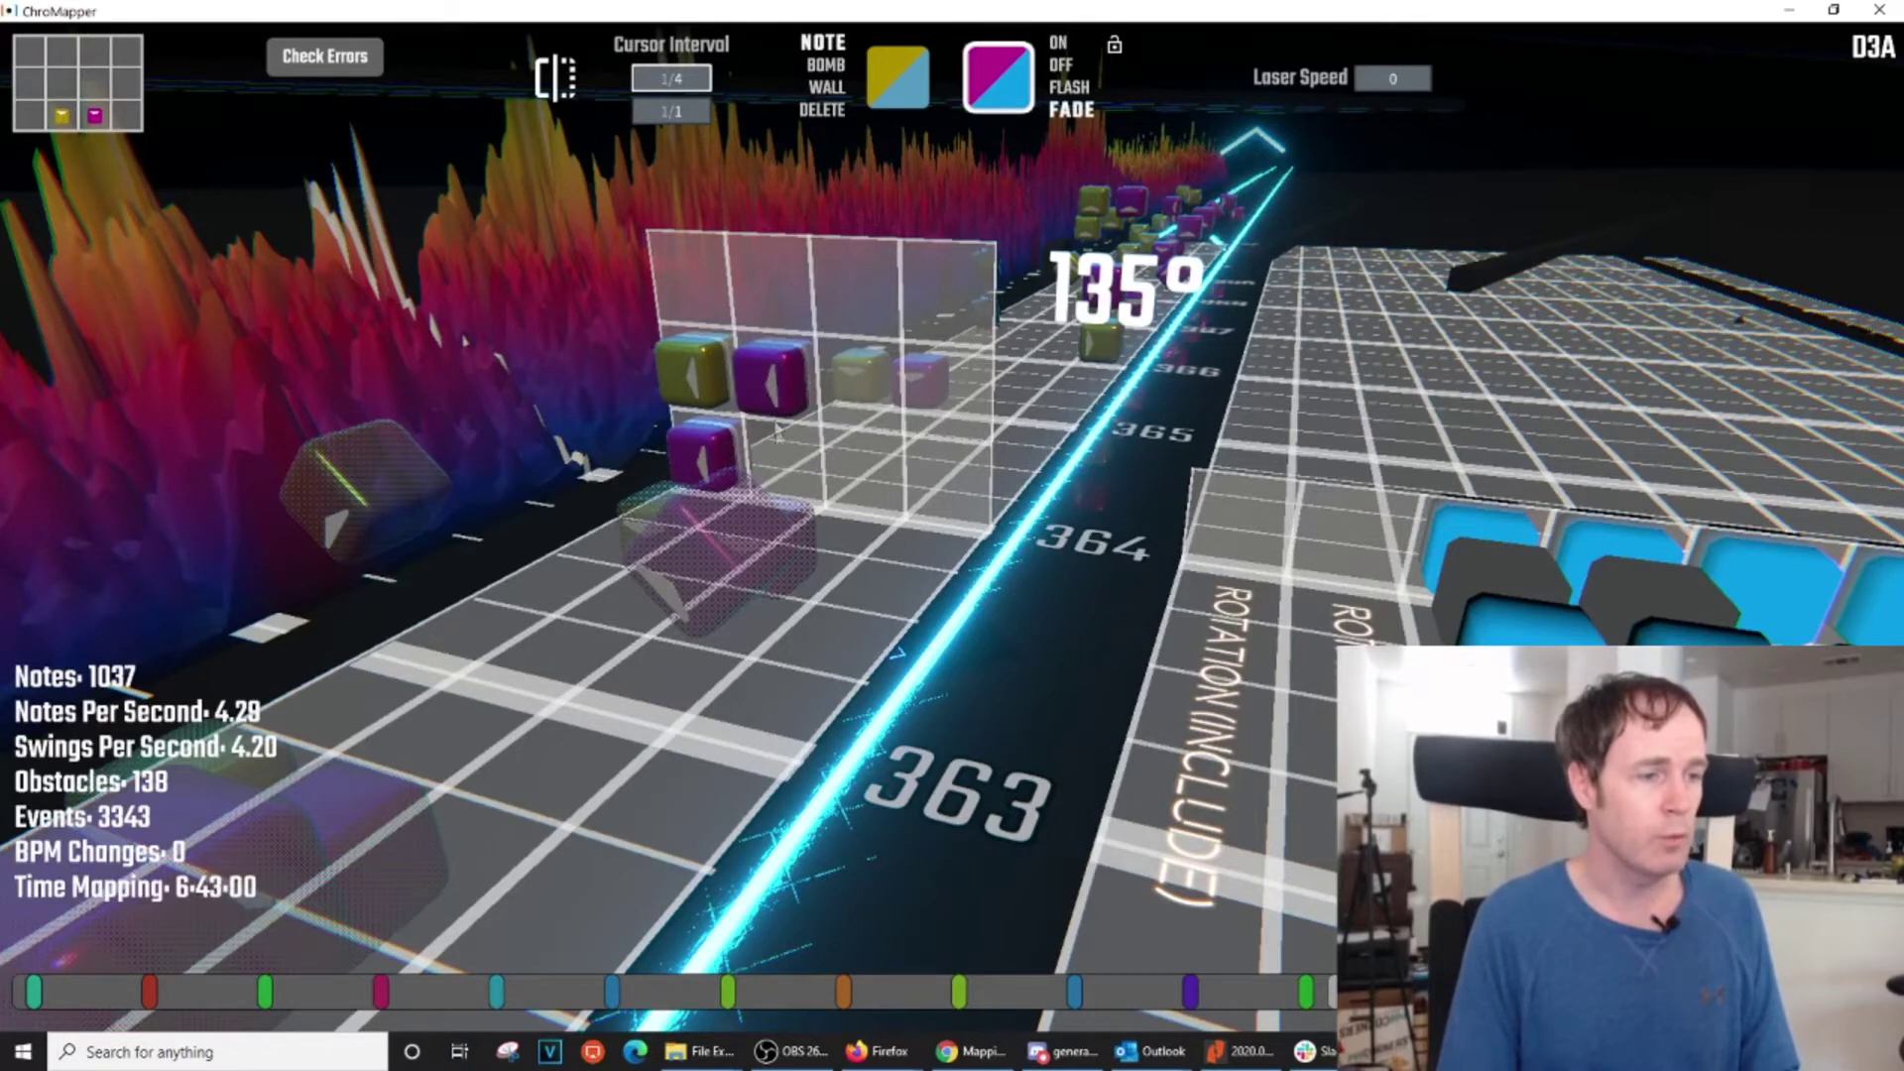
left_click(780, 461)
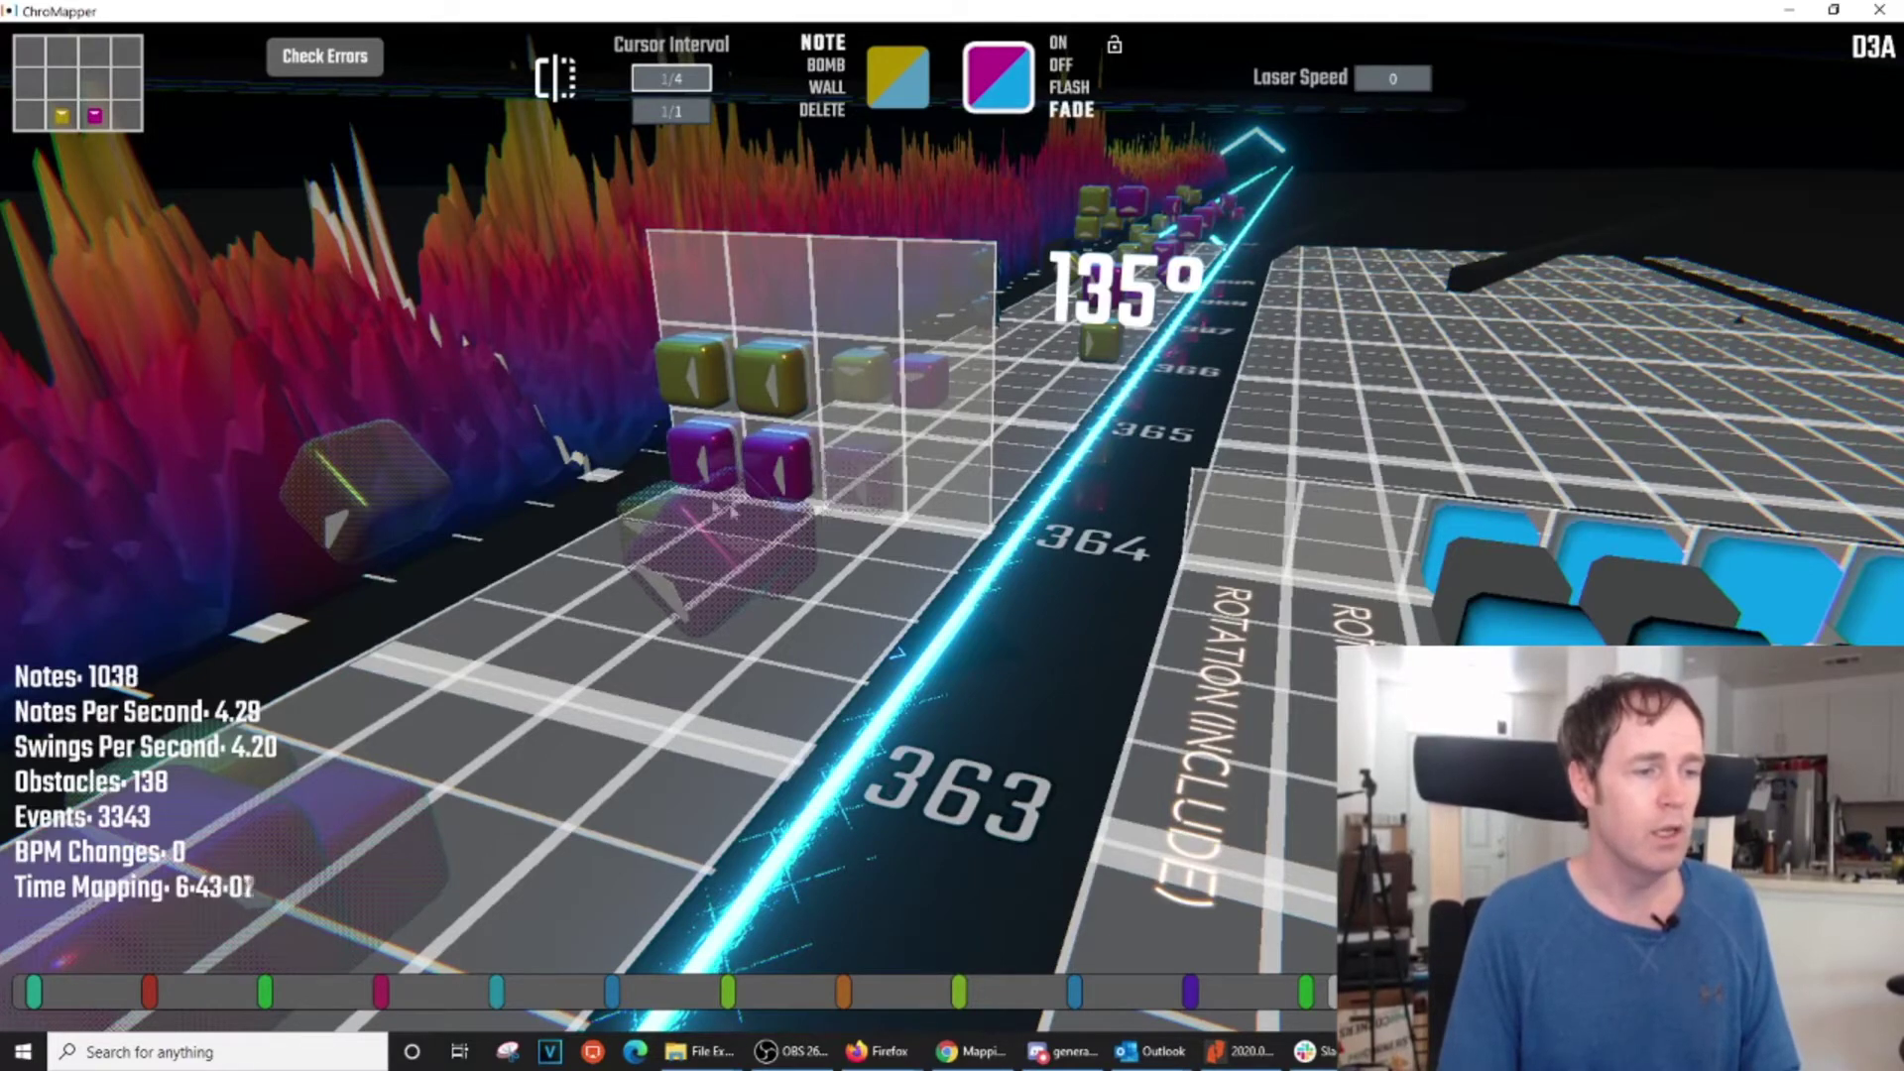
Between beats 363 and 364, move the yellow note to the rightmost lane's top row with a diagonal cut direction and remove the magenta note
scroll(702, 466, "down", 2)
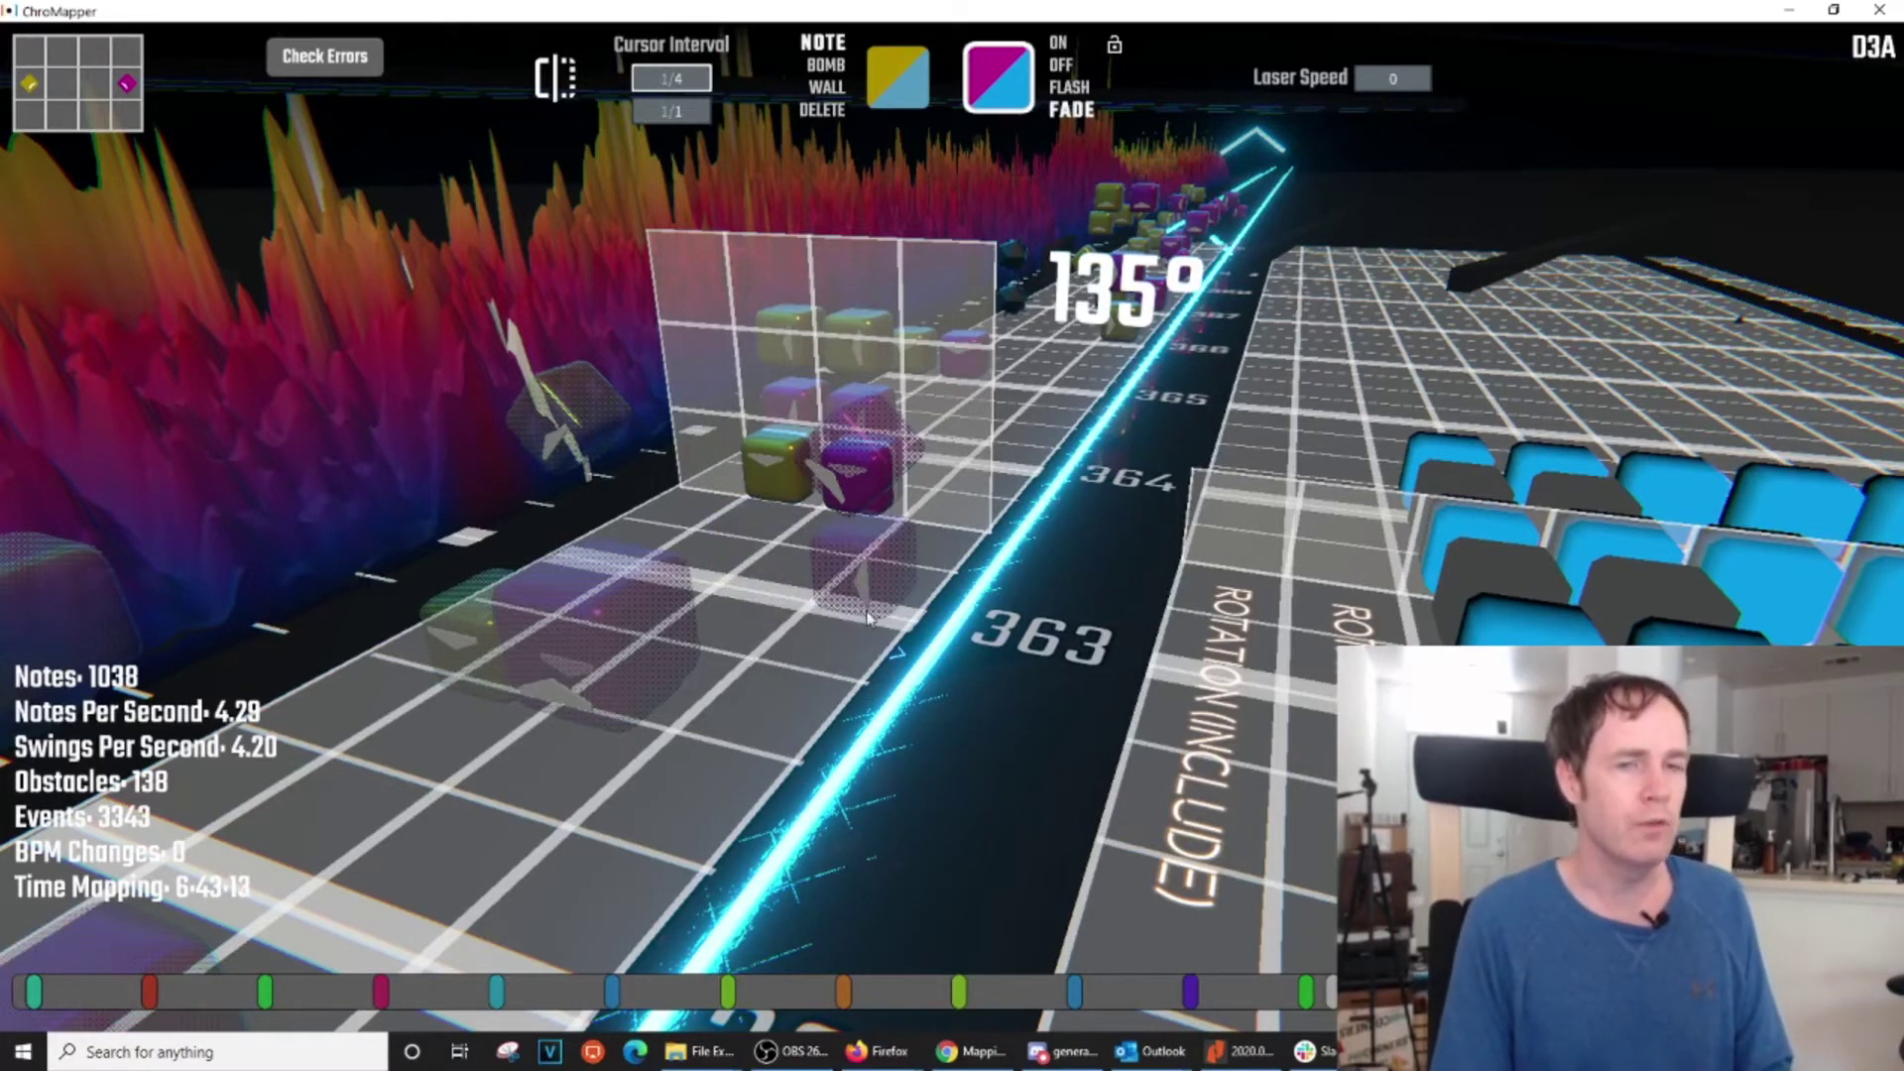
scroll(873, 611, "down", 5)
scroll(886, 608, "up", 5)
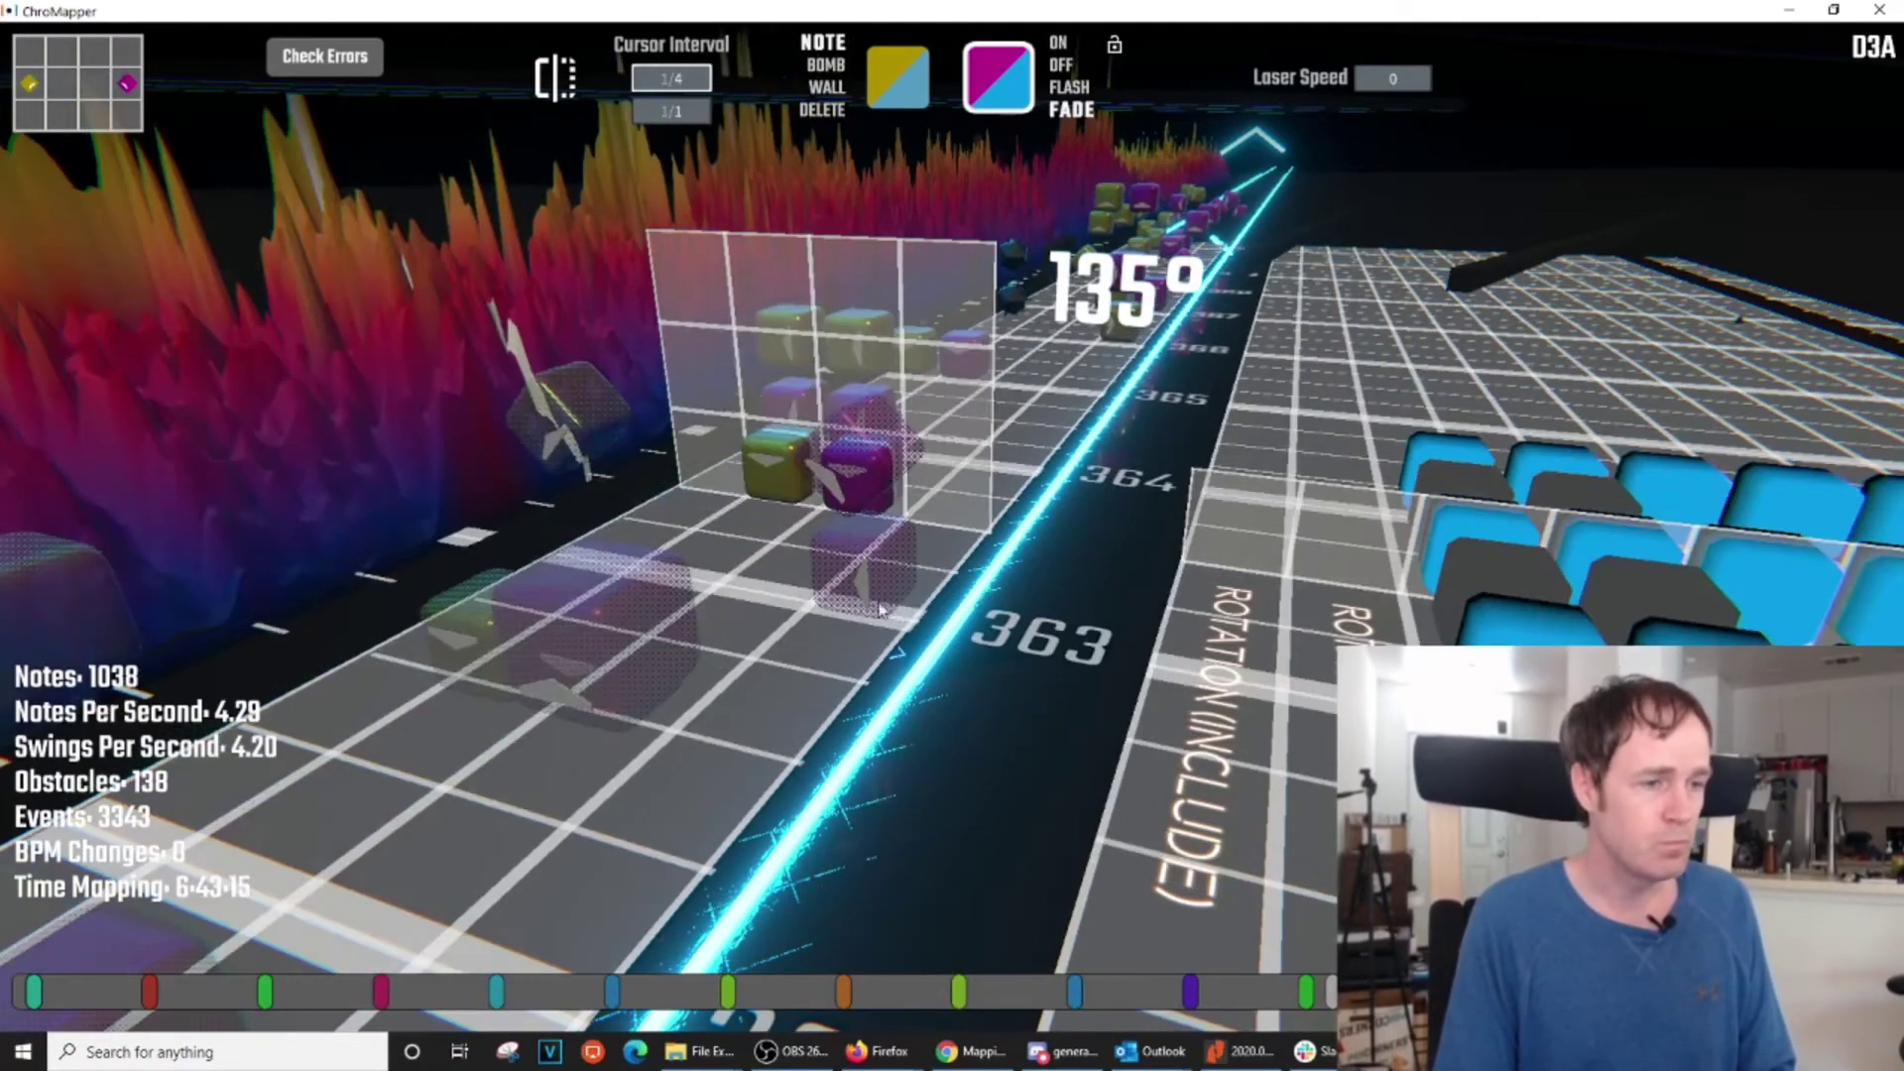
scroll(938, 585, "up", 2)
right_click_drag(938, 585, 812, 809)
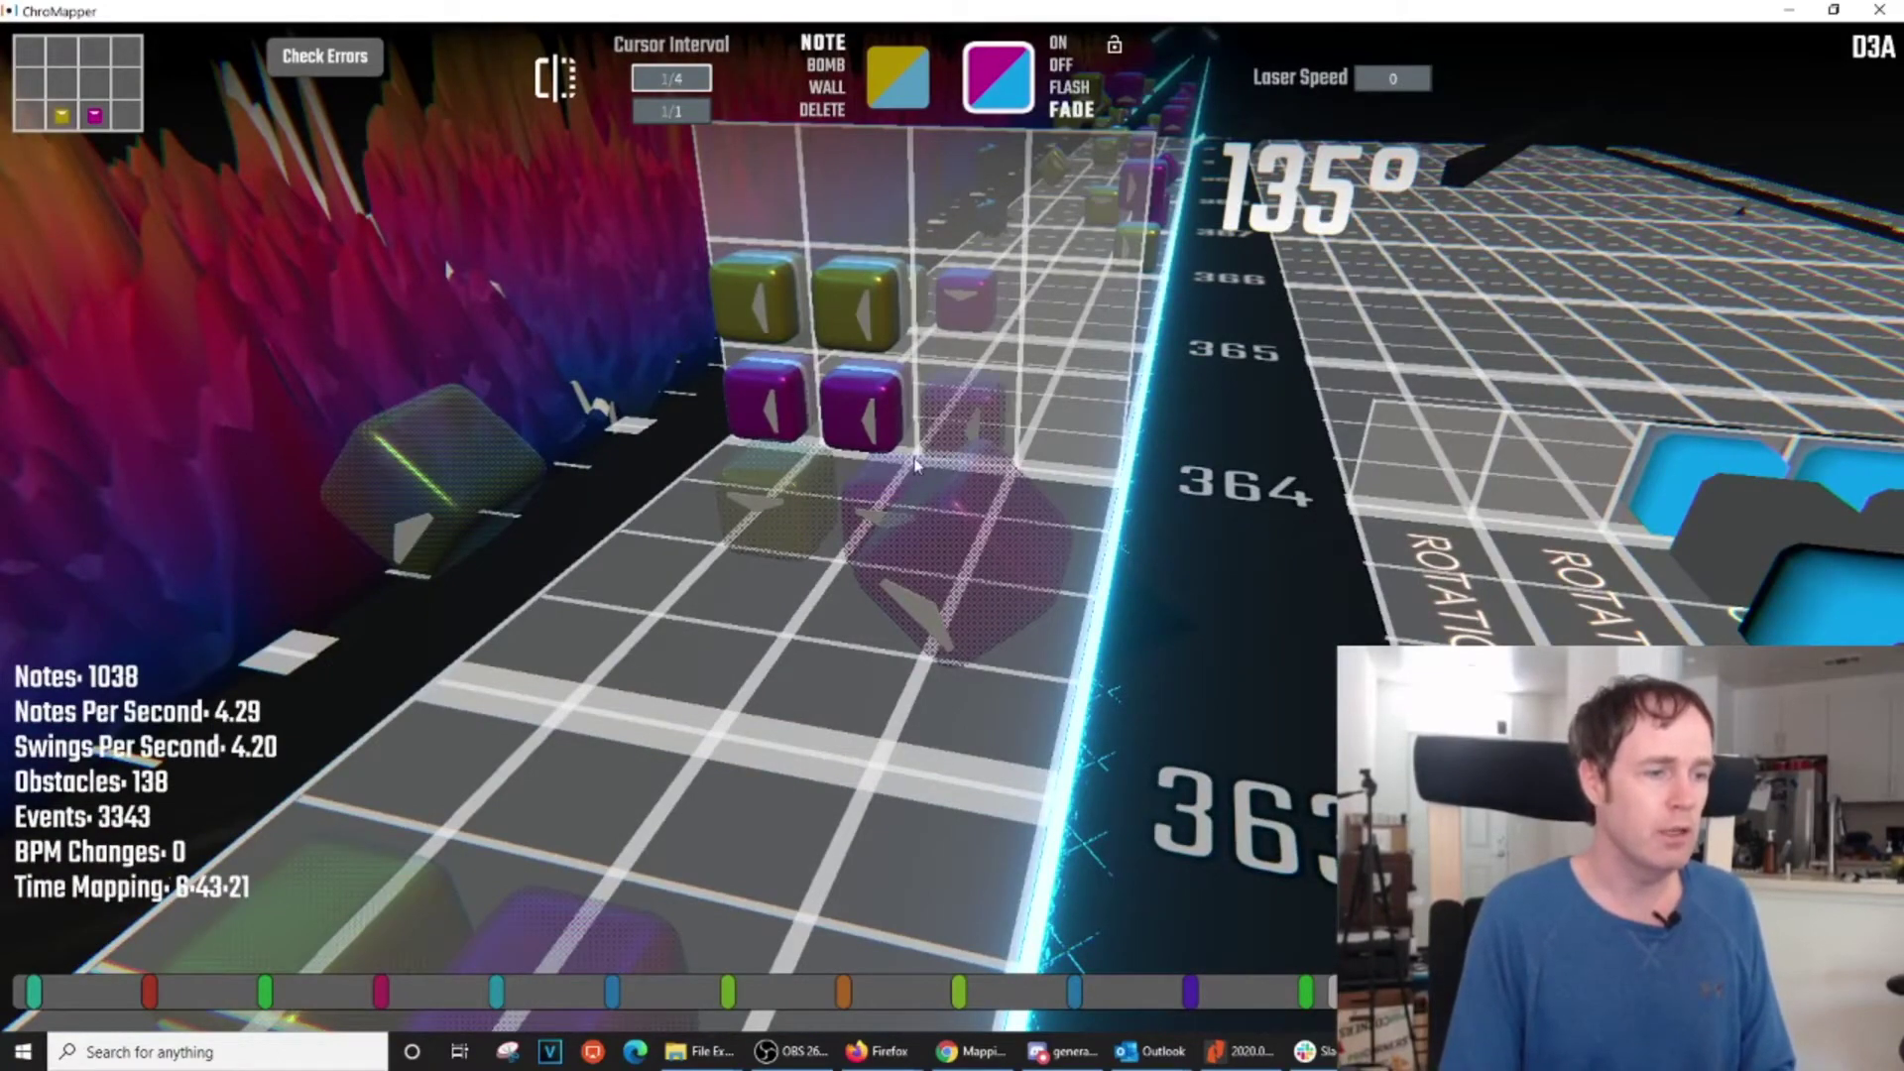
right_click_drag(914, 464, 690, 446)
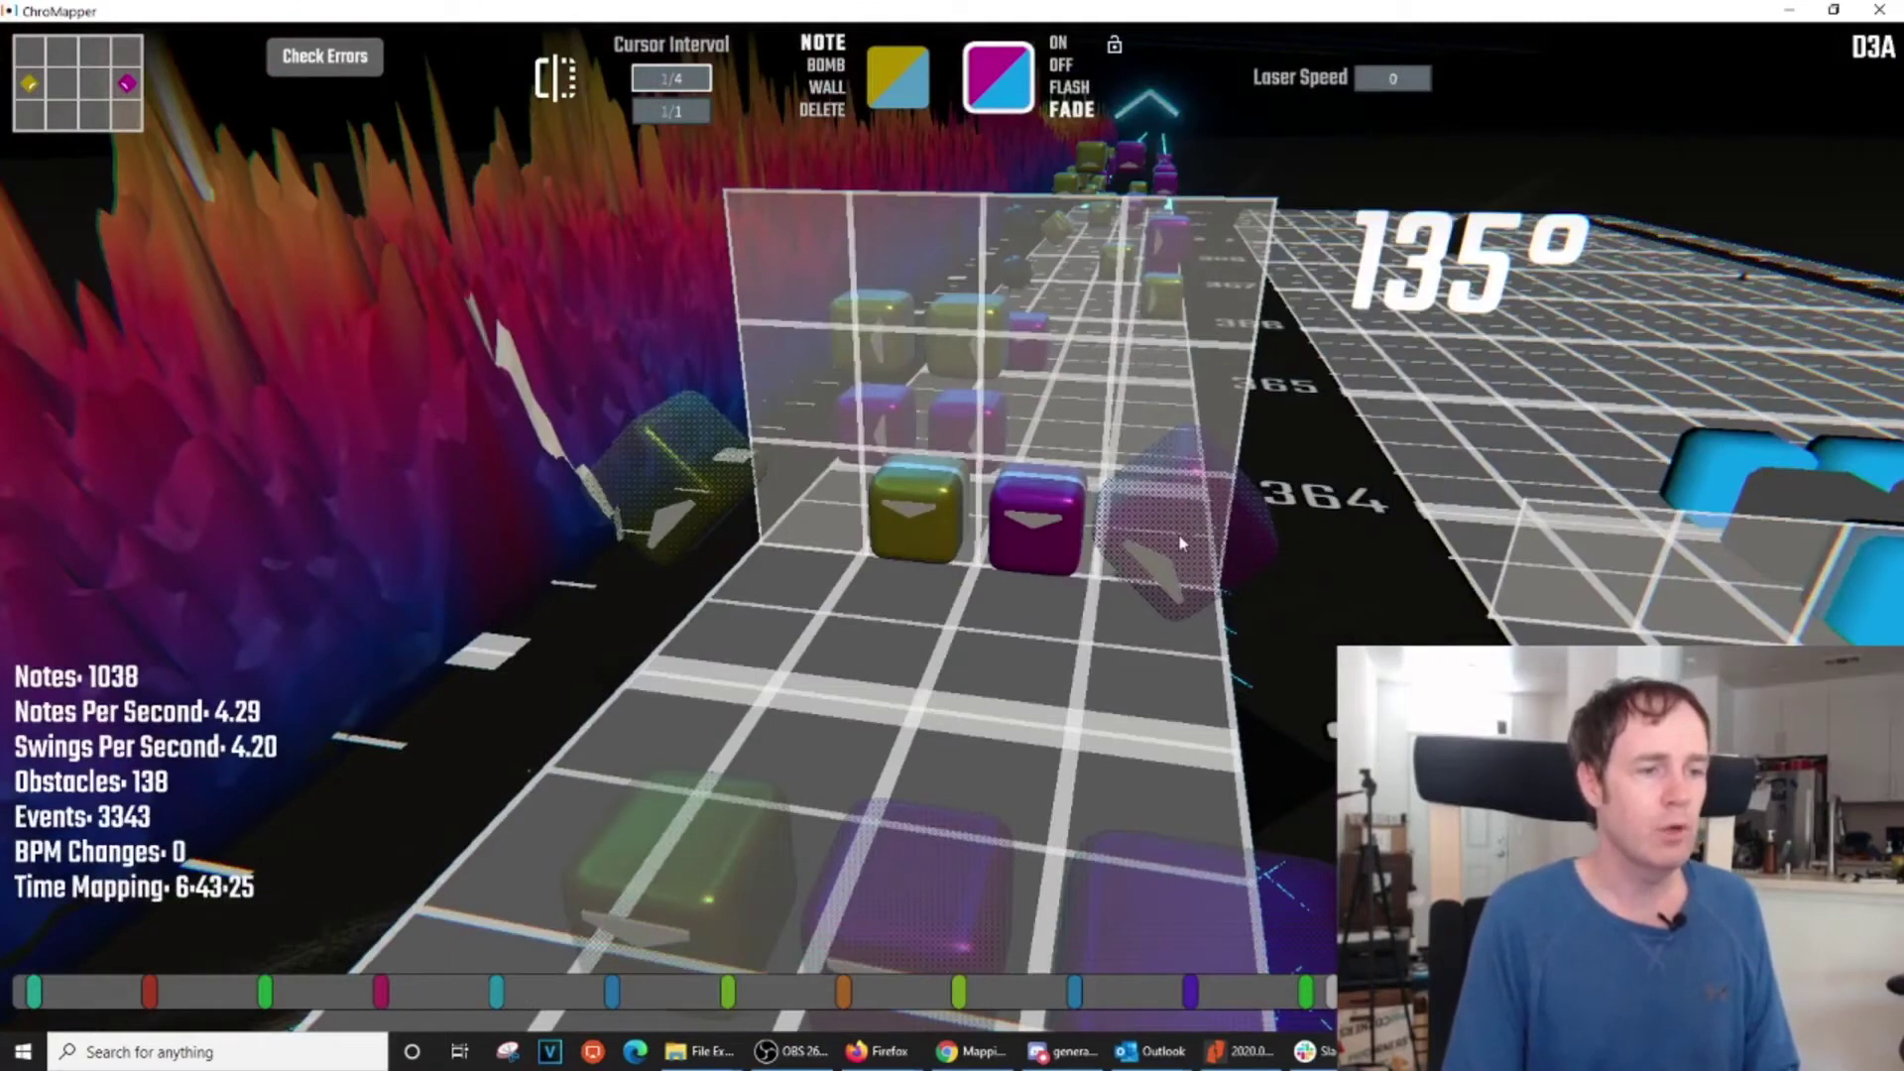
left_click_drag(1015, 474, 1199, 299, "alt")
key("s+a")
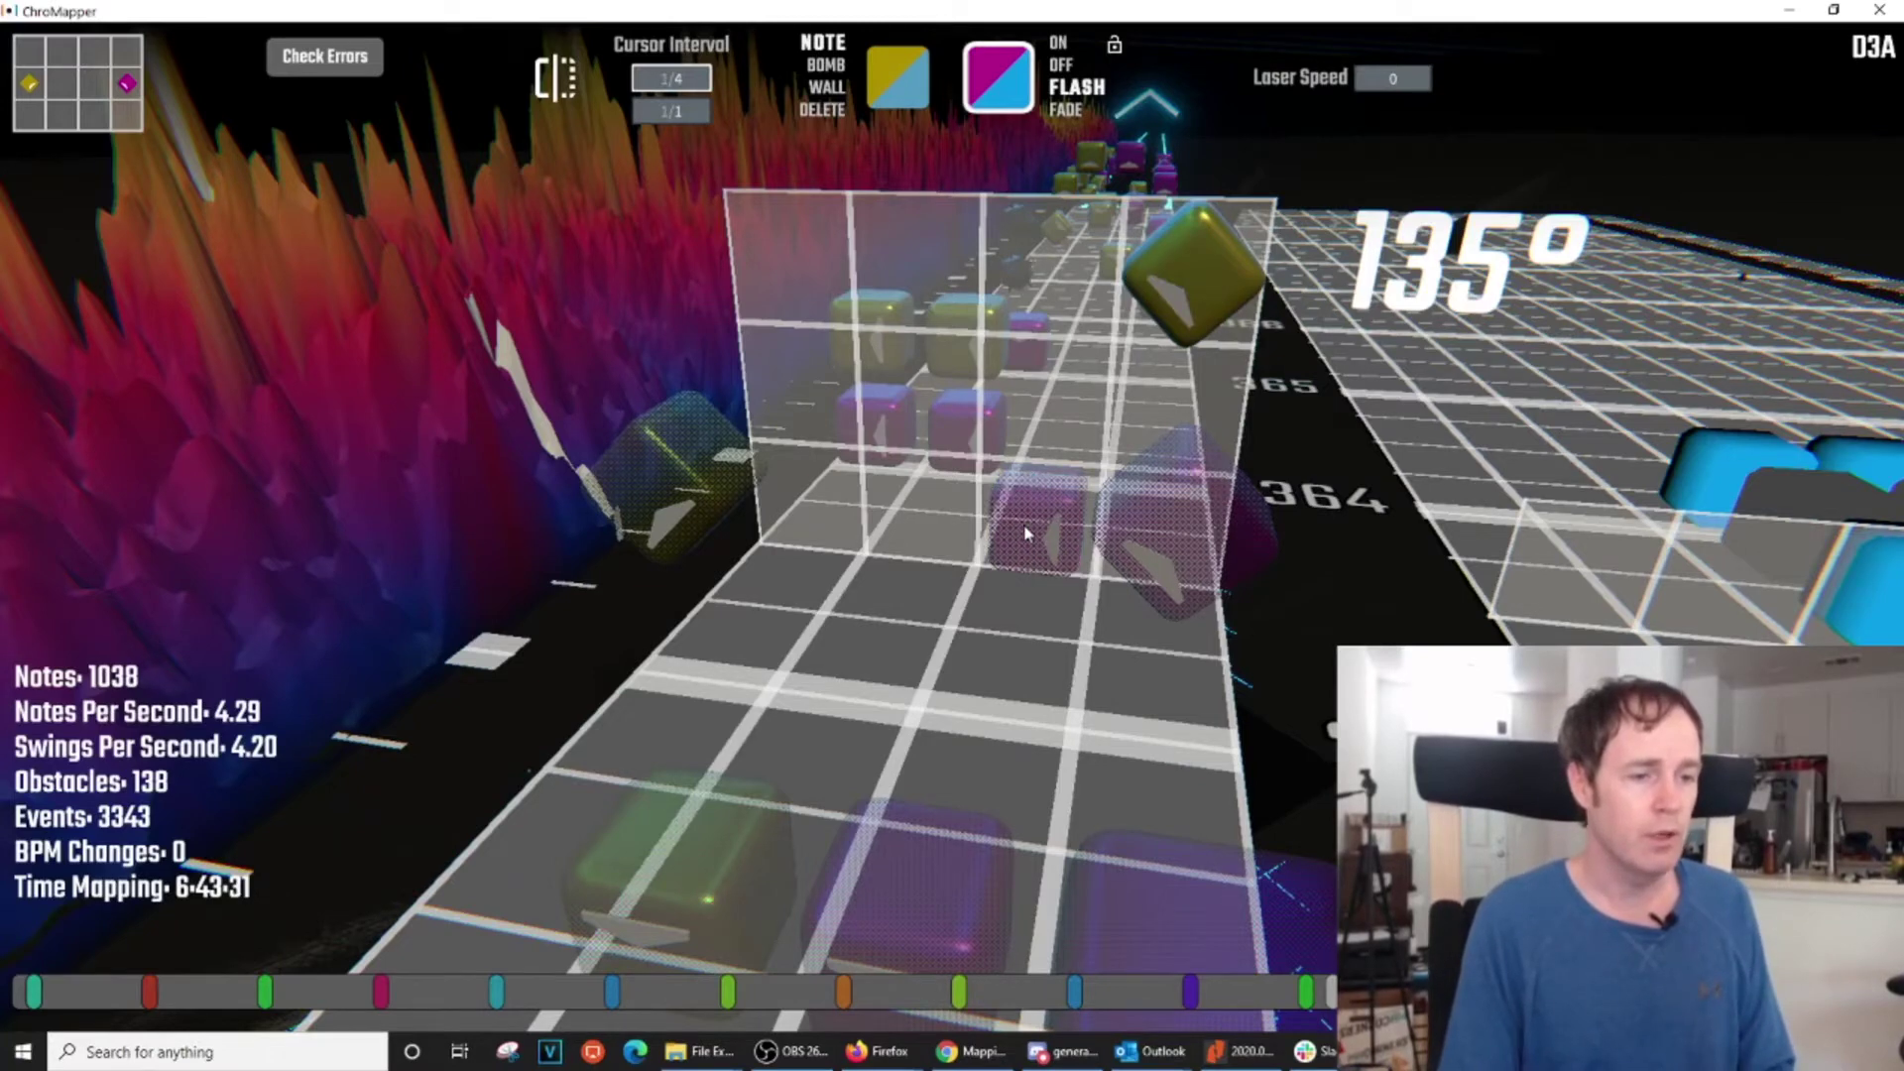
Around beat 363, delete the yellow diagonal note, lower the magenta one to the bottom row, and change its cut direction
scroll(1031, 539, "down", 2)
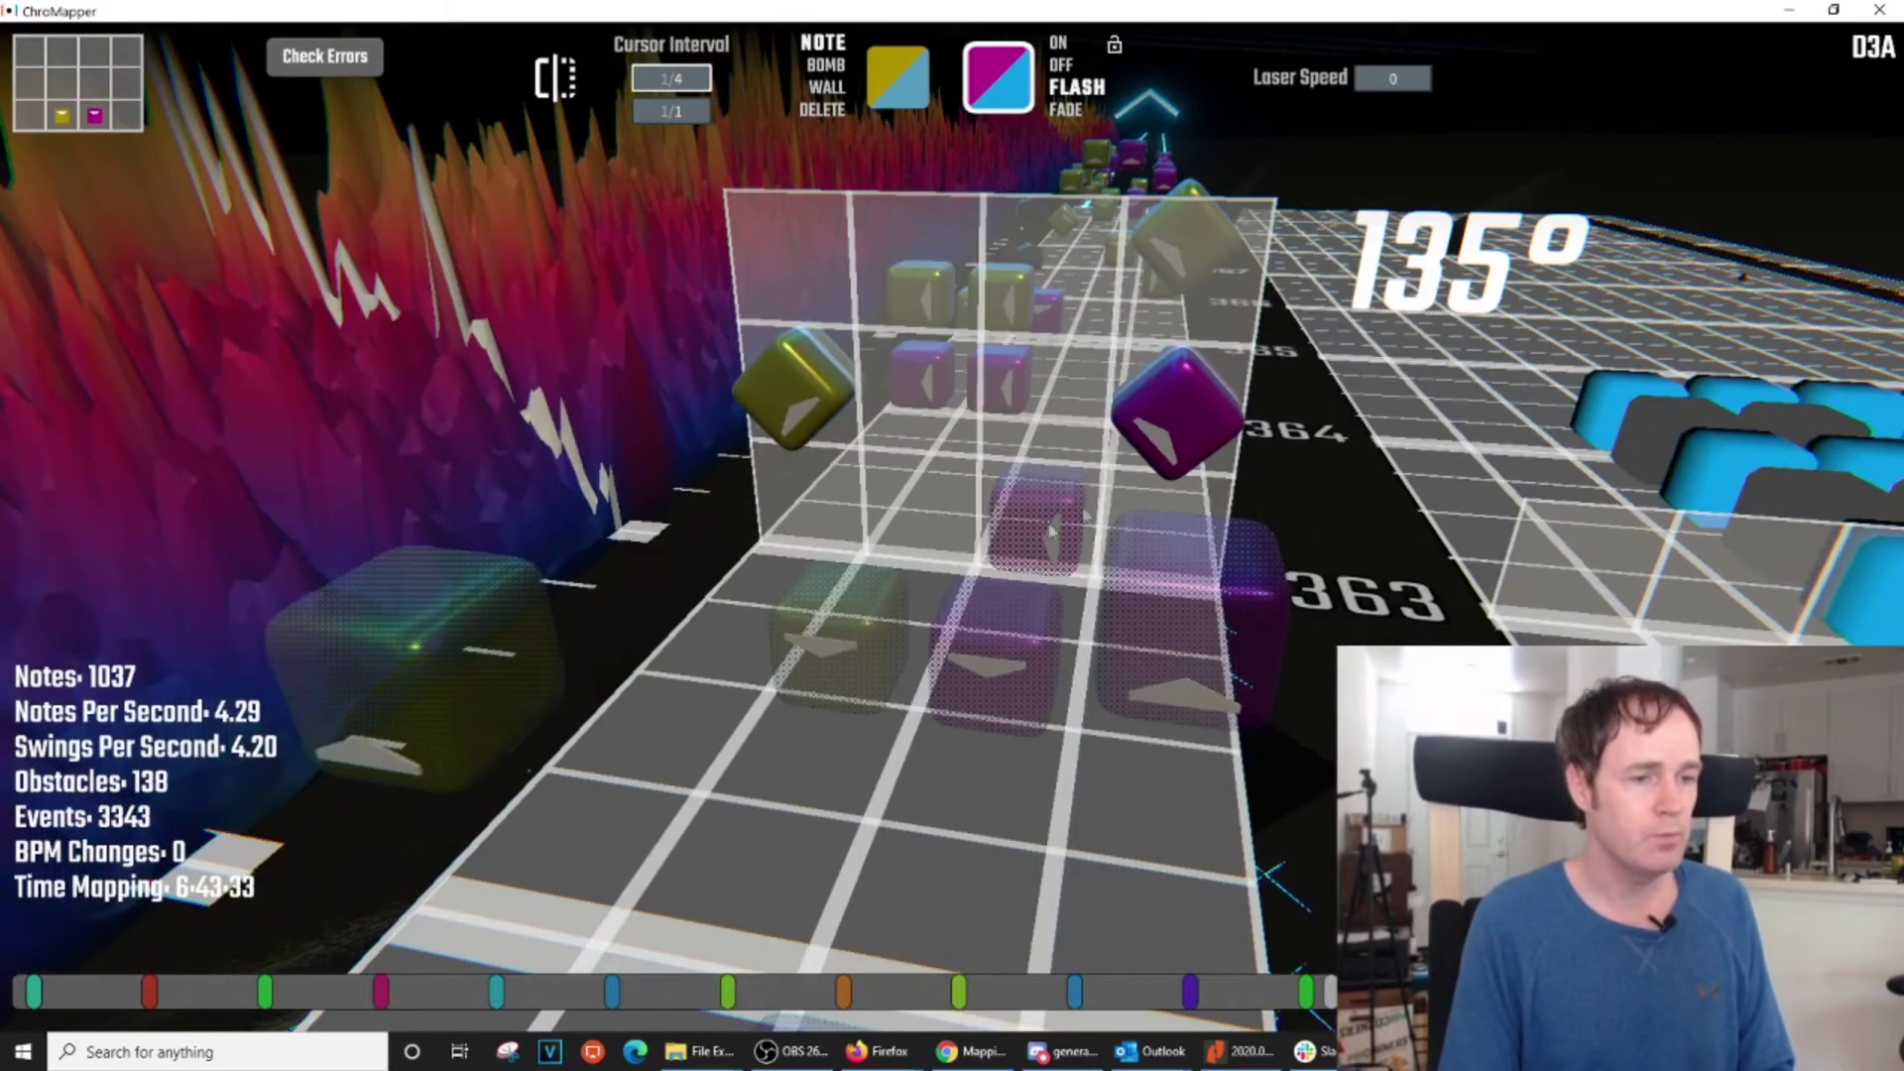
middle_click(809, 412, "shift")
left_click_drag(1156, 431, 1169, 505, "alt")
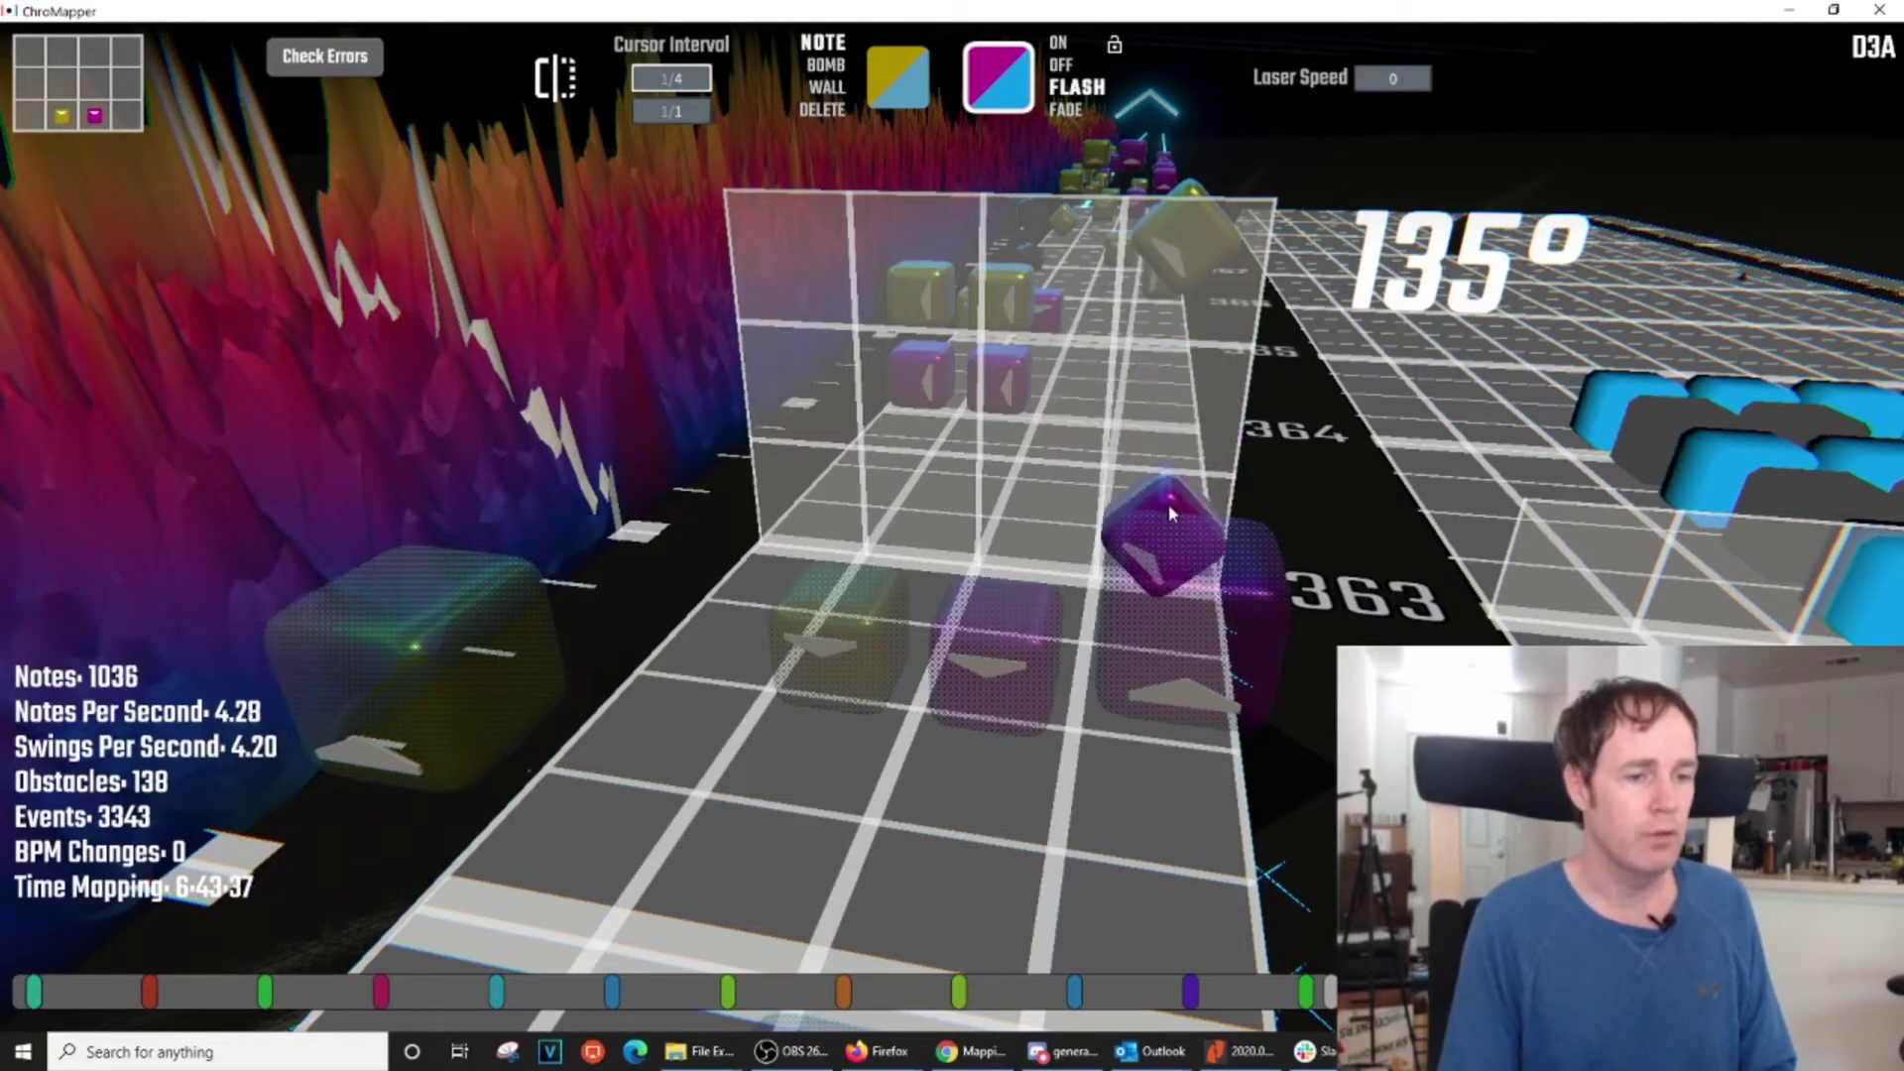
key("w")
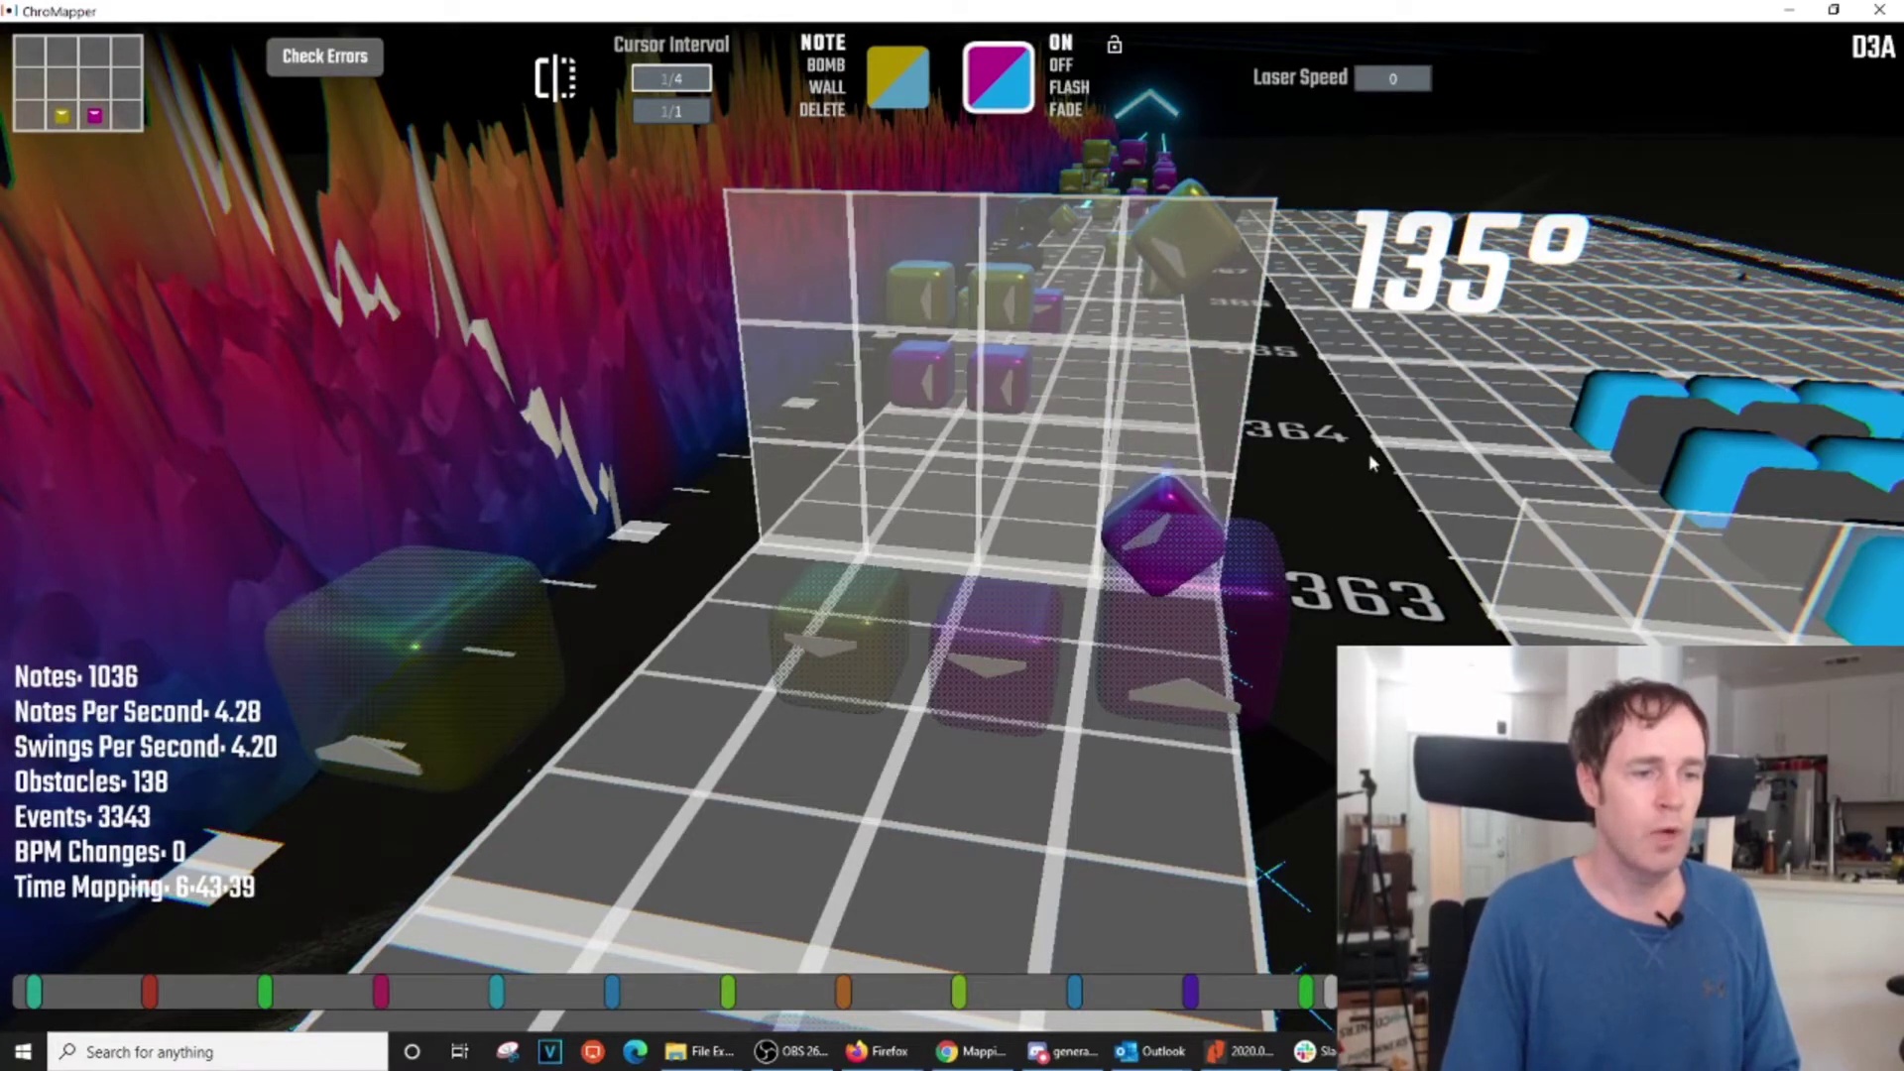
scroll(1367, 452, "up", 4)
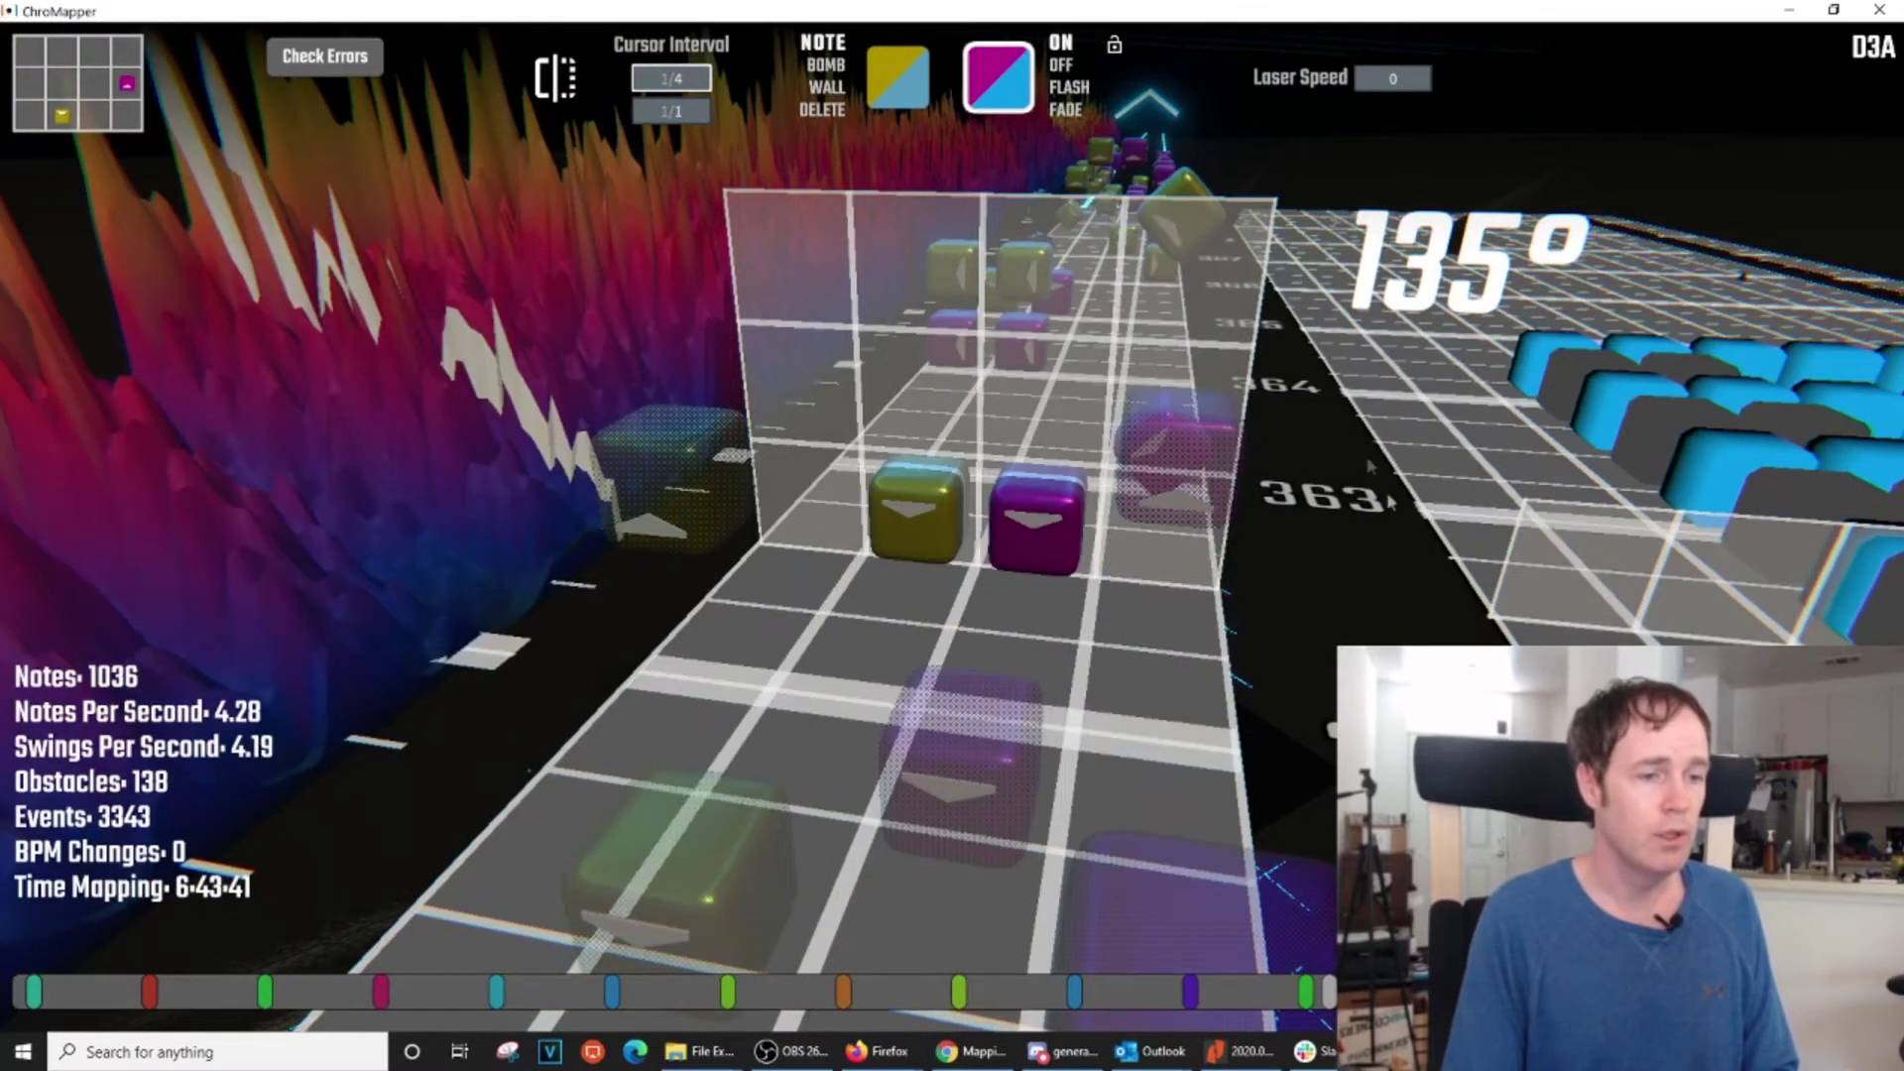
Delete the bottom-row magenta downward note beside the yellow one, a quarter beat before beat 363
middle_click(1041, 522, "shift")
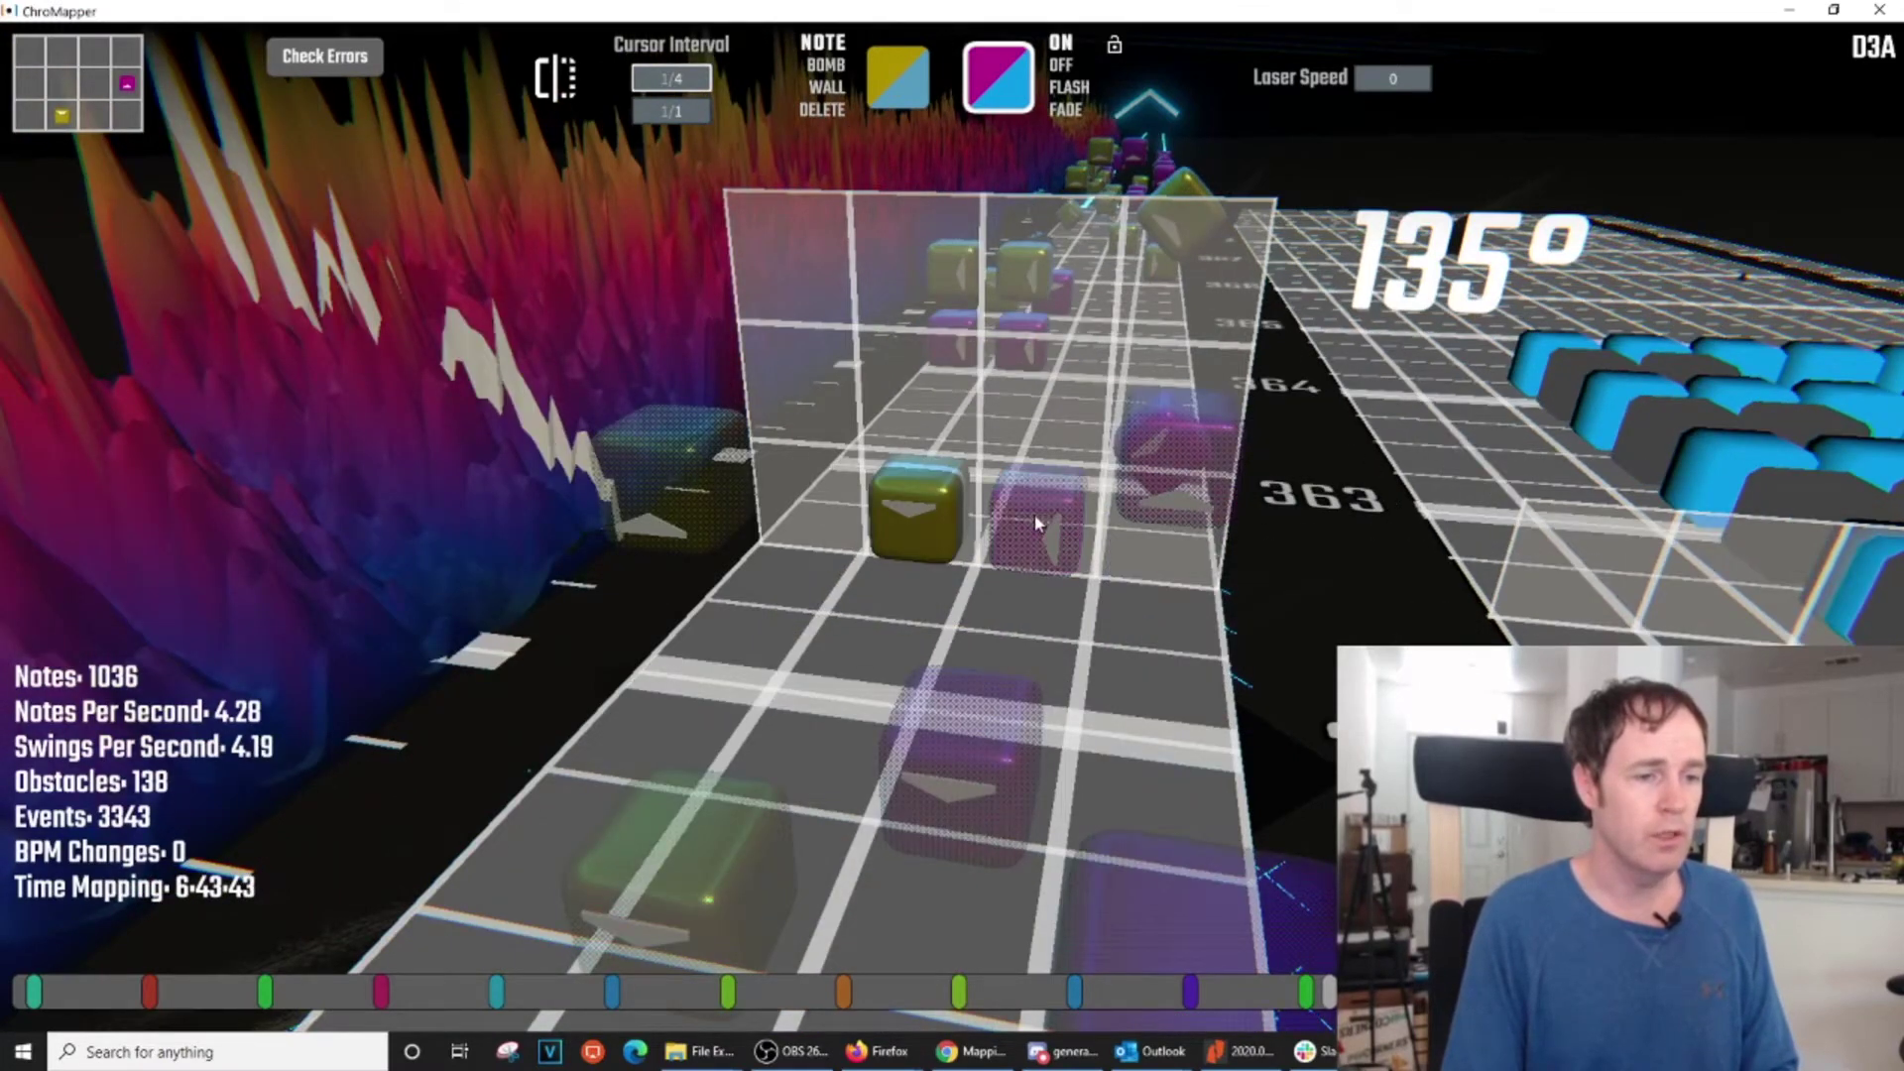
scroll(1128, 512, "down", 1)
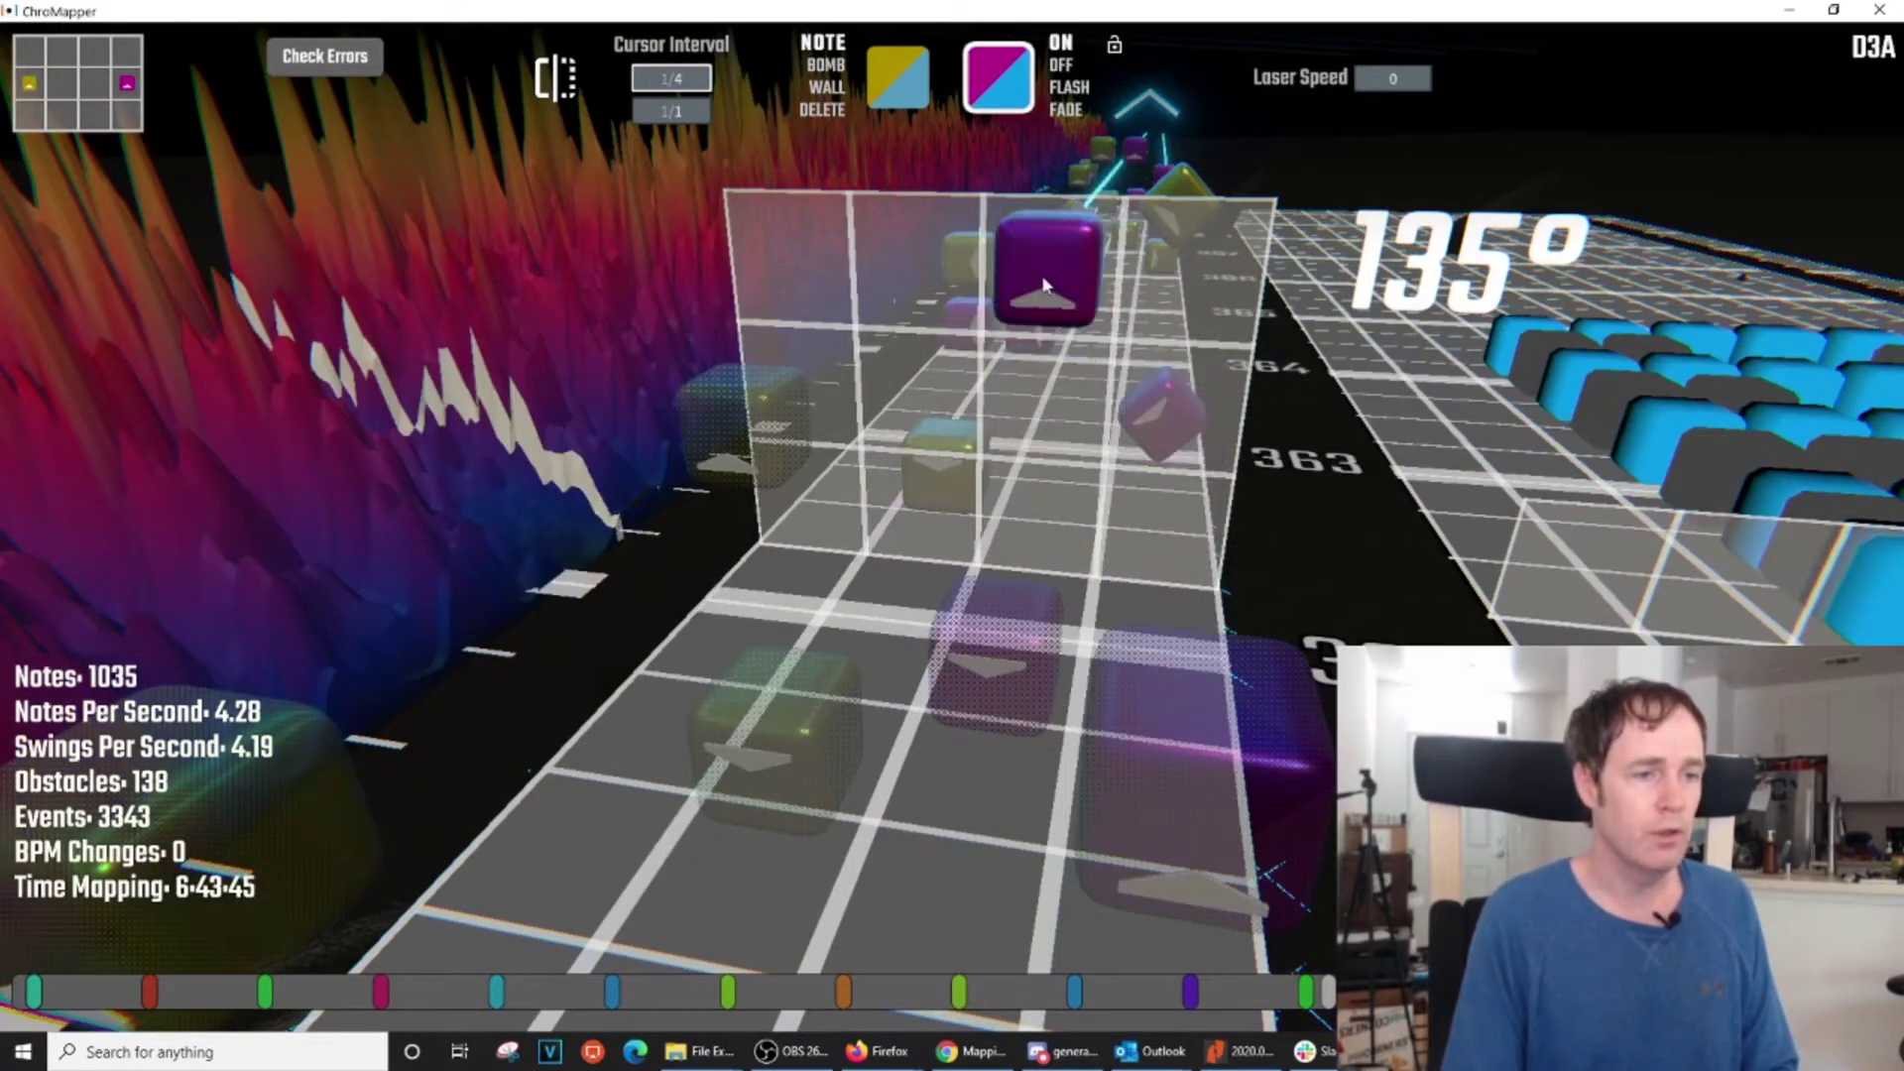
scroll(1355, 478, "down", 3)
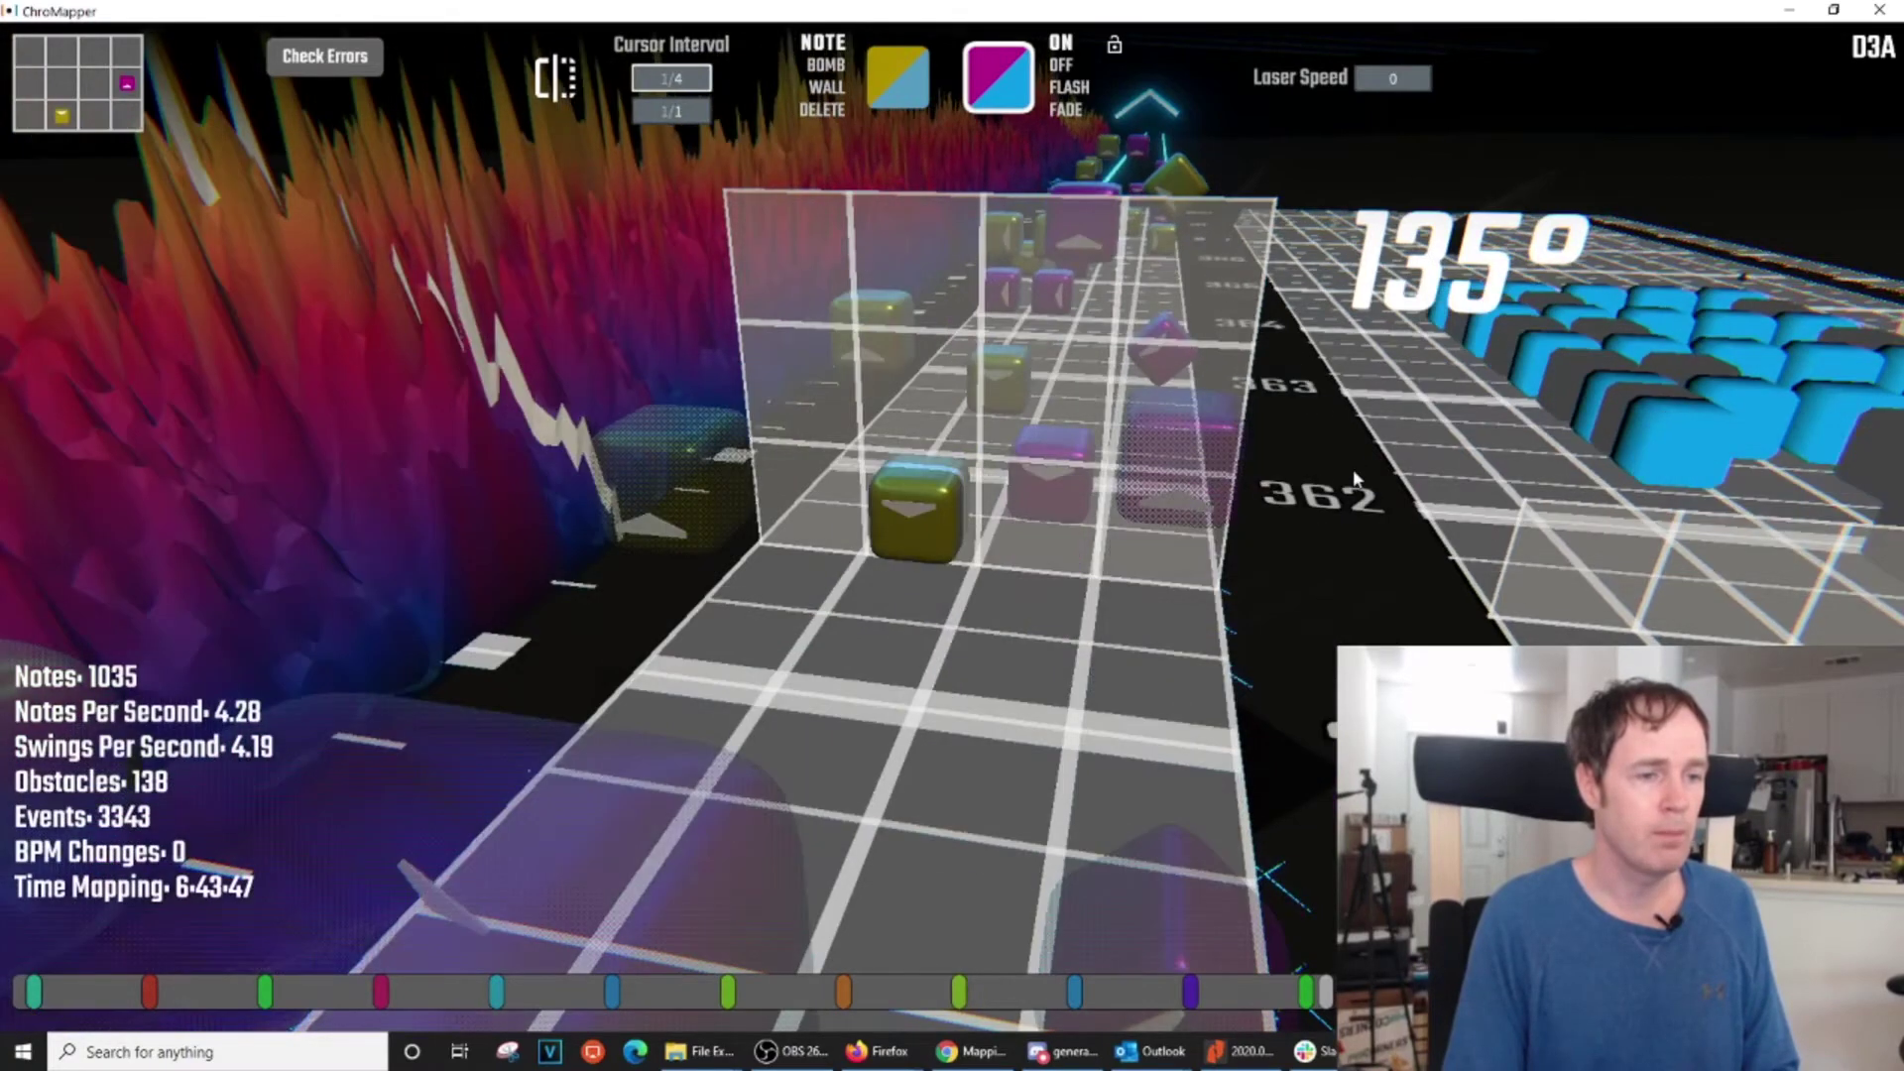
scroll(1355, 478, "up", 3)
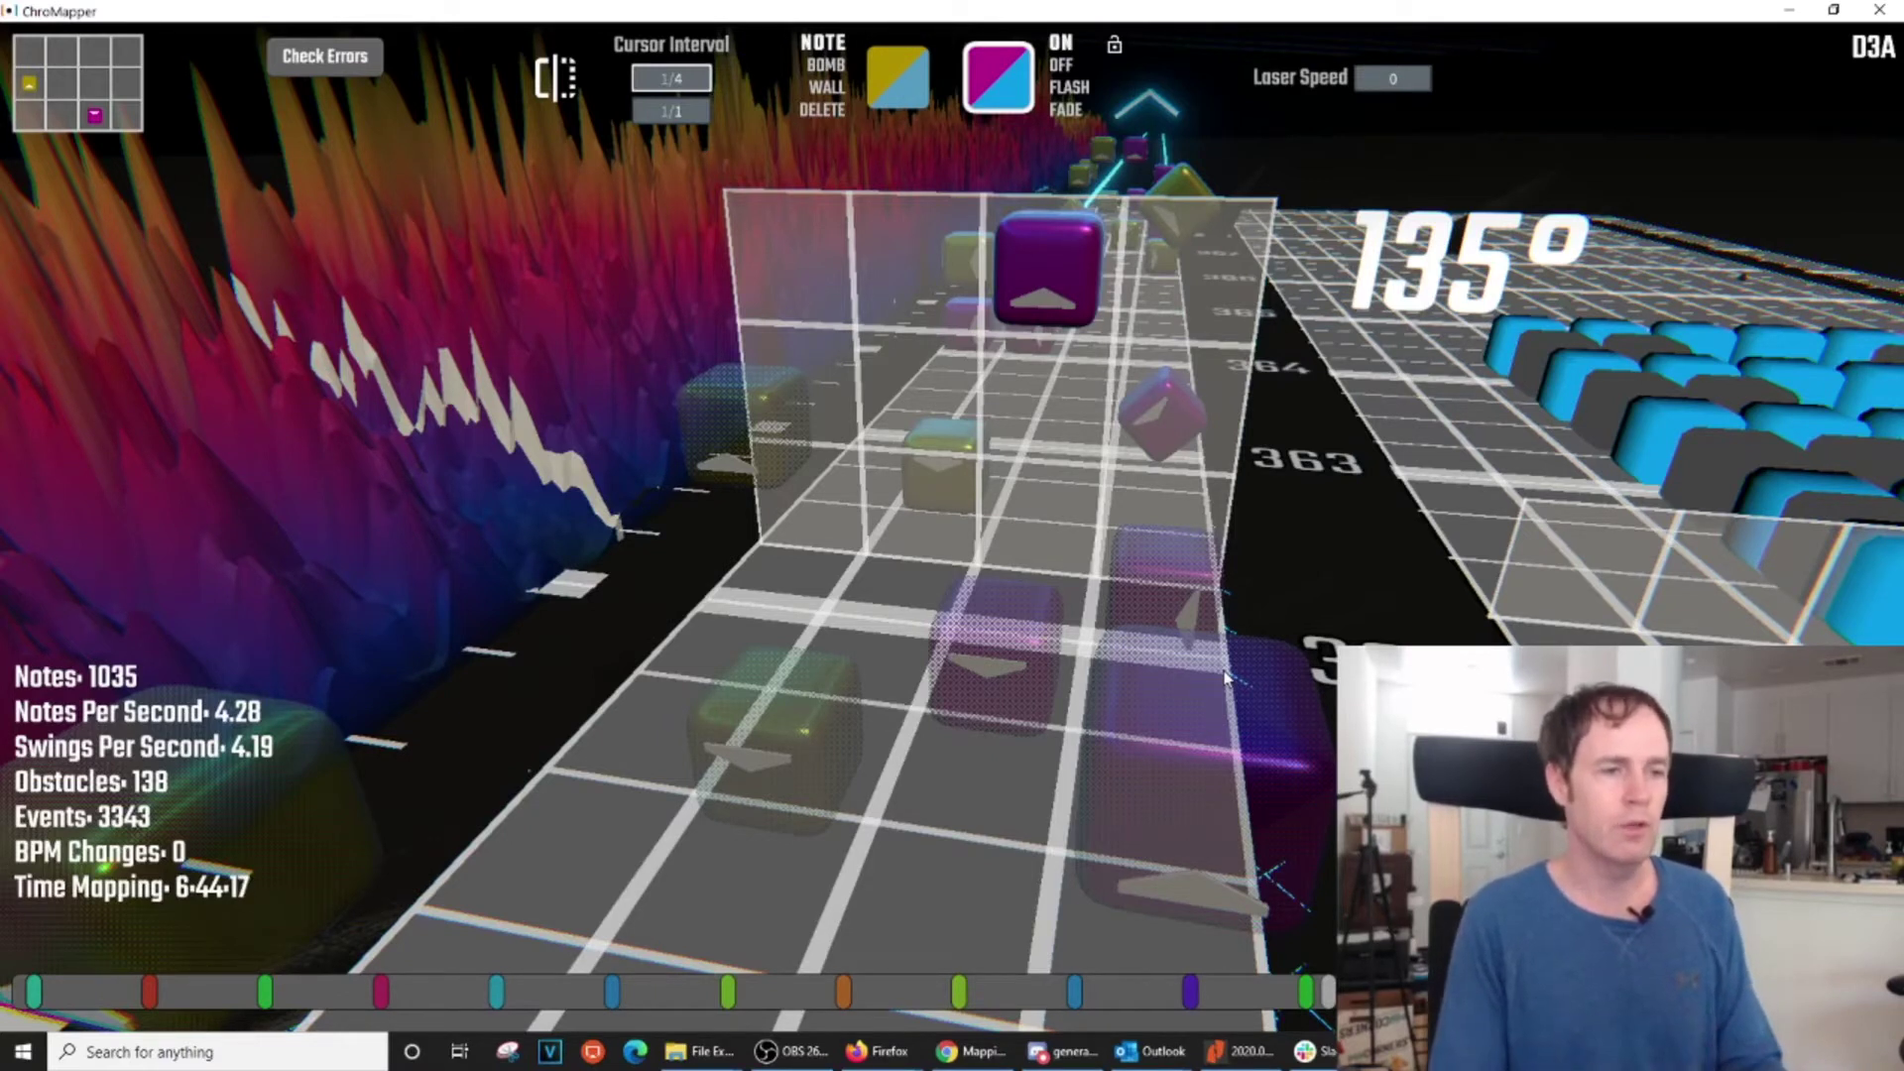
Play and review the note sequence between beats 361 and 364 up to the left-pointing four-note block
scroll(1121, 655, "down", 6)
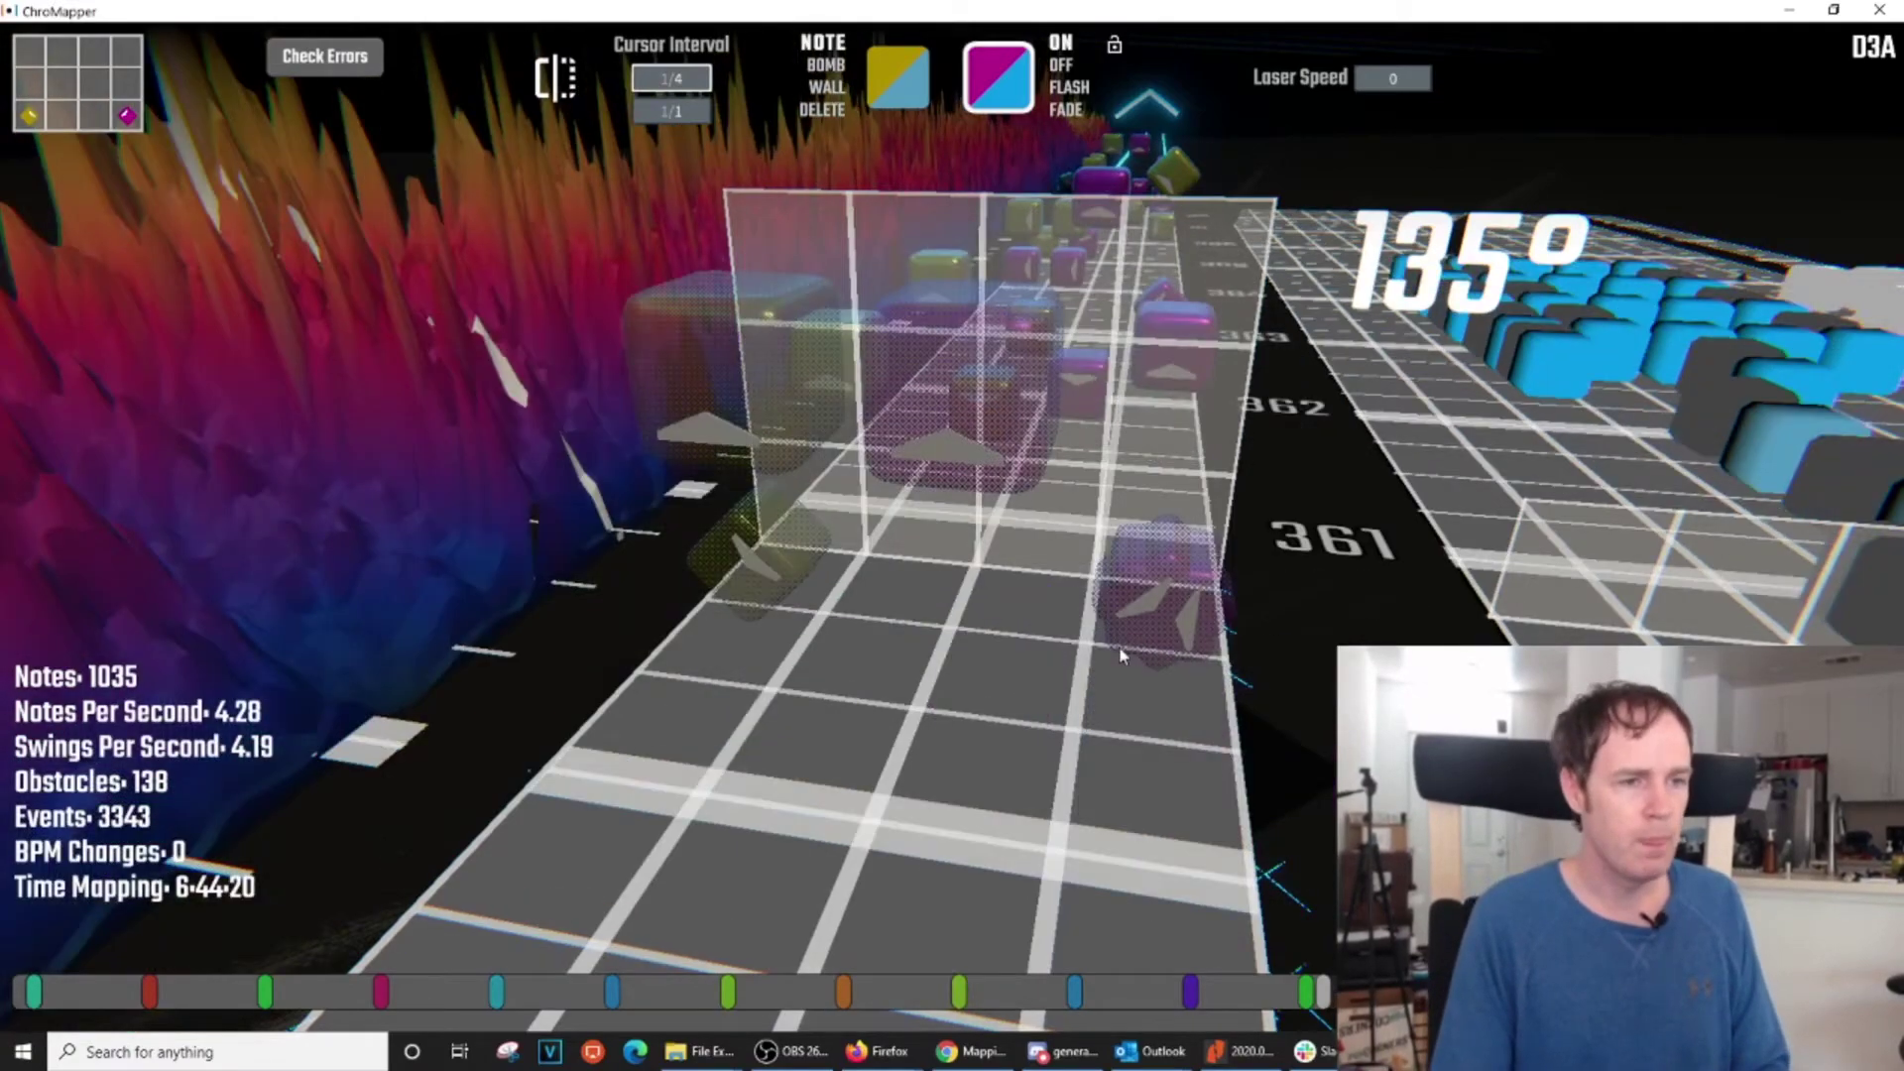
scroll(1122, 655, "up", 2)
scroll(1122, 654, "down", 4)
key("space")
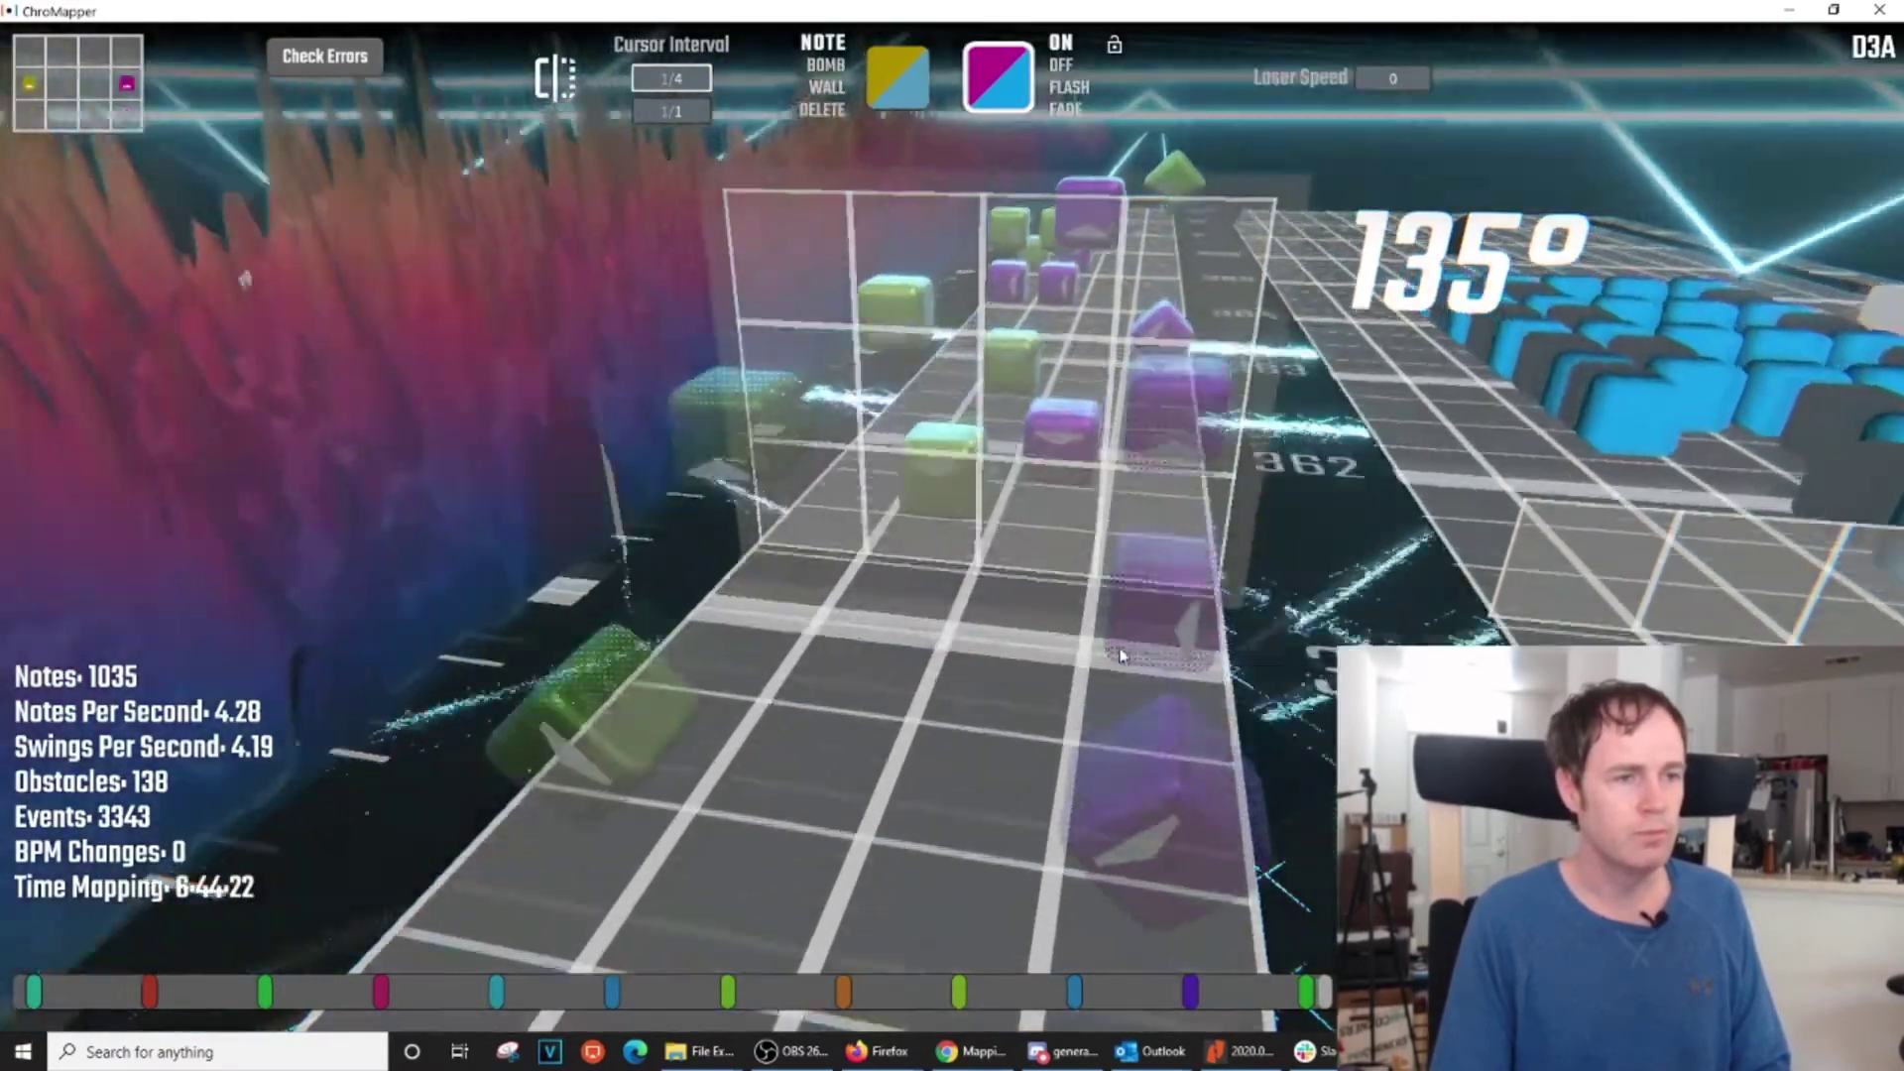
key("space")
scroll(1117, 654, "down", 3)
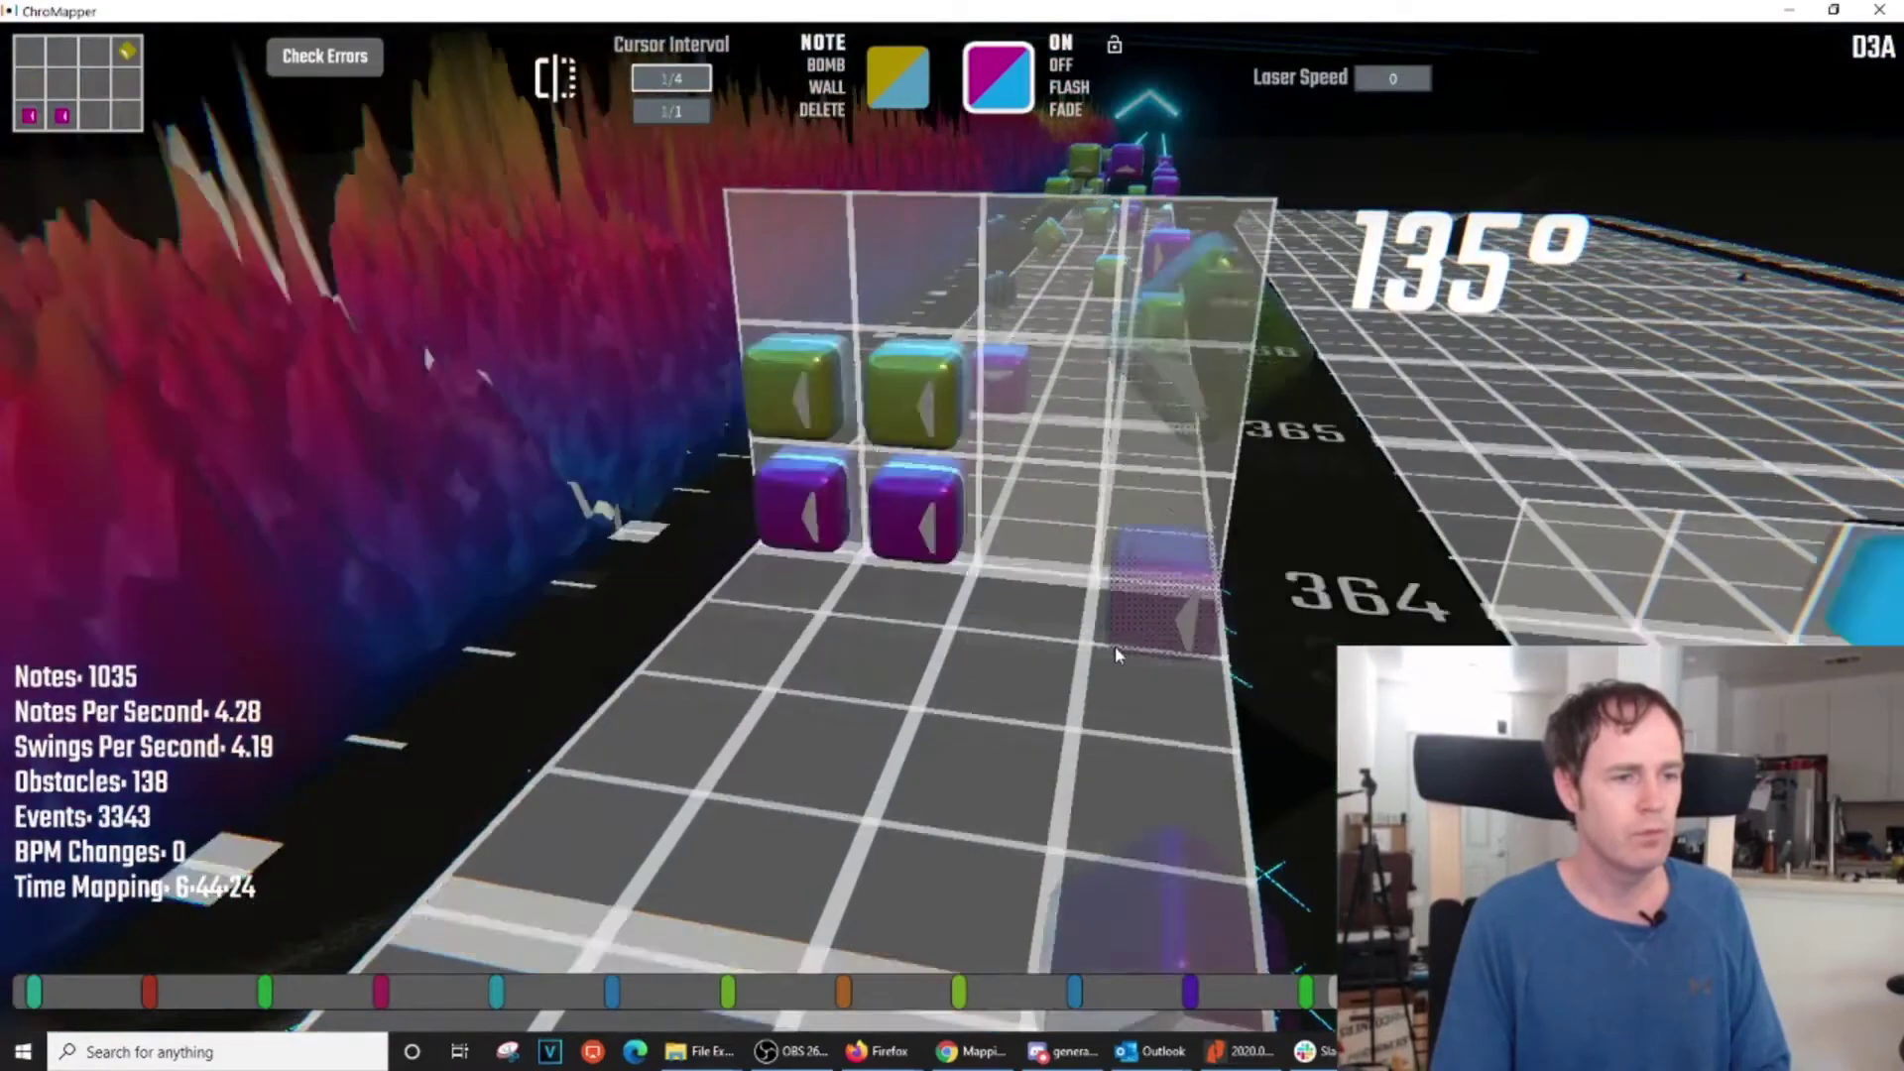
scroll(1115, 646, "down", 8)
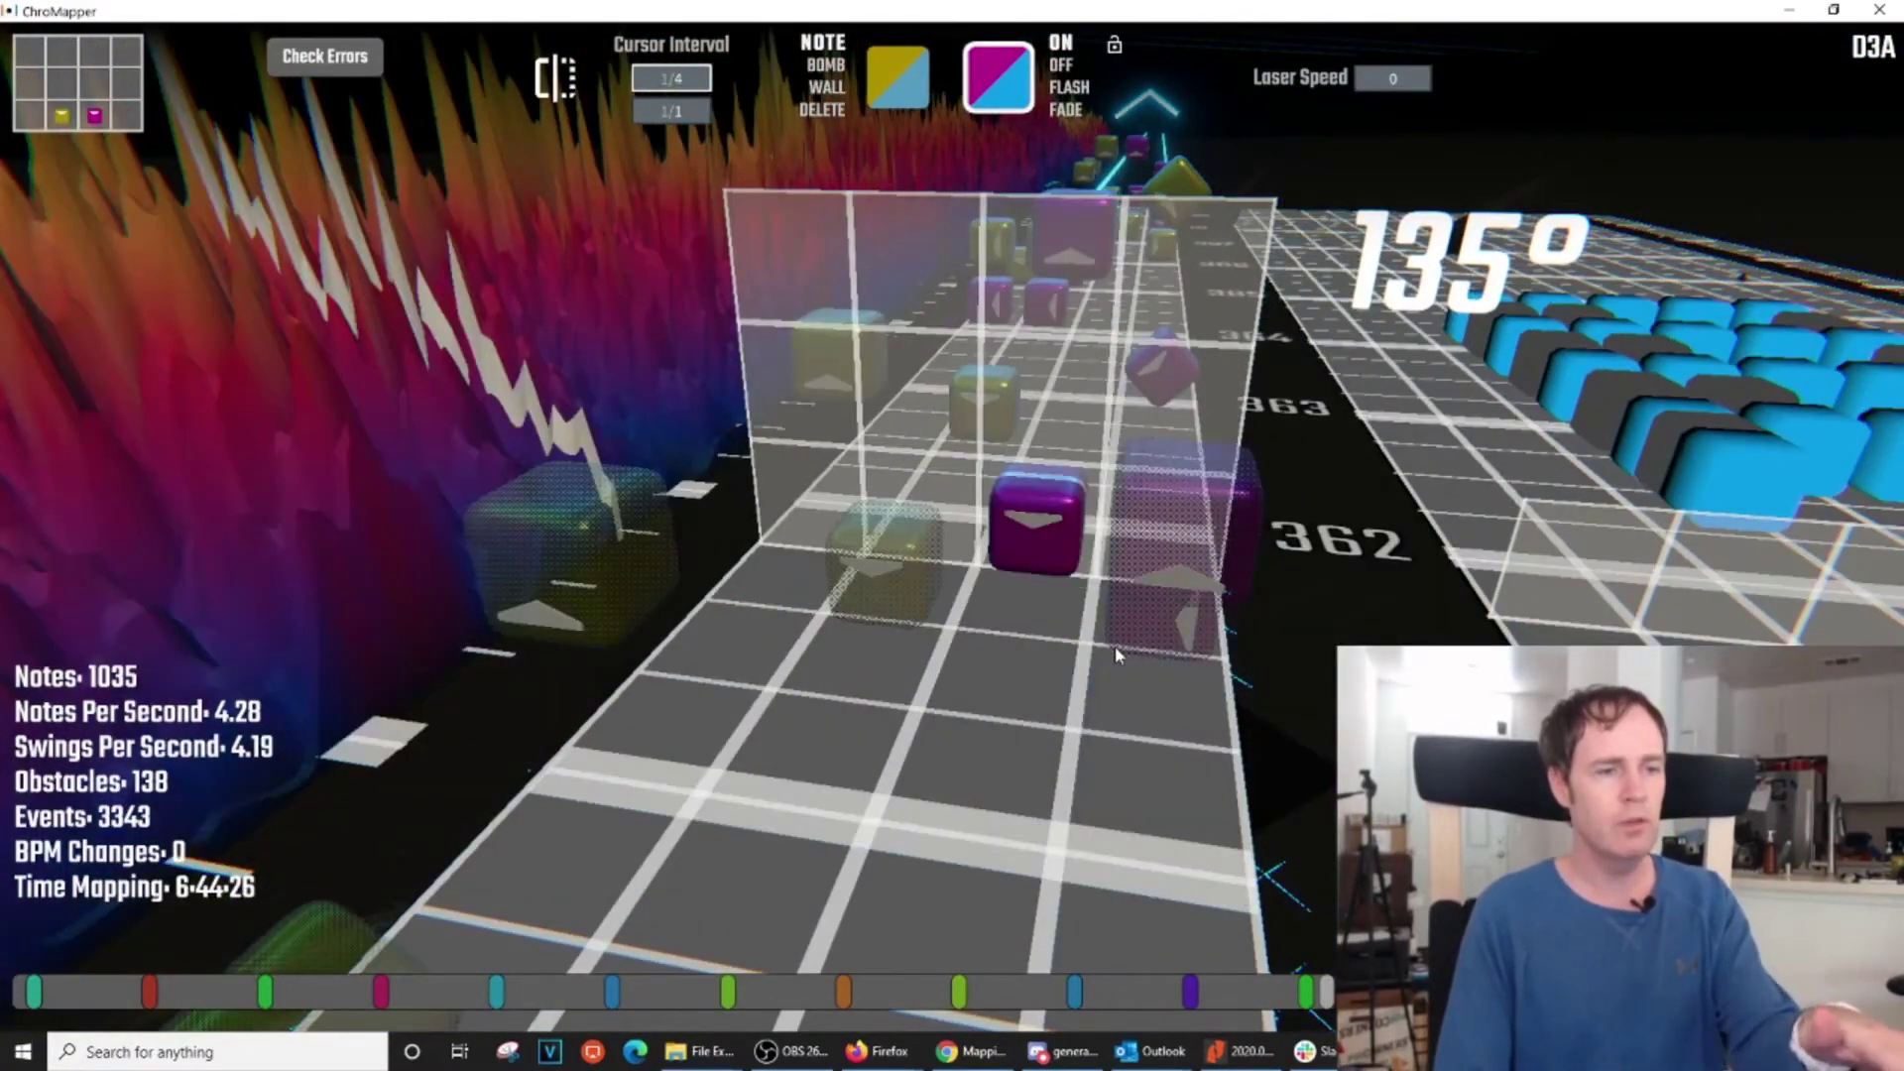
scroll(1115, 645, "up", 8)
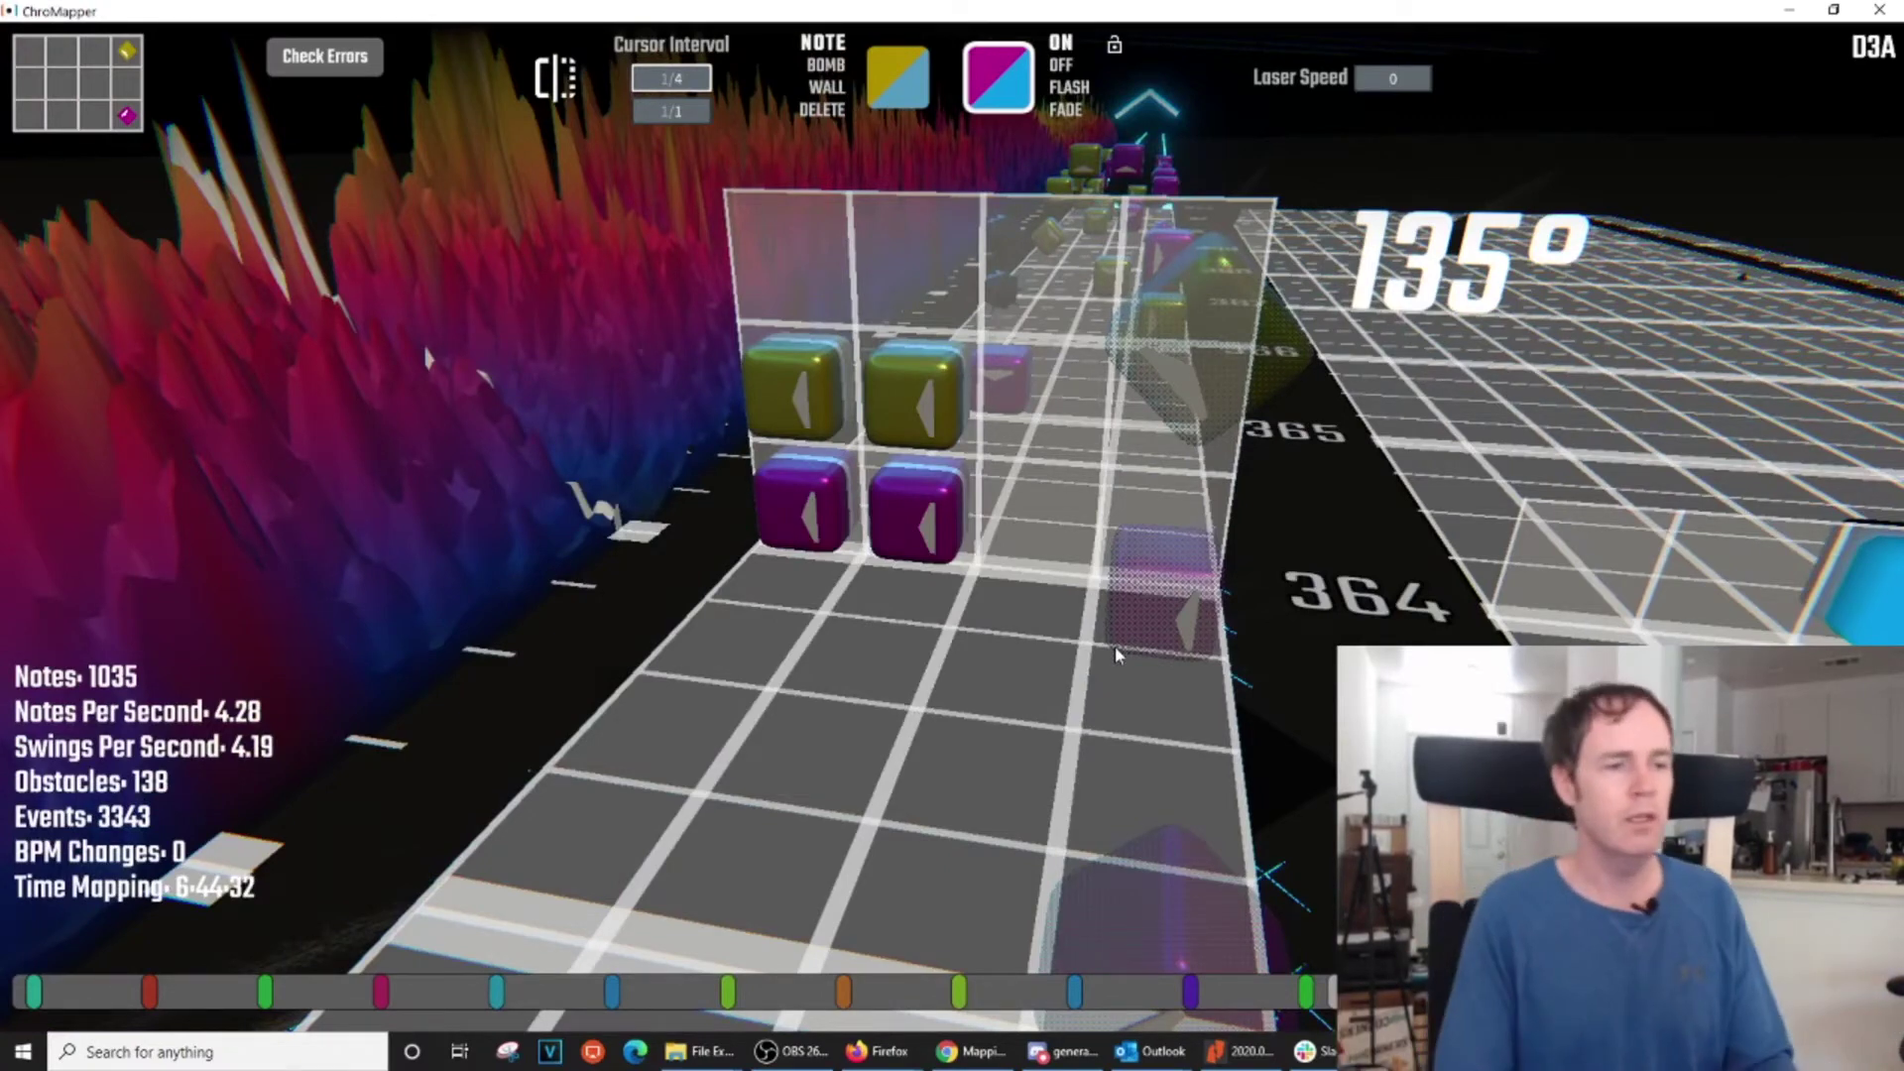
Examine the pattern from beat 363 back to the walls and rotation events near beat 357, and forward again to beat 364
scroll(1086, 539, "down", 4)
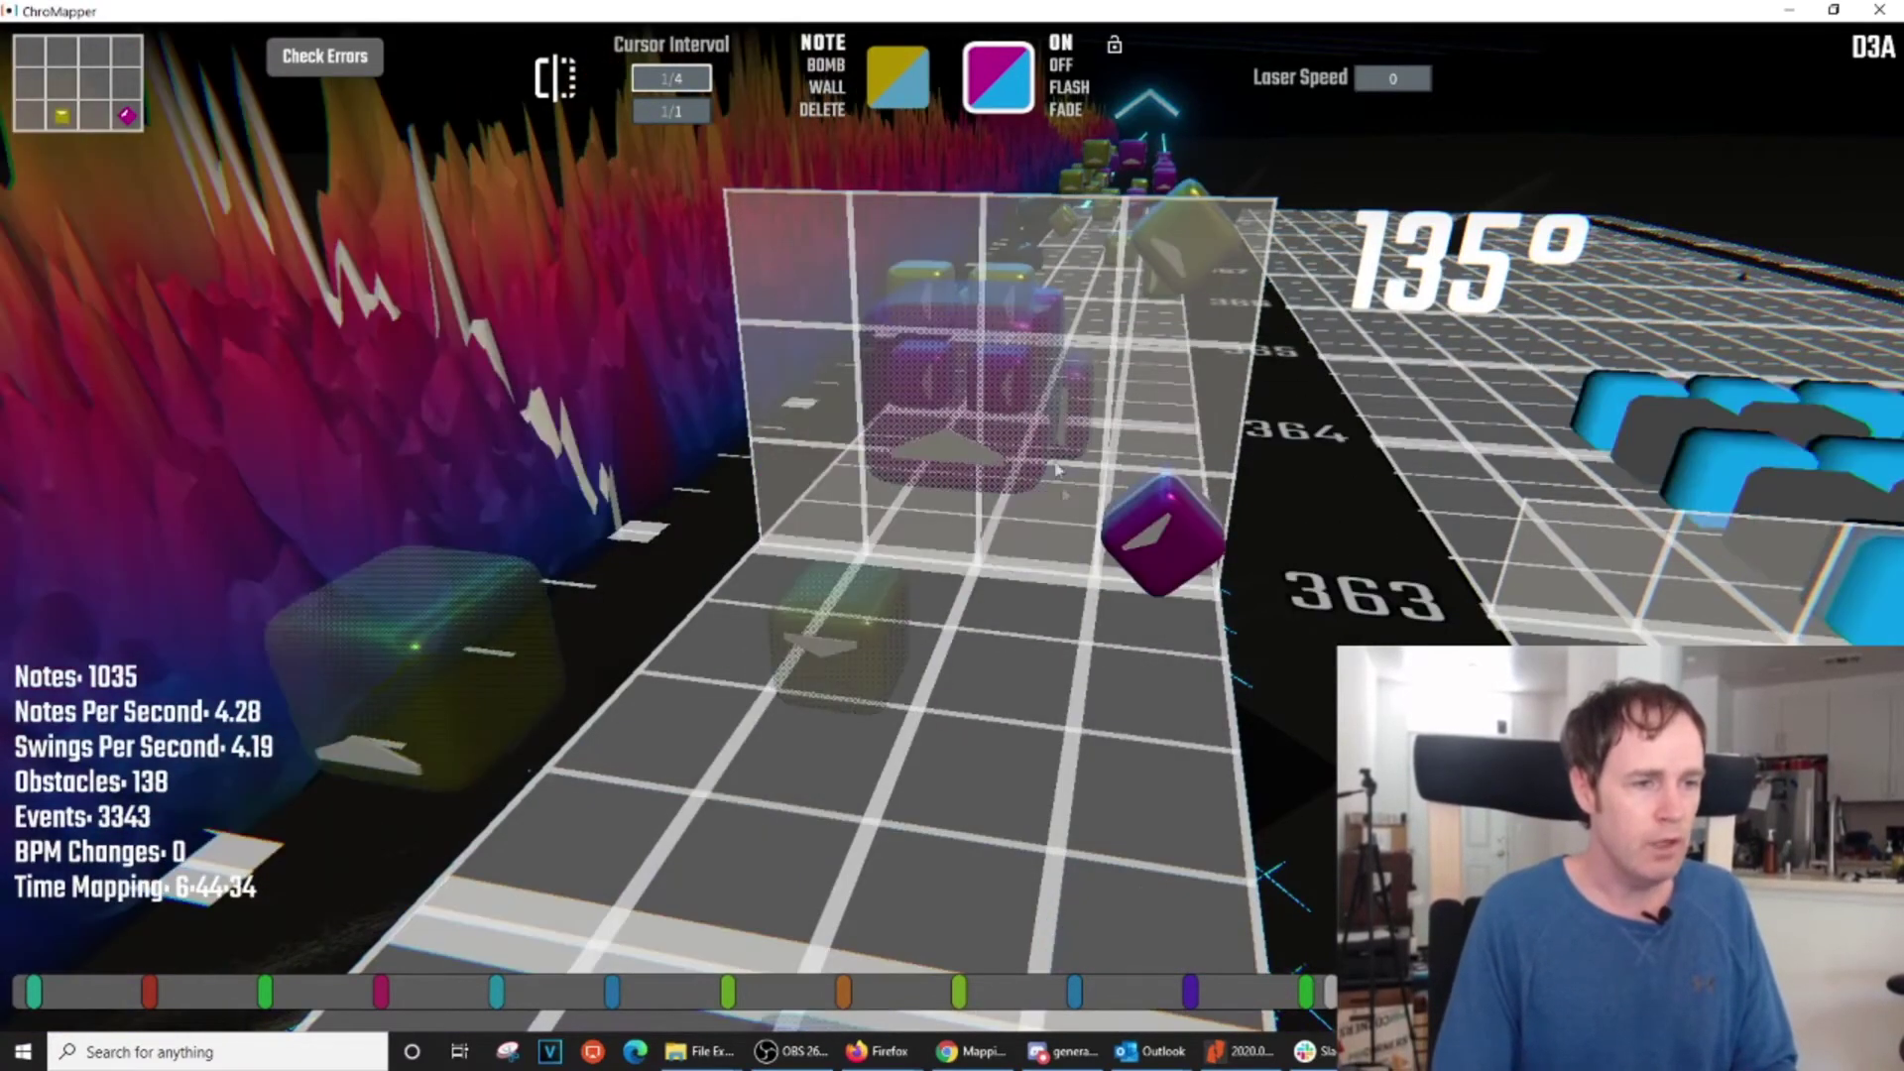
scroll(1101, 508, "up", 4)
scroll(1101, 511, "down", 6)
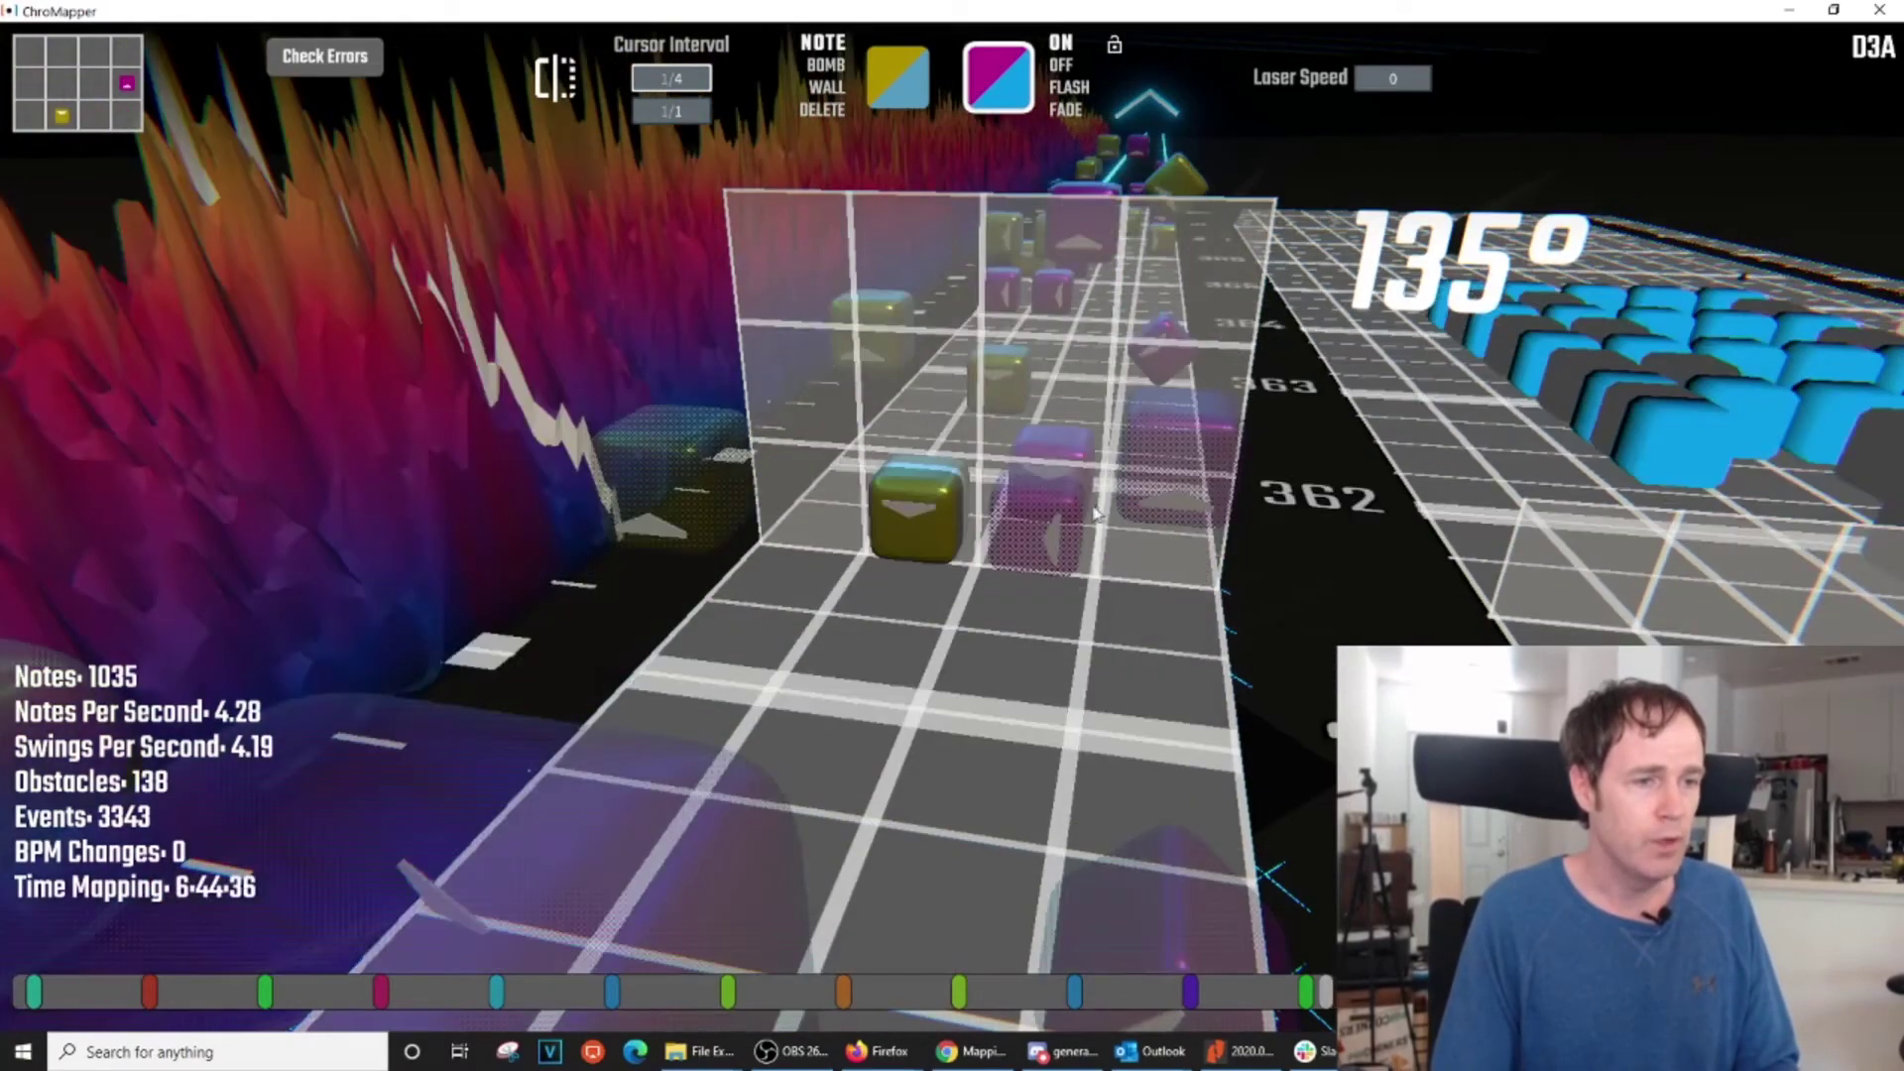
scroll(992, 496, "up", 8)
scroll(981, 493, "down", 6)
scroll(983, 501, "down", 20)
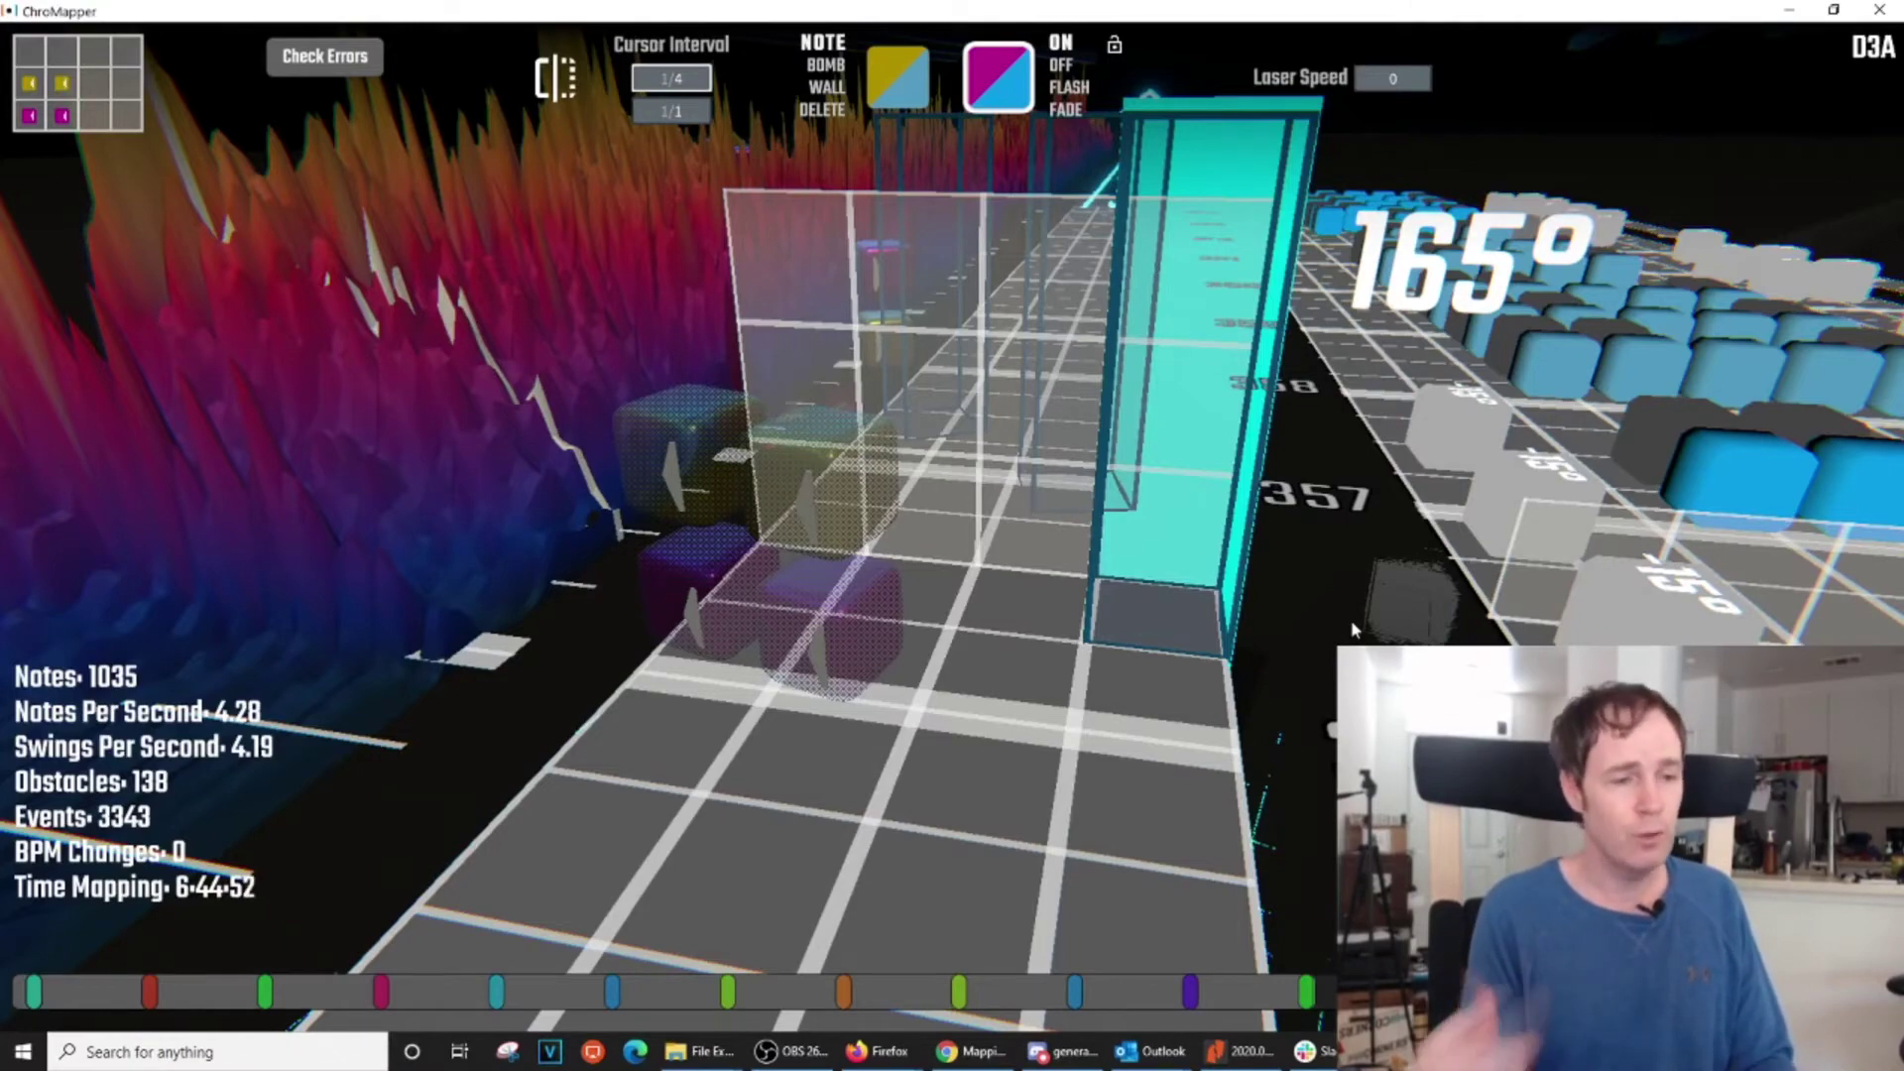
scroll(1300, 531, "up", 7)
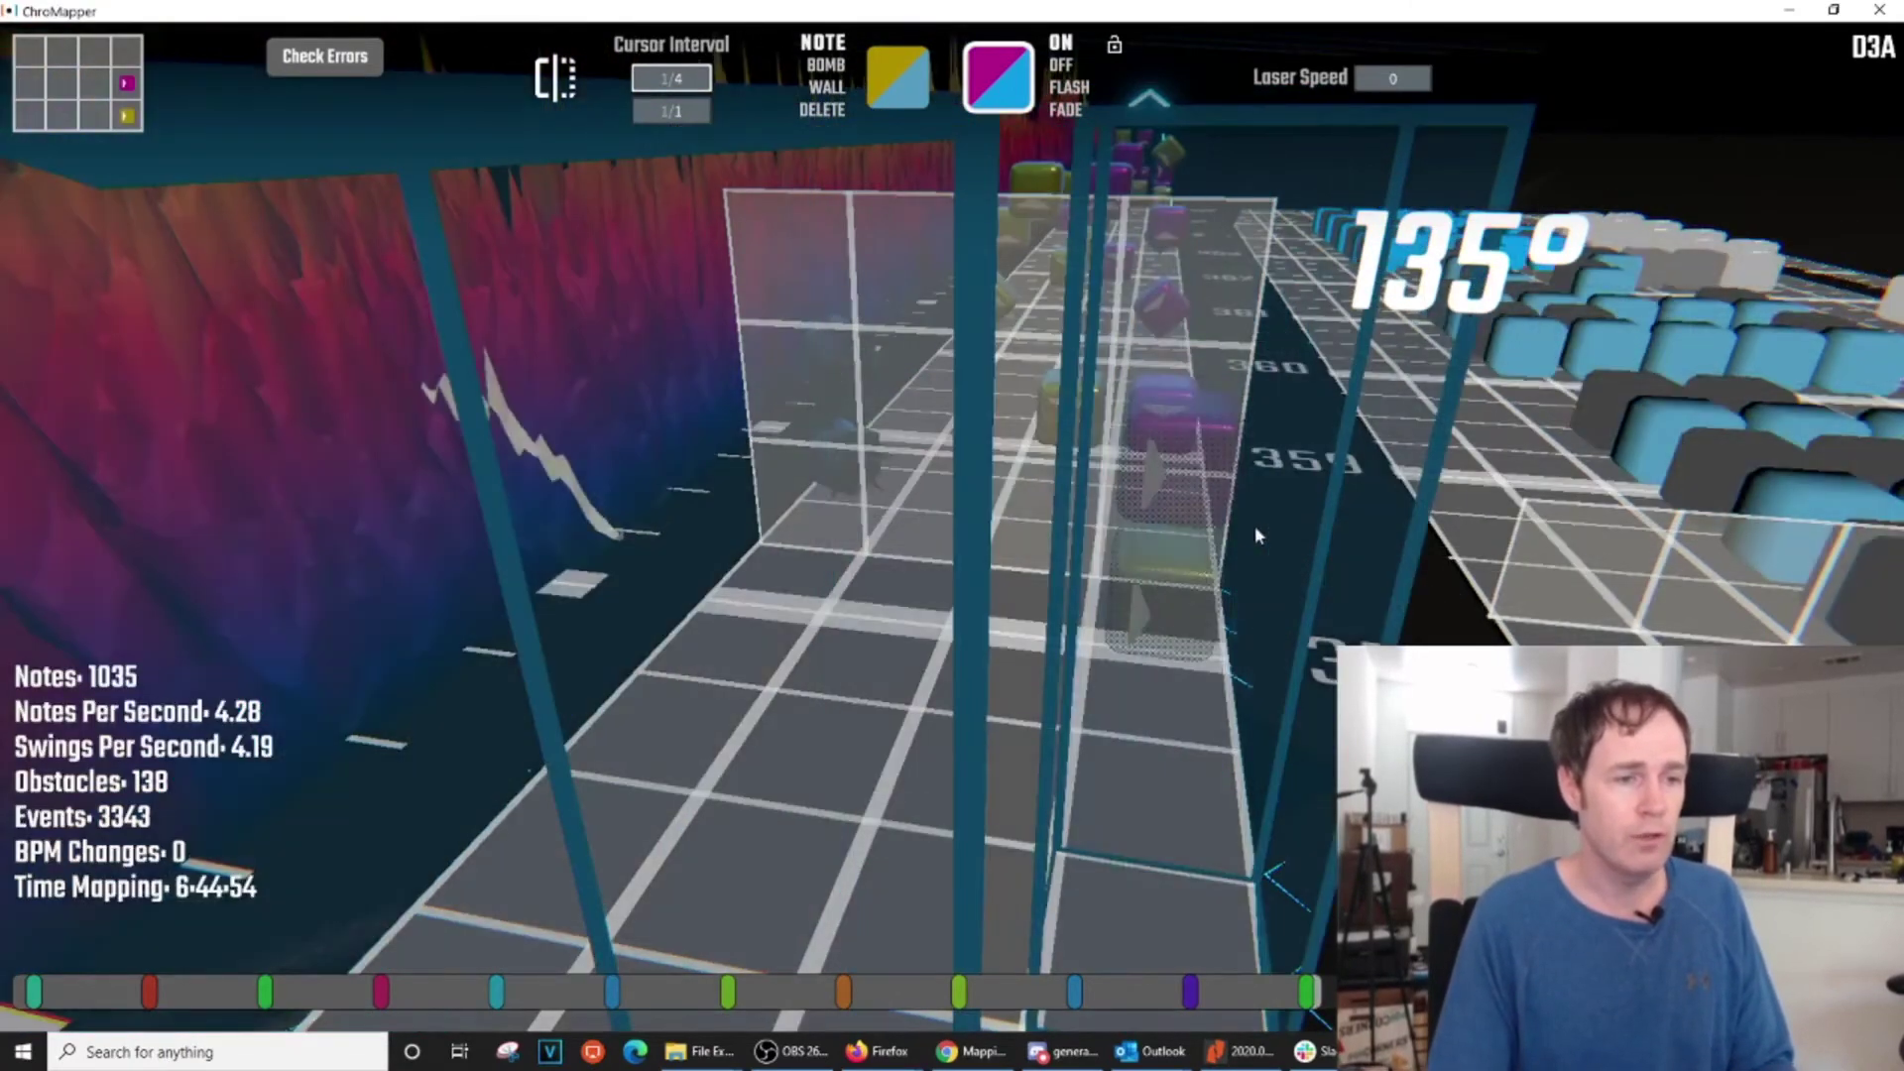
scroll(1254, 528, "up", 12)
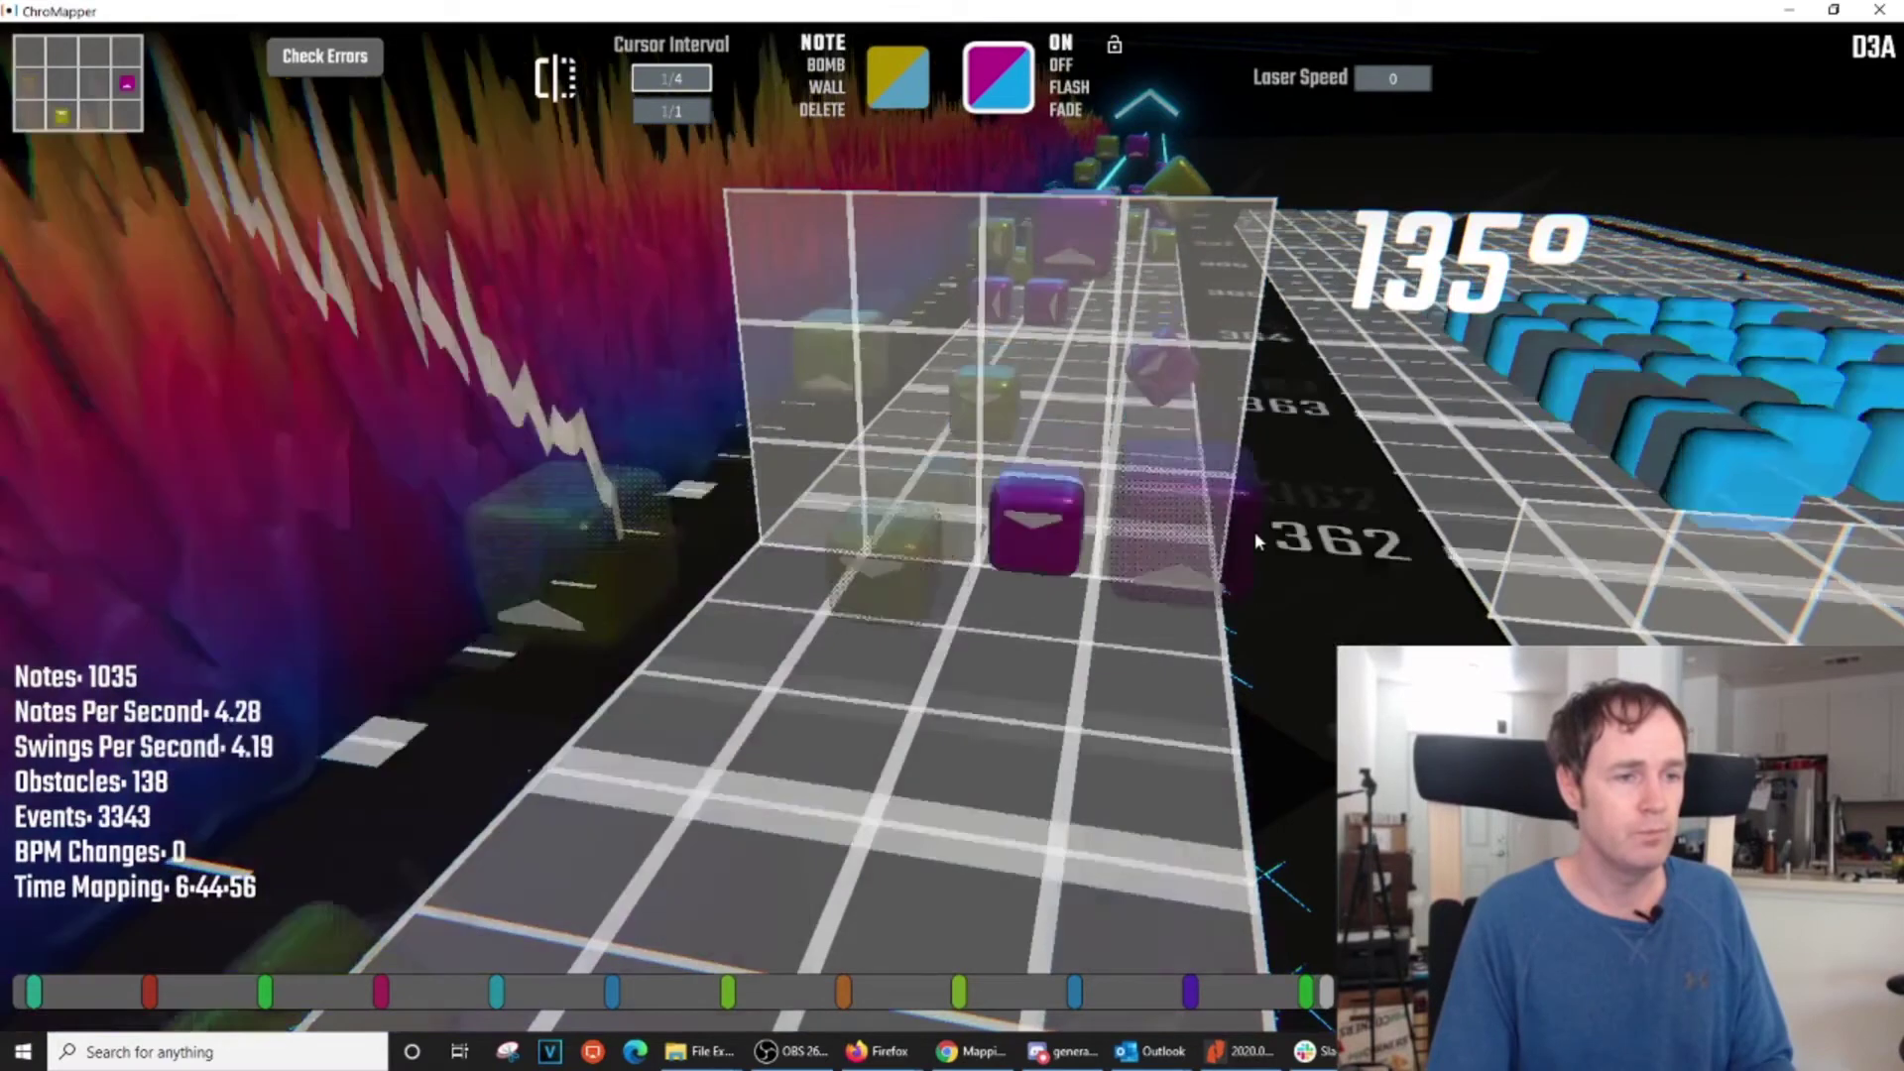
scroll(1252, 533, "up", 8)
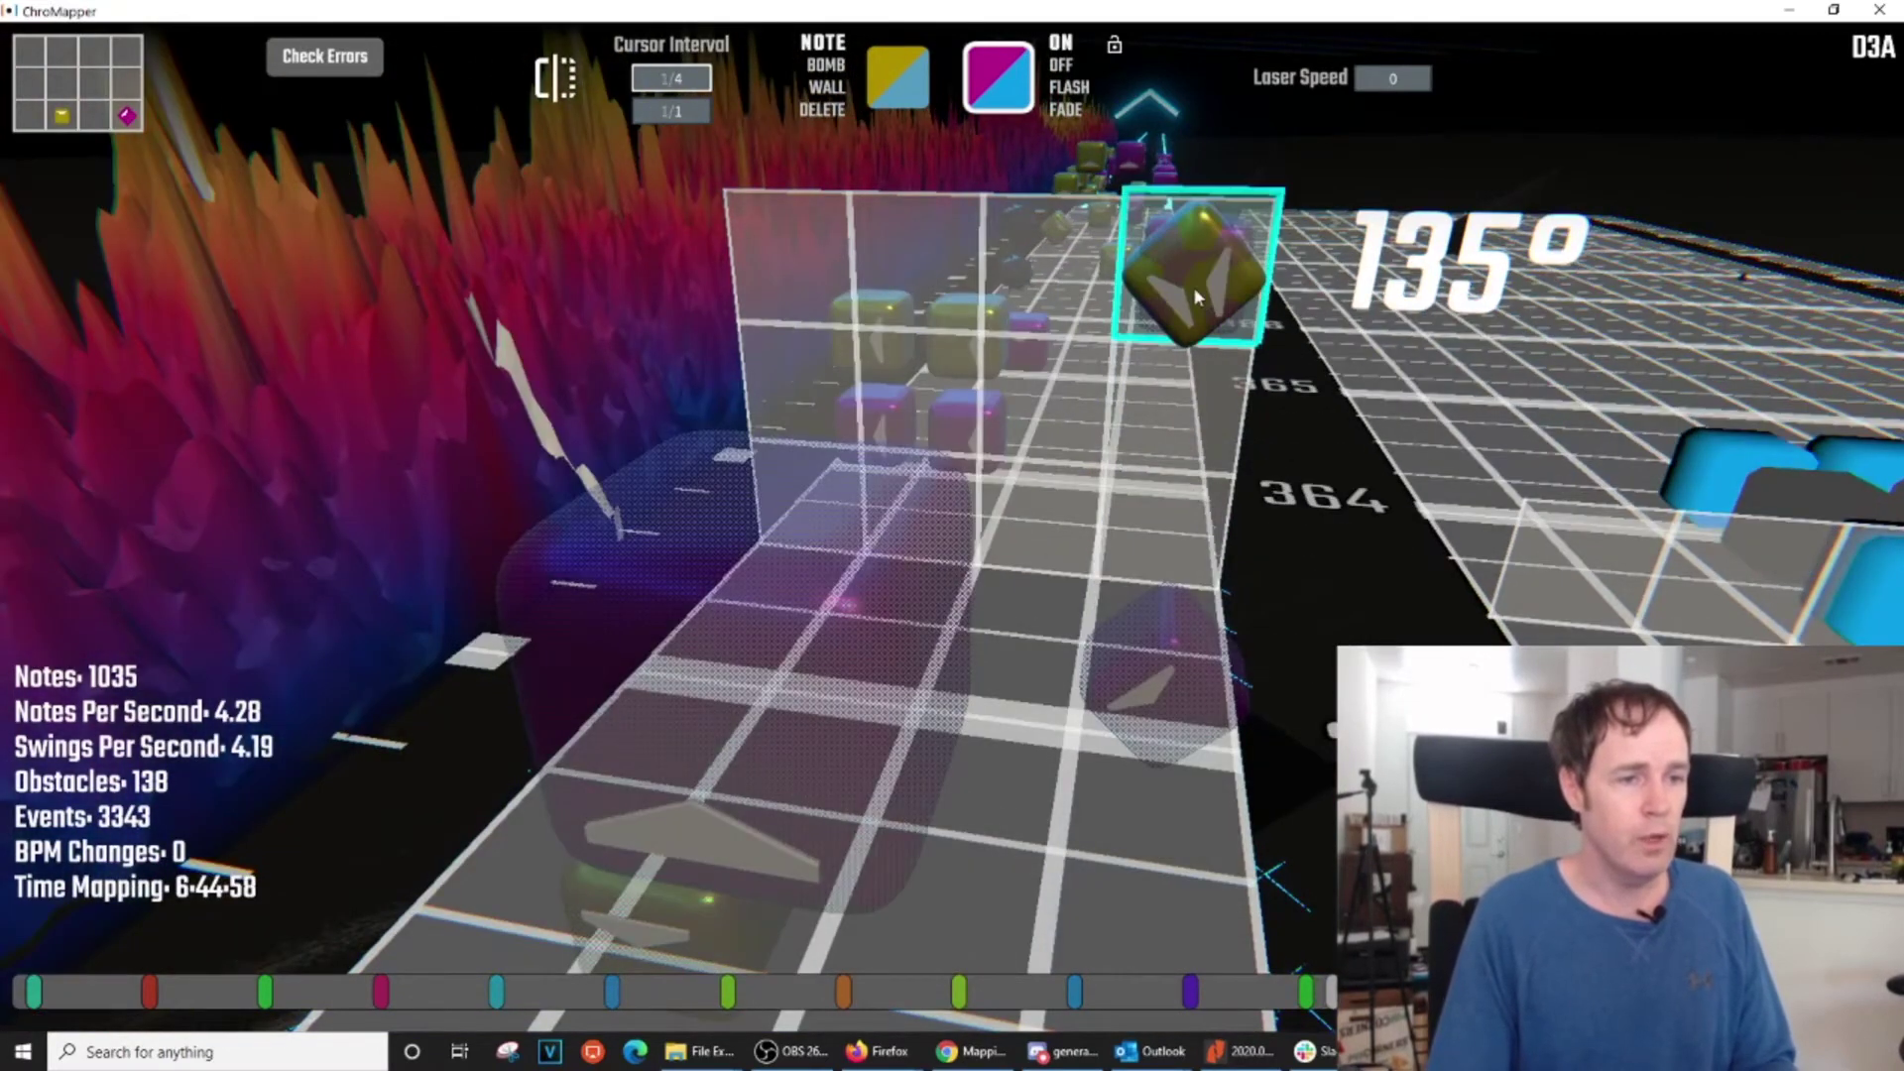
Select the section's notes, walls and rotation events through the four left-pointing notes at beat 364, copy them, and clear the selection
left_click(1195, 296, "ctrl+shift")
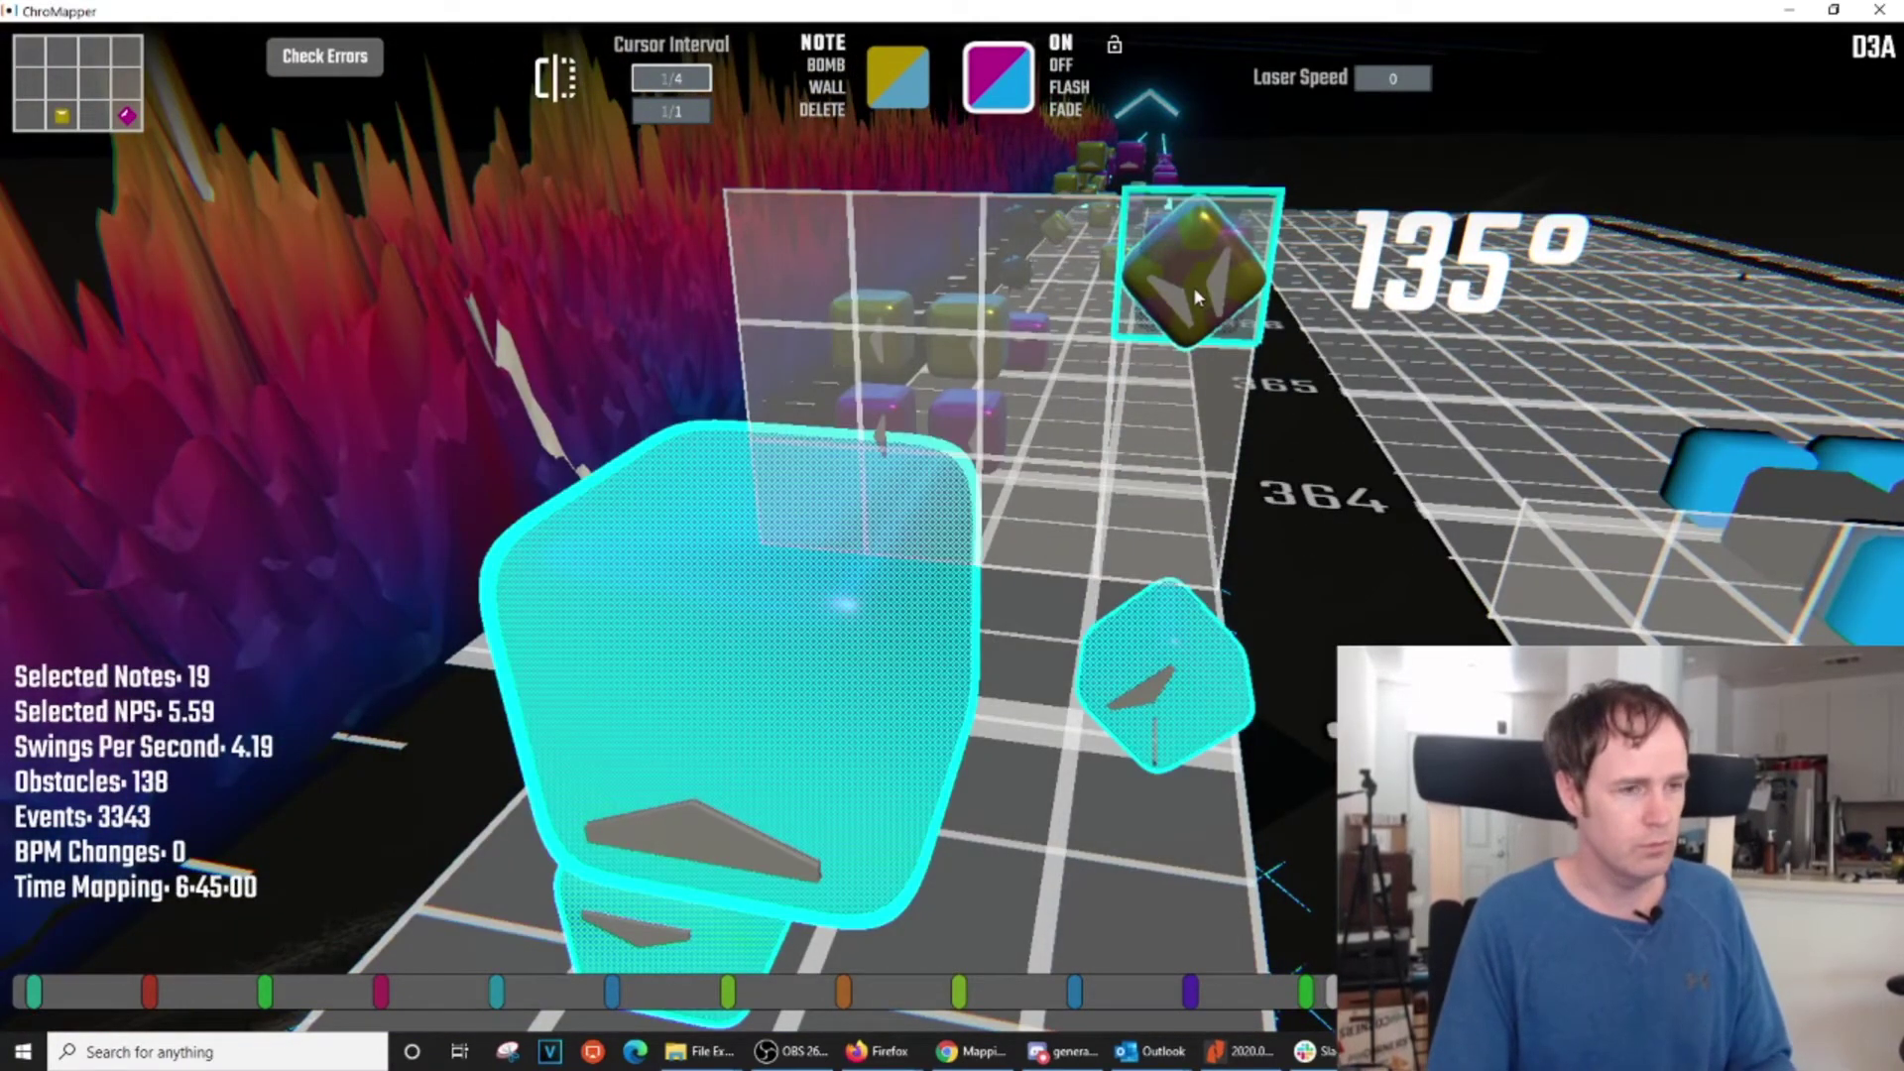
left_click(1193, 287, "shift")
scroll(992, 347, "up", 1)
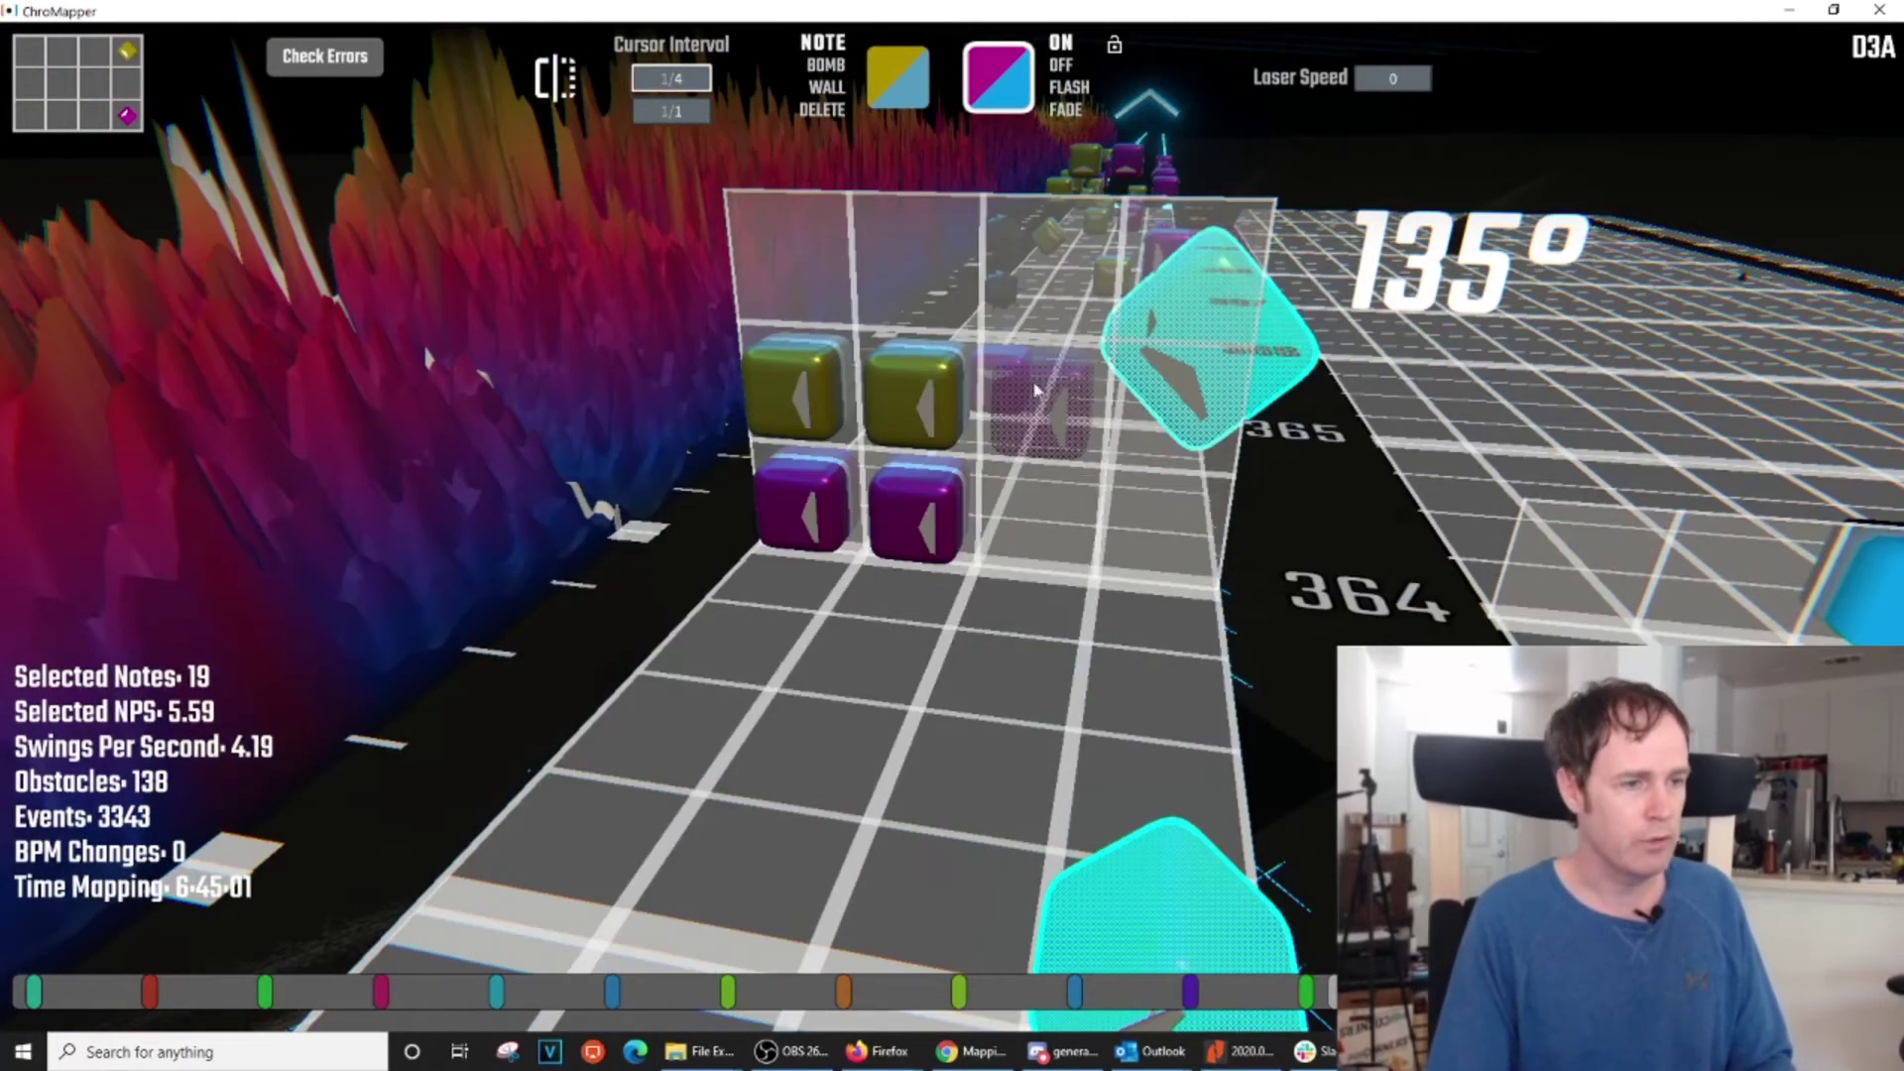
left_click(802, 396, "shift")
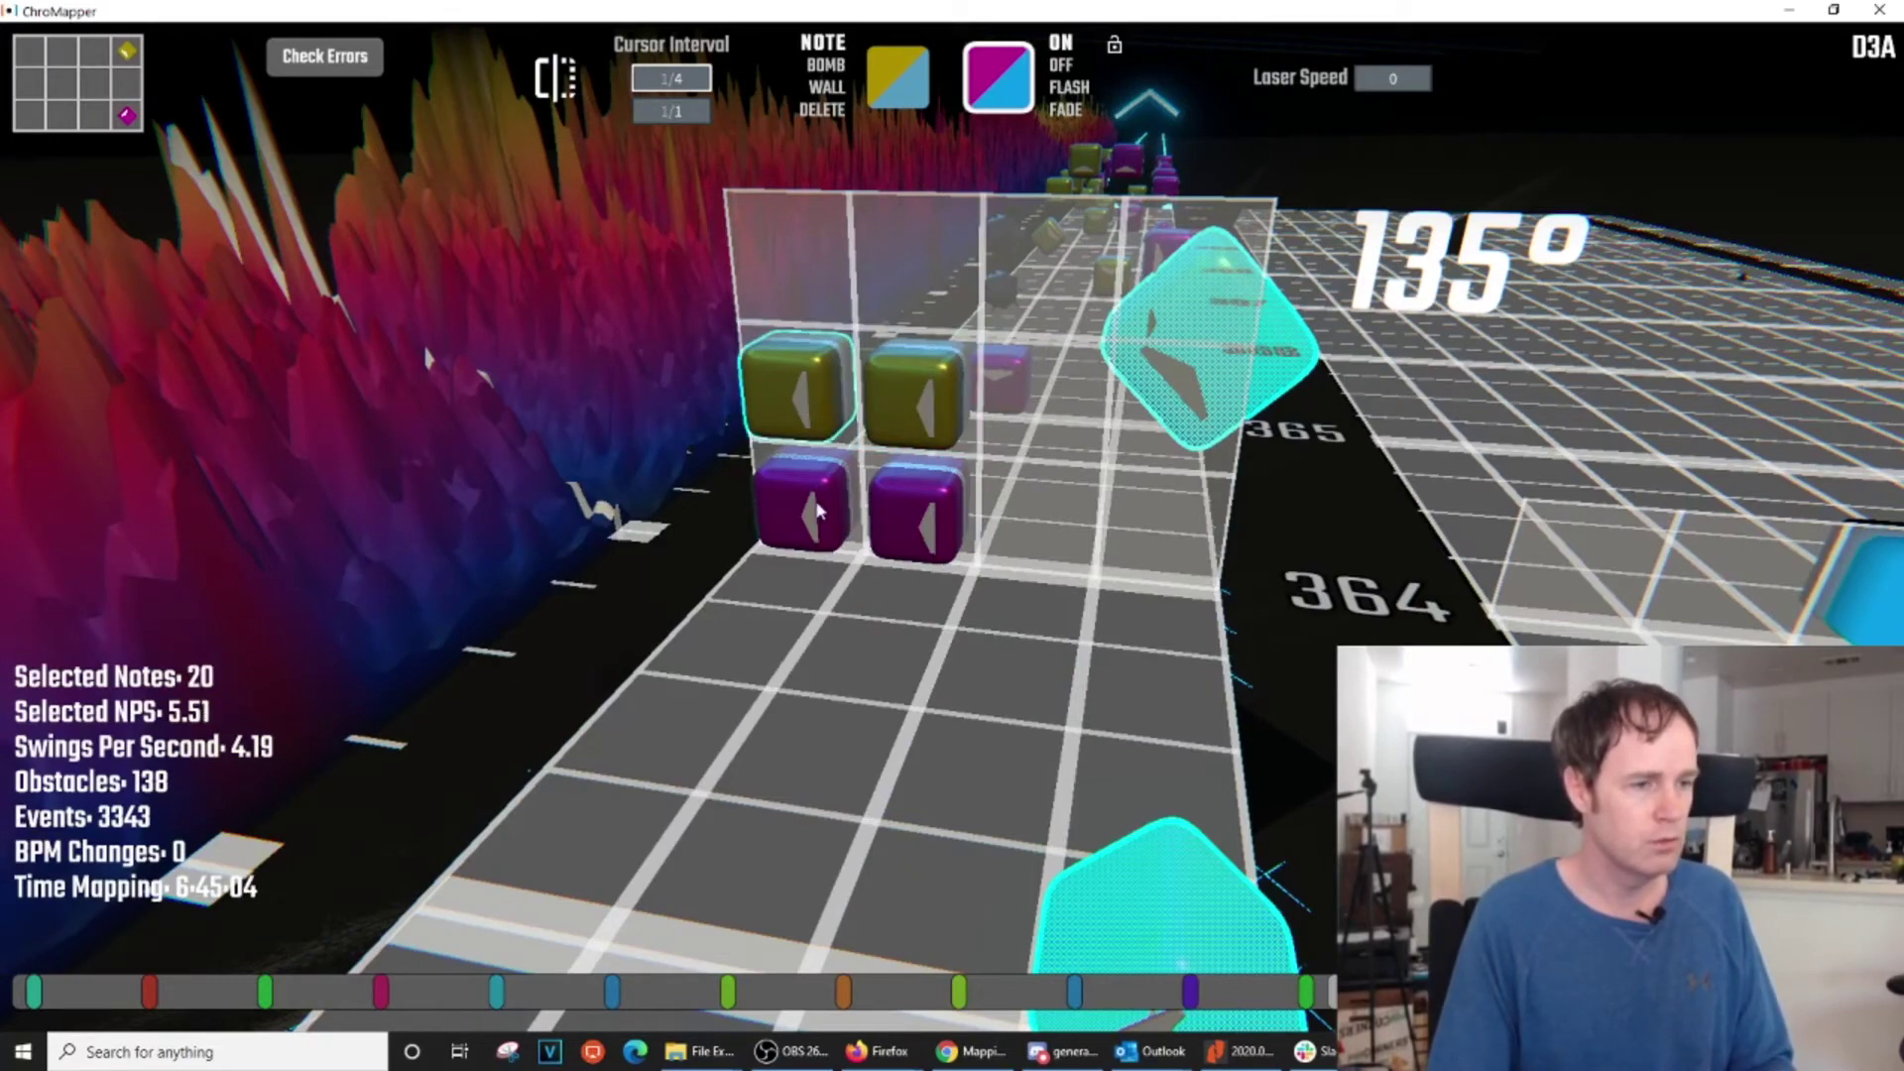
left_click(895, 437, "shift")
scroll(932, 486, "down", 3)
key("ctrl+c")
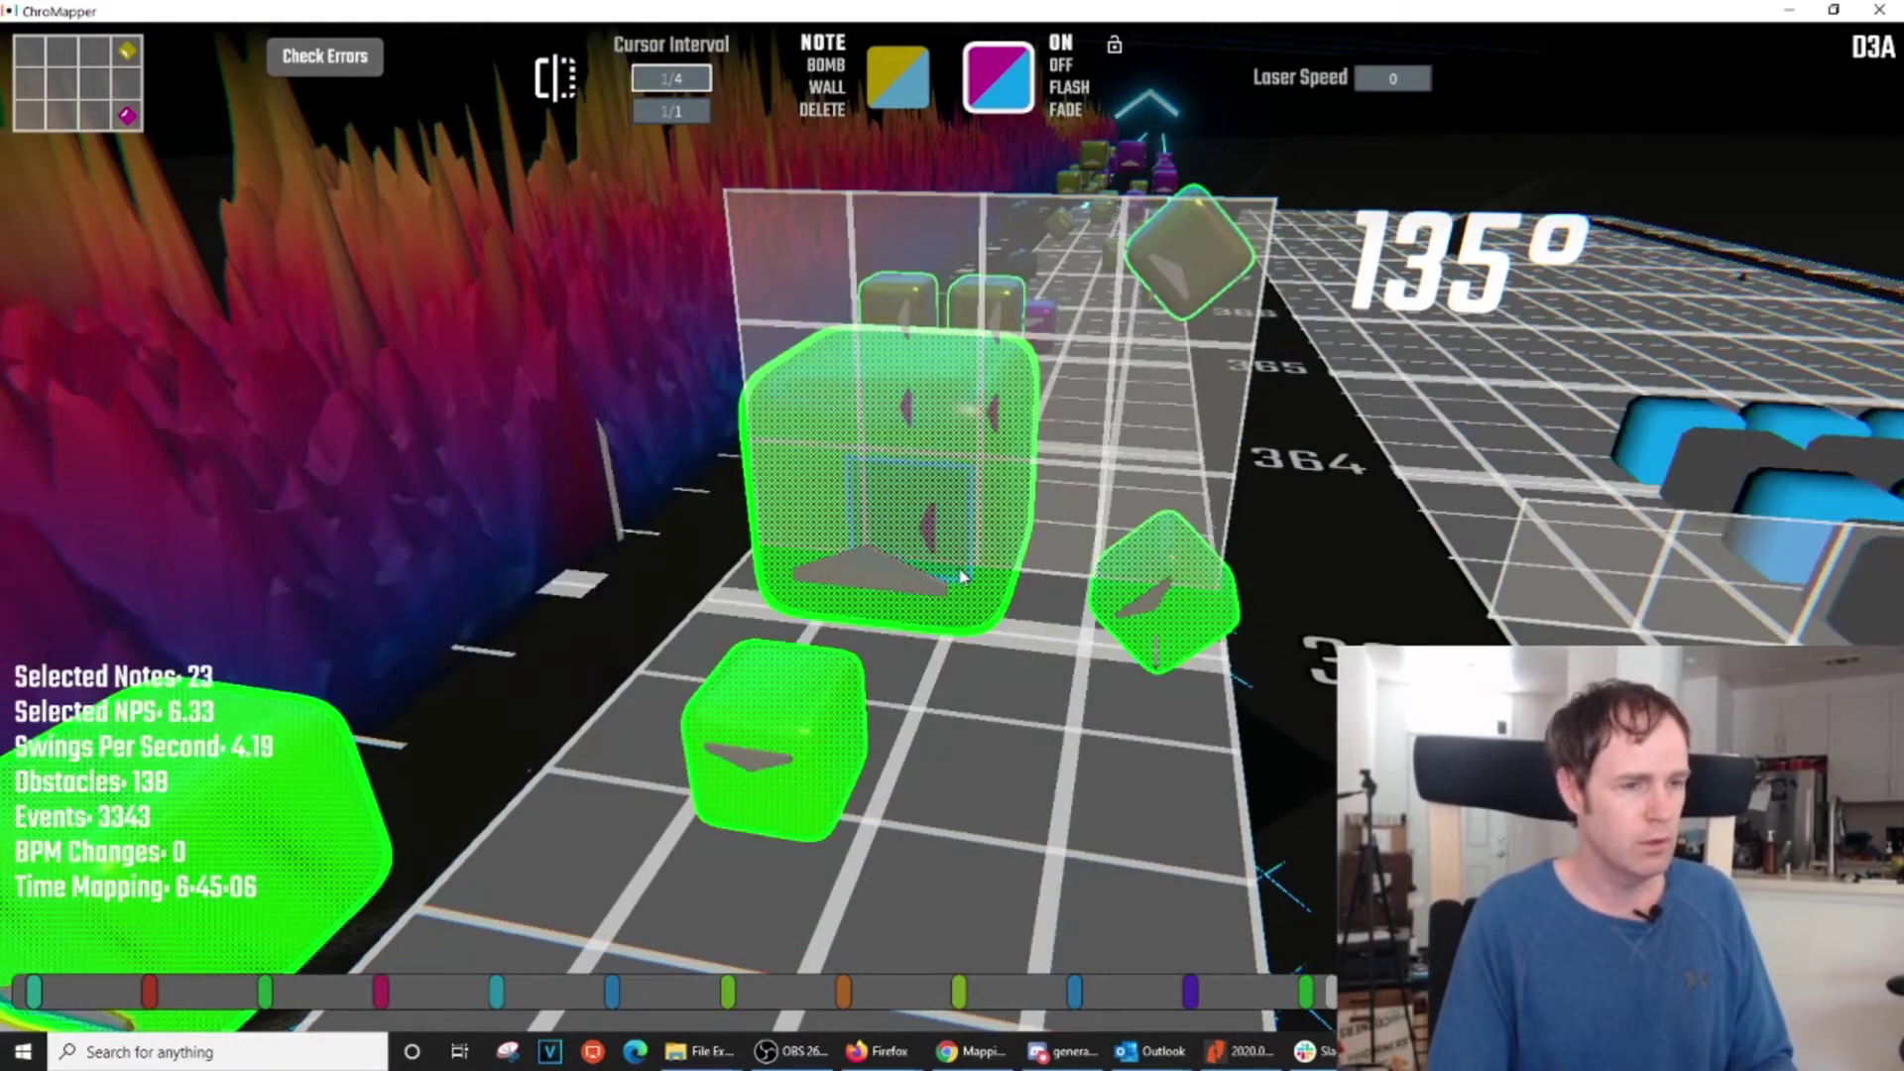
key("ctrl+a")
Paste the copied section a quarter beat after beat 364, replacing the existing objects there, and clear the selection
scroll(1283, 573, "up", 5)
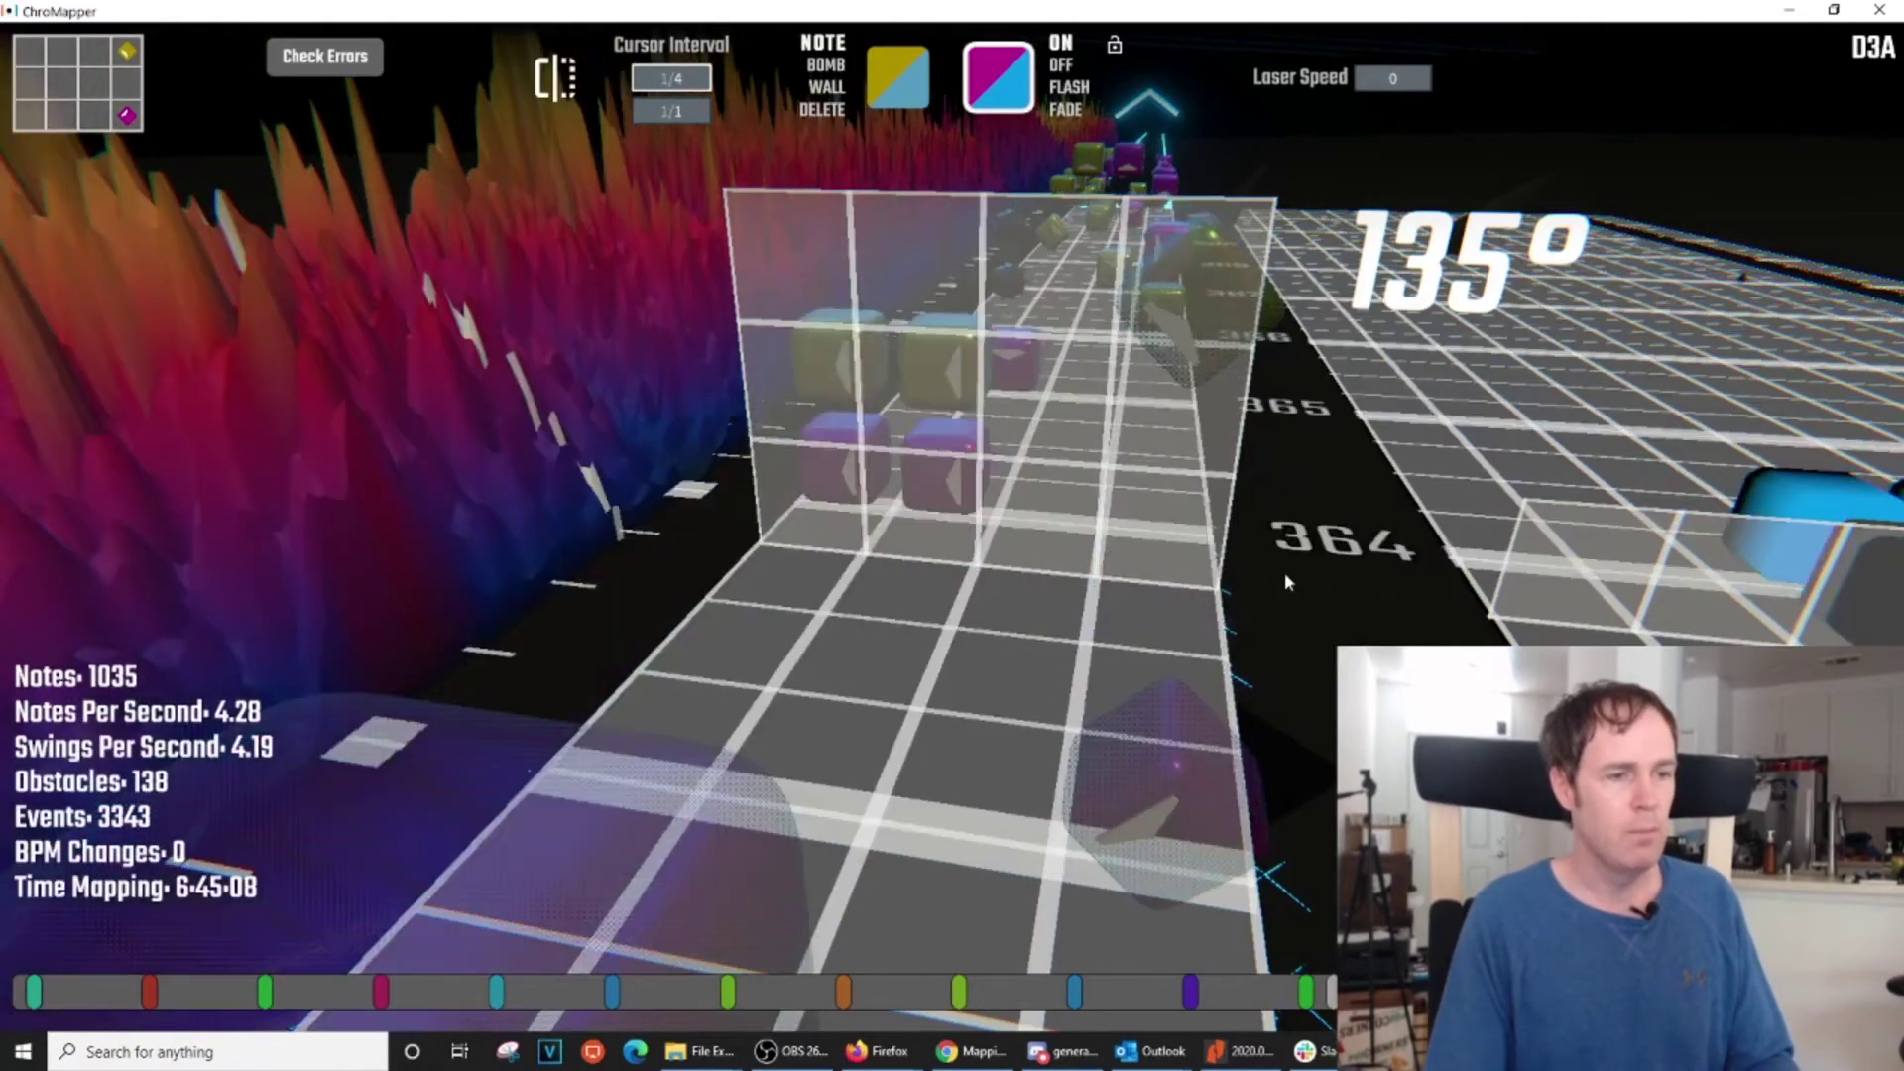
scroll(1267, 587, "down", 1)
key("d")
right_click_drag(1267, 587, 1190, 456)
key("s")
key("d")
right_click_drag(952, 535, 918, 557)
key("w")
key("a")
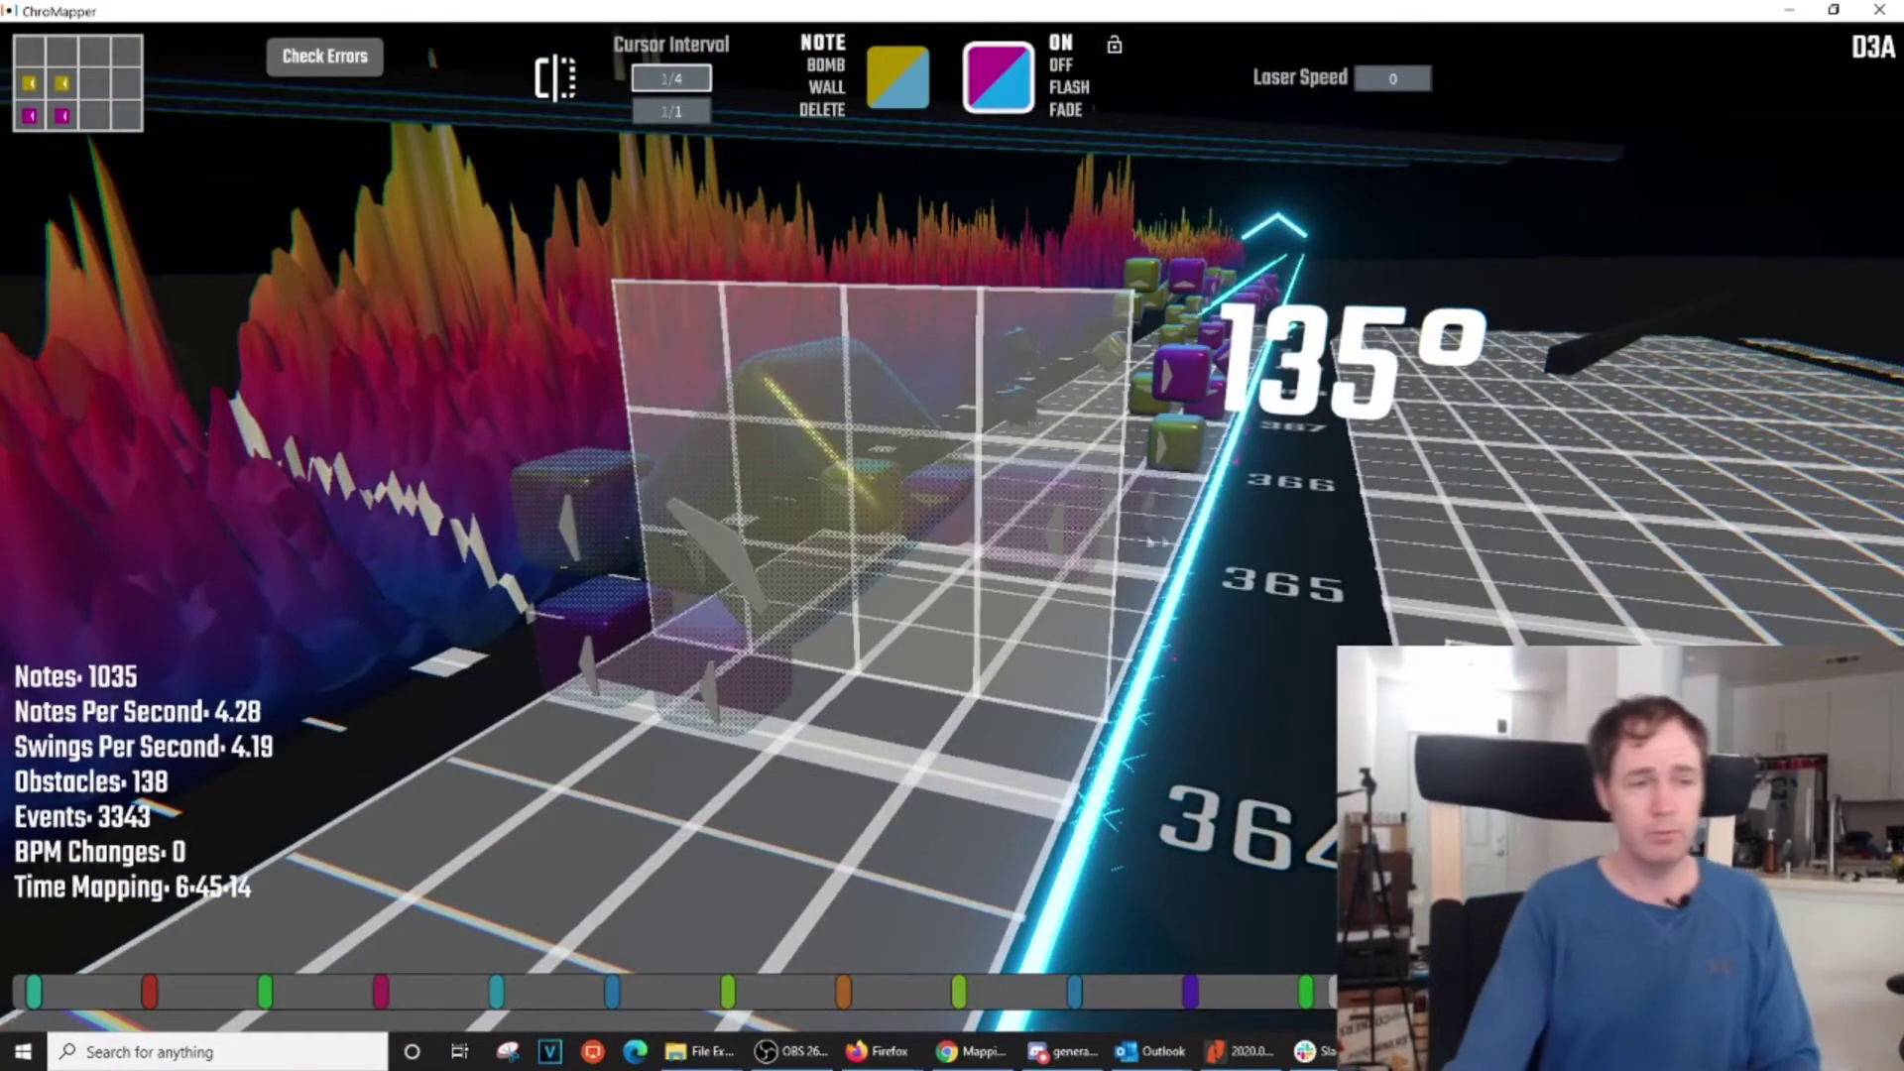
right_click_drag(975, 539, 958, 534)
key("d")
key("a")
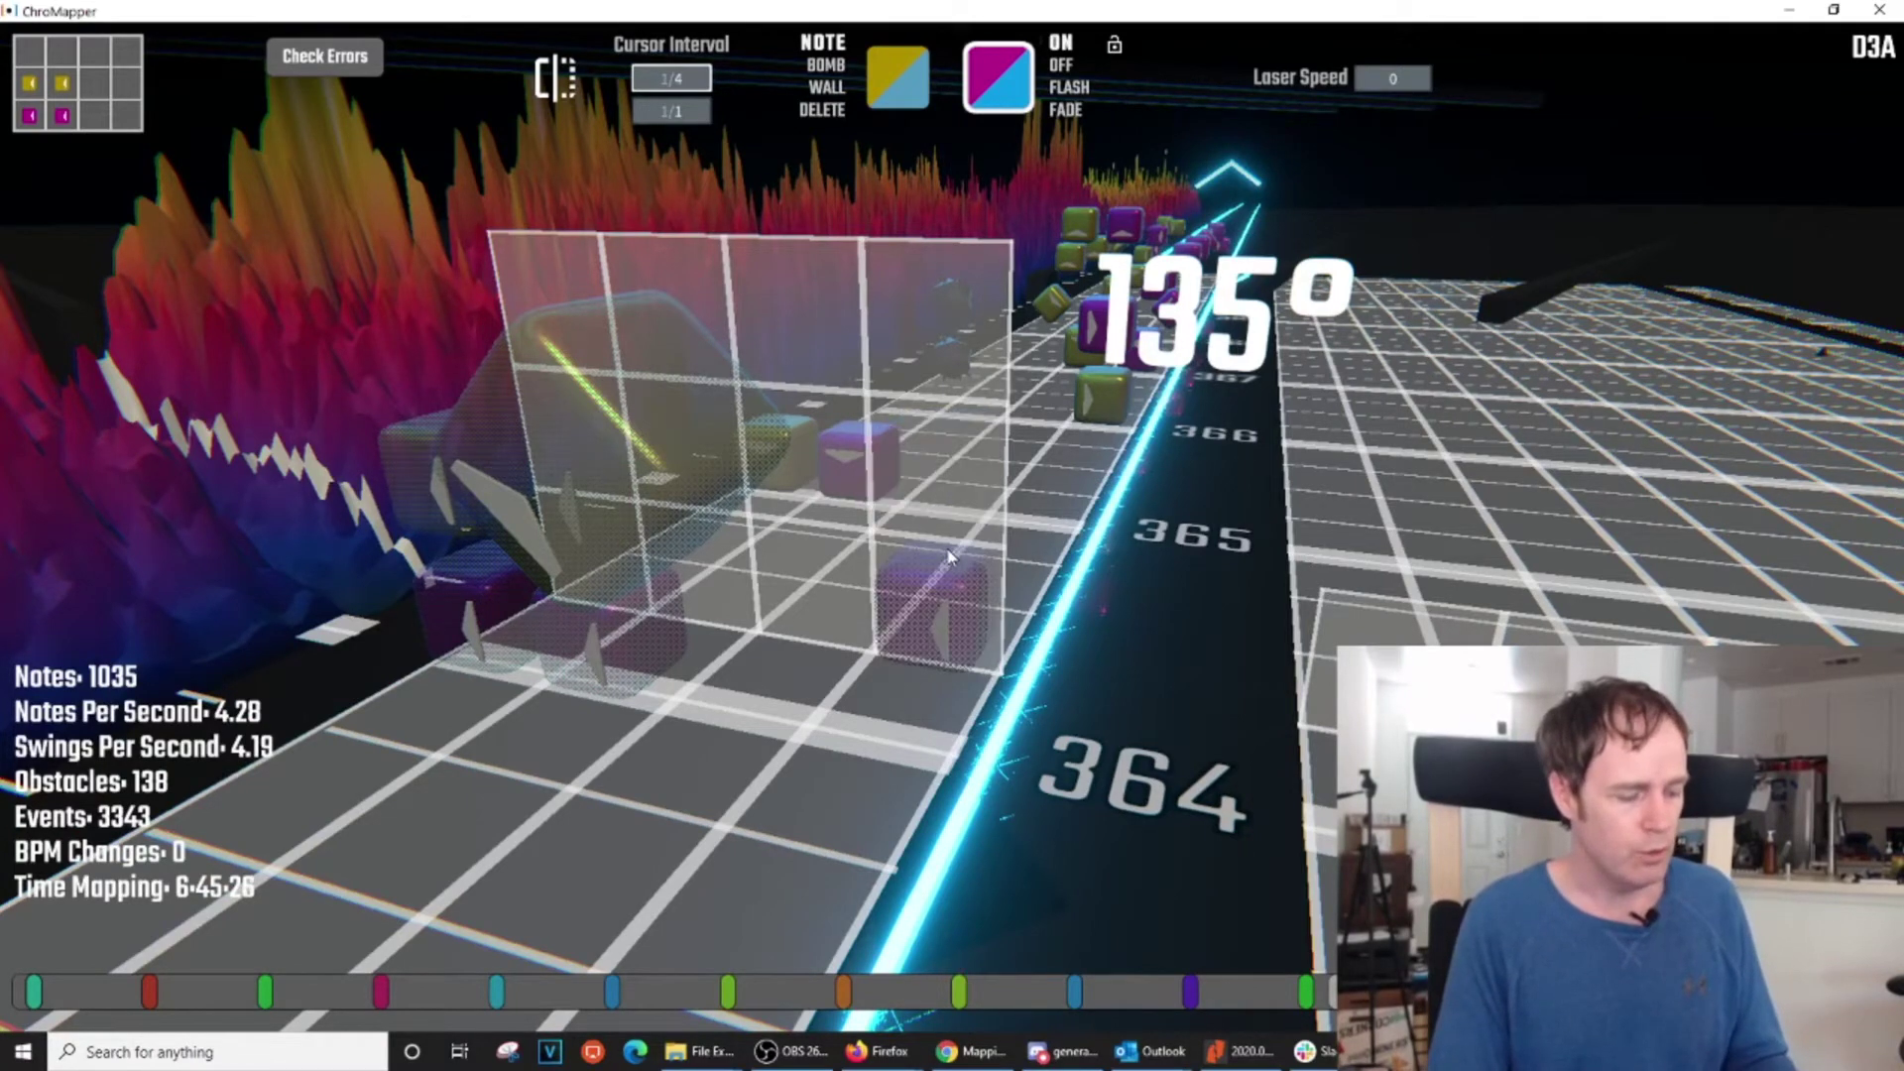
key("ctrl+shift+v")
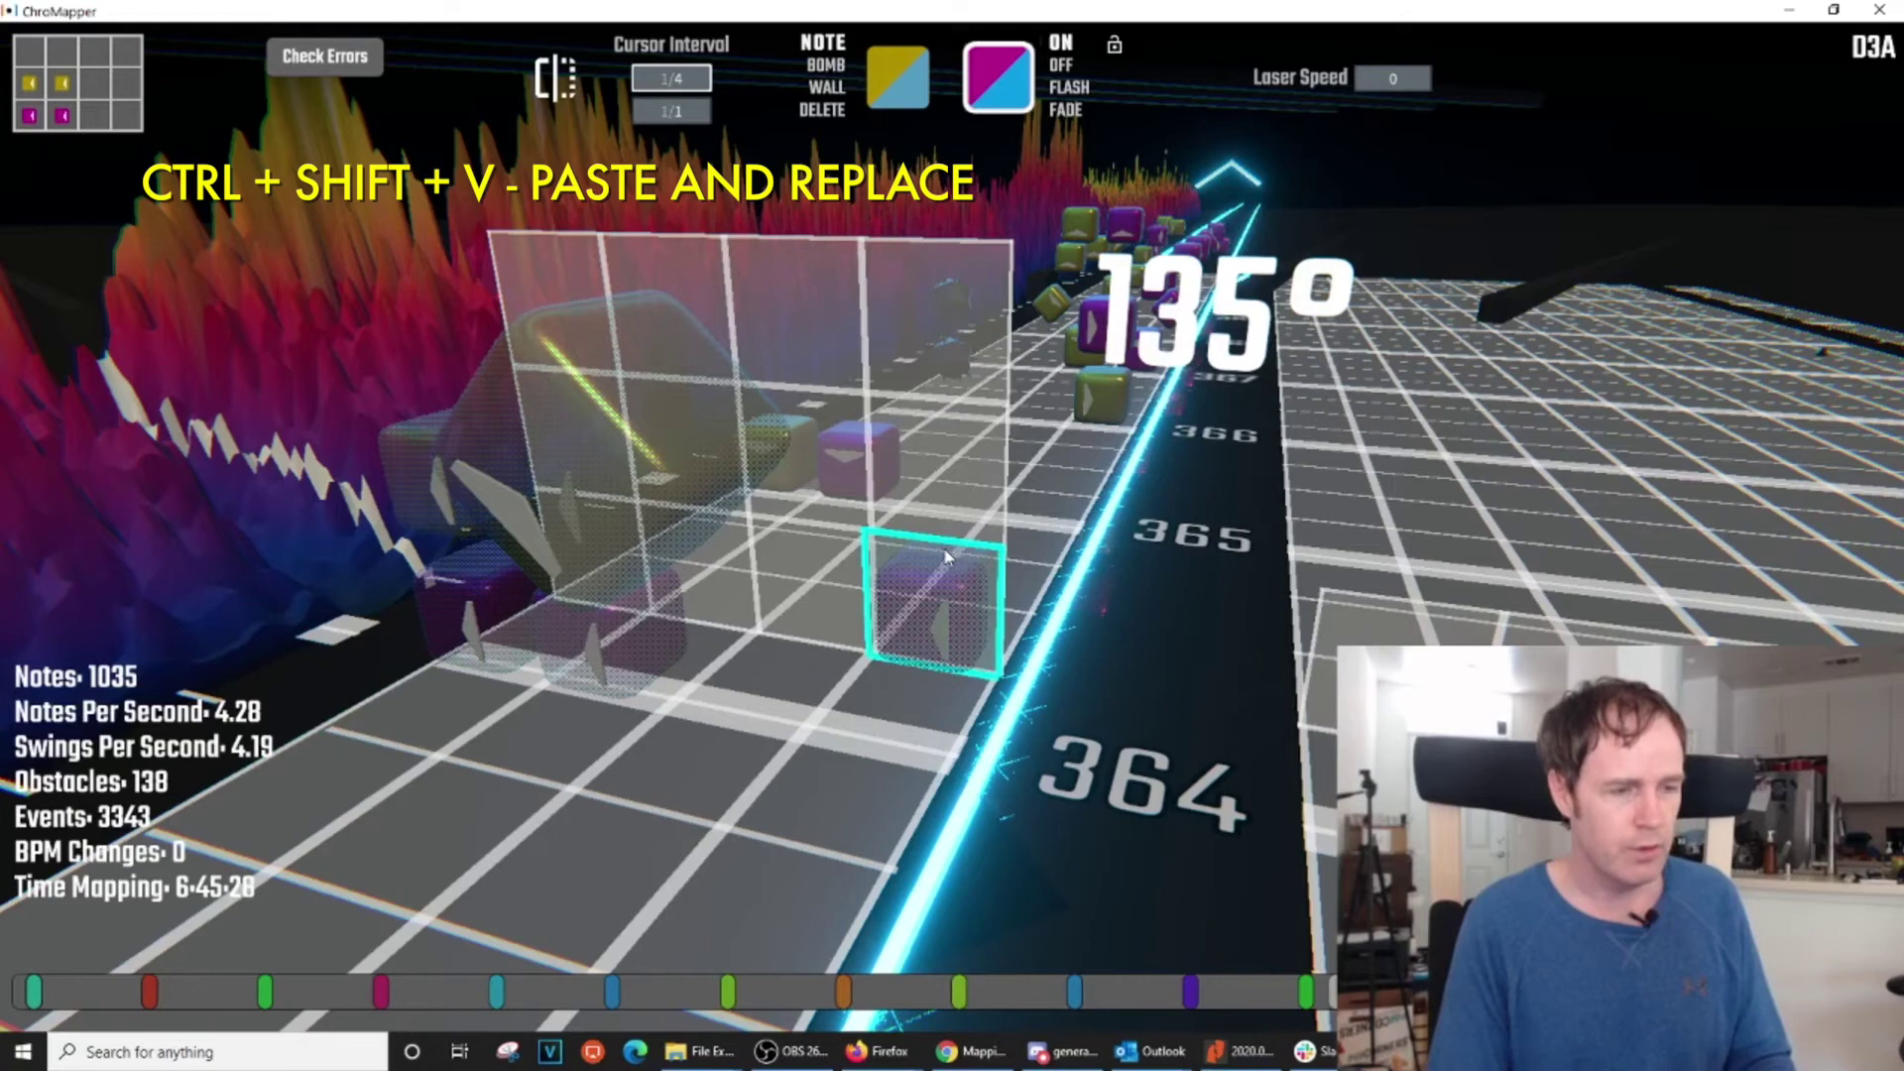
key("ctrl+shift+v")
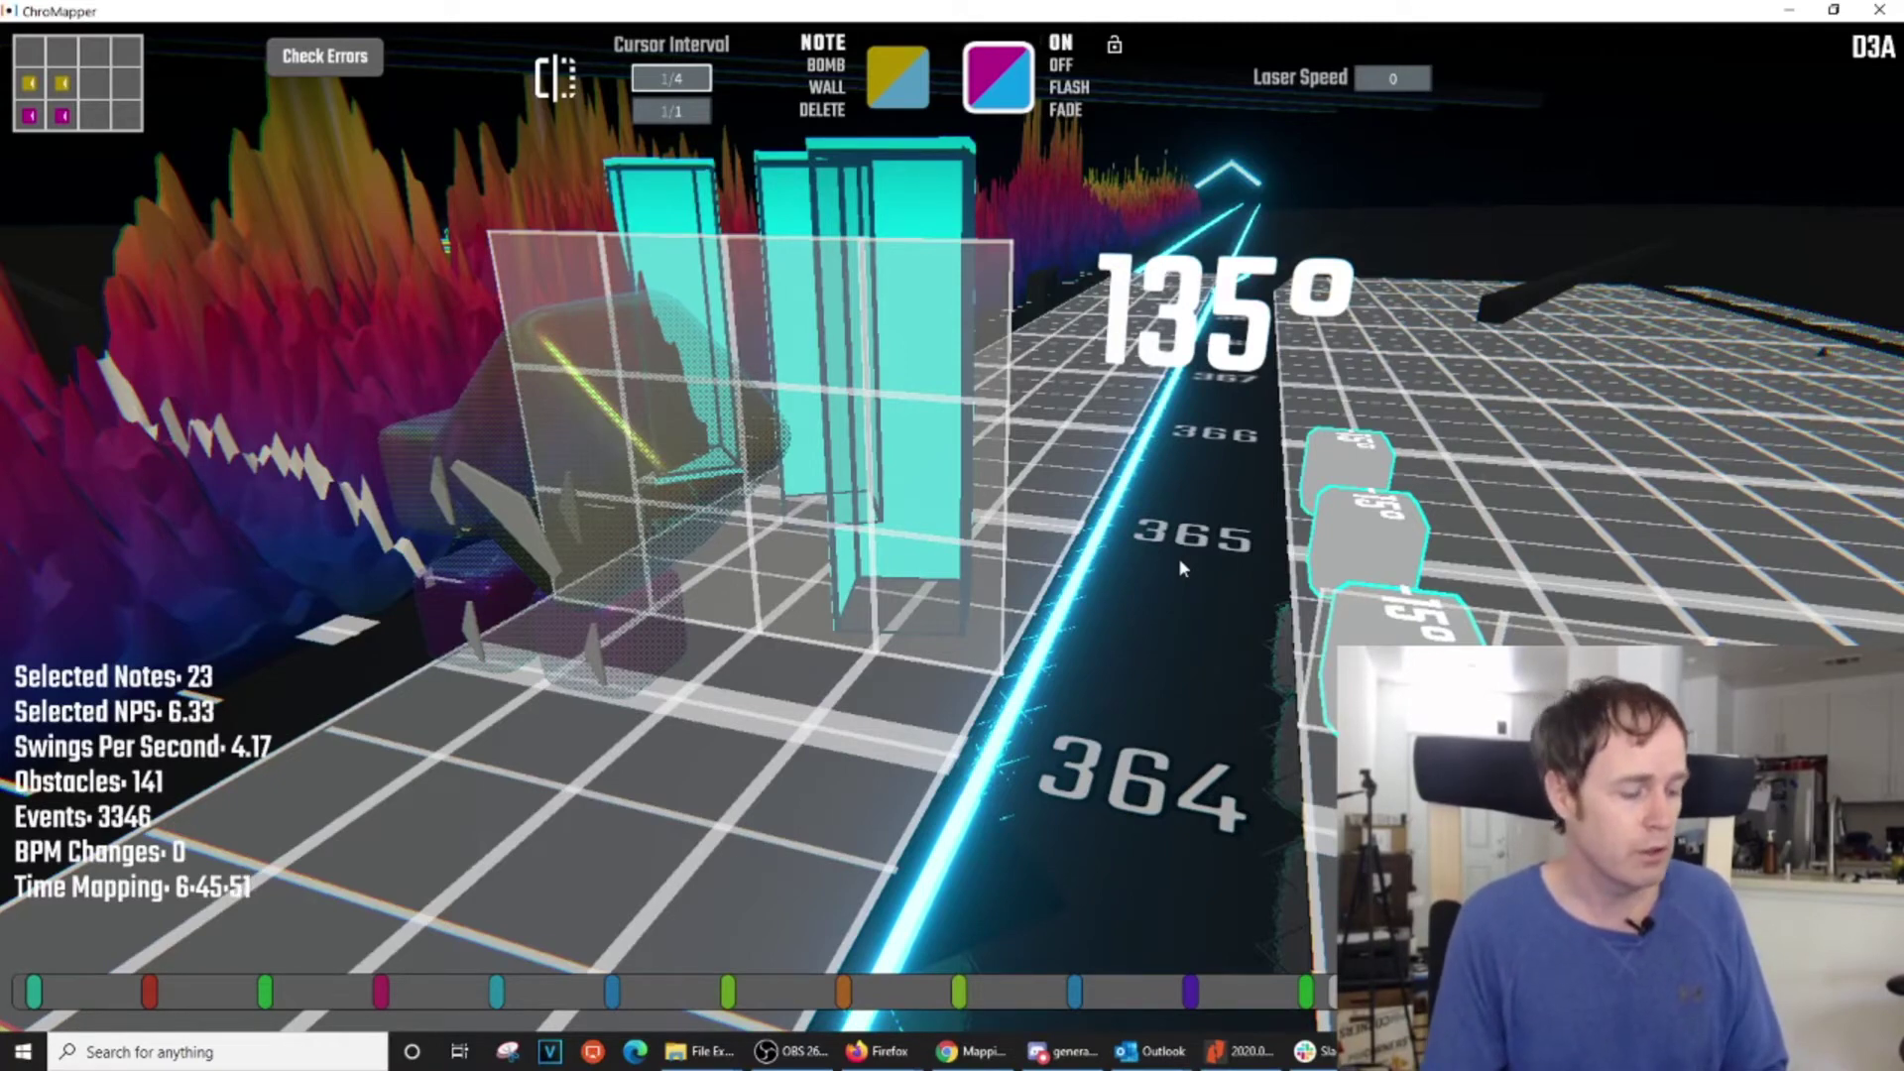
key("ctrl+a")
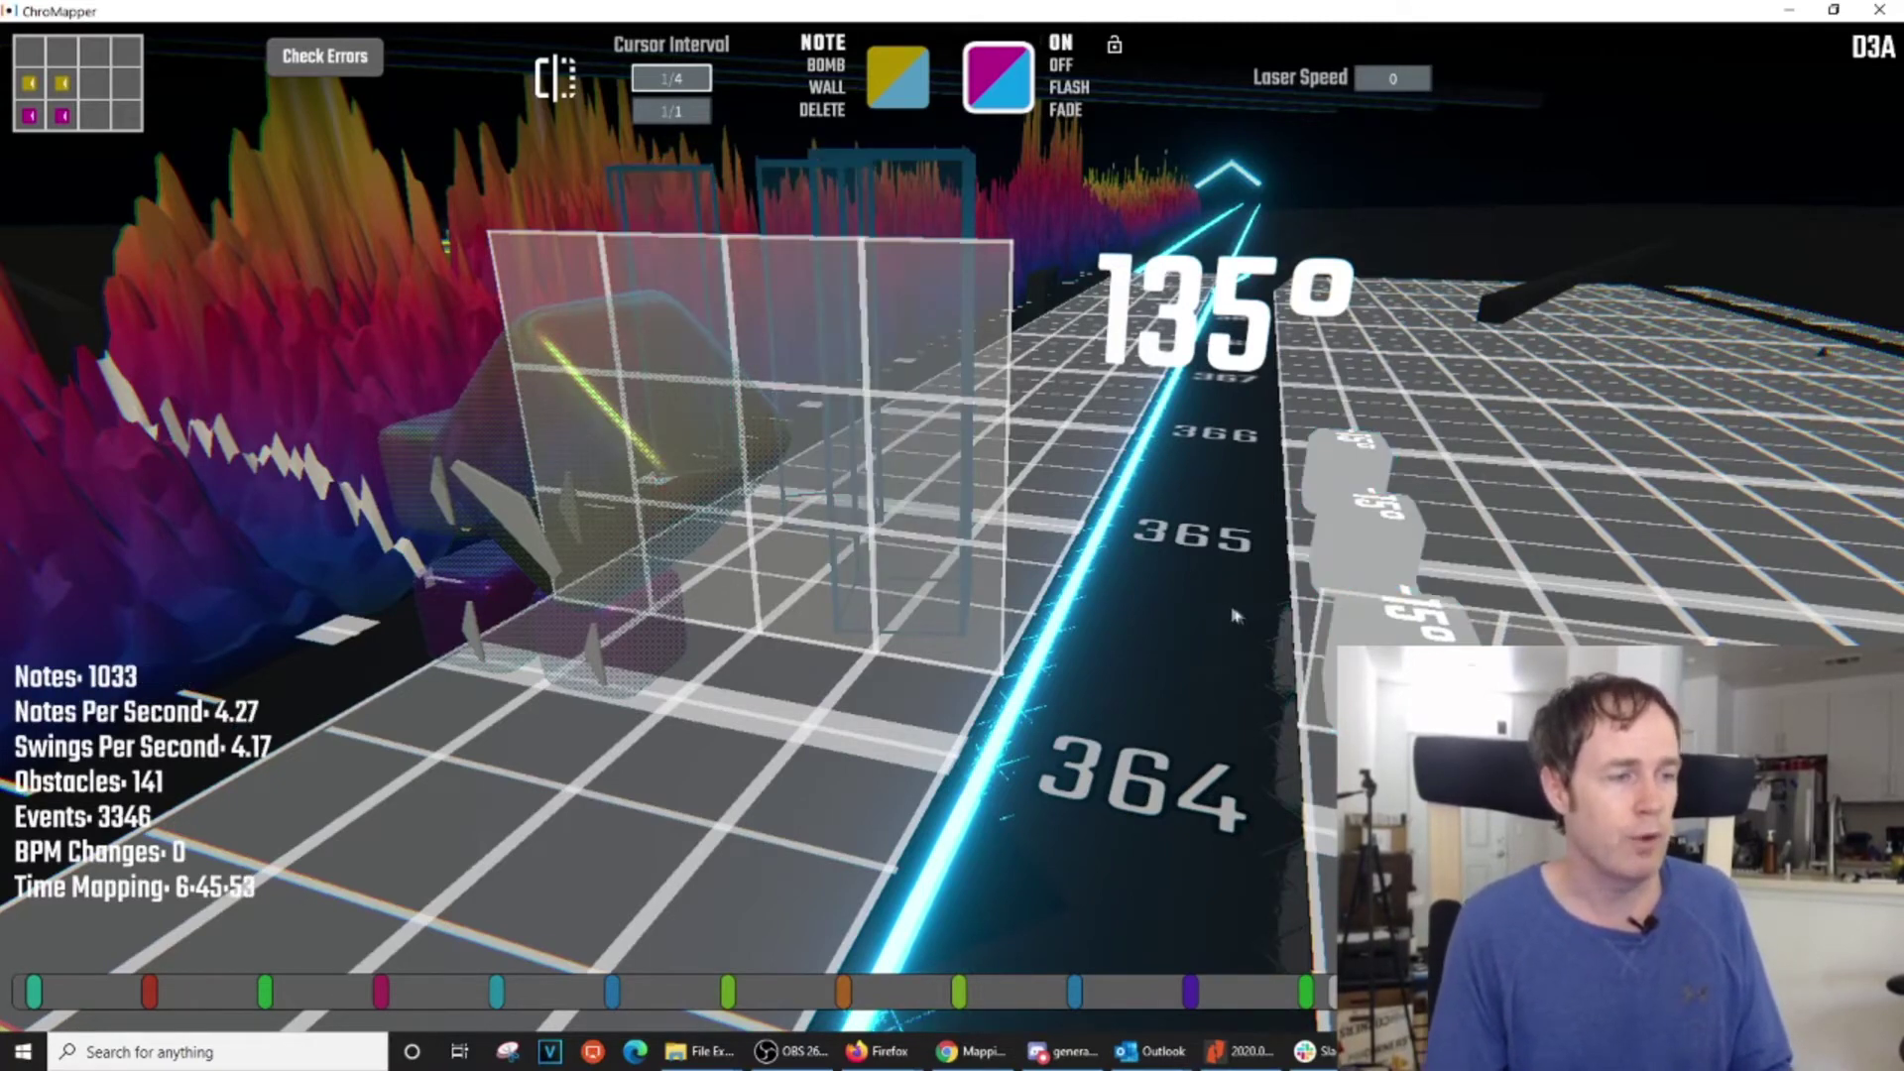
Play the map from about beat 362 through the pasted section to its left-pointing block at beat 372
scroll(1214, 592, "down", 8)
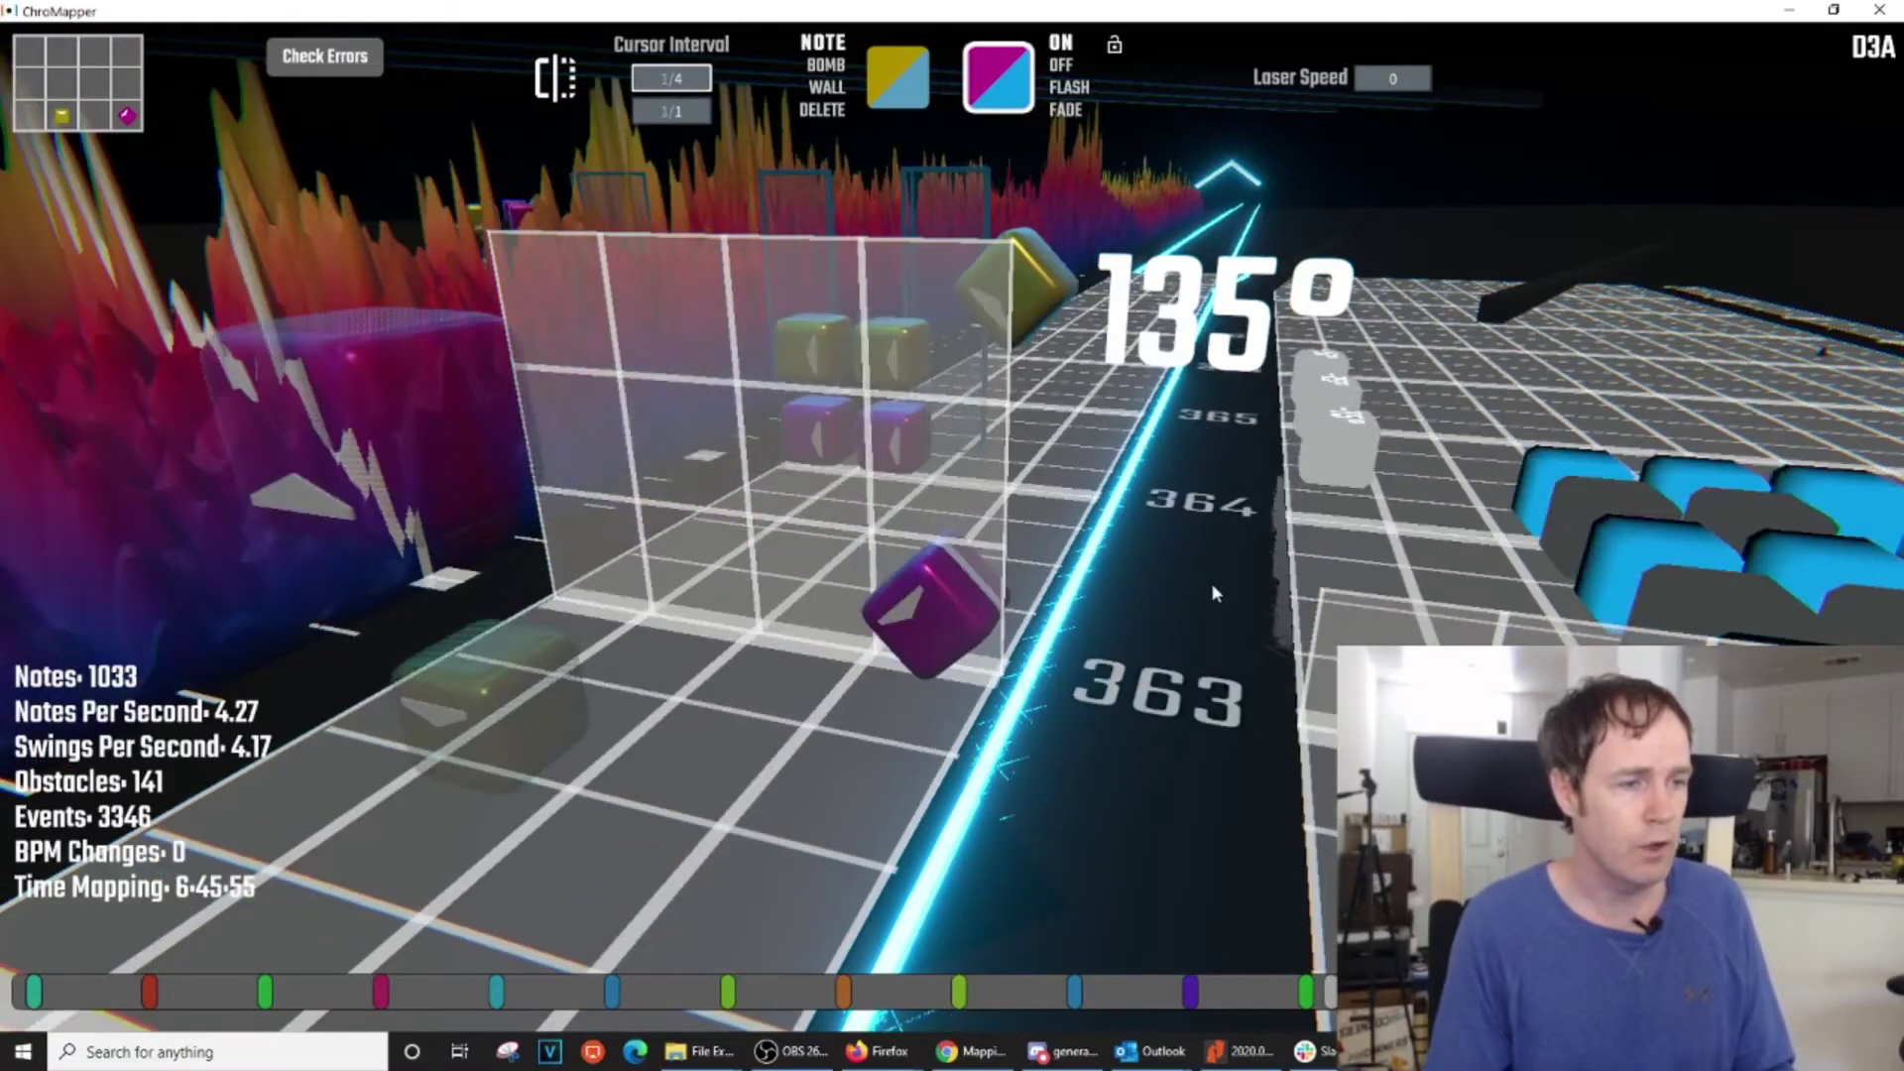
scroll(1212, 593, "down", 4)
key("space")
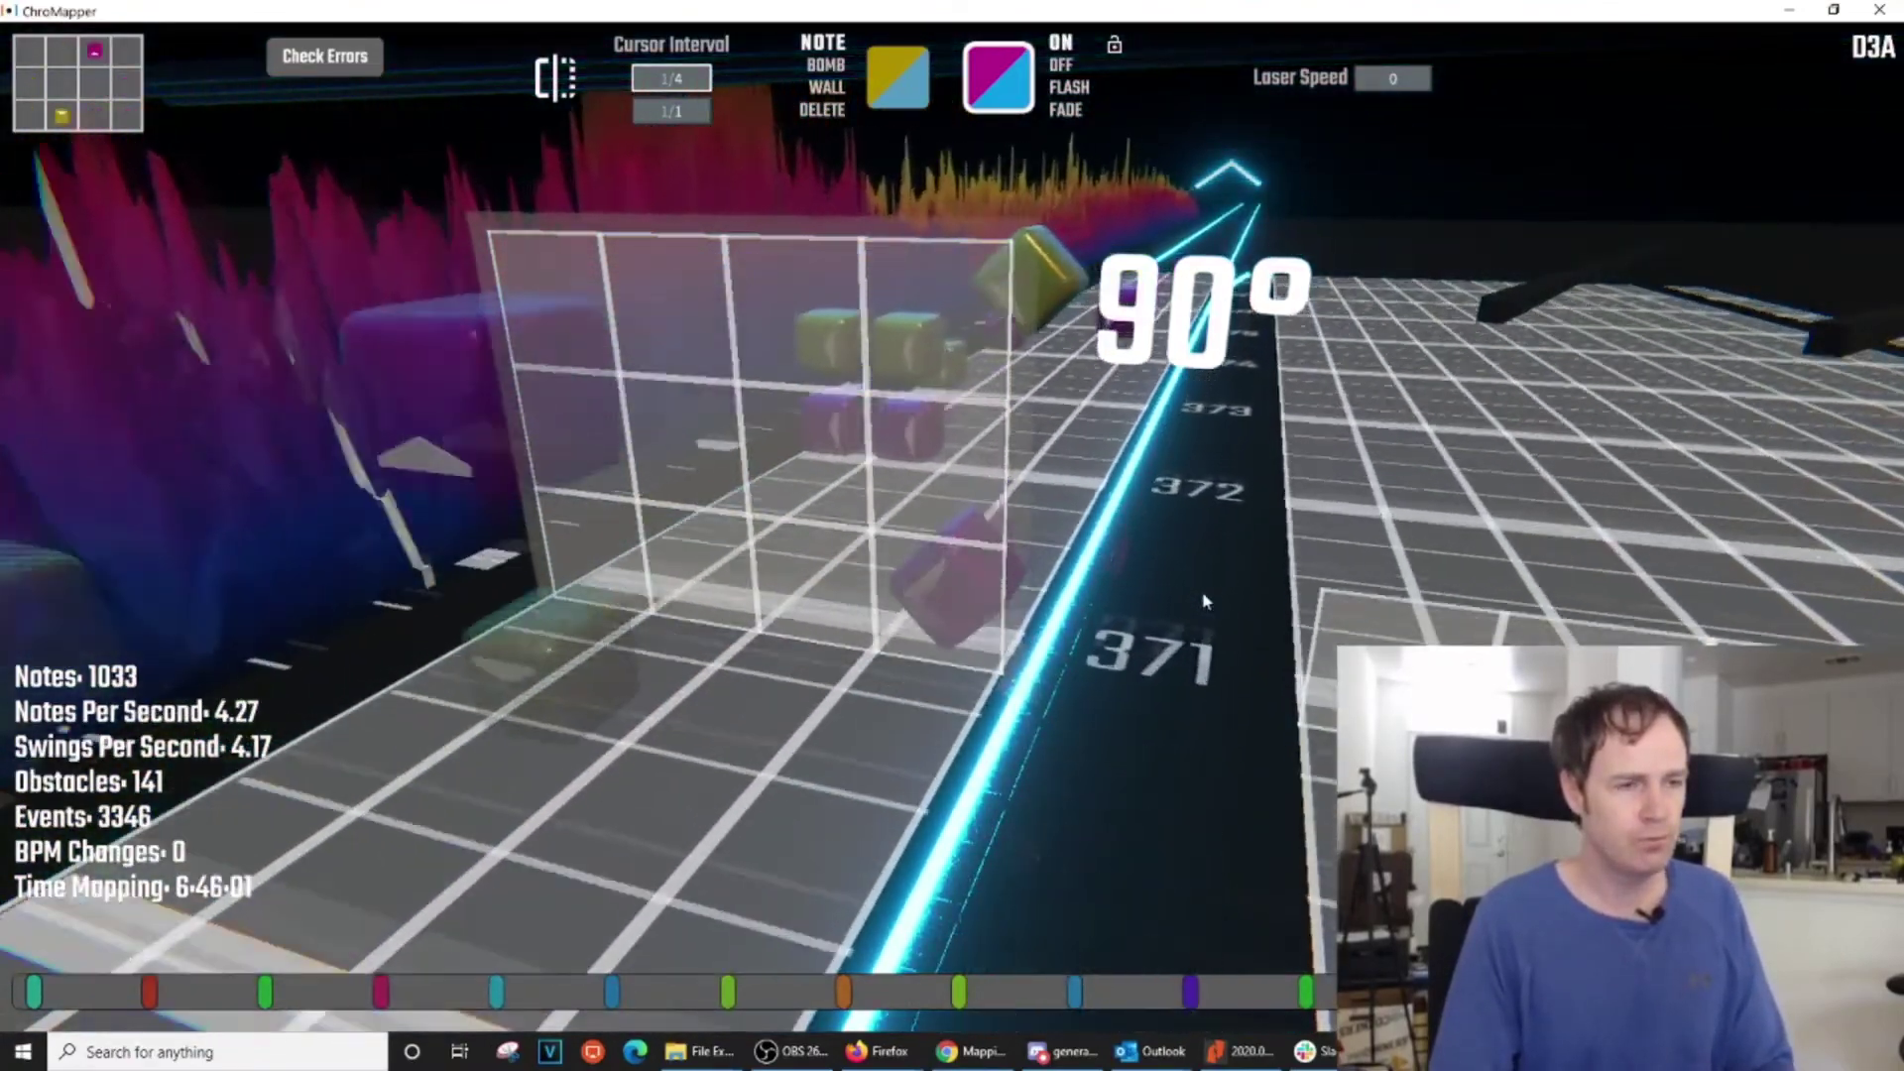
key("space")
scroll(1205, 602, "down", 1)
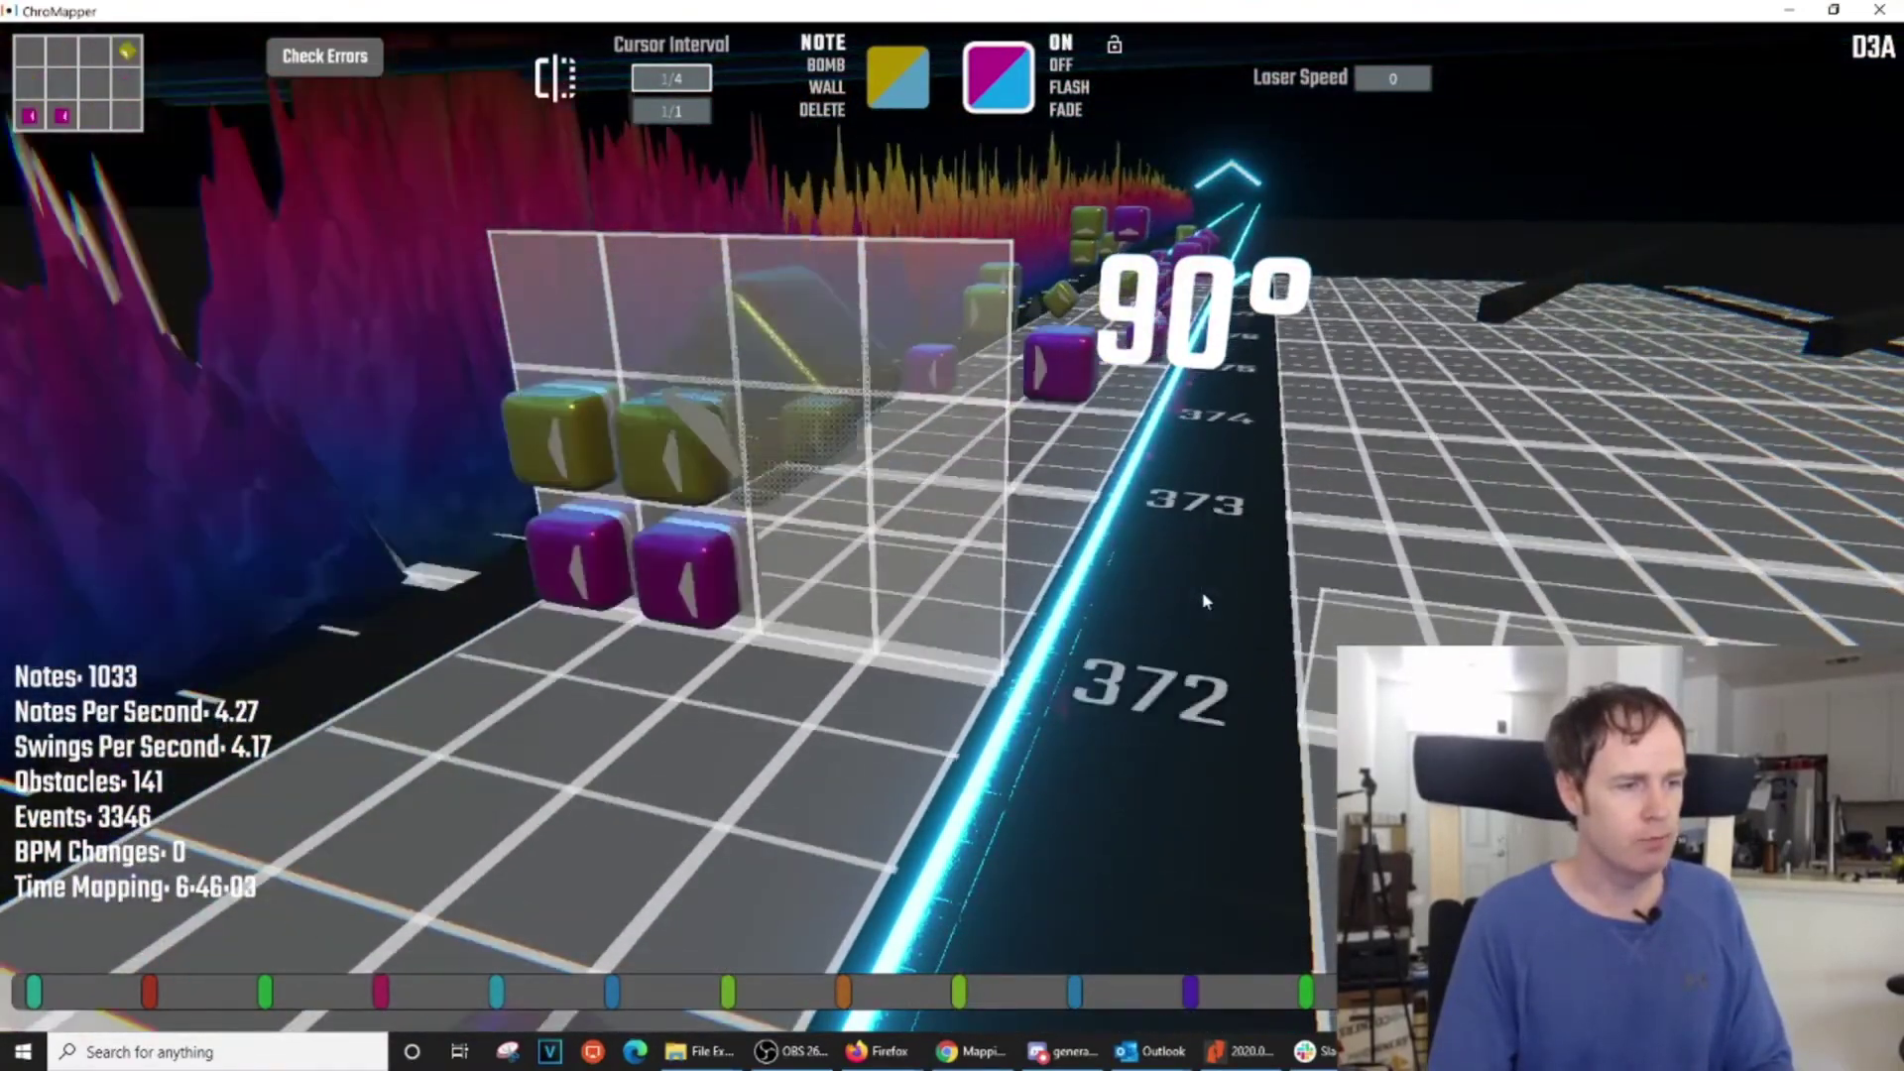
Paste the section again a quarter beat after beat 372, replacing the existing objects, and play it through to about beat 384
scroll(1206, 602, "up", 1)
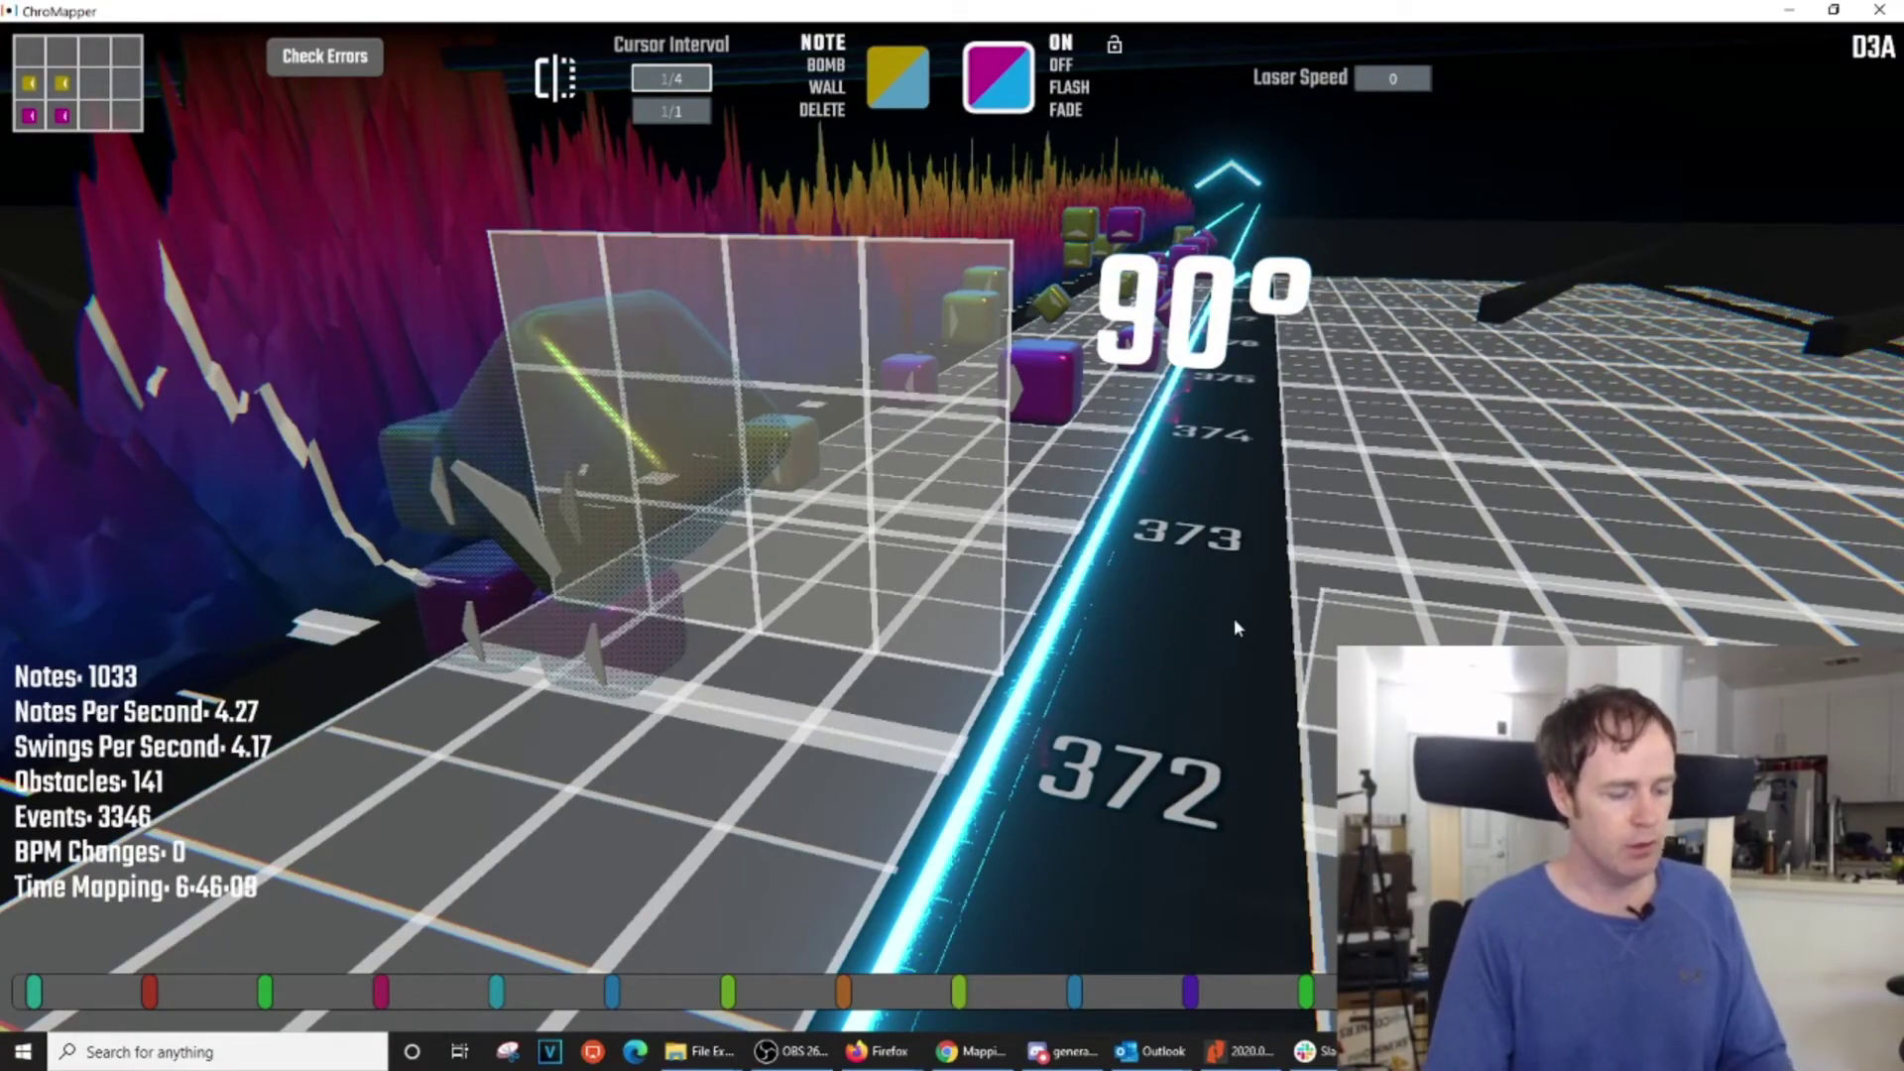
key("ctrl+v")
scroll(1227, 622, "down", 4)
key("space")
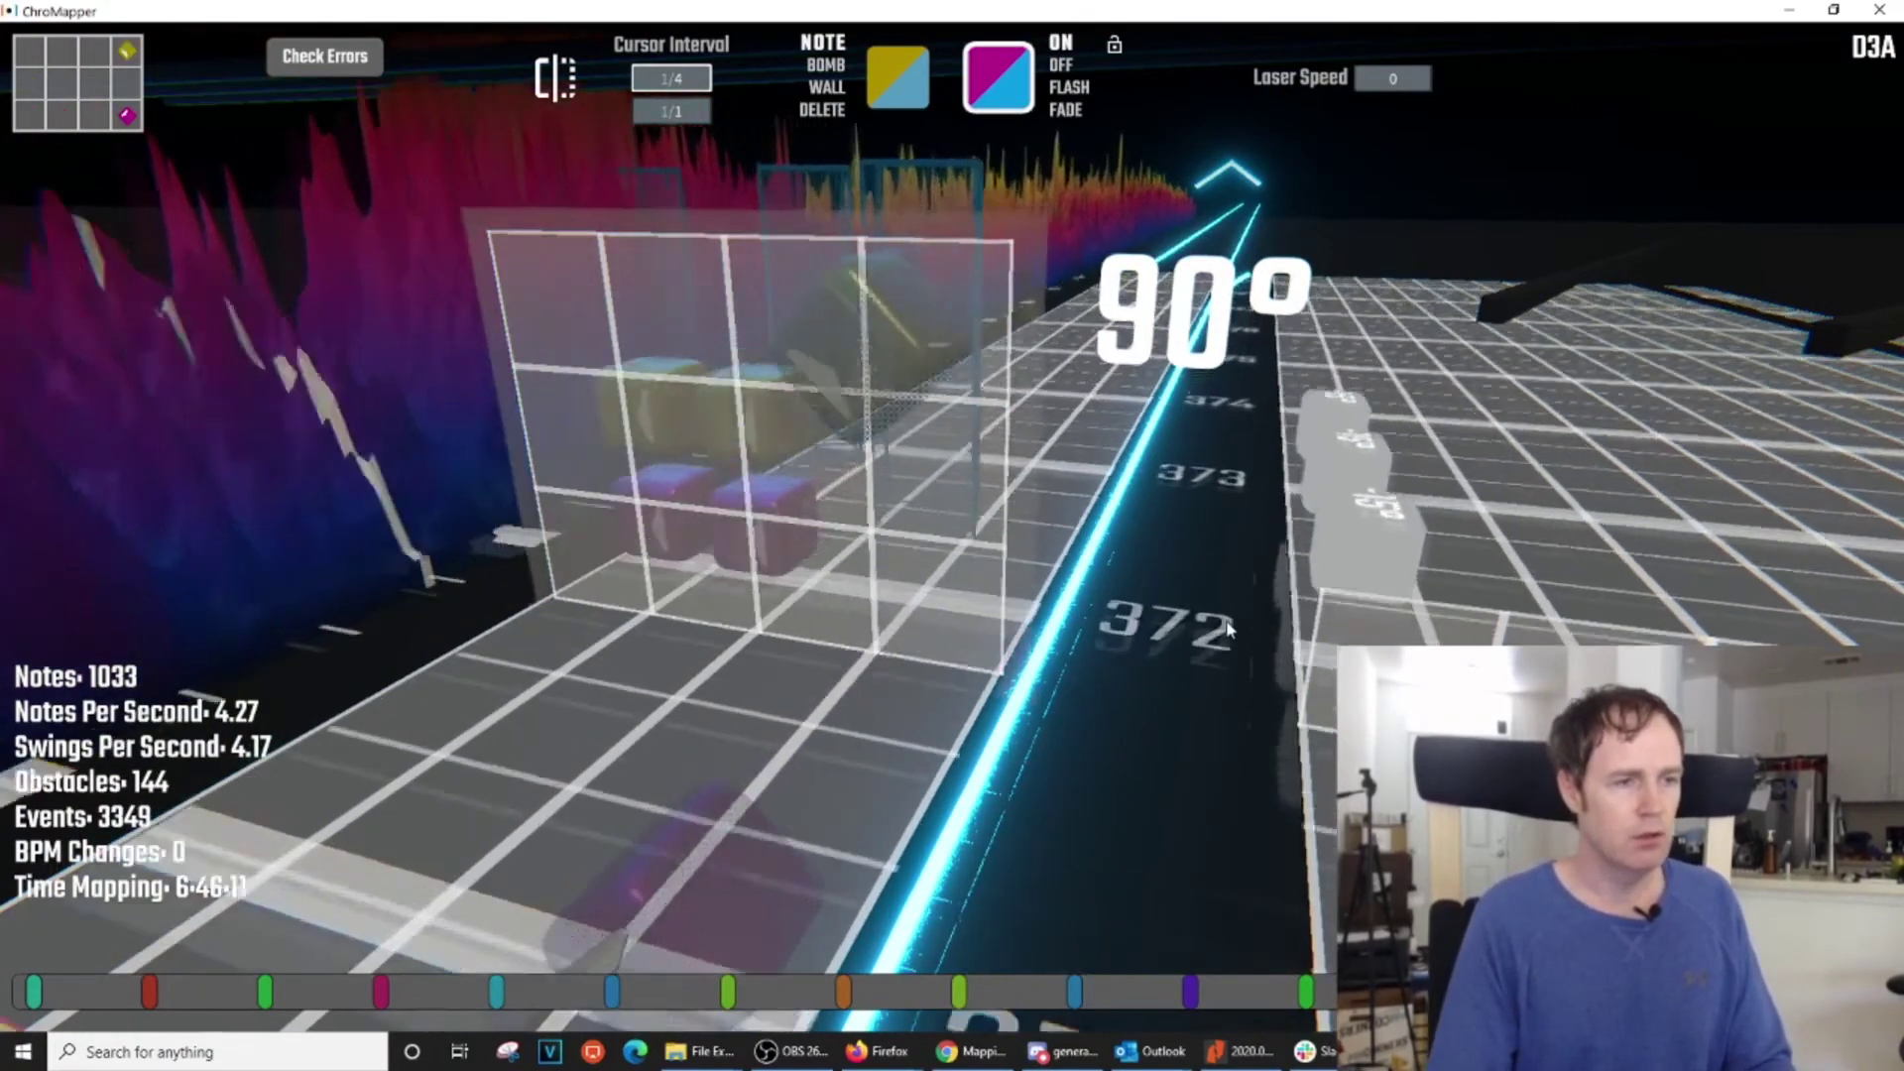
key("space")
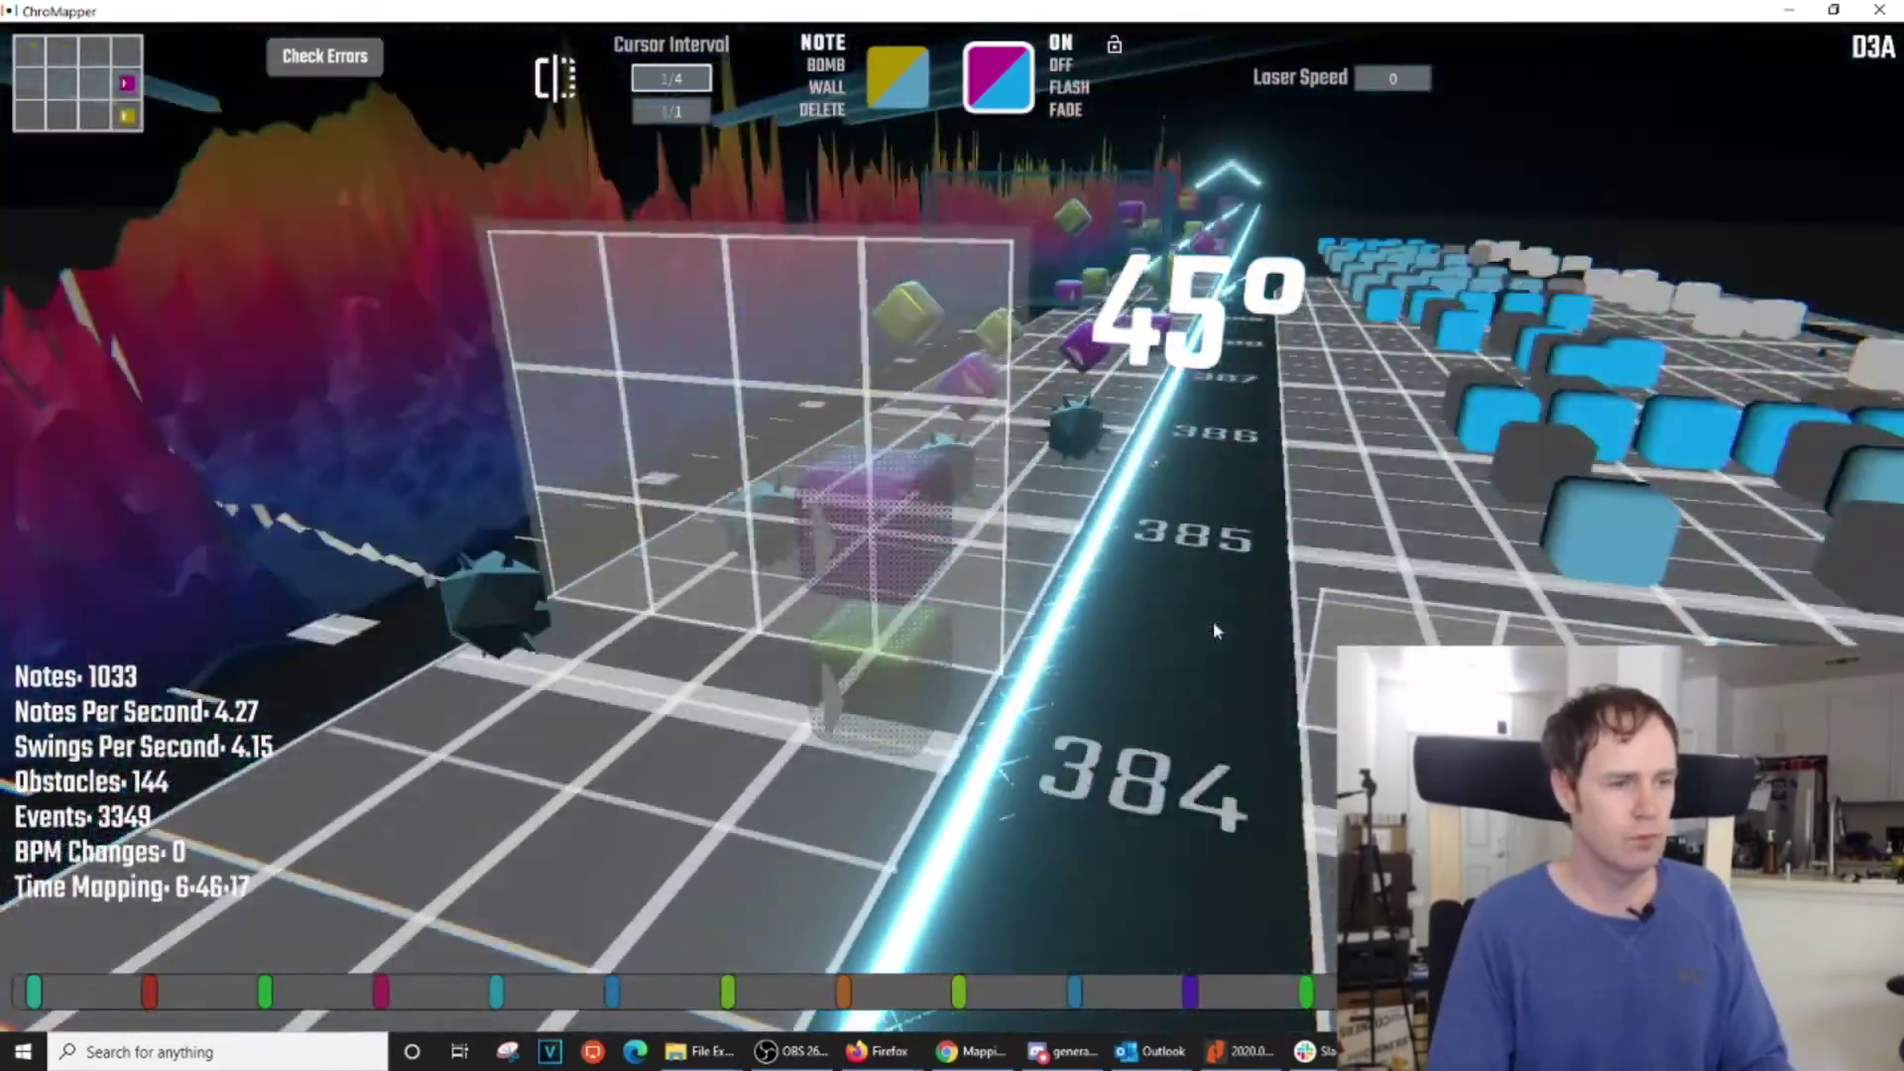
Review the notes following the second pasted section, from about beat 384 back to the left-pointing block at beat 380
key("space")
scroll(1214, 623, "down", 8)
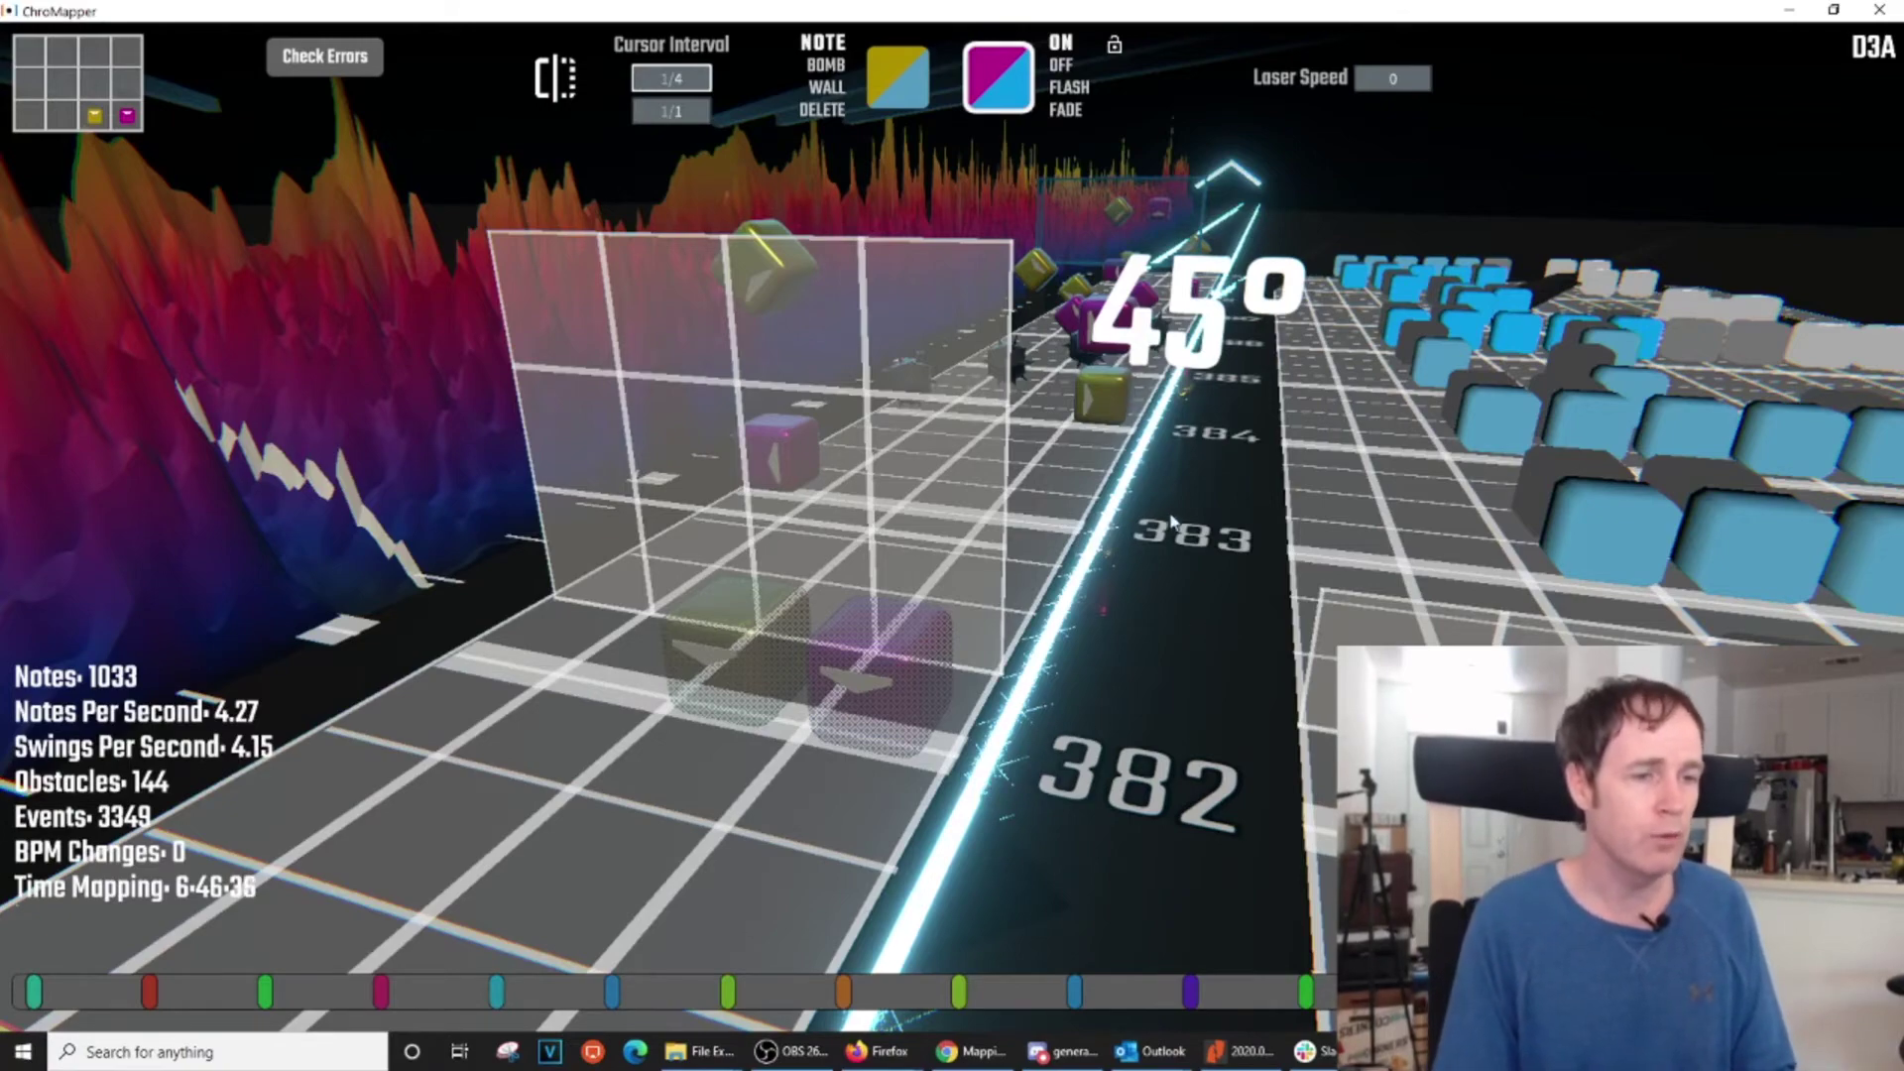
scroll(1171, 521, "down", 12)
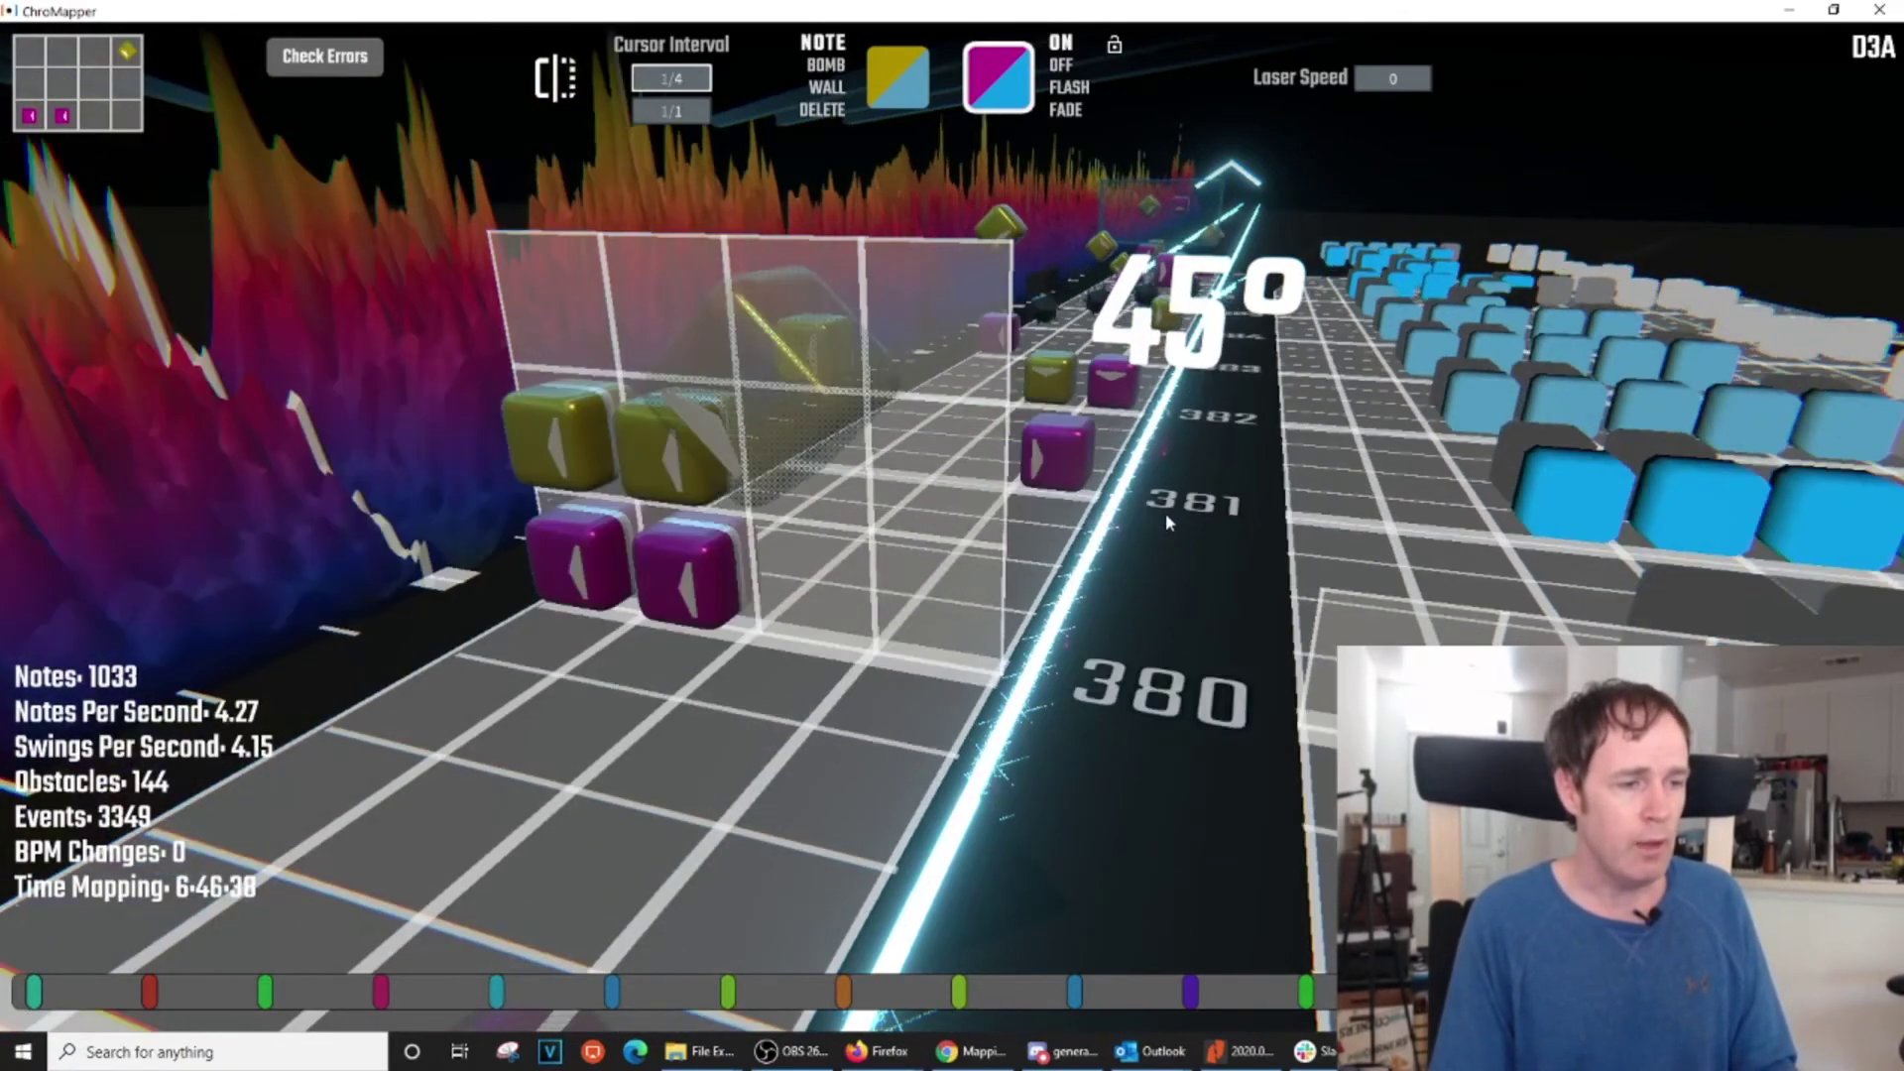
scroll(1164, 514, "up", 4)
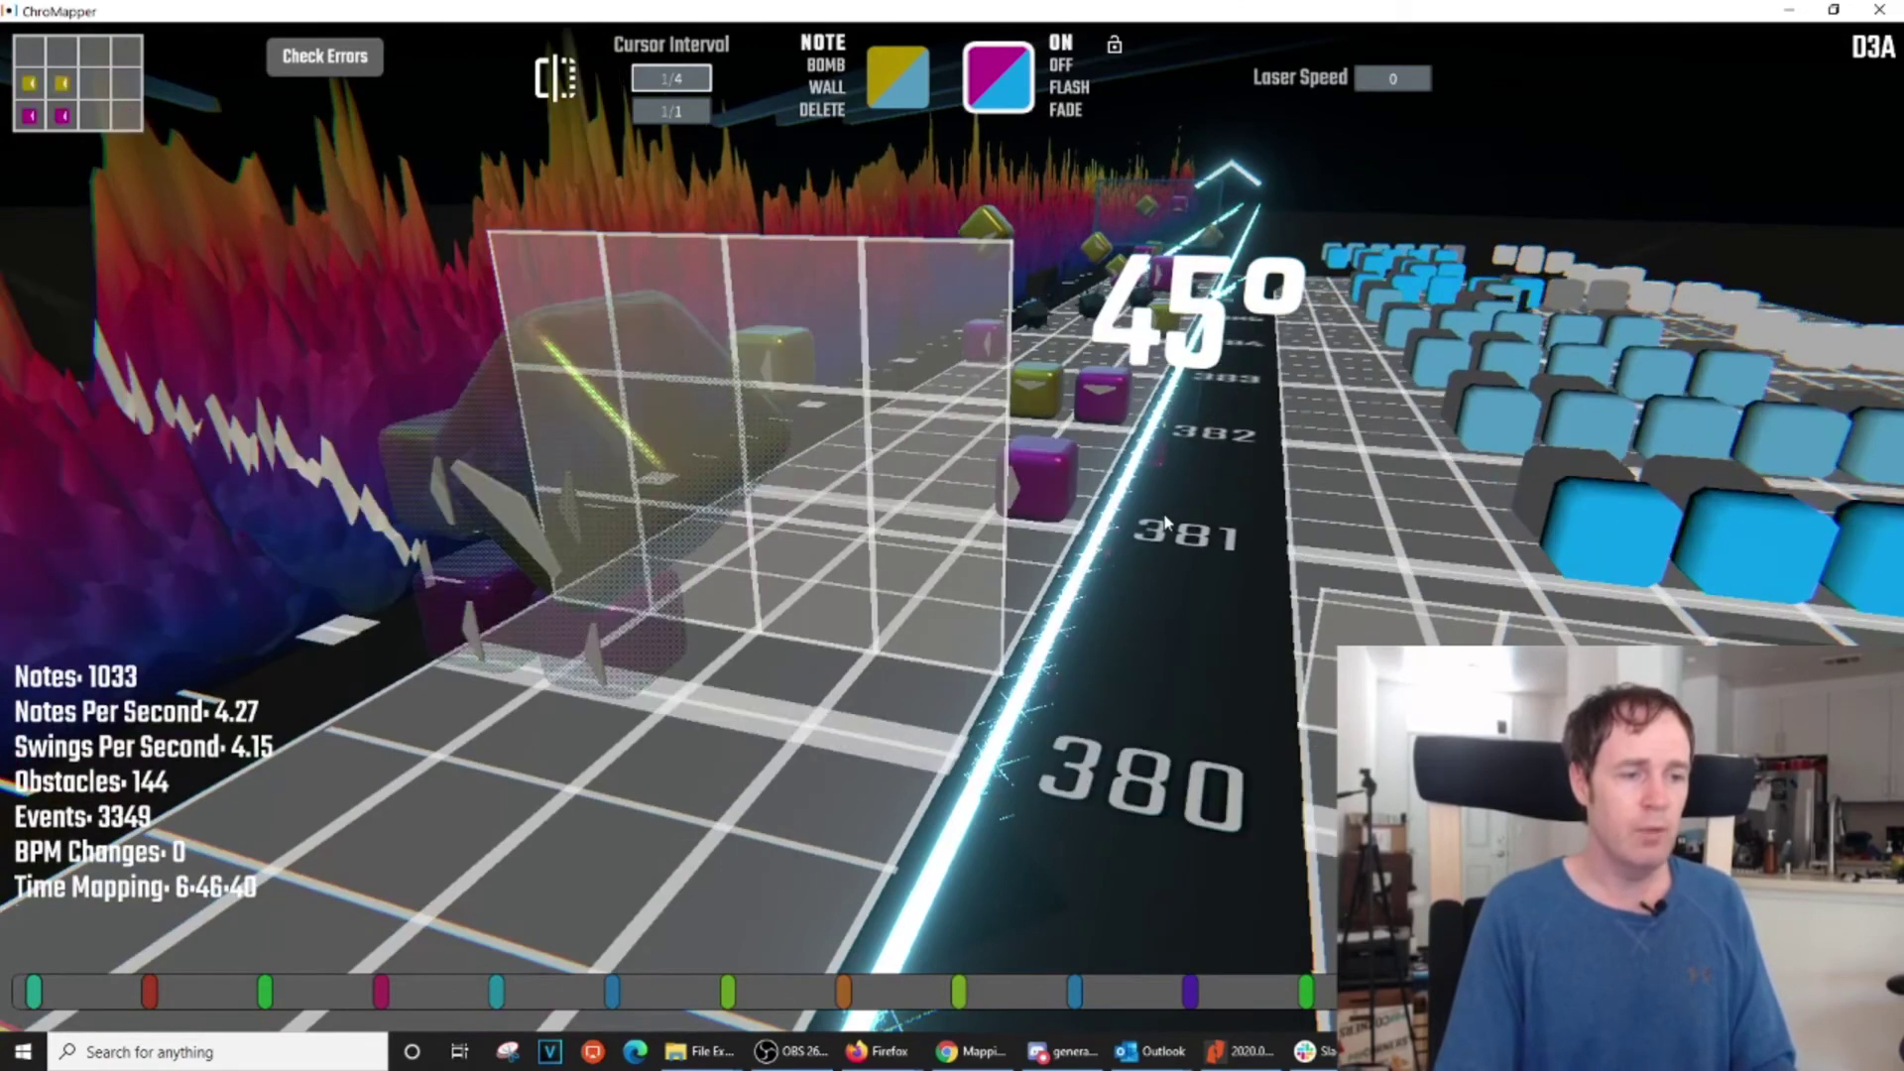
right_click_drag(1121, 537, 952, 535)
key("d")
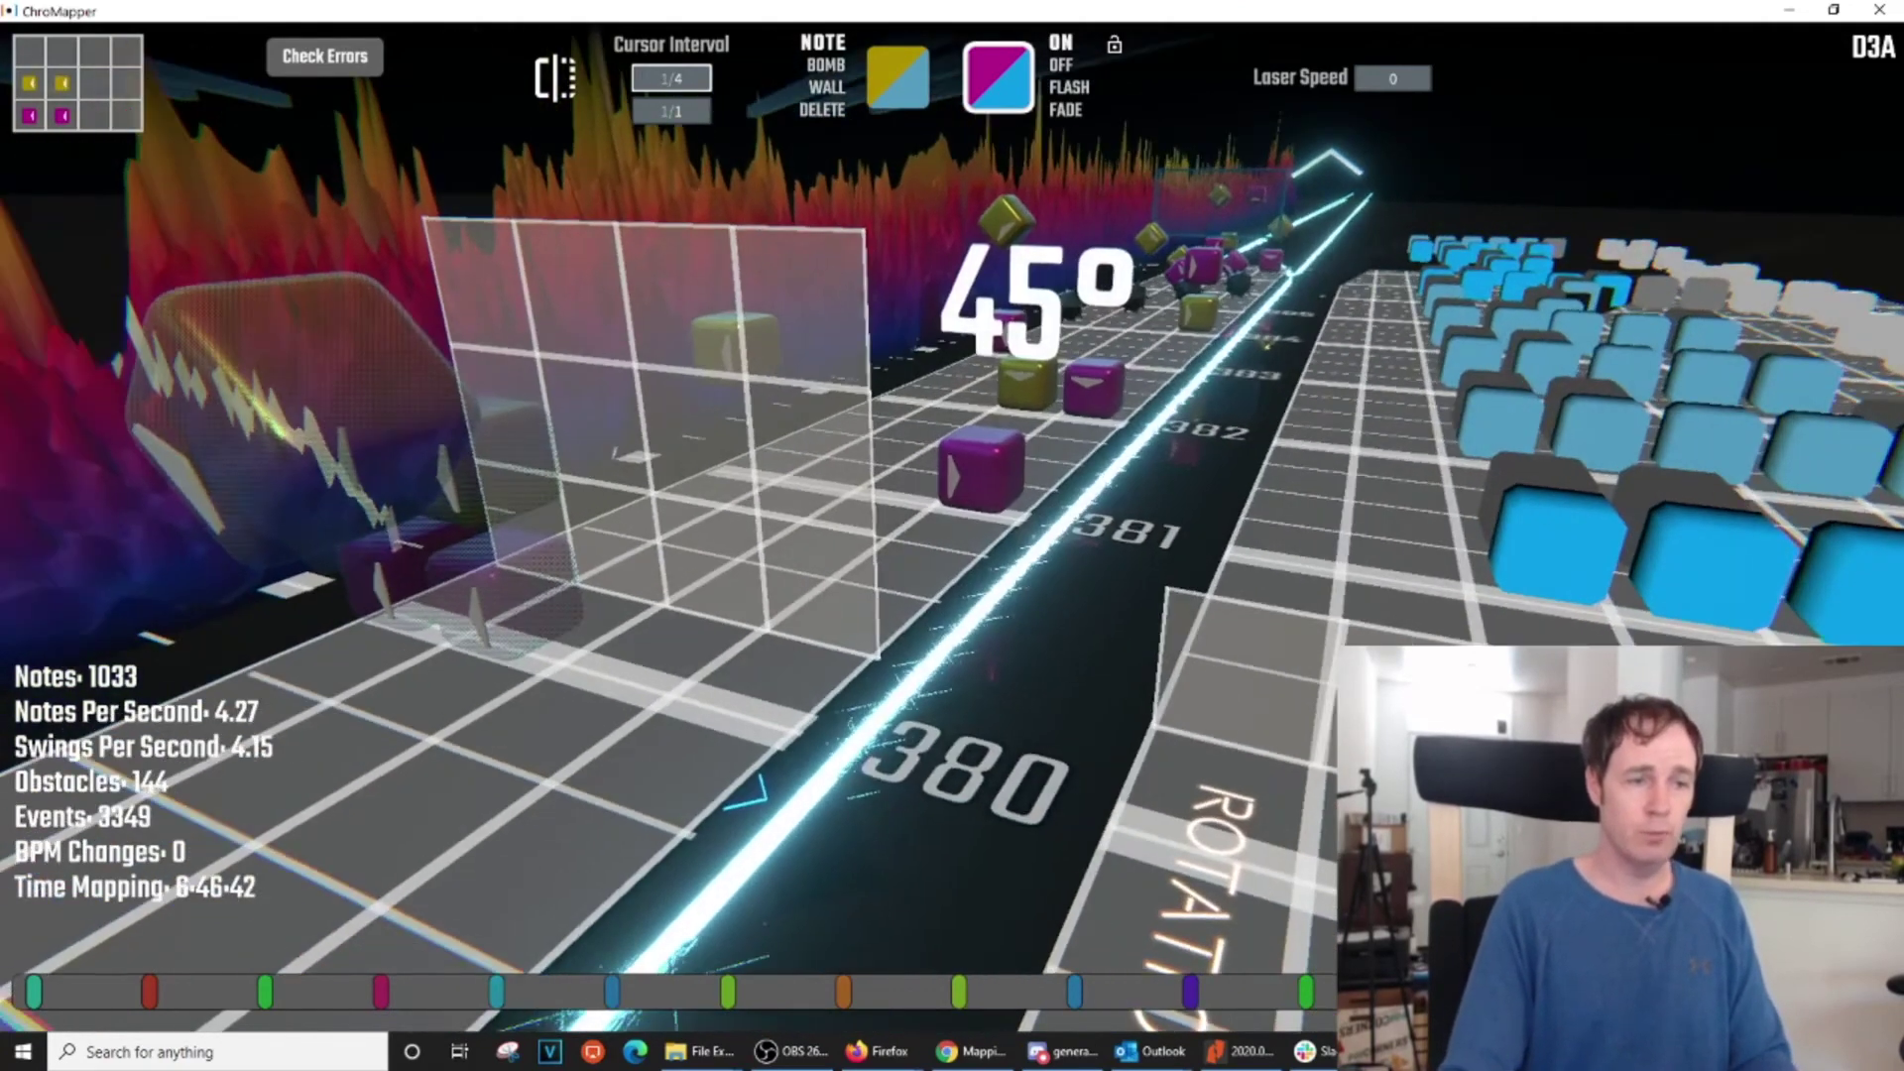
Delete the purple and yellow notes around beat 381 and place a quarter-beat full-height wall in the right lane just after beat 380
middle_click(964, 482)
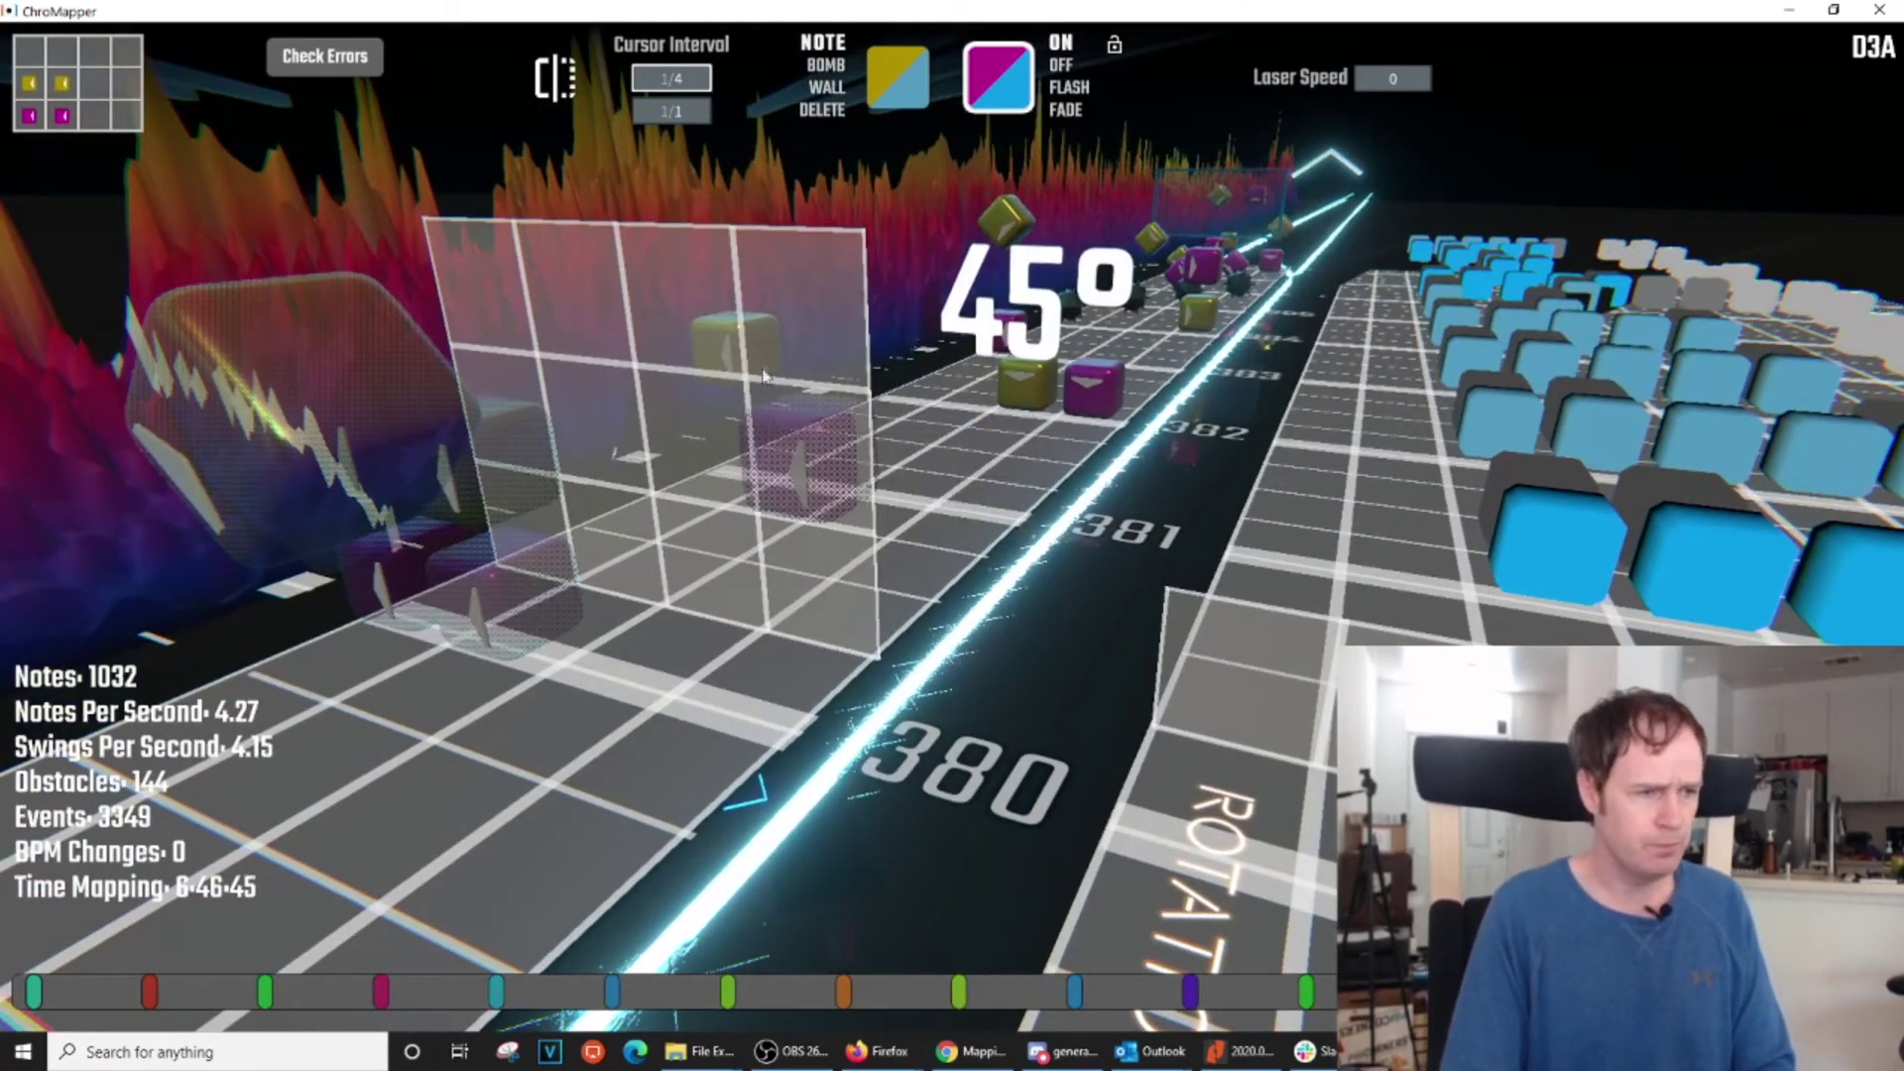
middle_click(744, 342)
key("3")
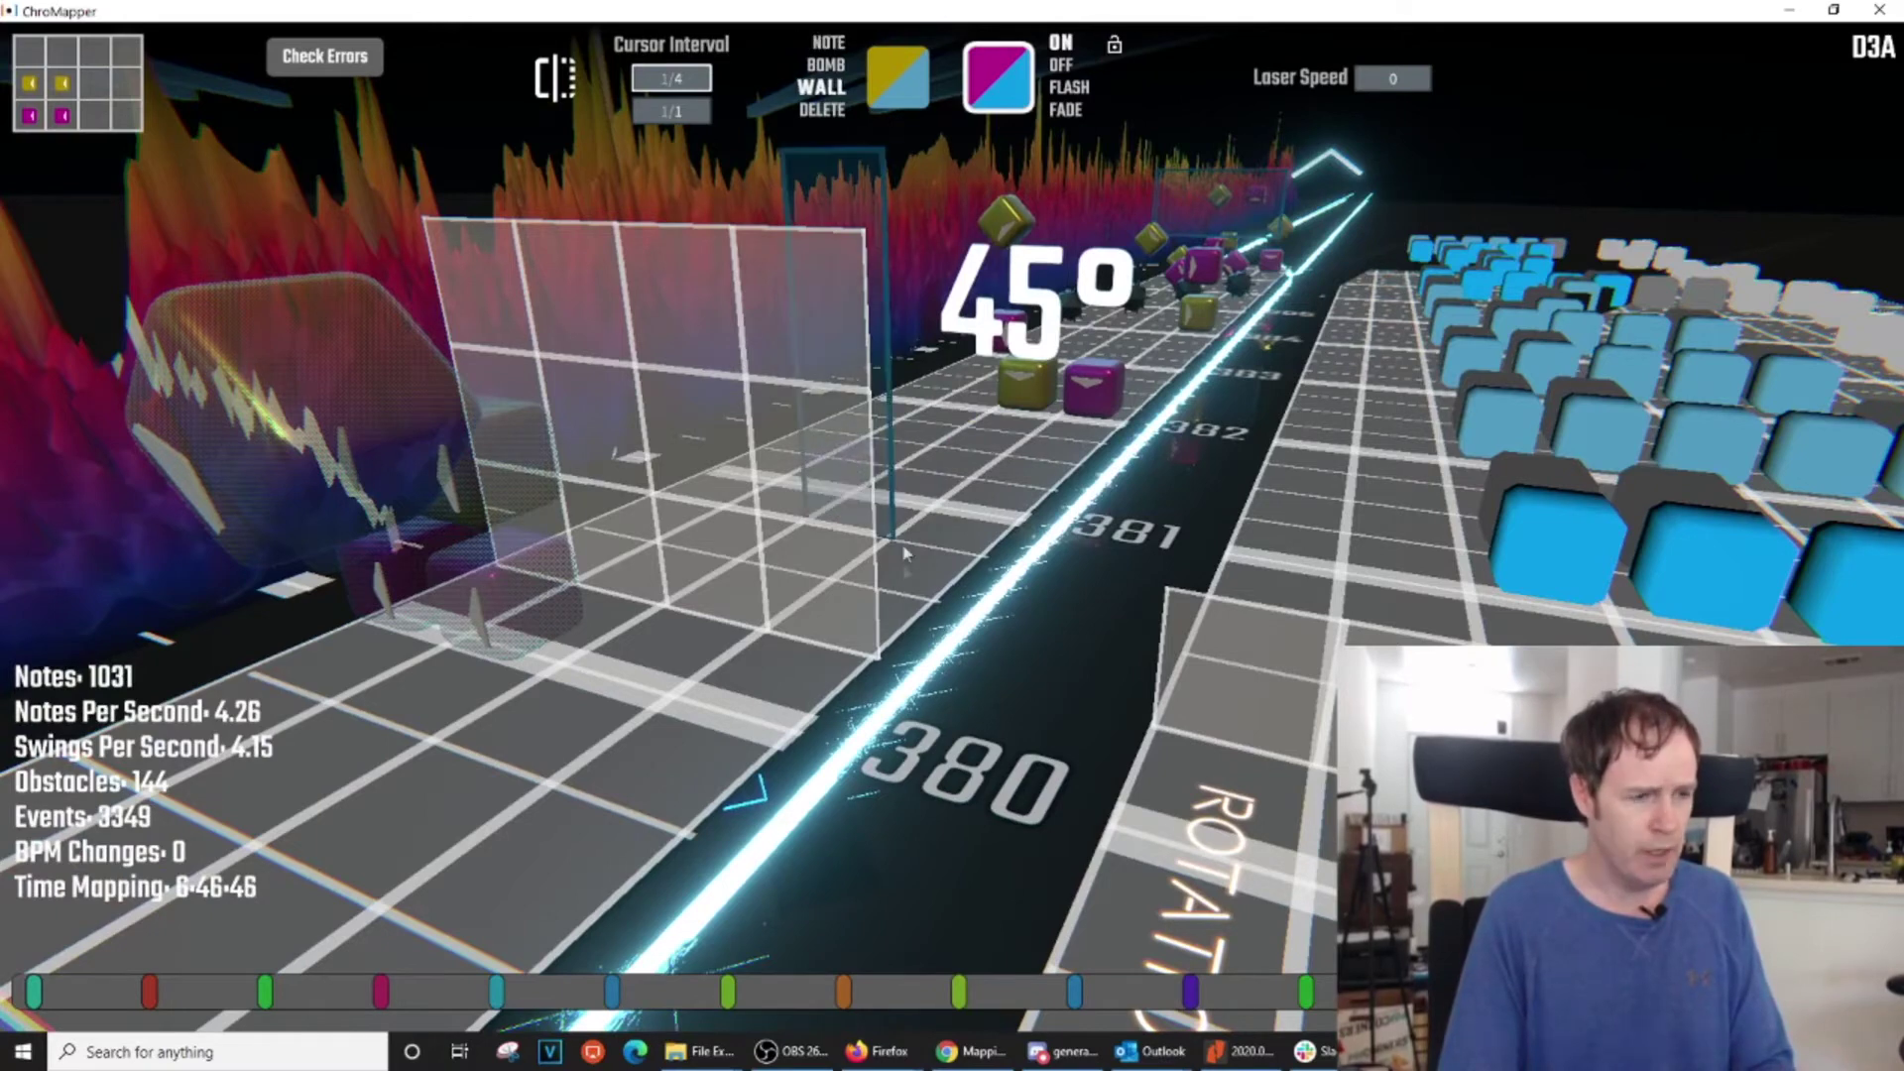
left_click(834, 605)
scroll(826, 631, "up", 1)
left_click(823, 637)
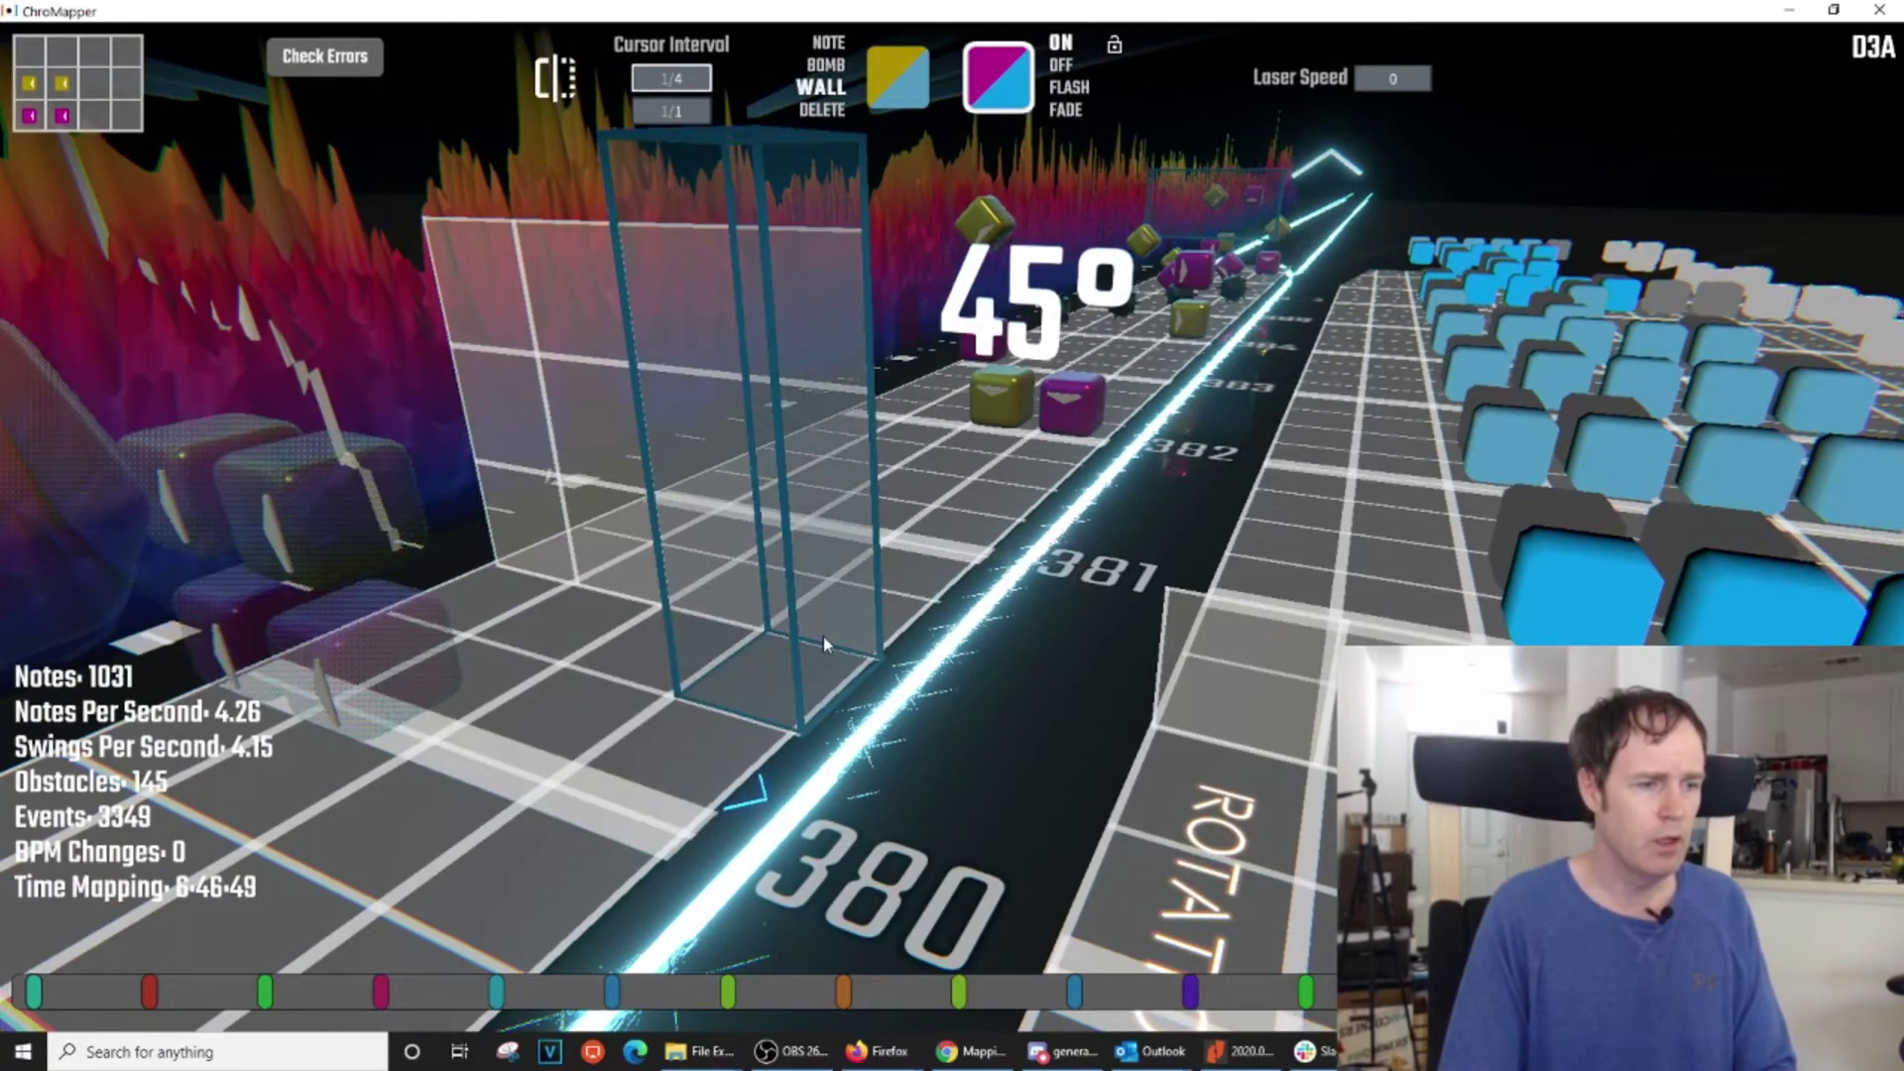
Place two more quarter-beat full-height walls in the right lane at half-beat intervals, ending before beat 382
scroll(824, 637, "up", 1)
left_click(849, 642)
scroll(841, 652, "up", 1)
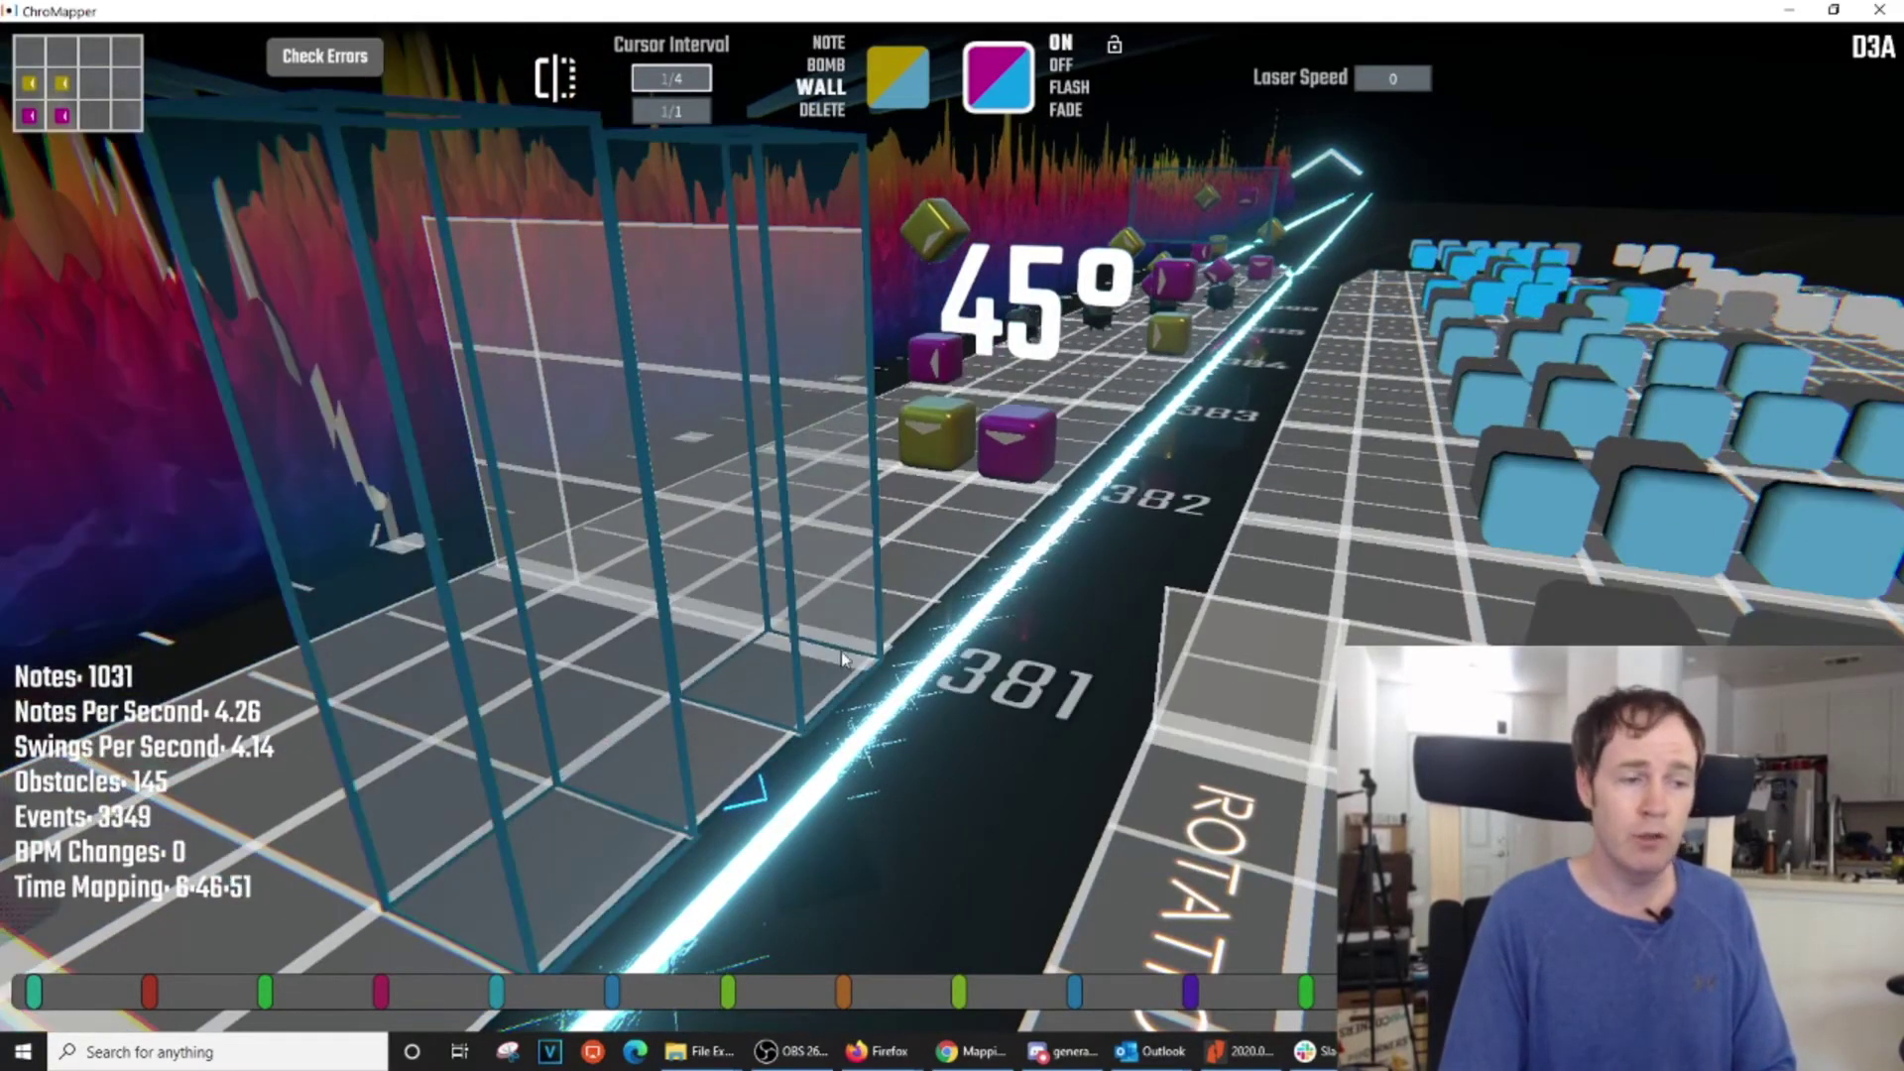
left_click(841, 651)
scroll(841, 652, "up", 1)
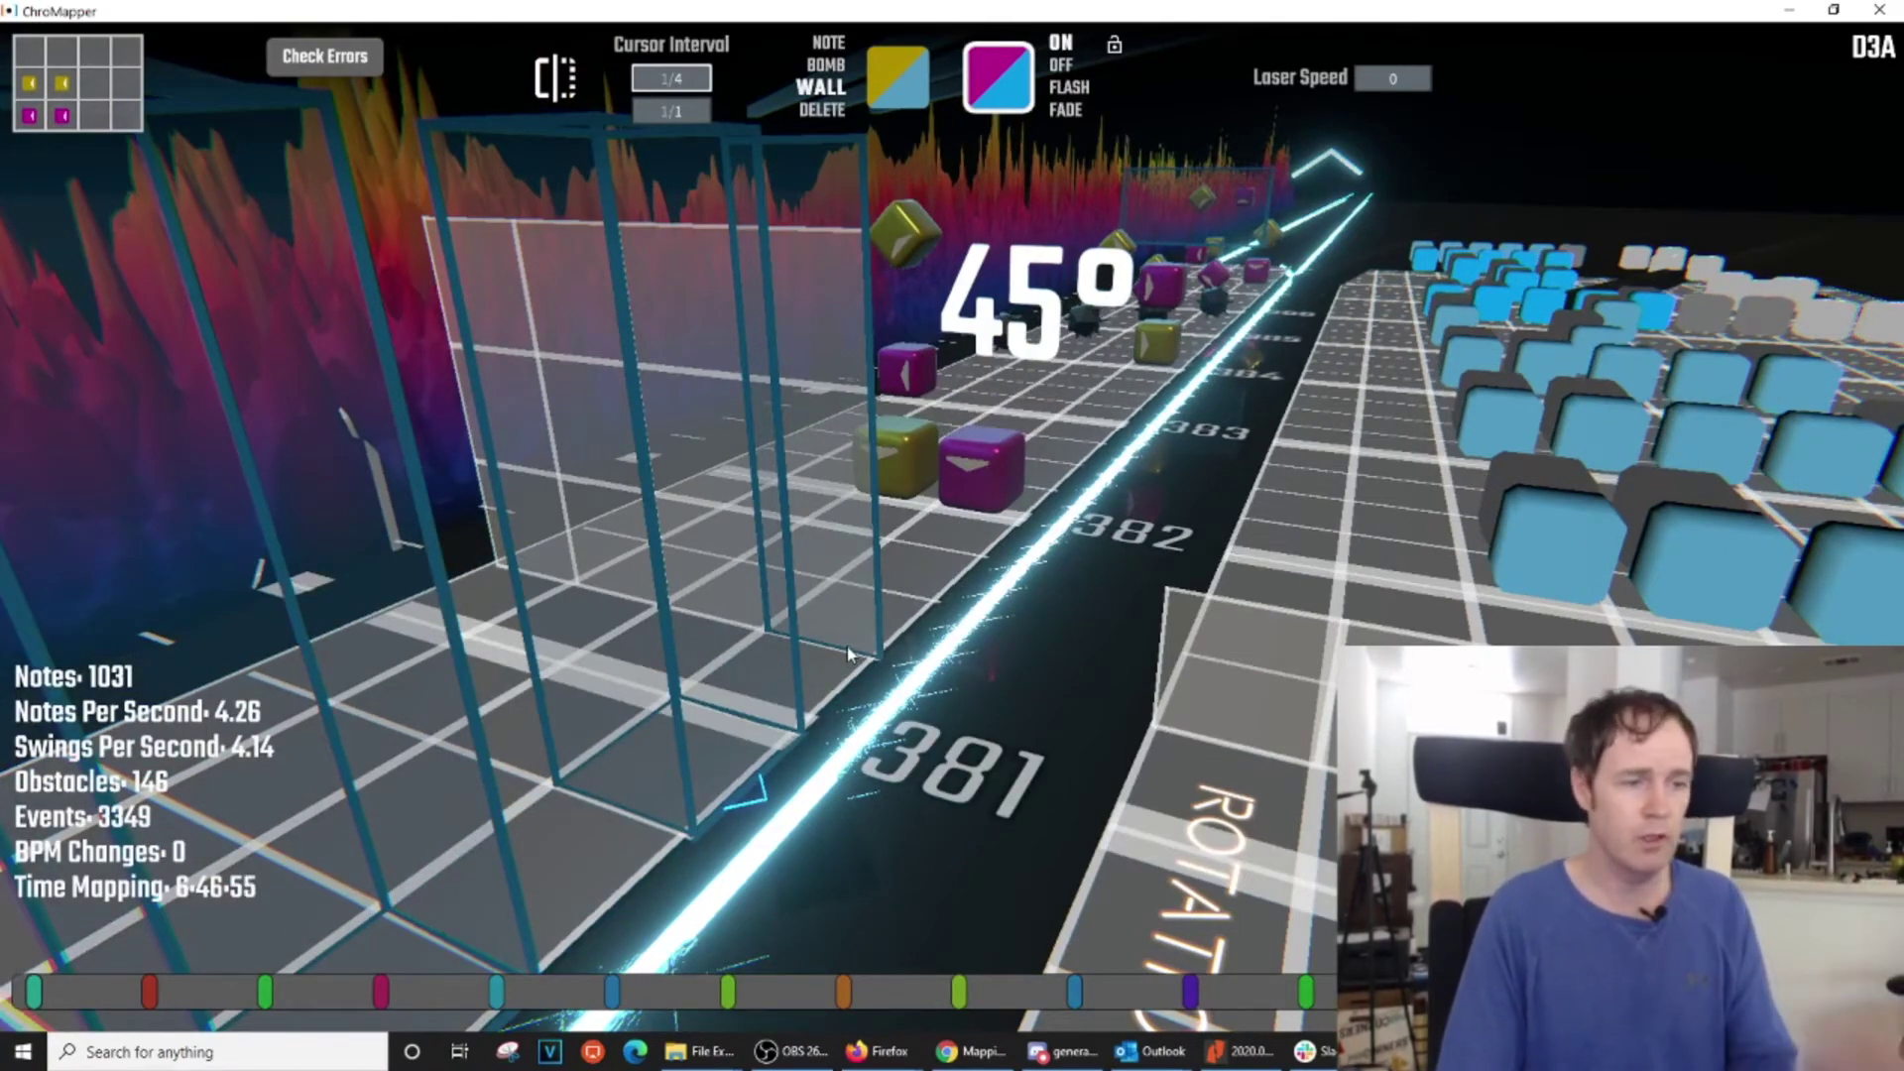
scroll(847, 646, "down", 1)
left_click(848, 654)
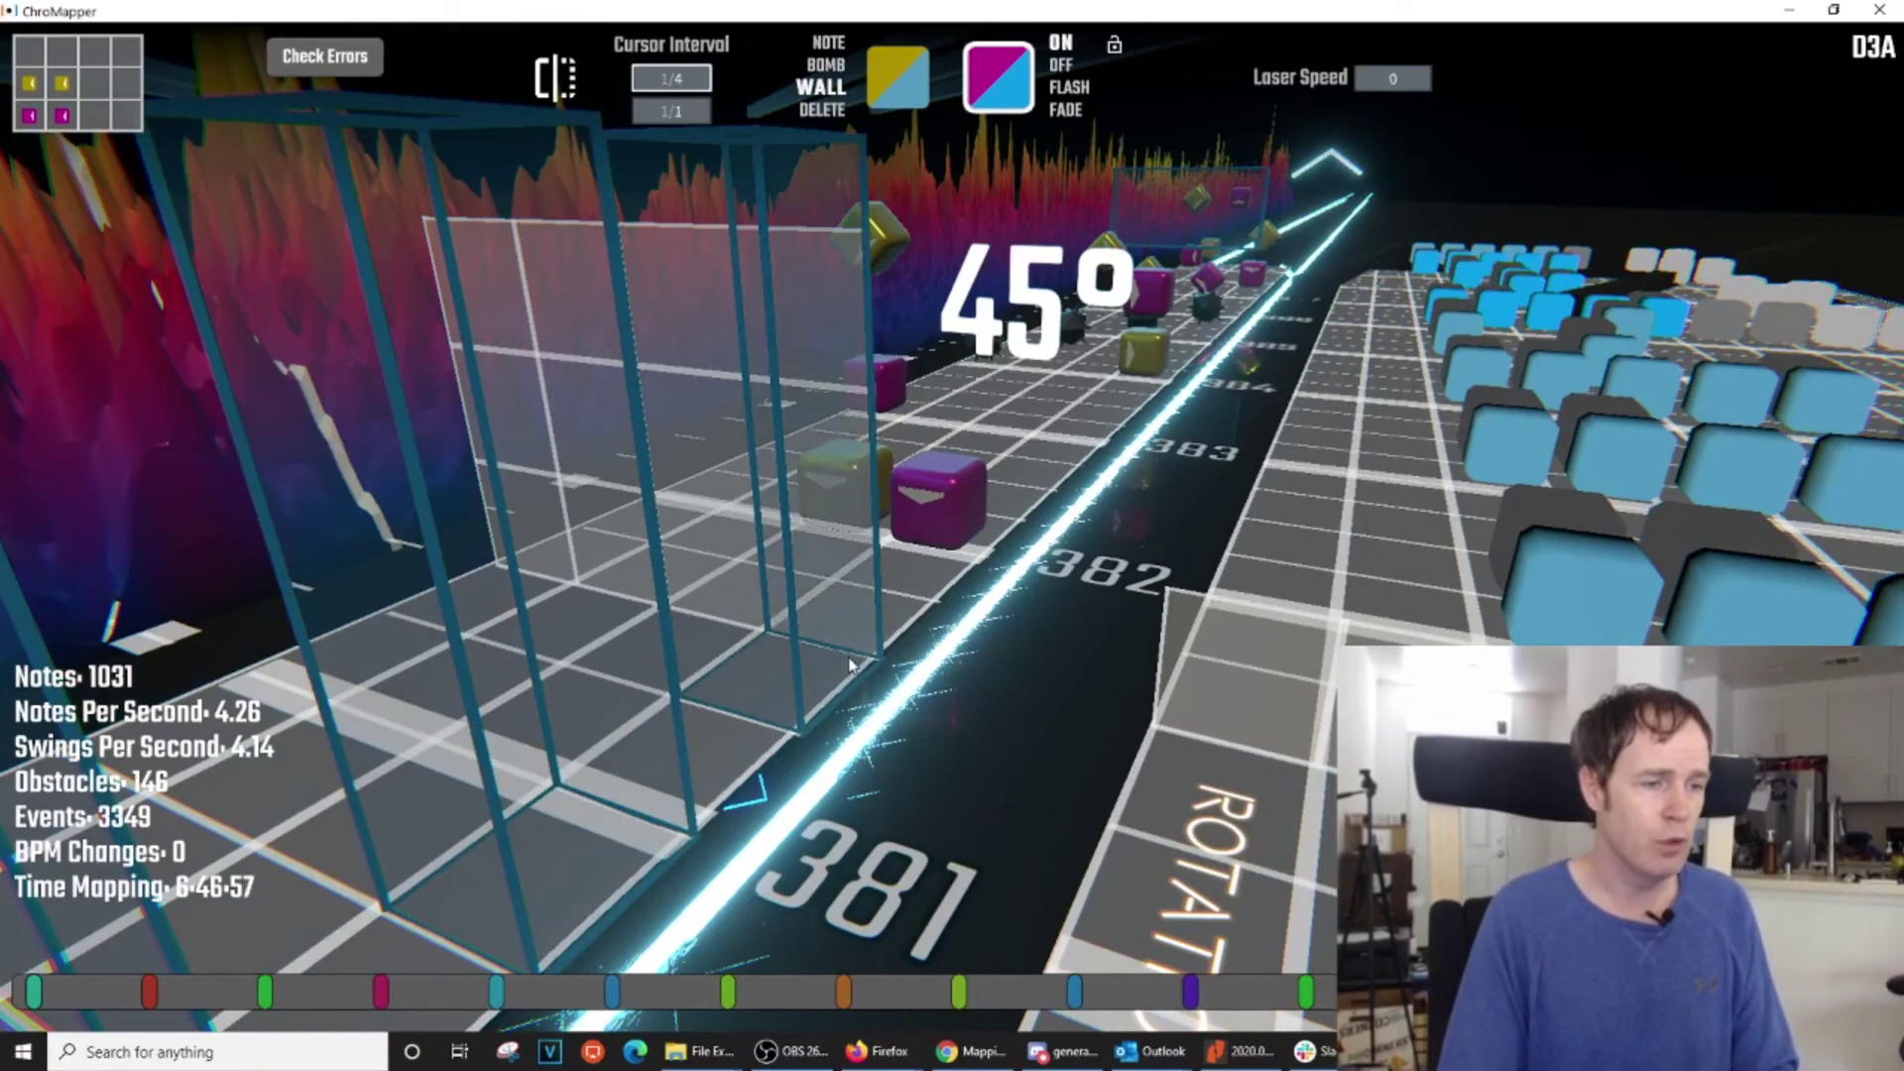
scroll(850, 667, "up", 1)
left_click(850, 668)
scroll(850, 667, "up", 2)
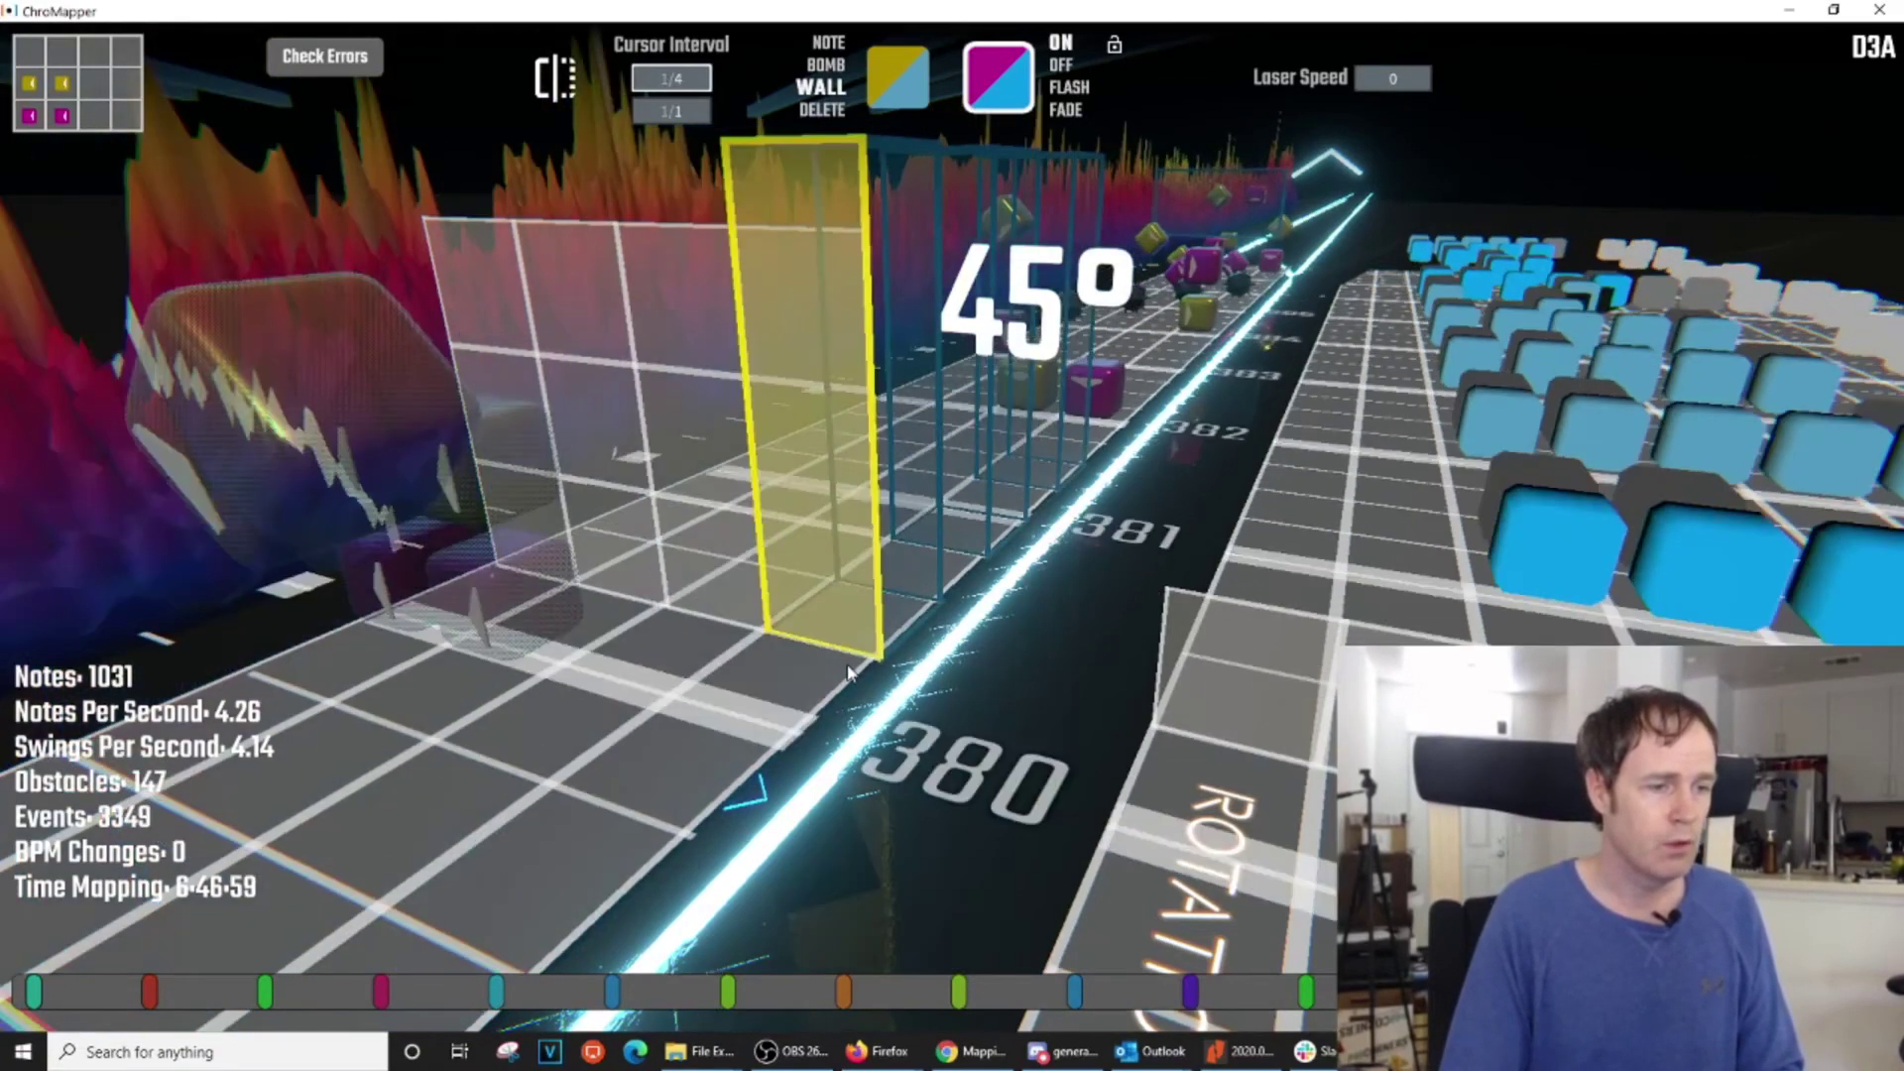
Add a -15° rotation event at the start of each of the three right-lane walls after beat 380
key("ctrl+Left")
scroll(931, 673, "up", 2)
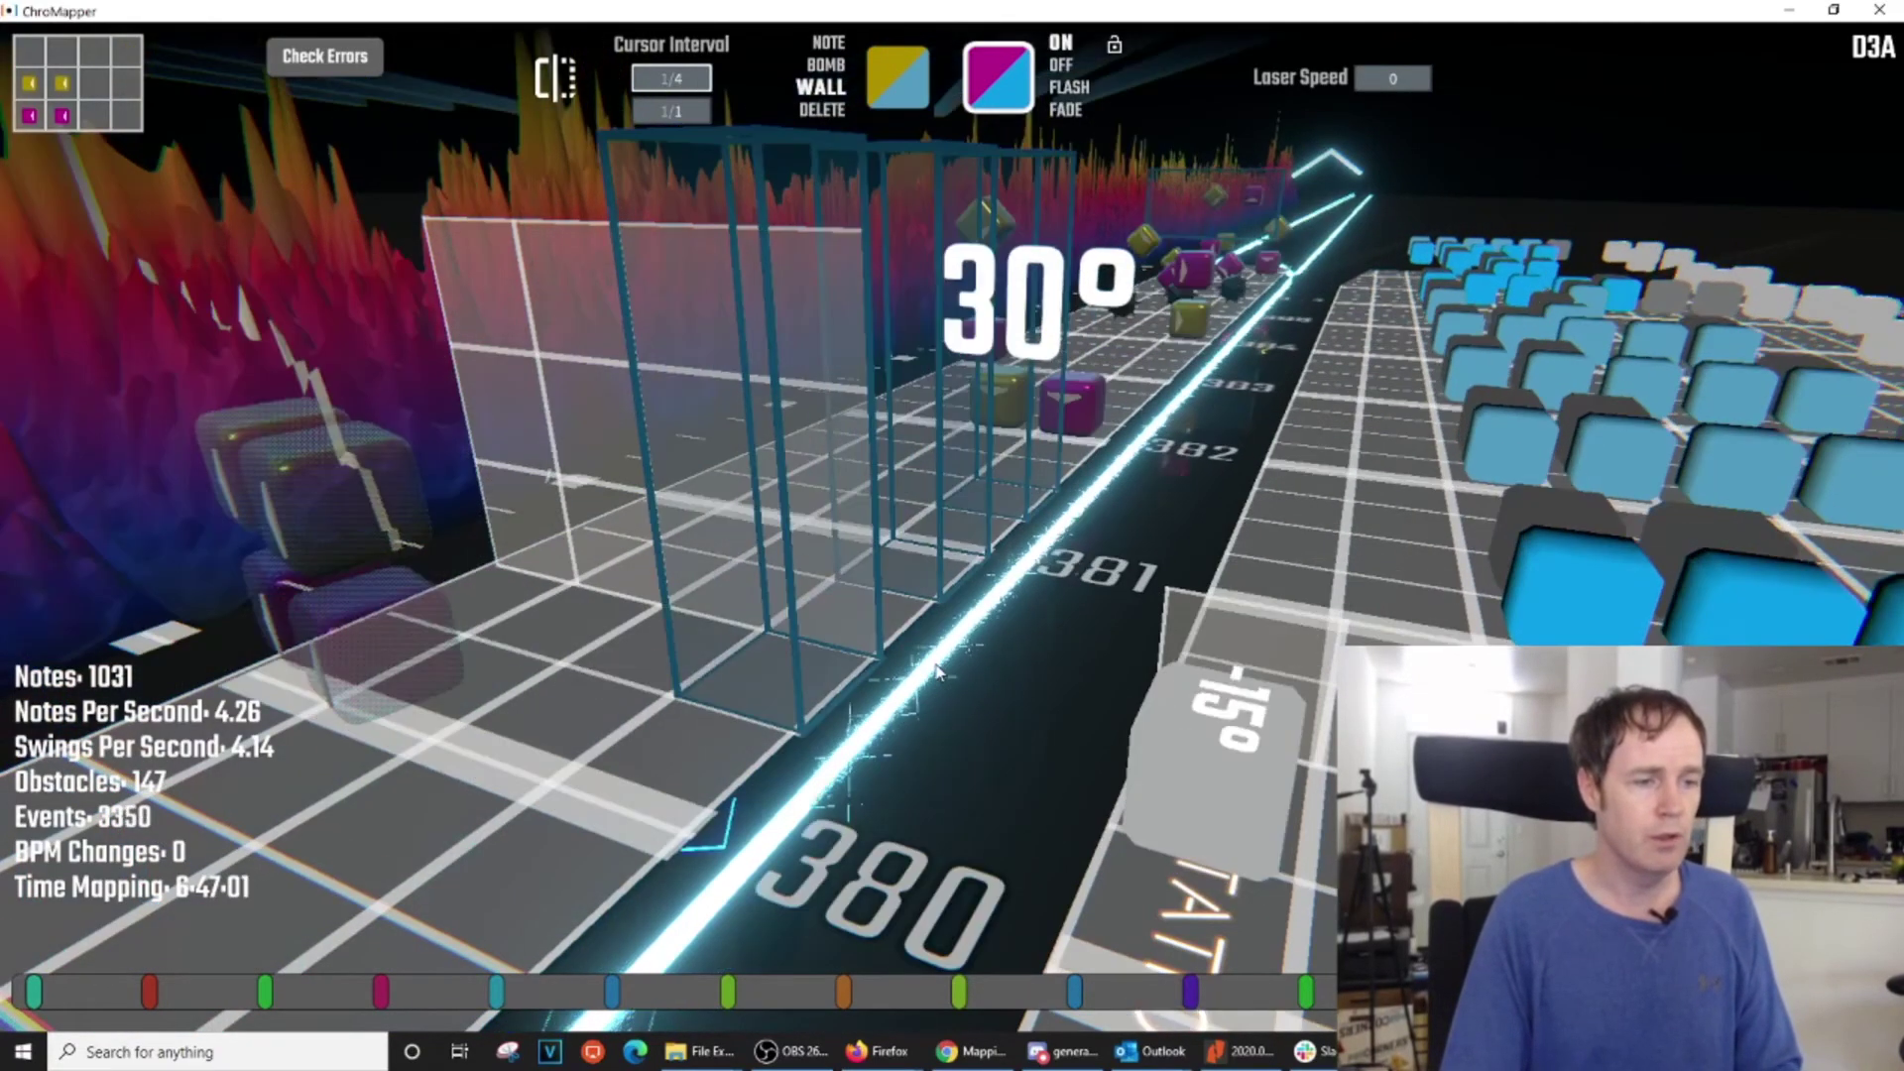
key("ctrl+Left")
scroll(931, 673, "down", 1)
key("q")
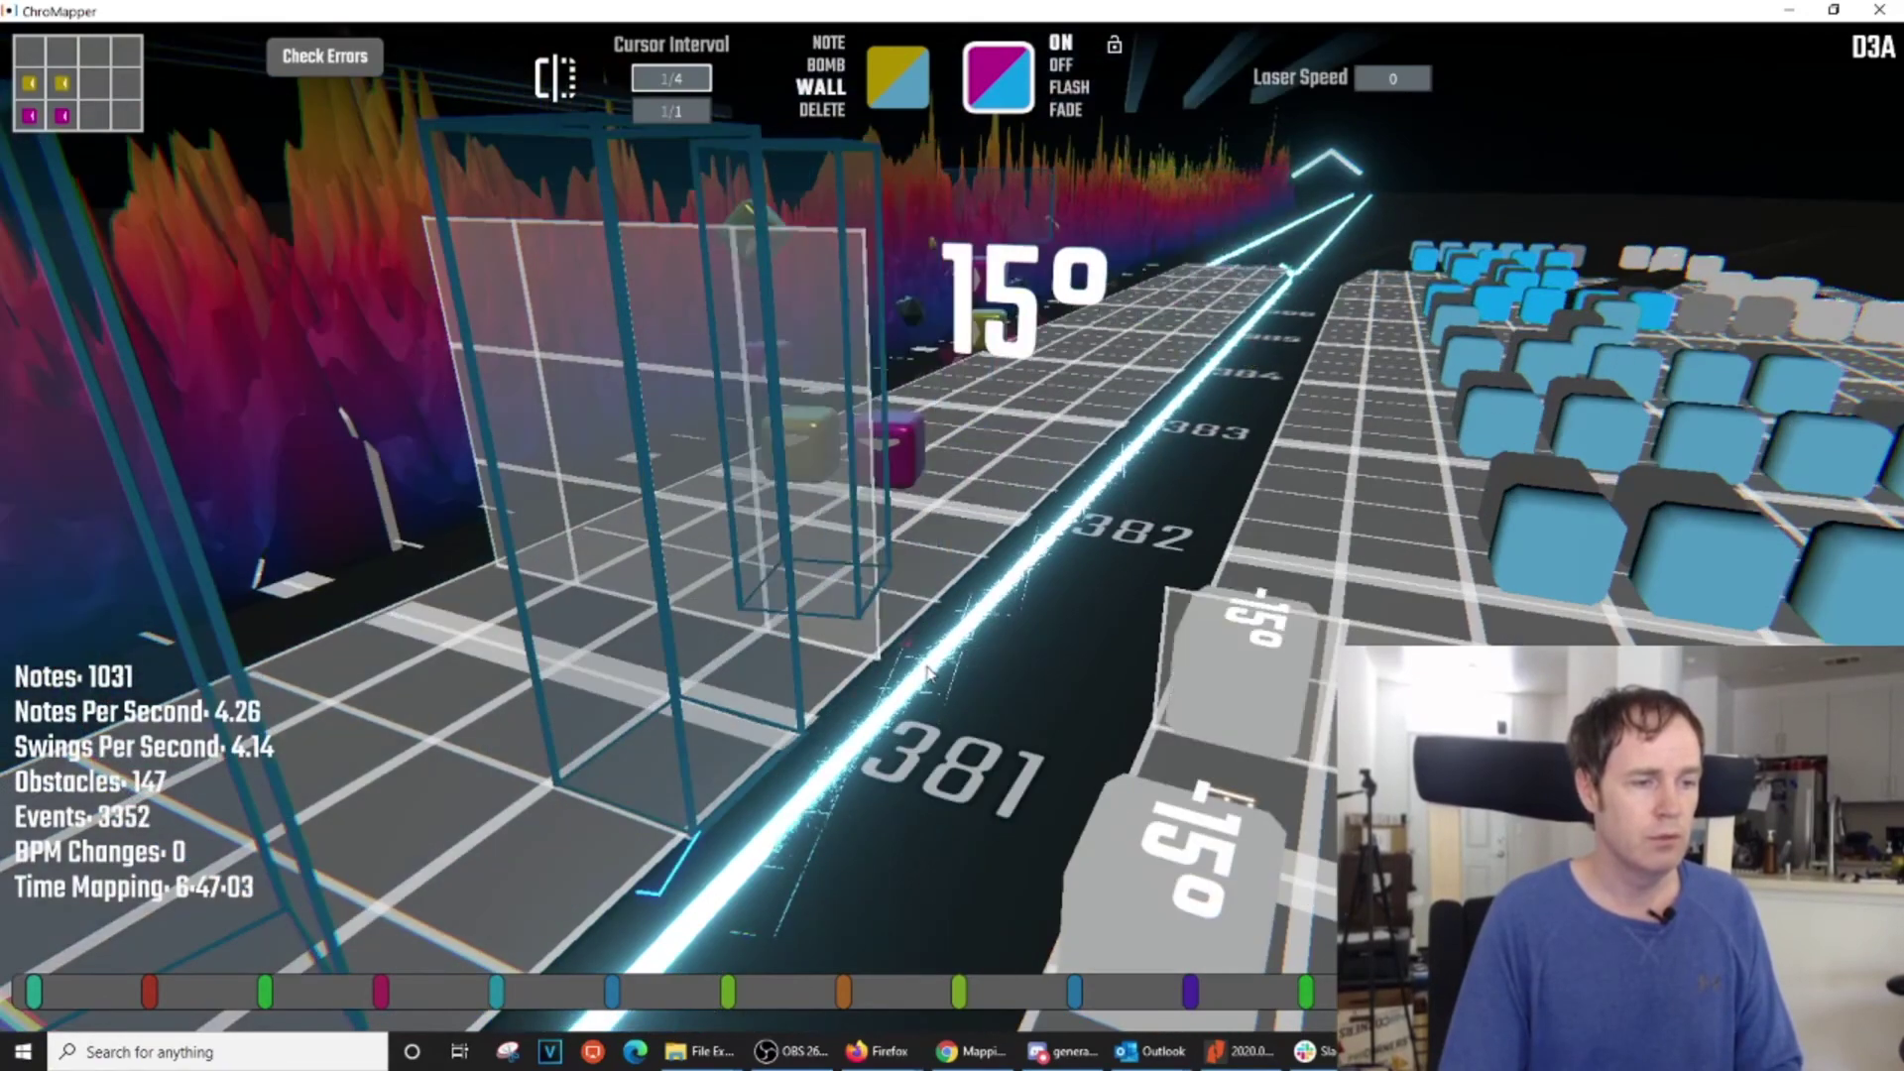
scroll(929, 673, "up", 1)
scroll(929, 673, "down", 2)
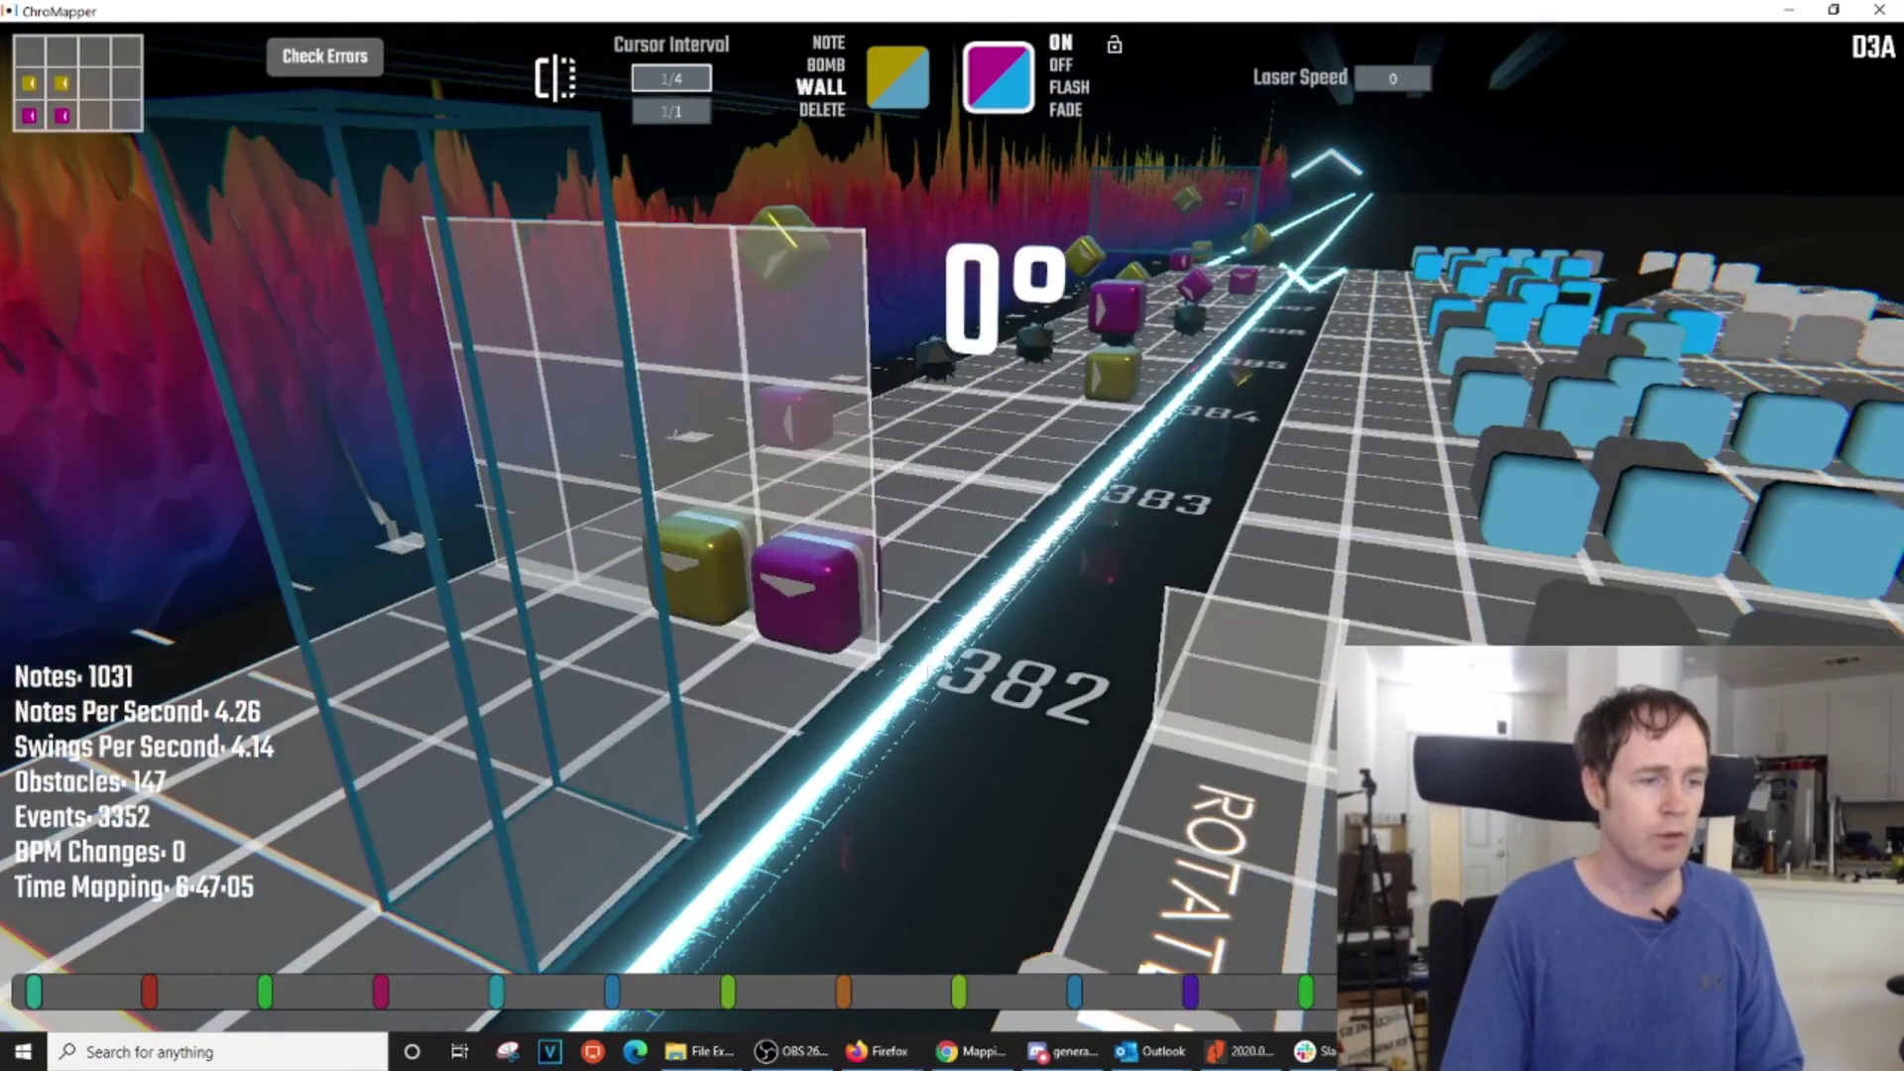
Stack the note pair near beat 382 in the right lane, purple in the middle row above yellow, both pointing right
key("2")
left_click_drag(821, 601, 824, 516, "alt")
key("a")
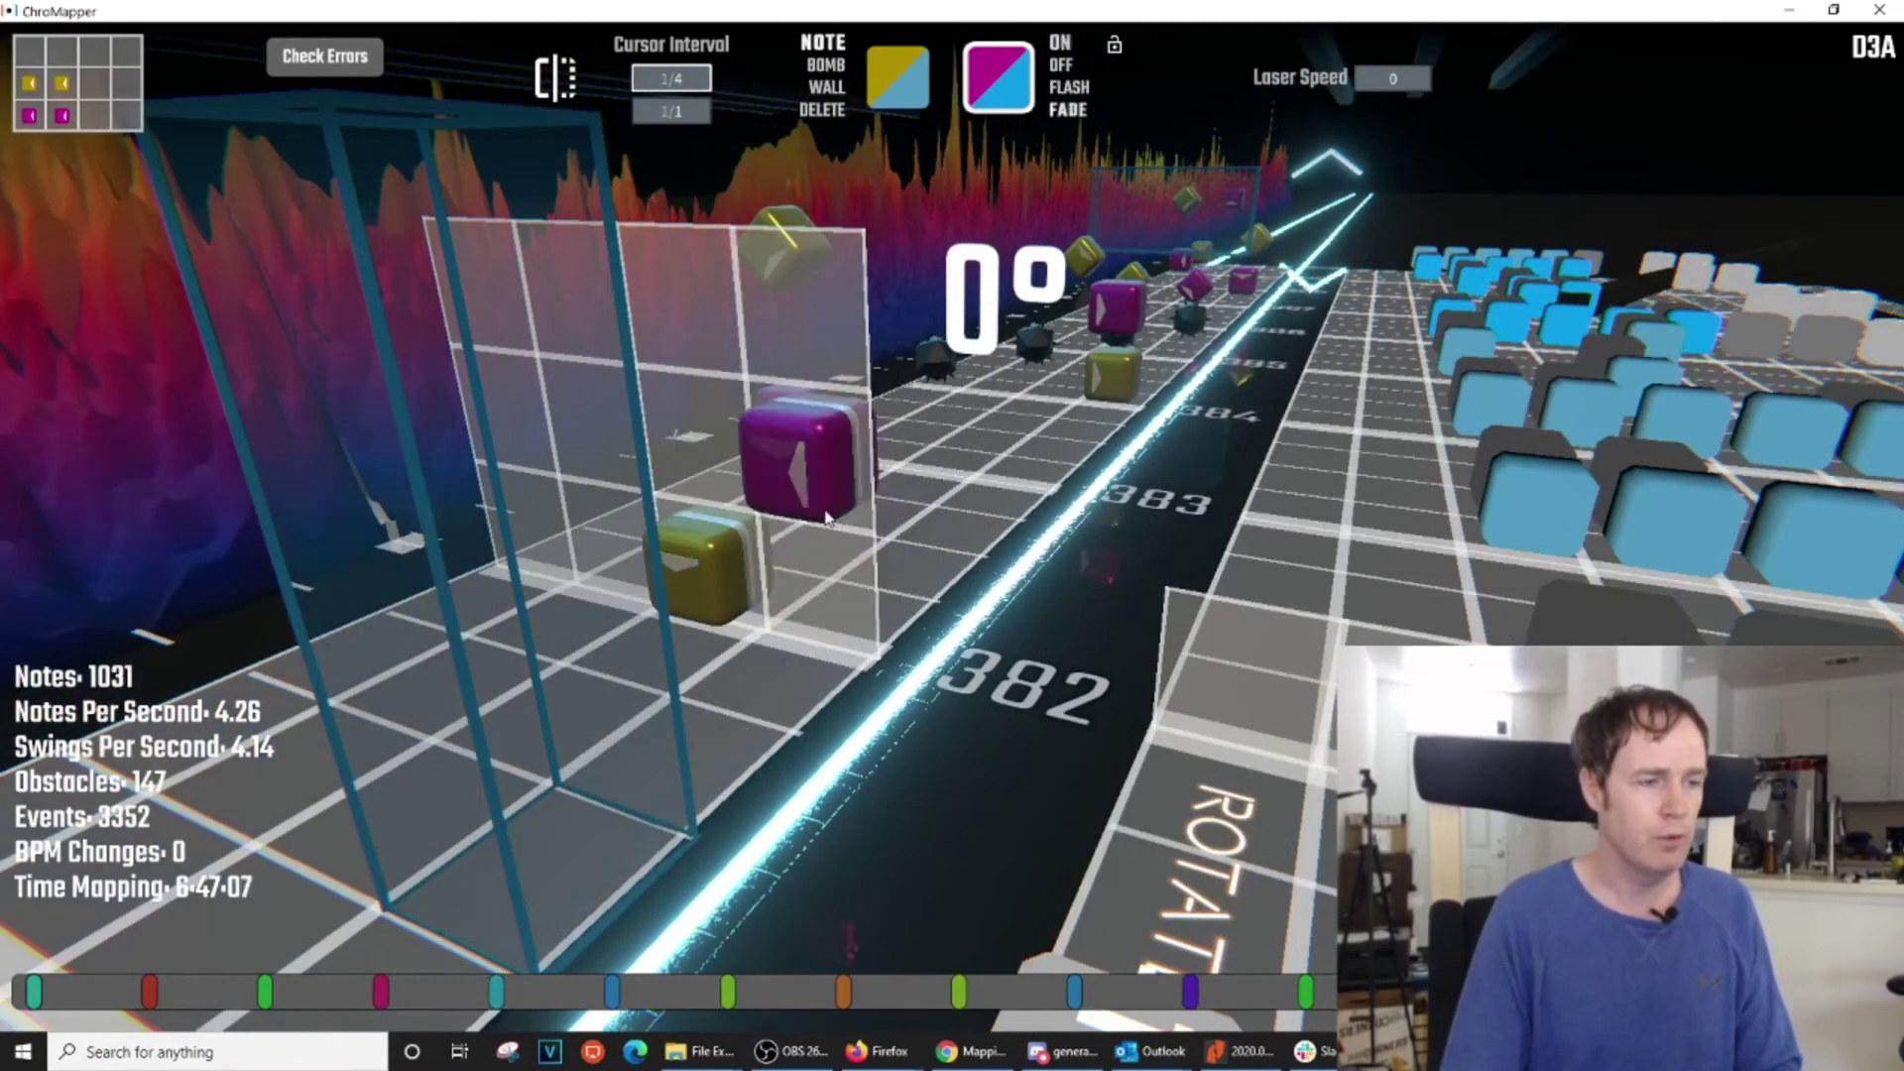
key("d")
left_click_drag(710, 568, 809, 586, "alt")
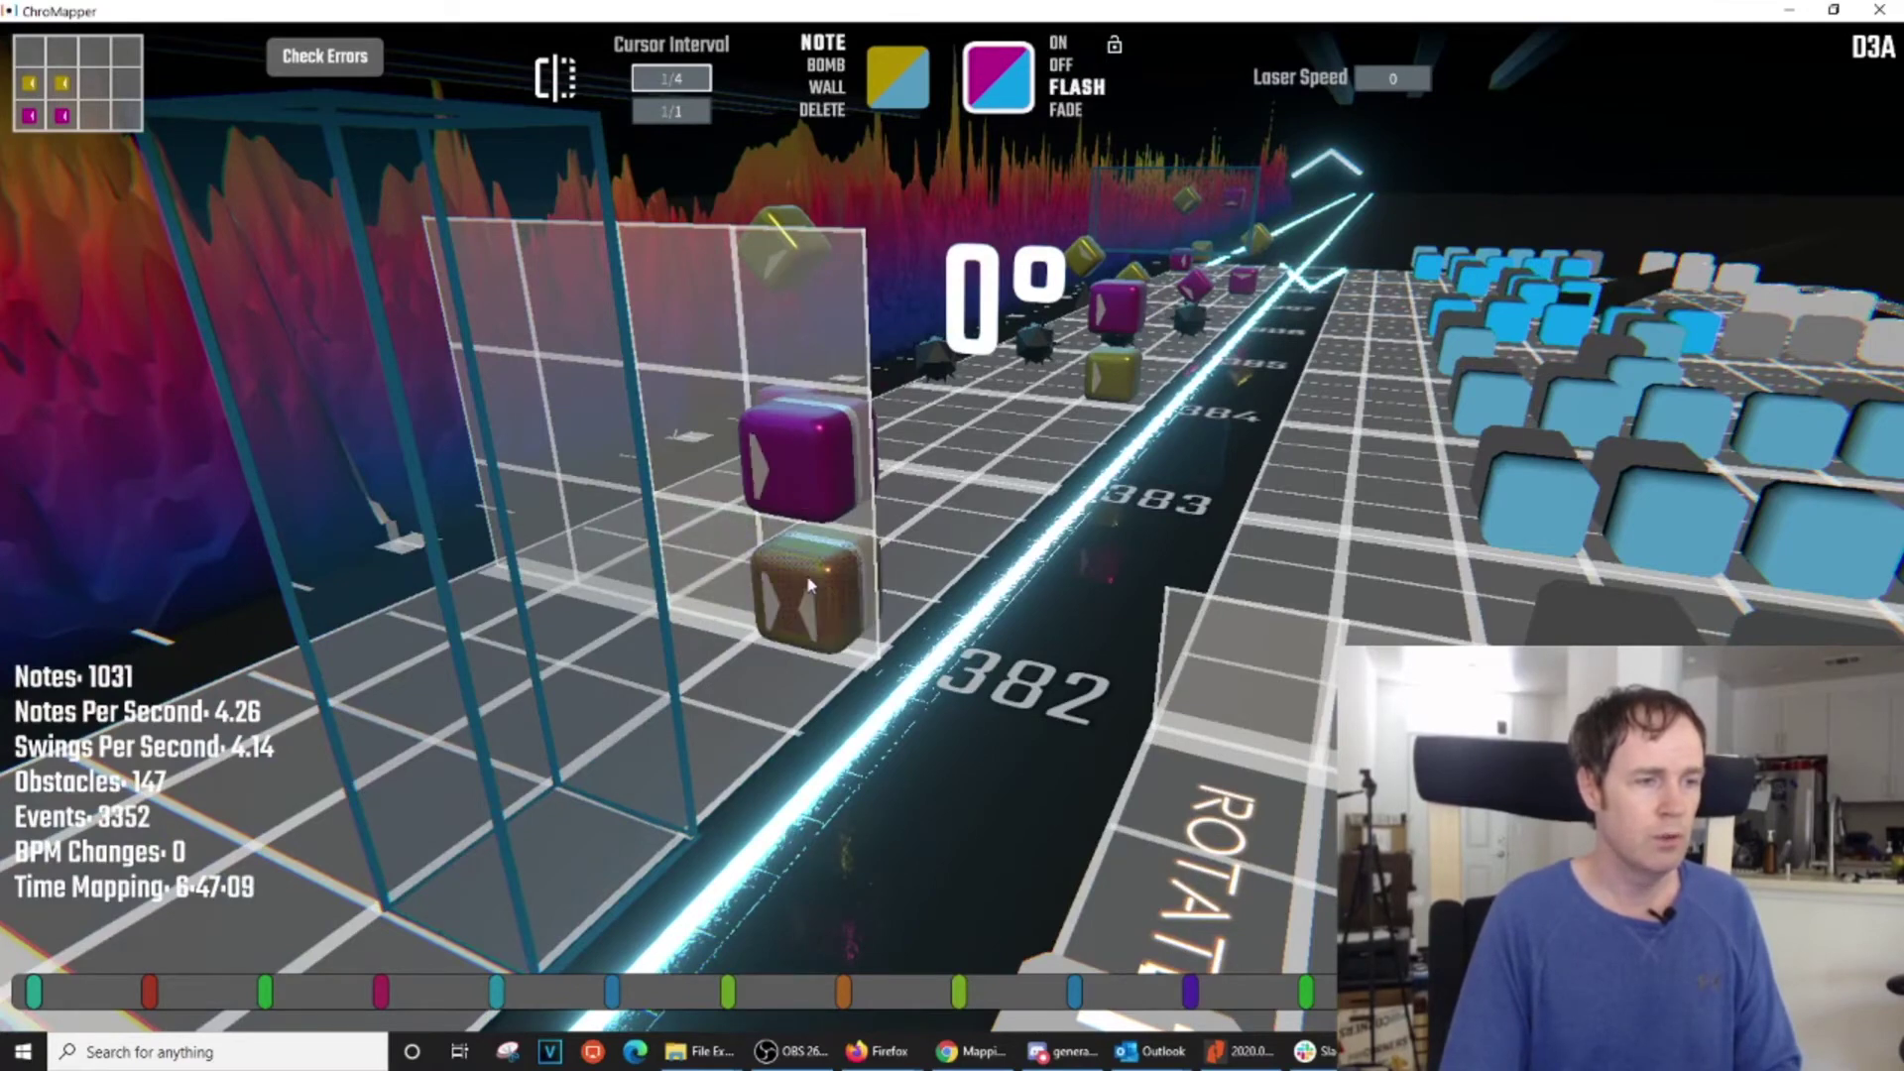
Review the walls, notes and bombs from about beat 381 to beyond beat 386, including from a more head-on camera angle
scroll(845, 633, "down", 1)
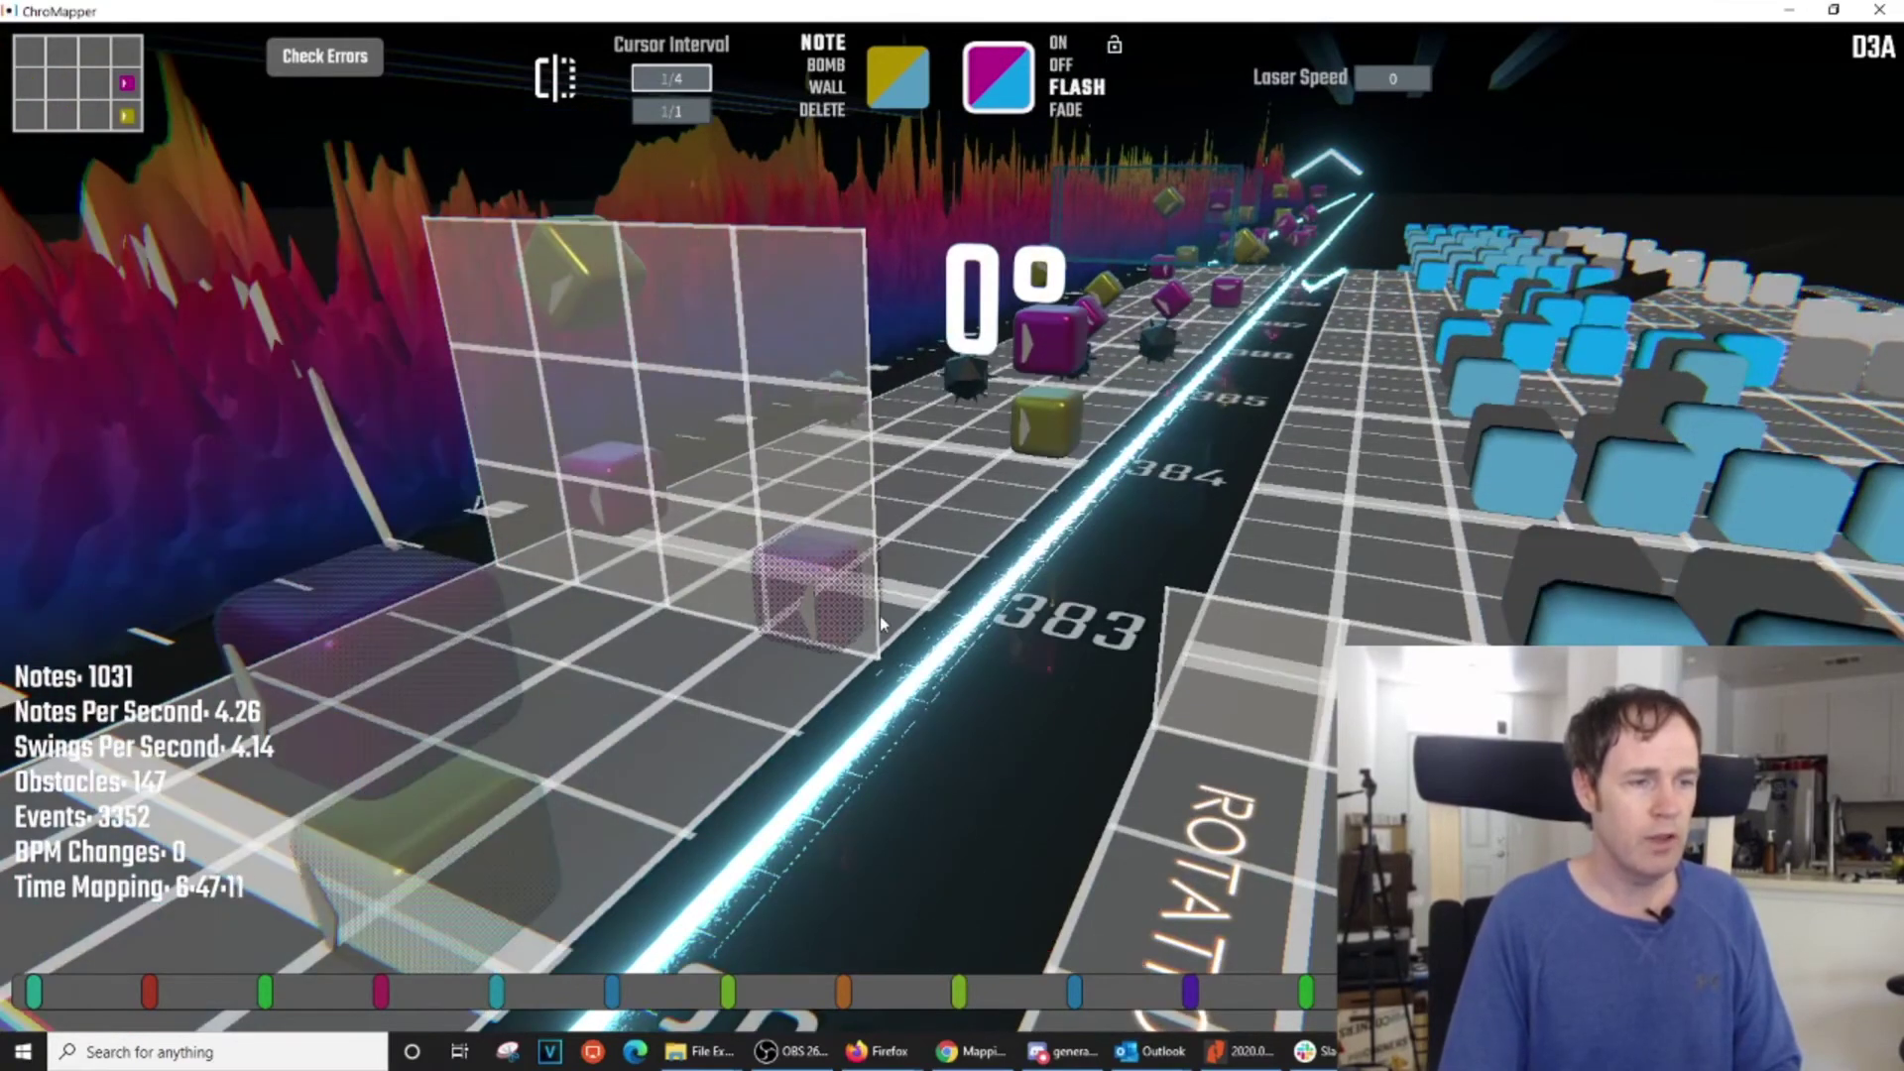
scroll(875, 622, "up", 1)
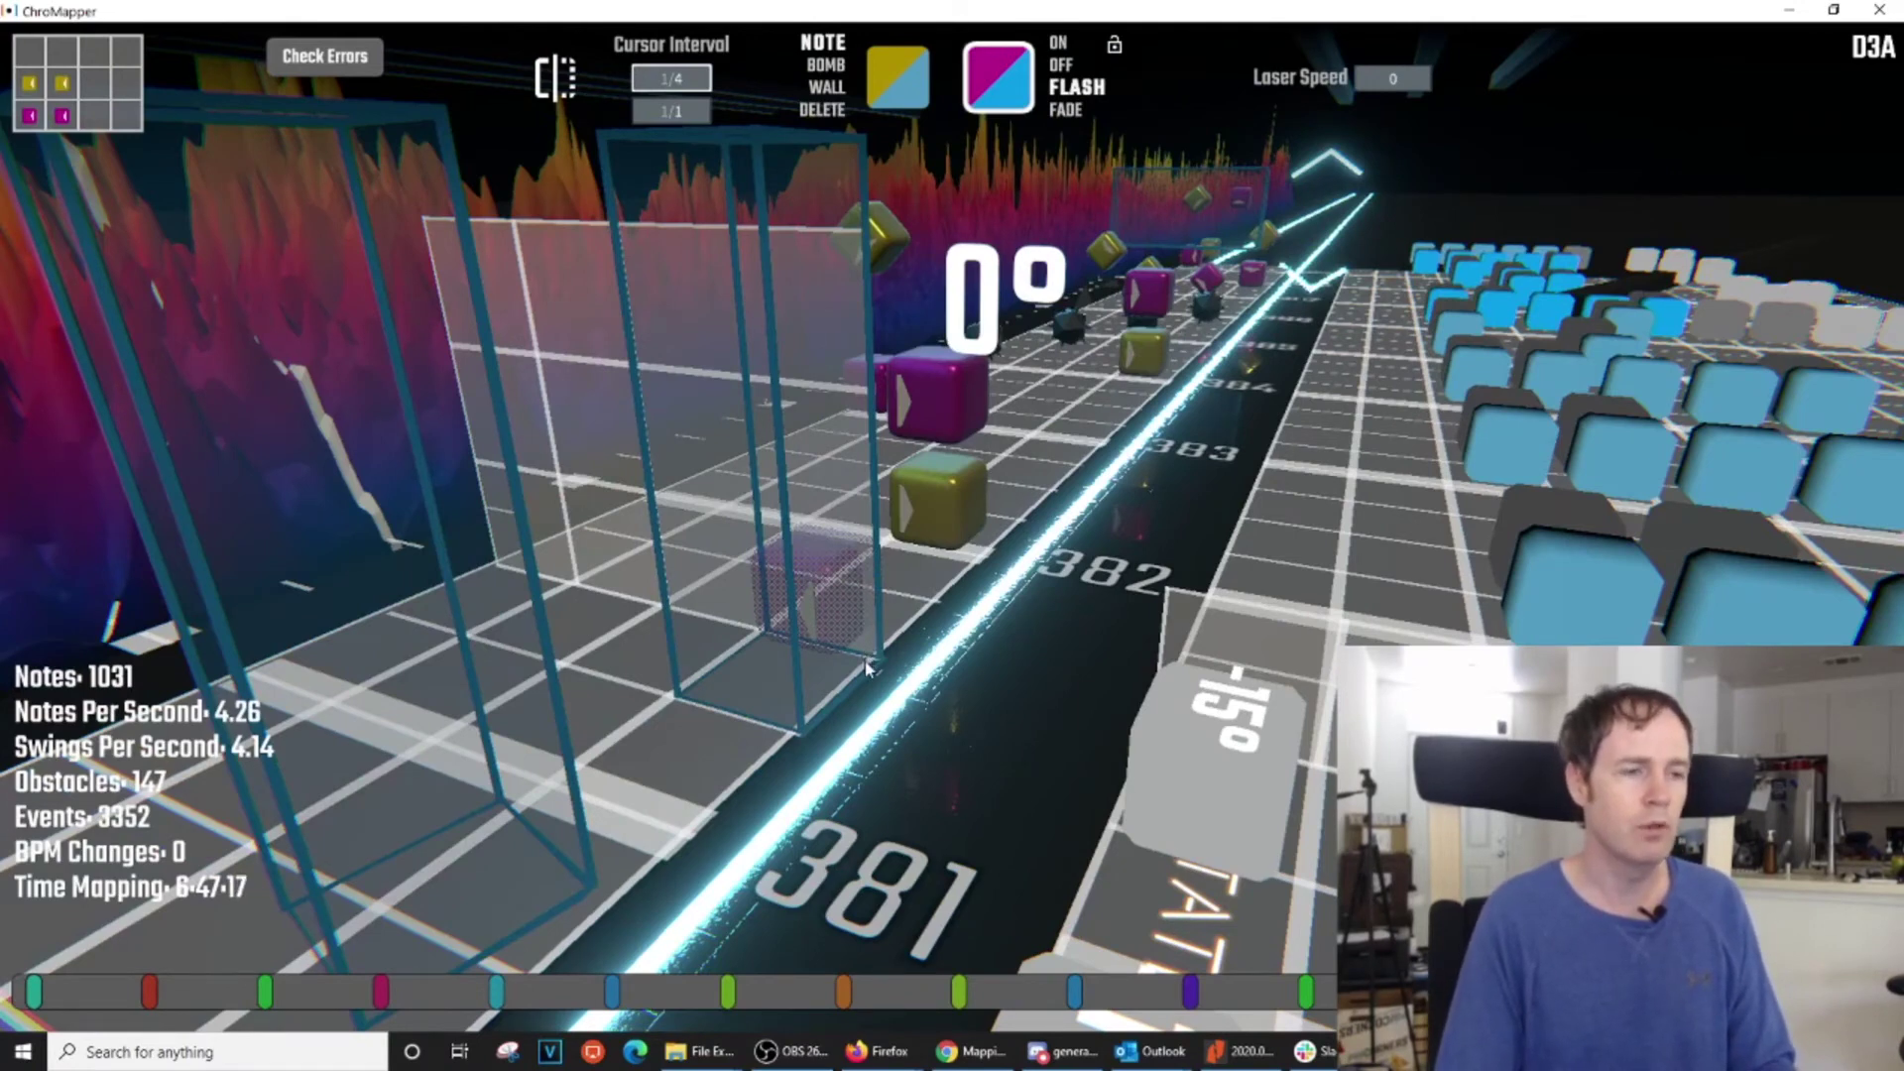
scroll(866, 667, "down", 3)
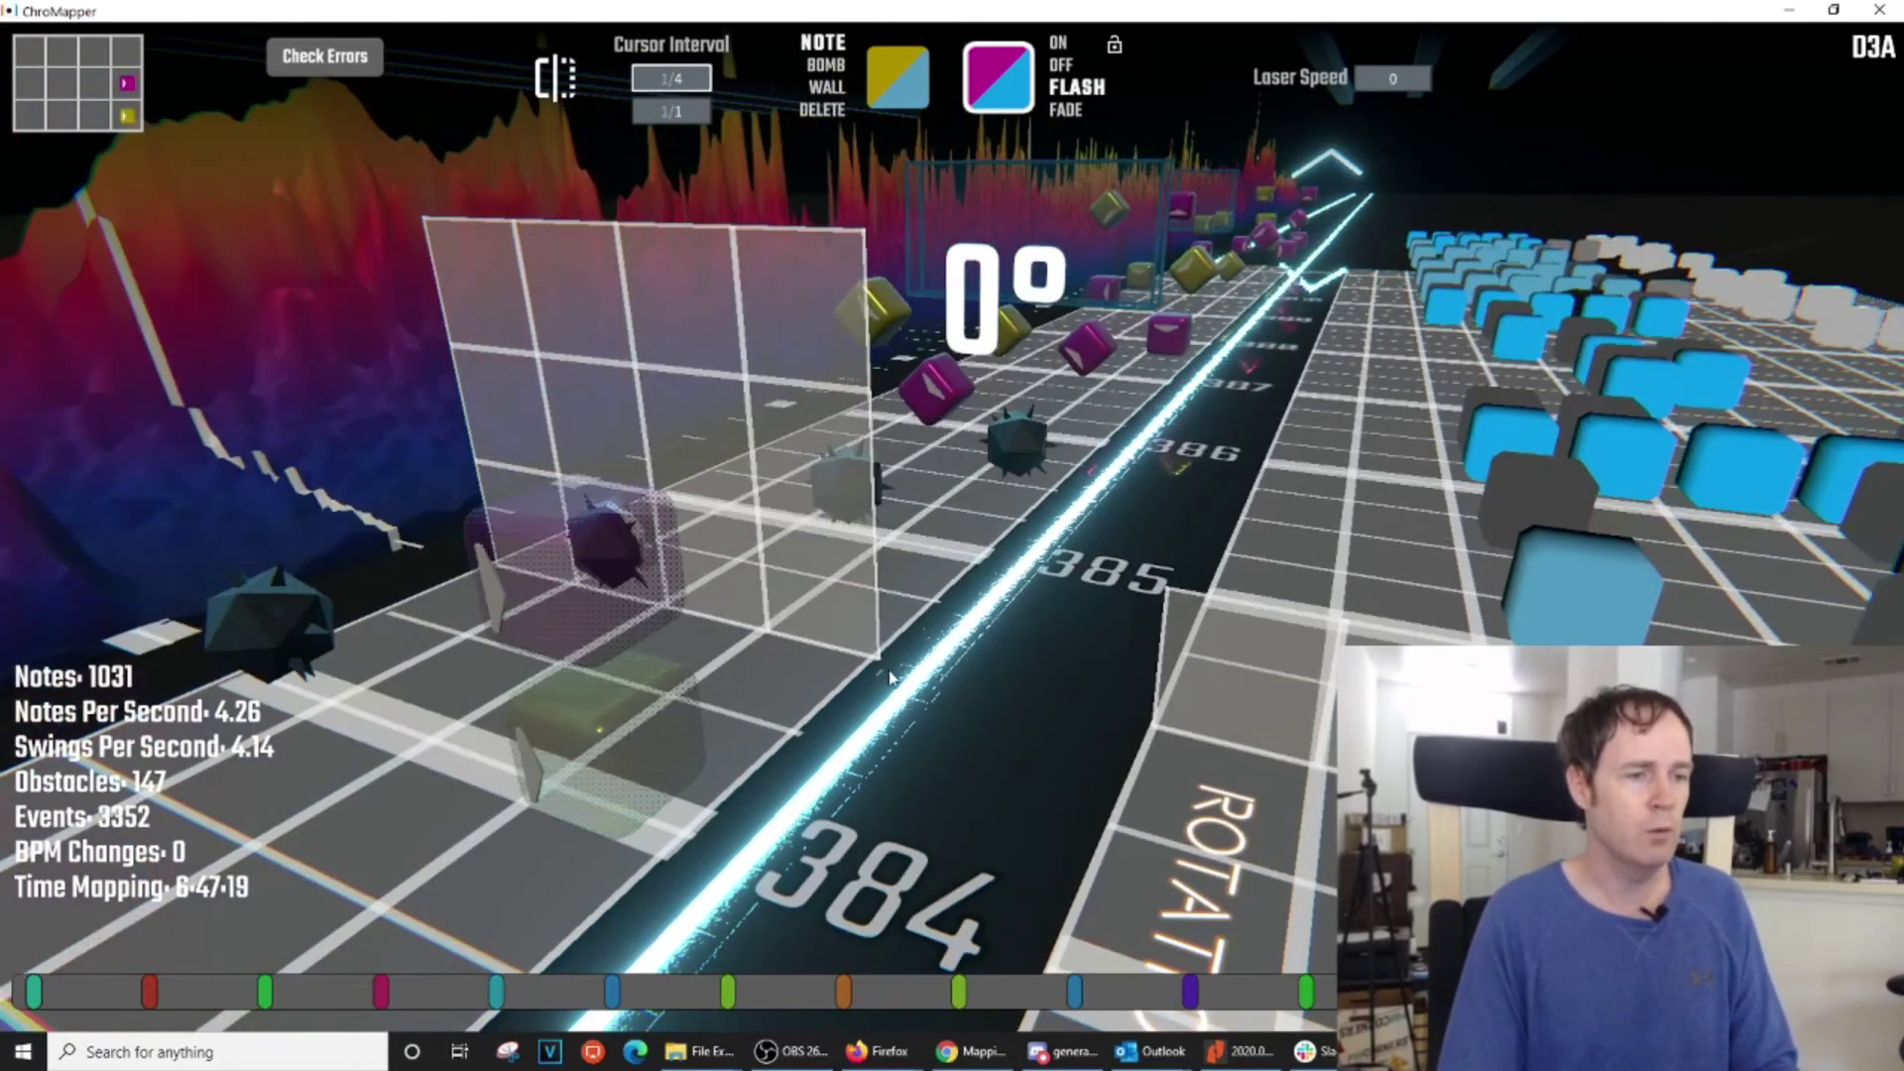
scroll(889, 678, "down", 1)
scroll(890, 678, "down", 2)
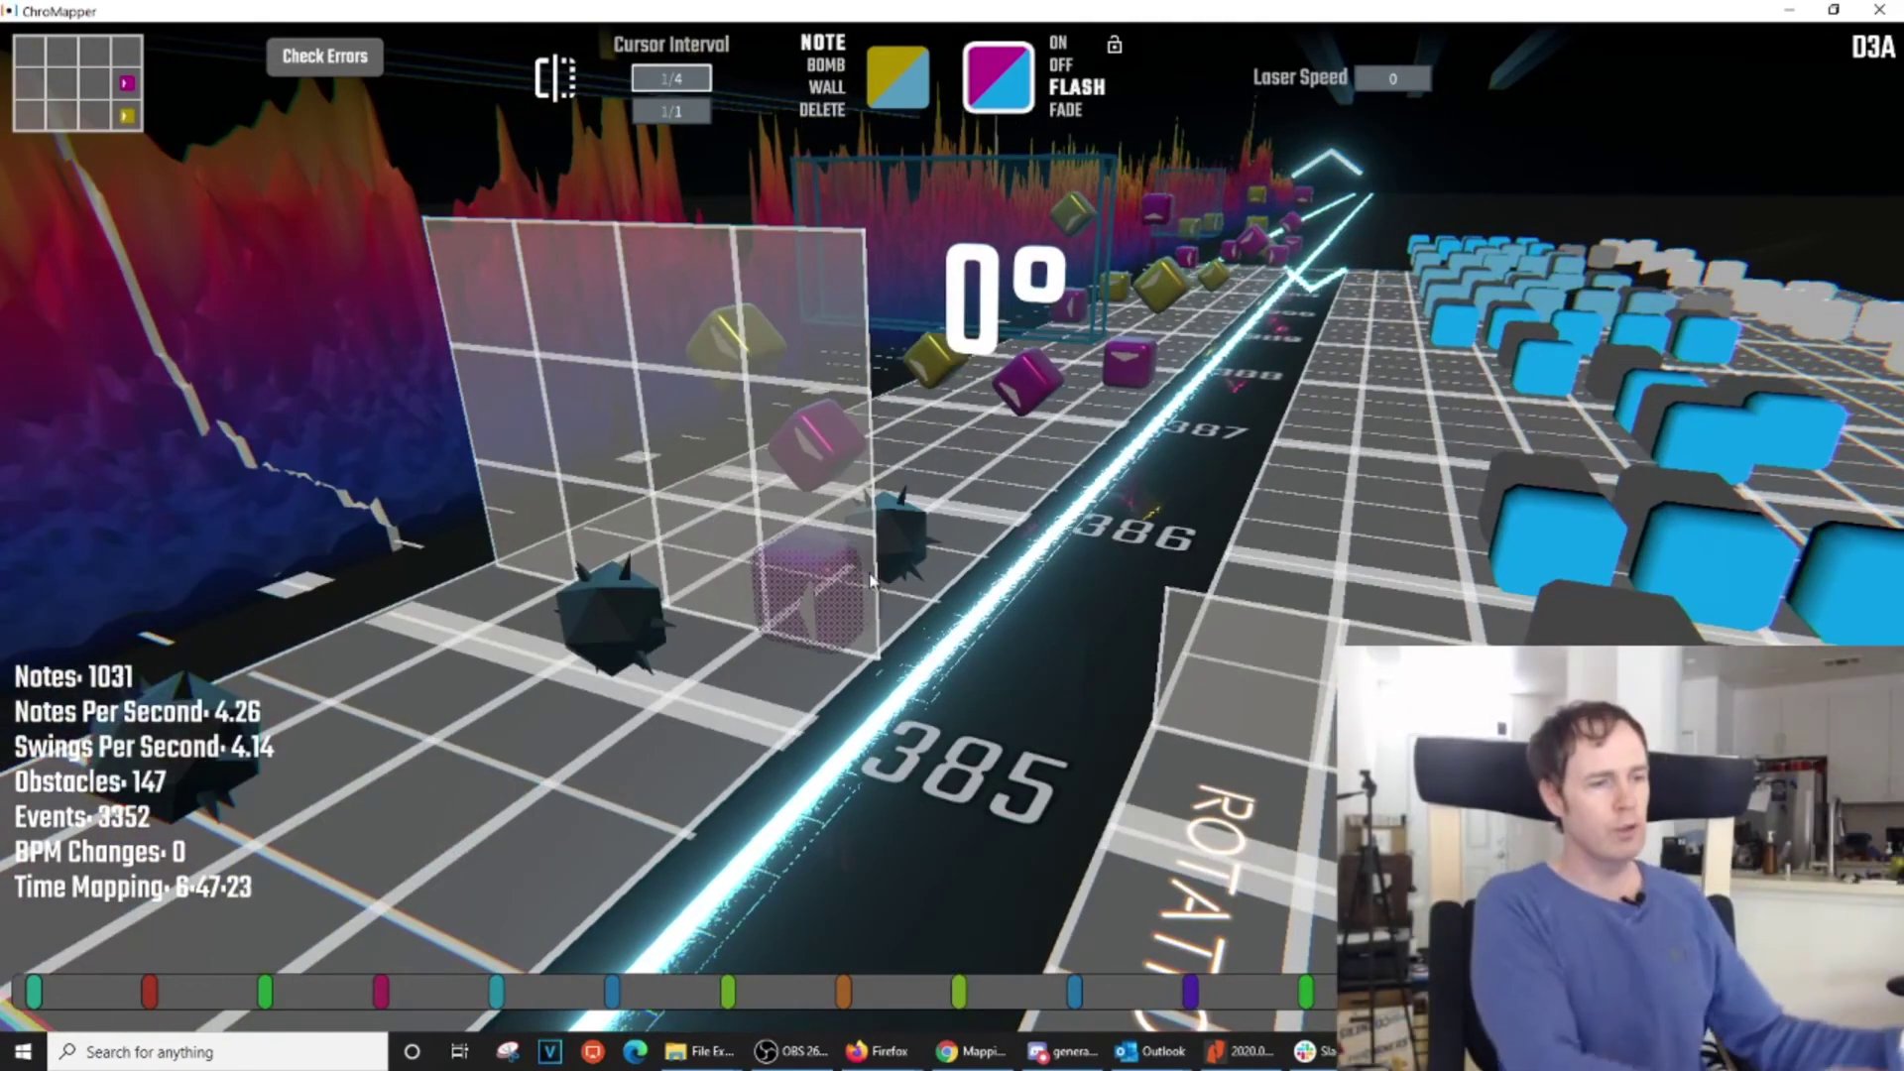
scroll(774, 536, "down", 2)
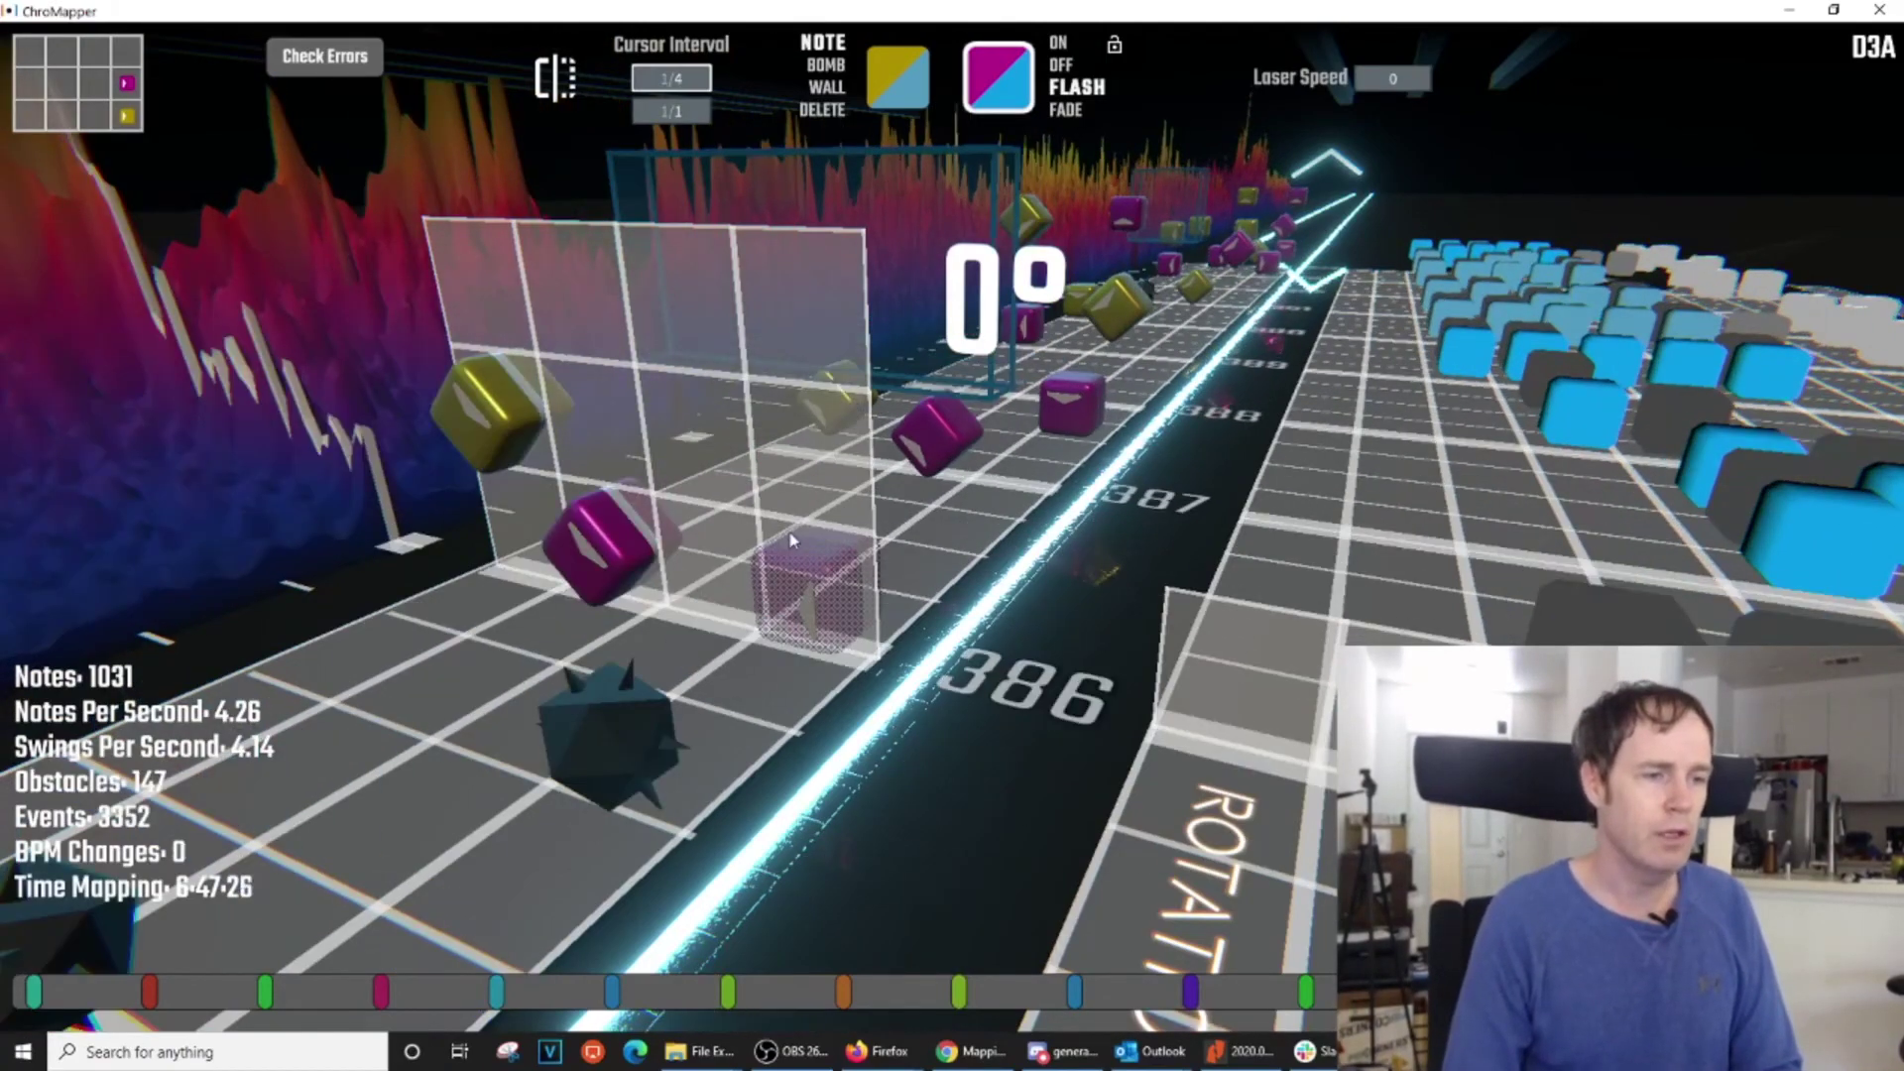
scroll(784, 548, "down", 7)
key("a")
right_click_drag(784, 548, 843, 605)
key("space")
left_click(982, 586)
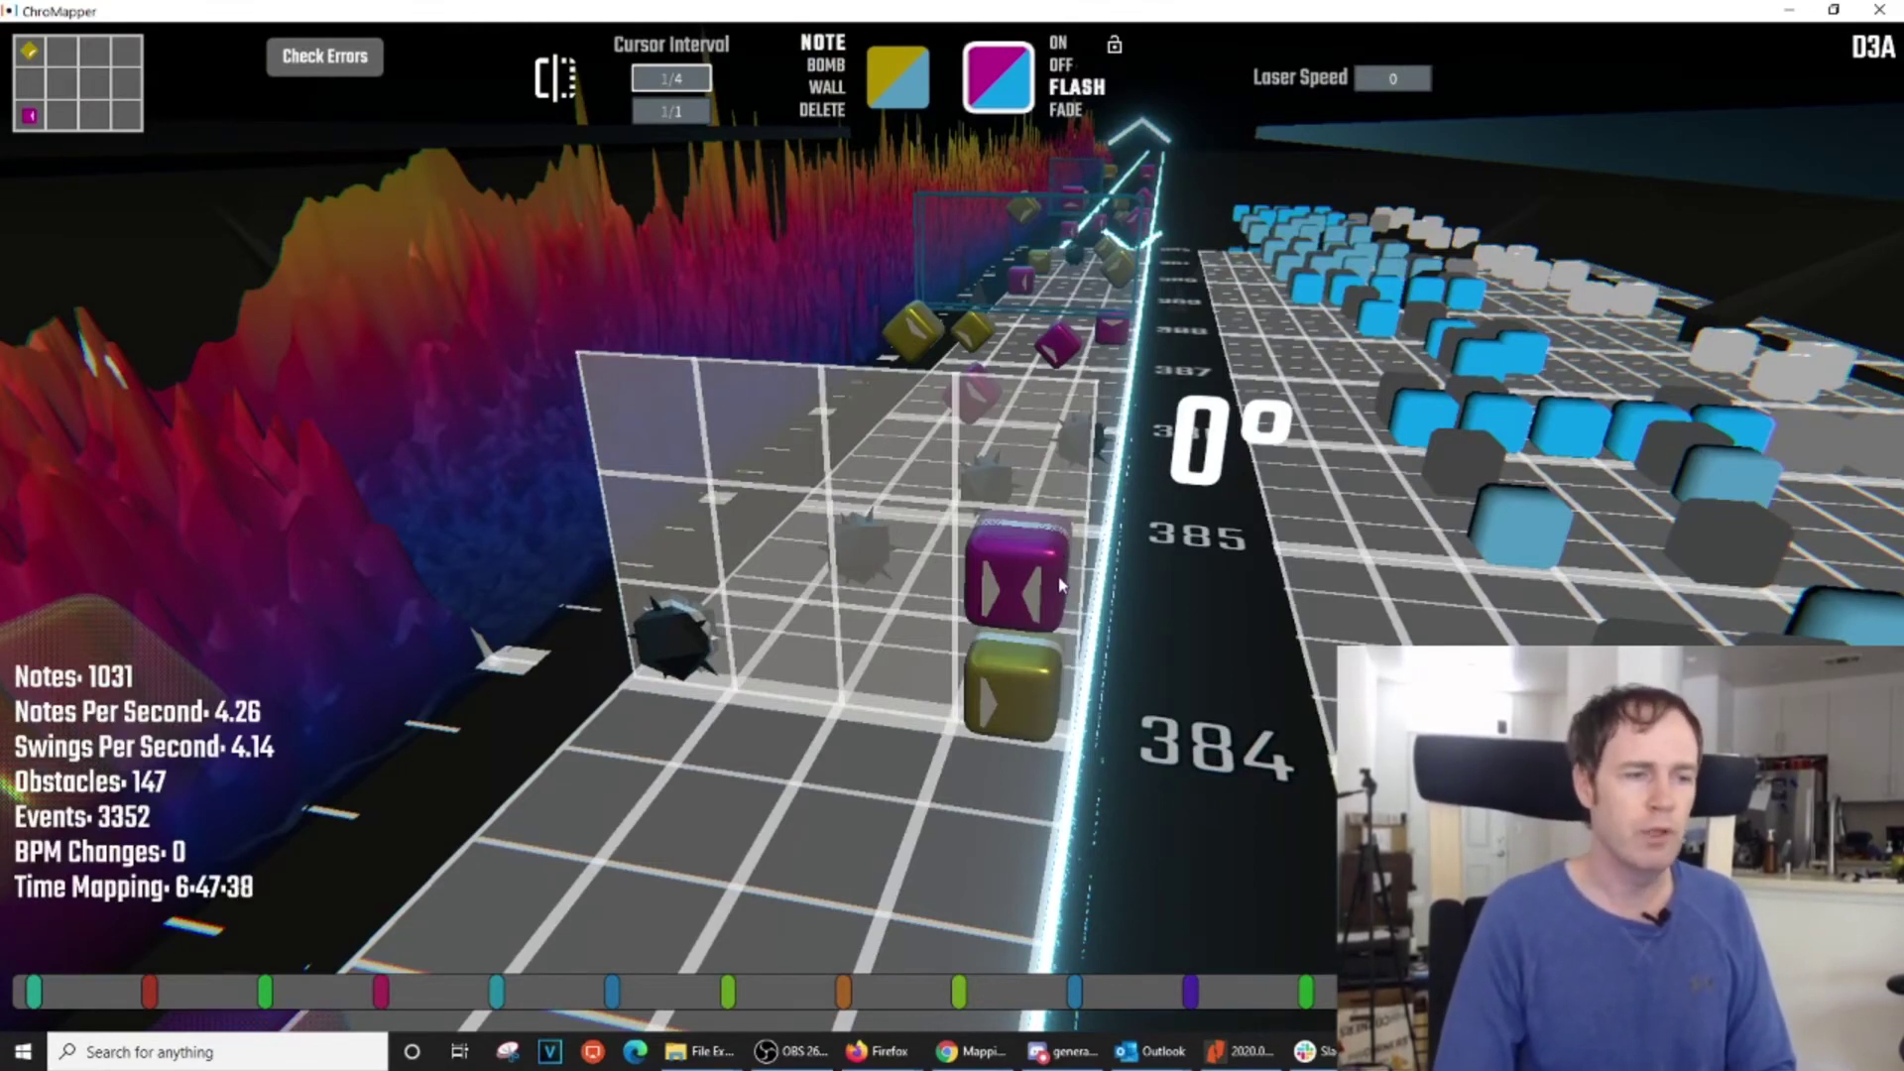
scroll(1057, 635, "down", 4)
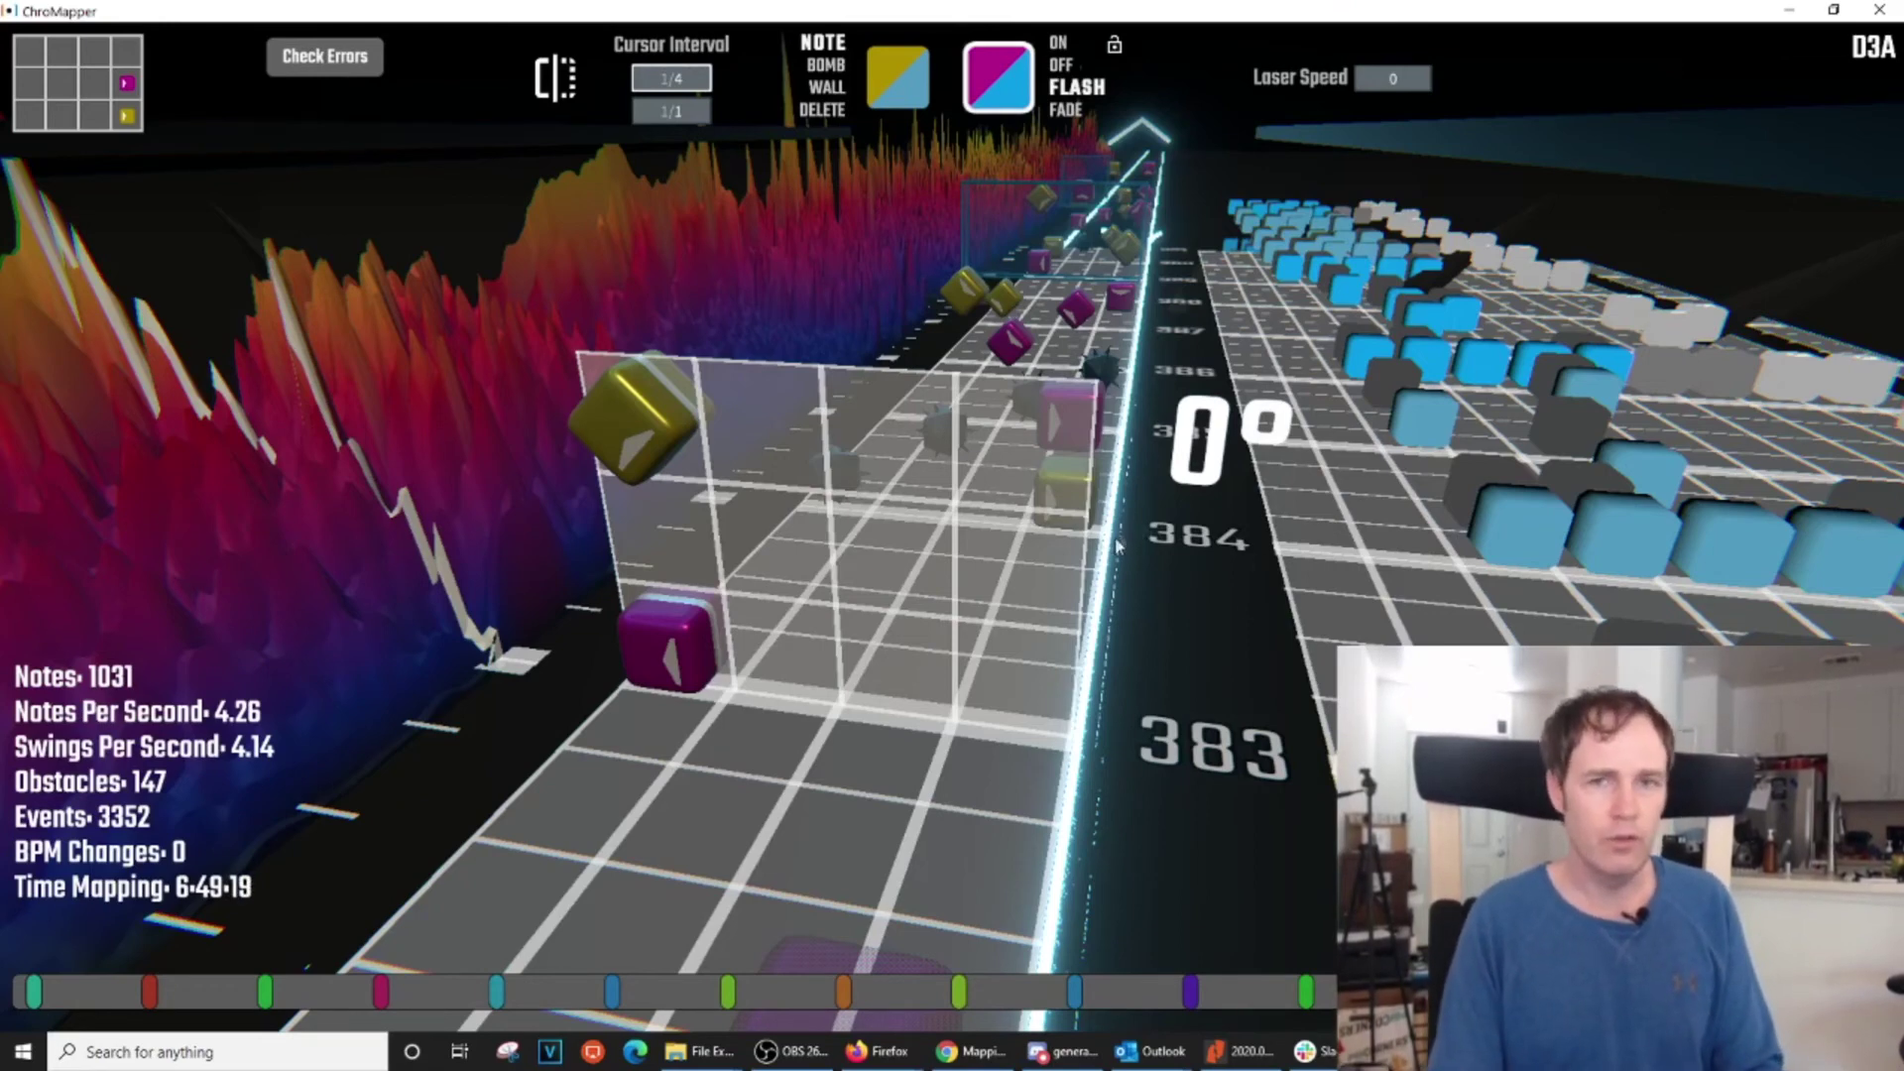
Review the section from about beat 379 through the three rotation walls to the stacked notes near beat 382
scroll(1104, 540, "up", 12)
scroll(1104, 540, "up", 4)
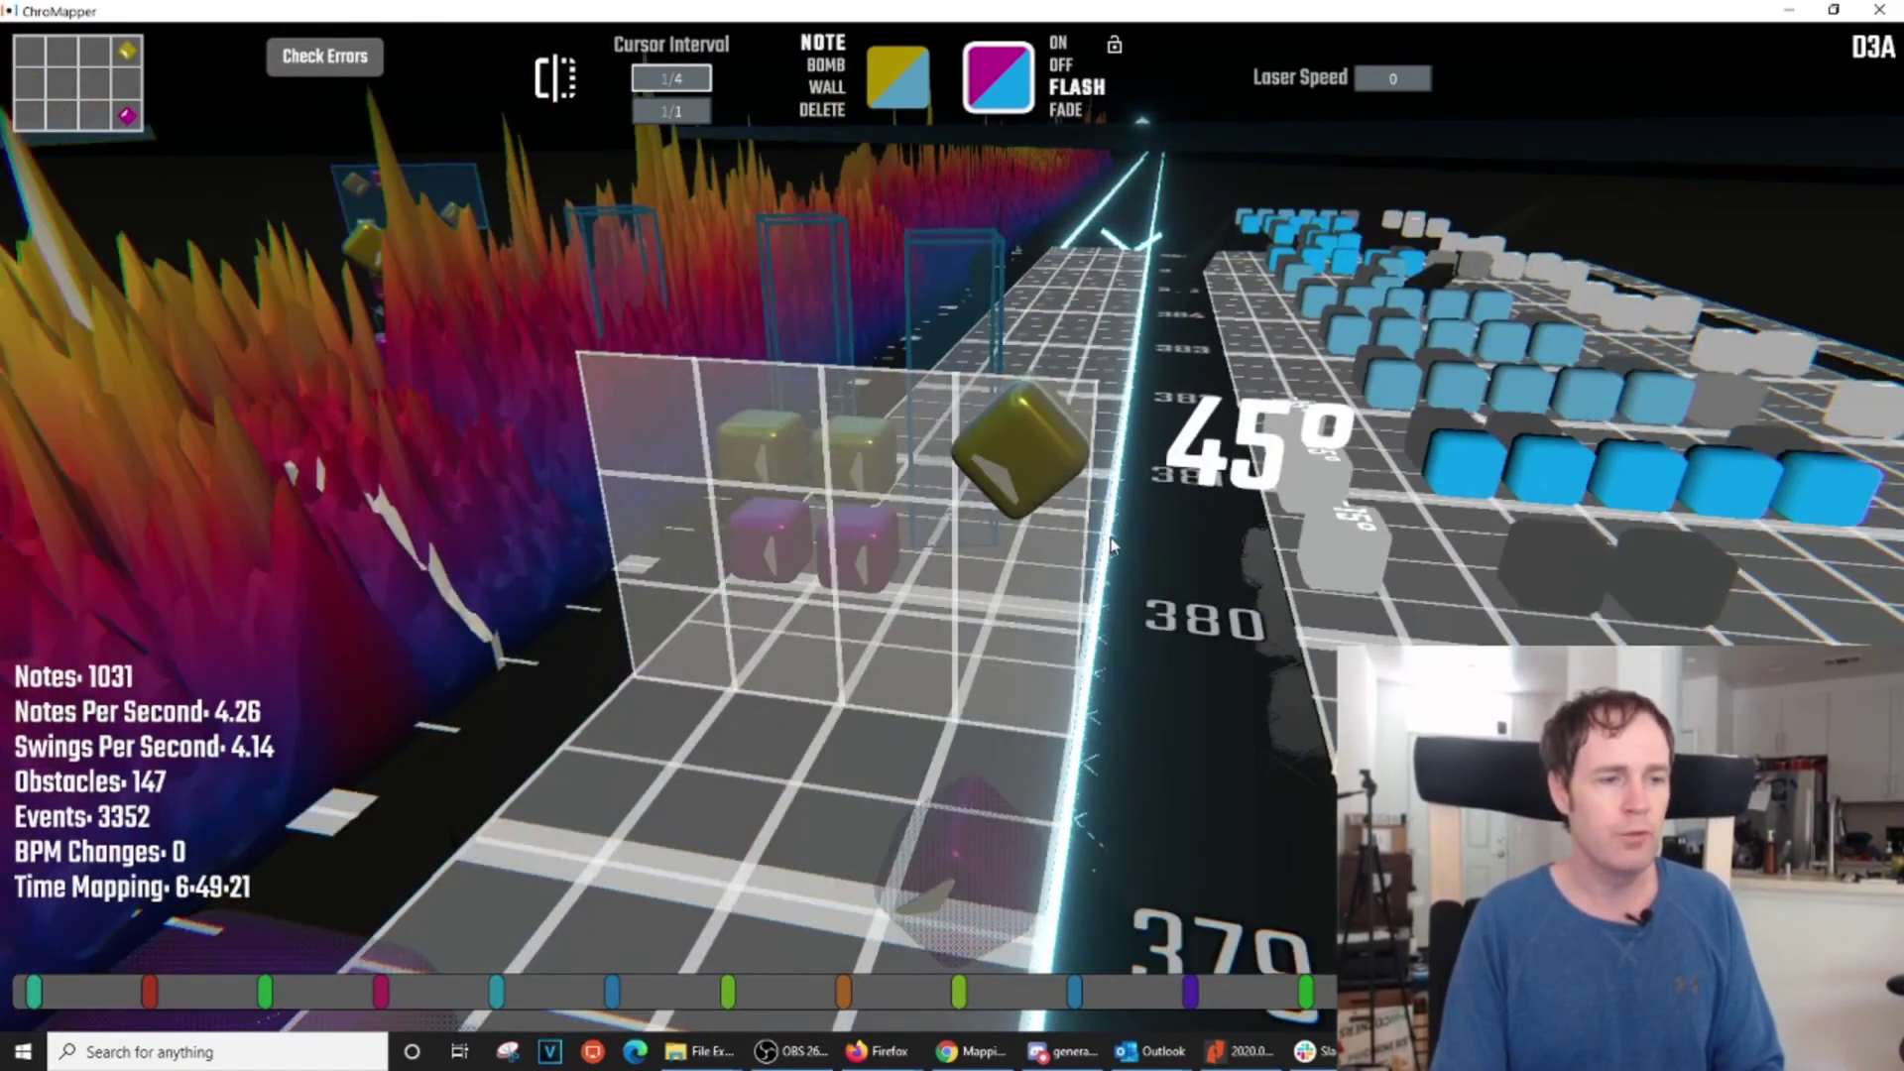
scroll(1111, 544, "down", 8)
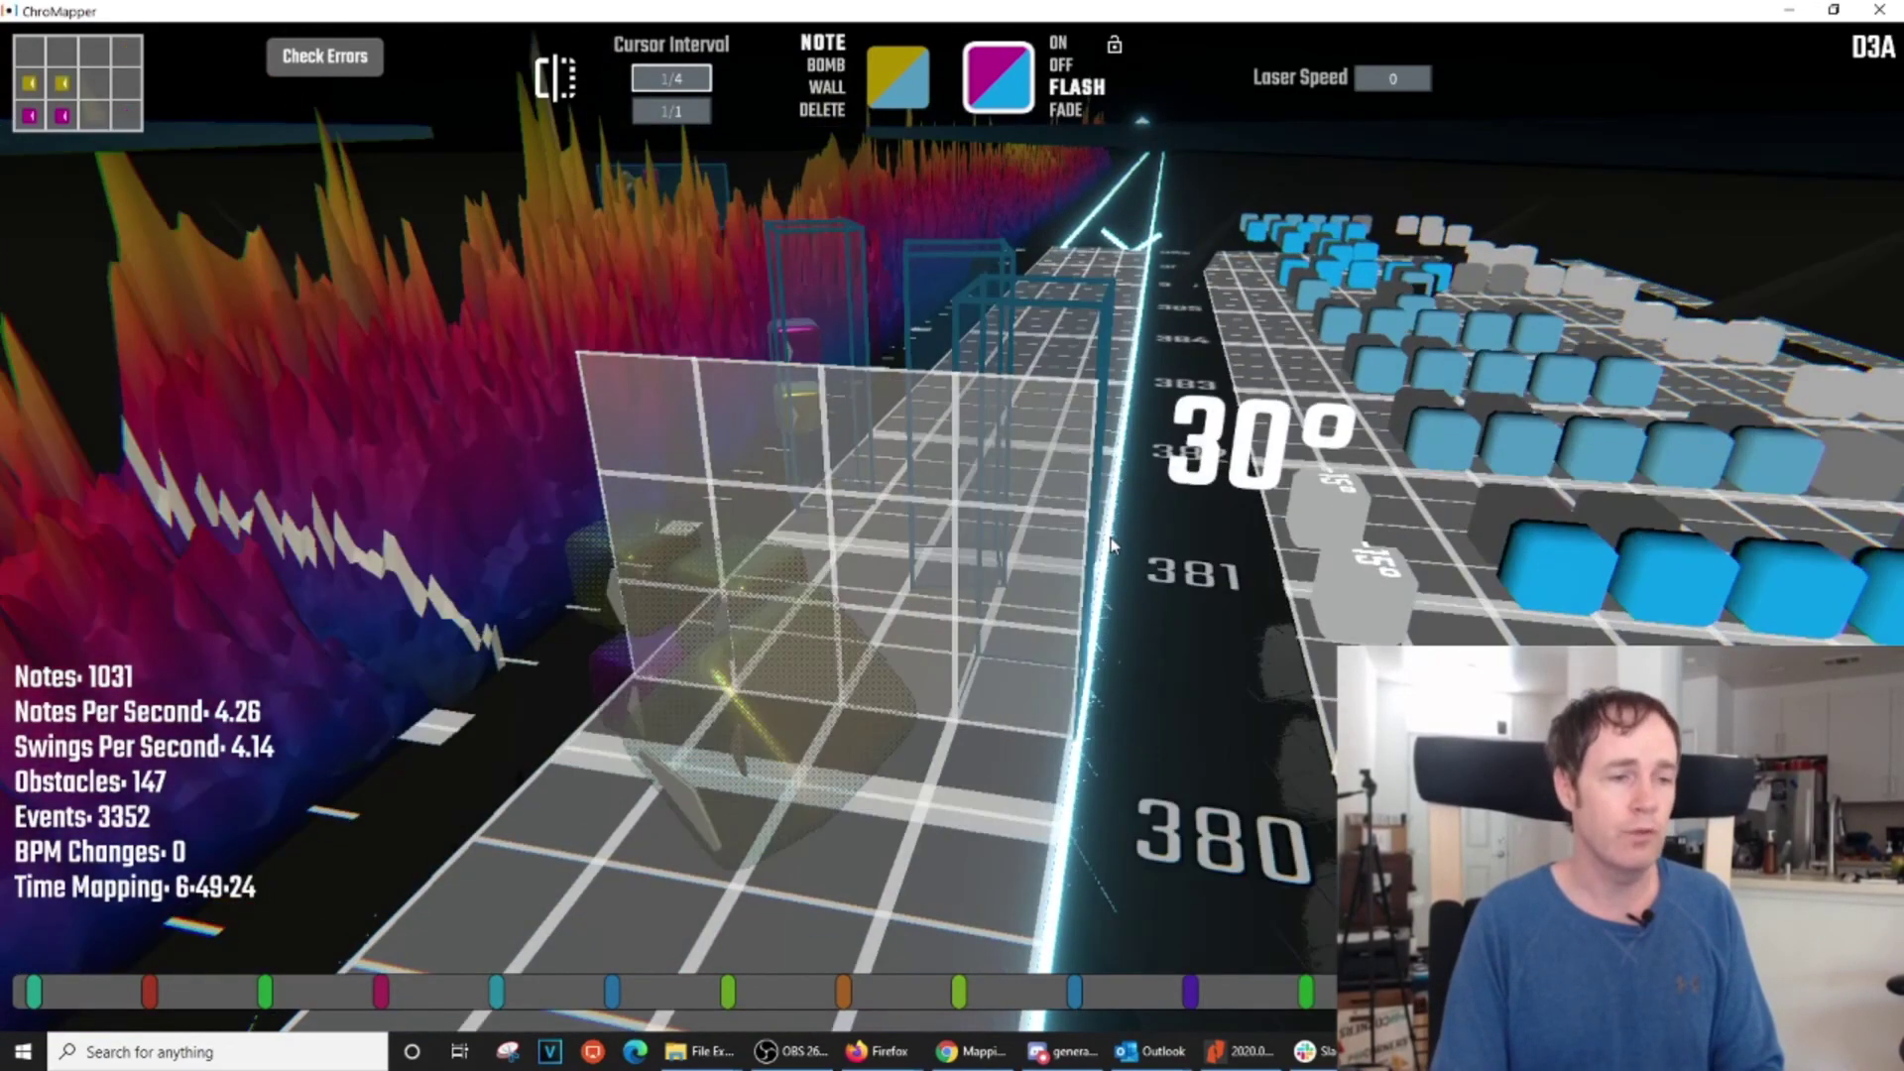
scroll(1111, 543, "down", 1)
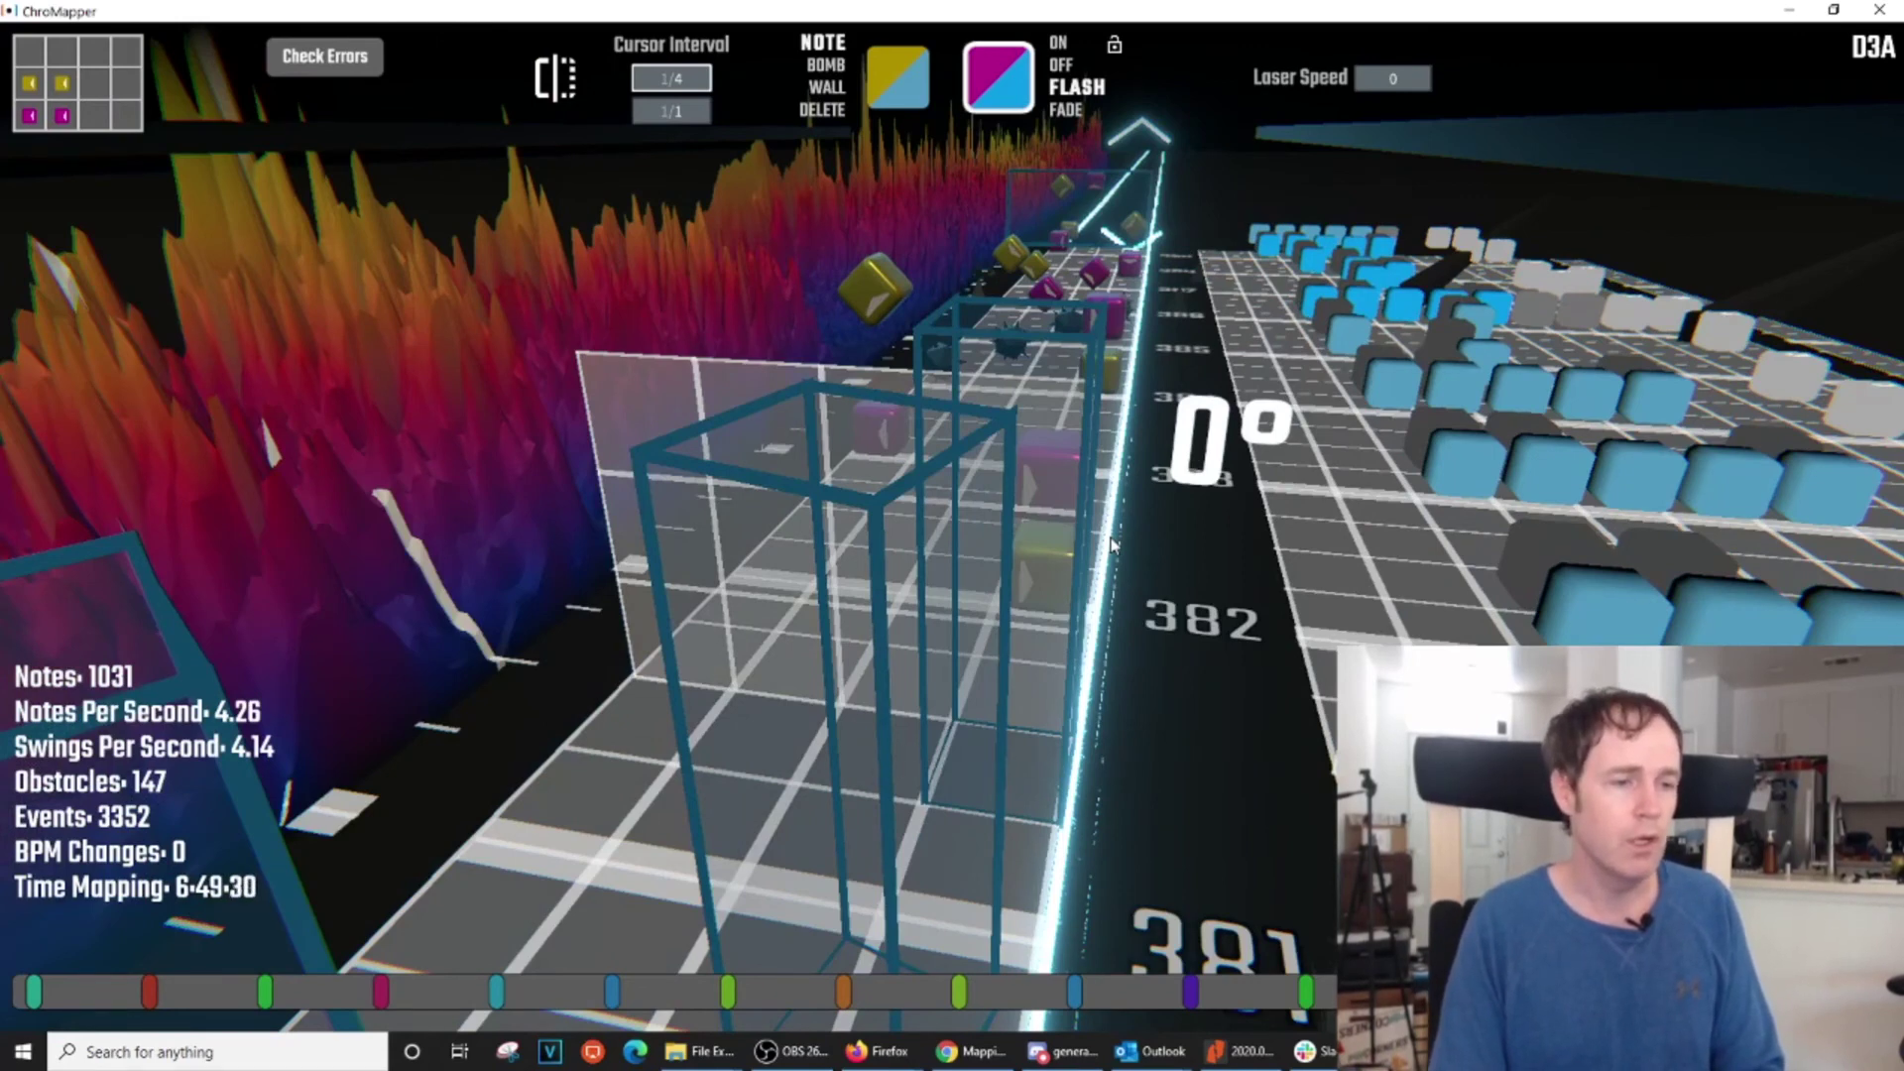
scroll(1111, 543, "down", 1)
scroll(1111, 543, "down", 1)
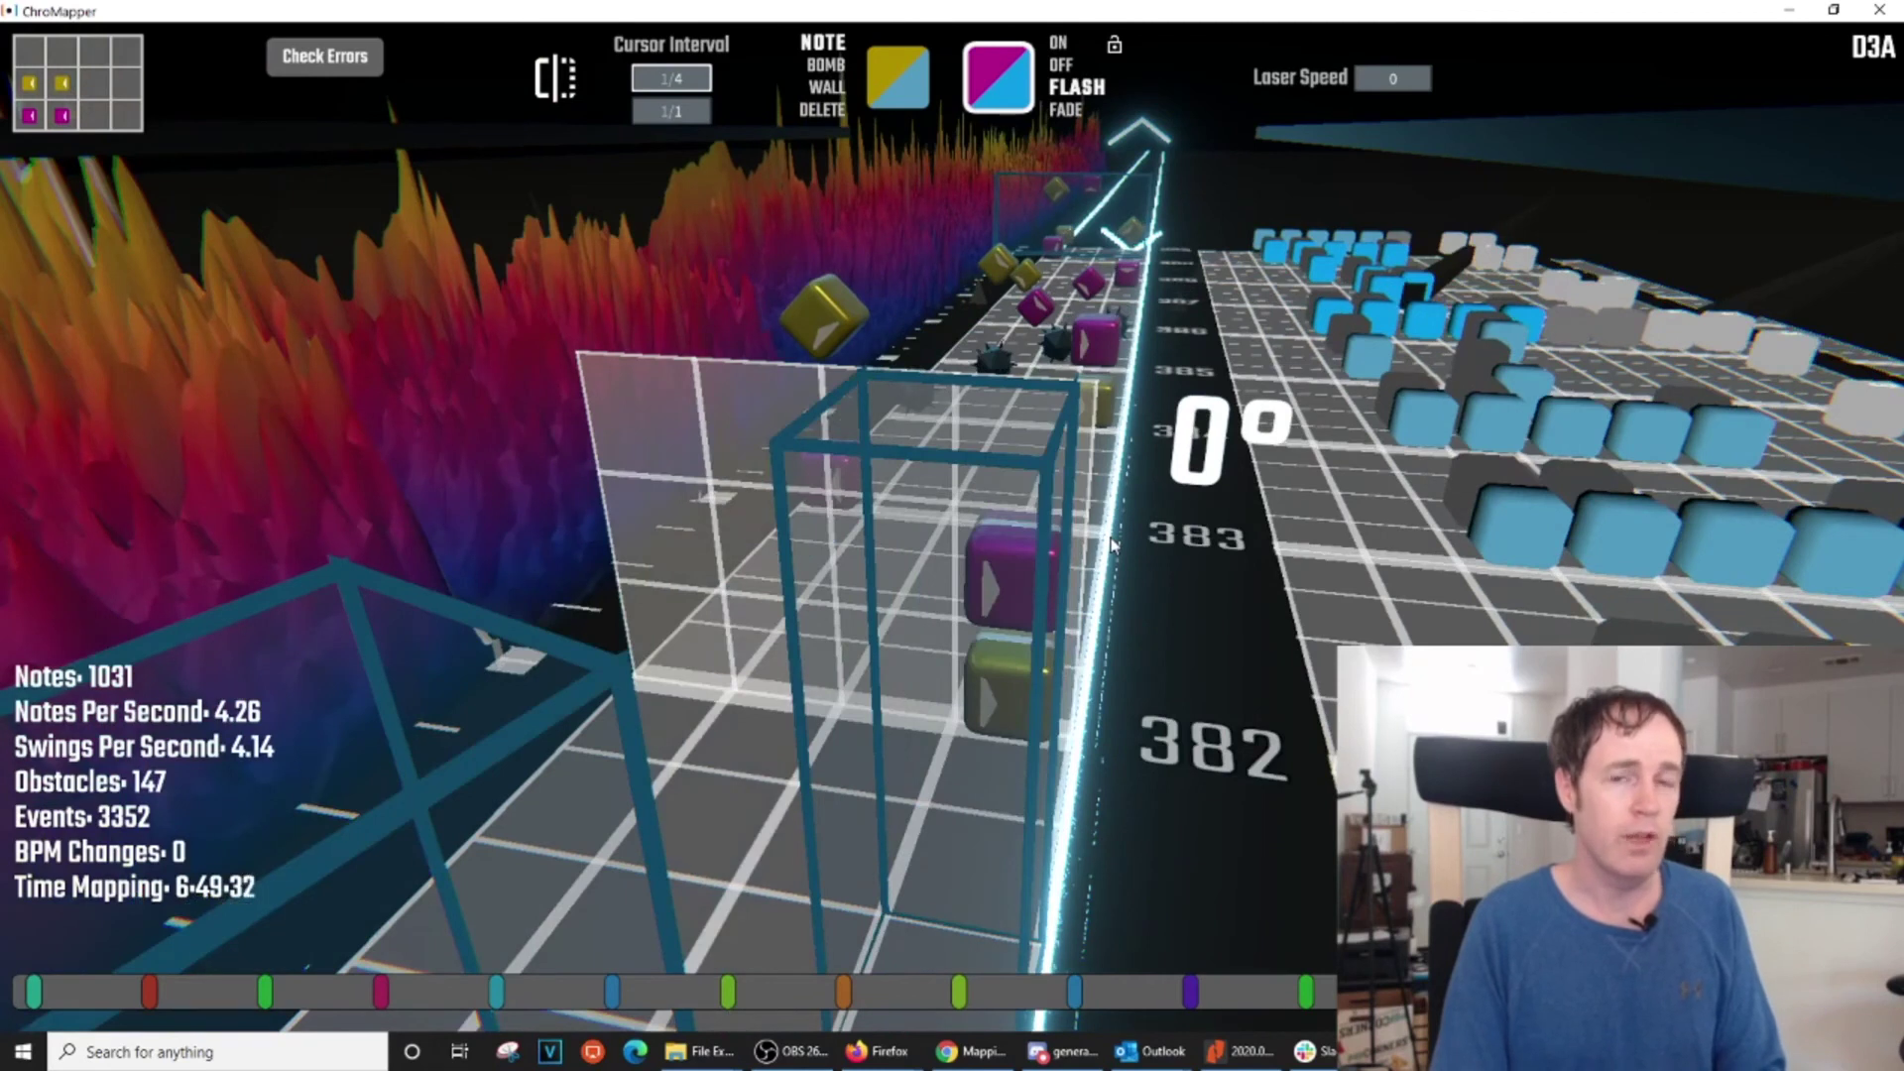